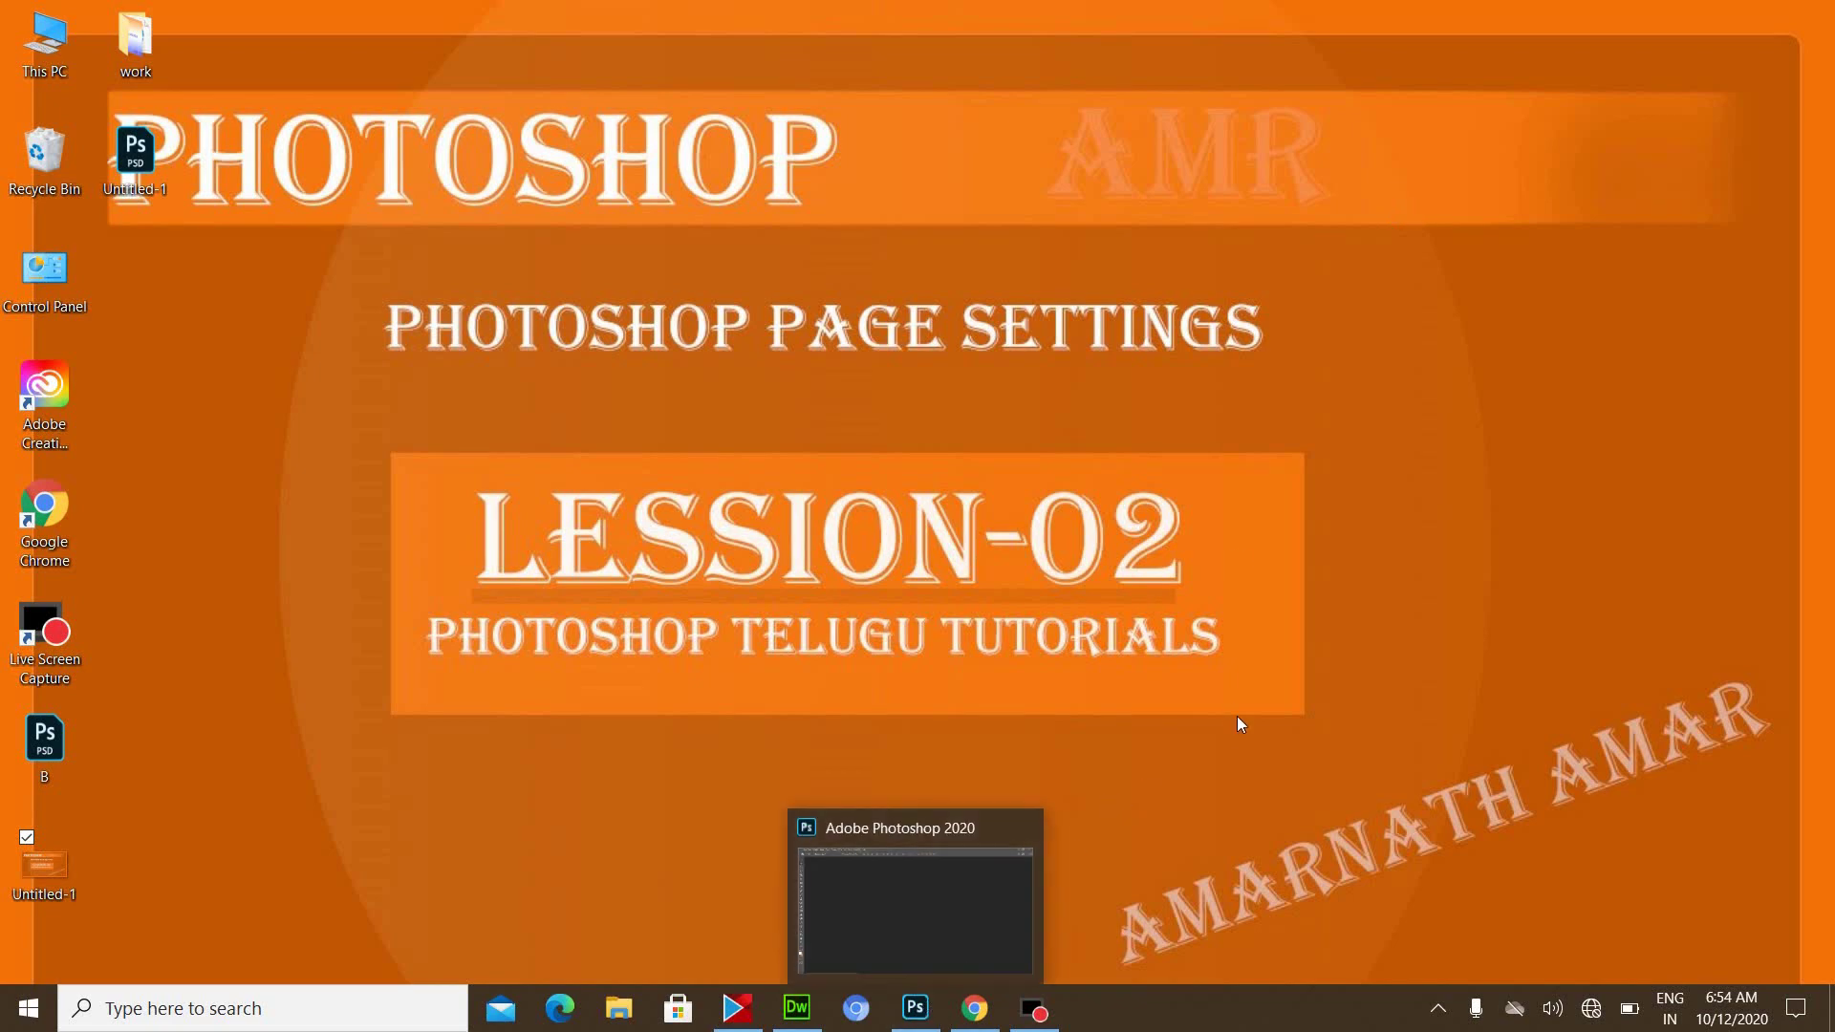
- Bring Photoshop forward, show the Info panel, and check the Properties and Info tabs
{"action": "left_click", "coordinate": [919, 1012]}
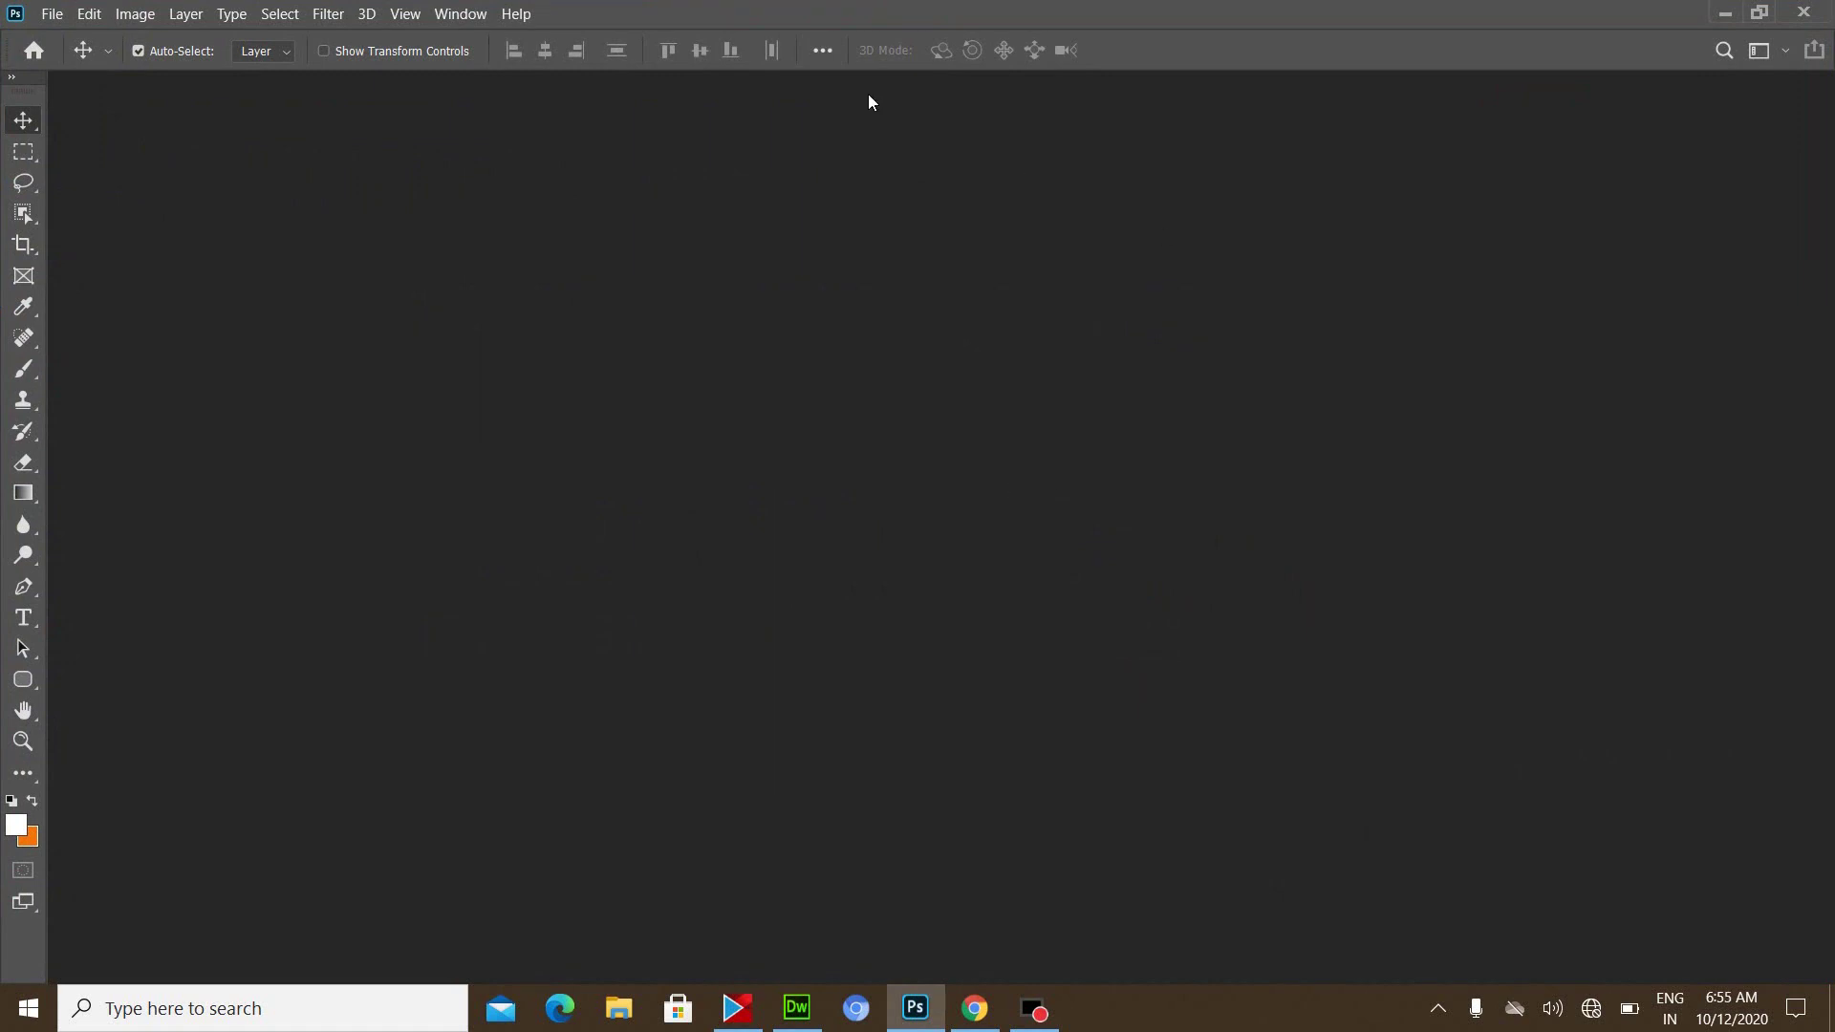
{"action": "left_click", "coordinate": [459, 13]}
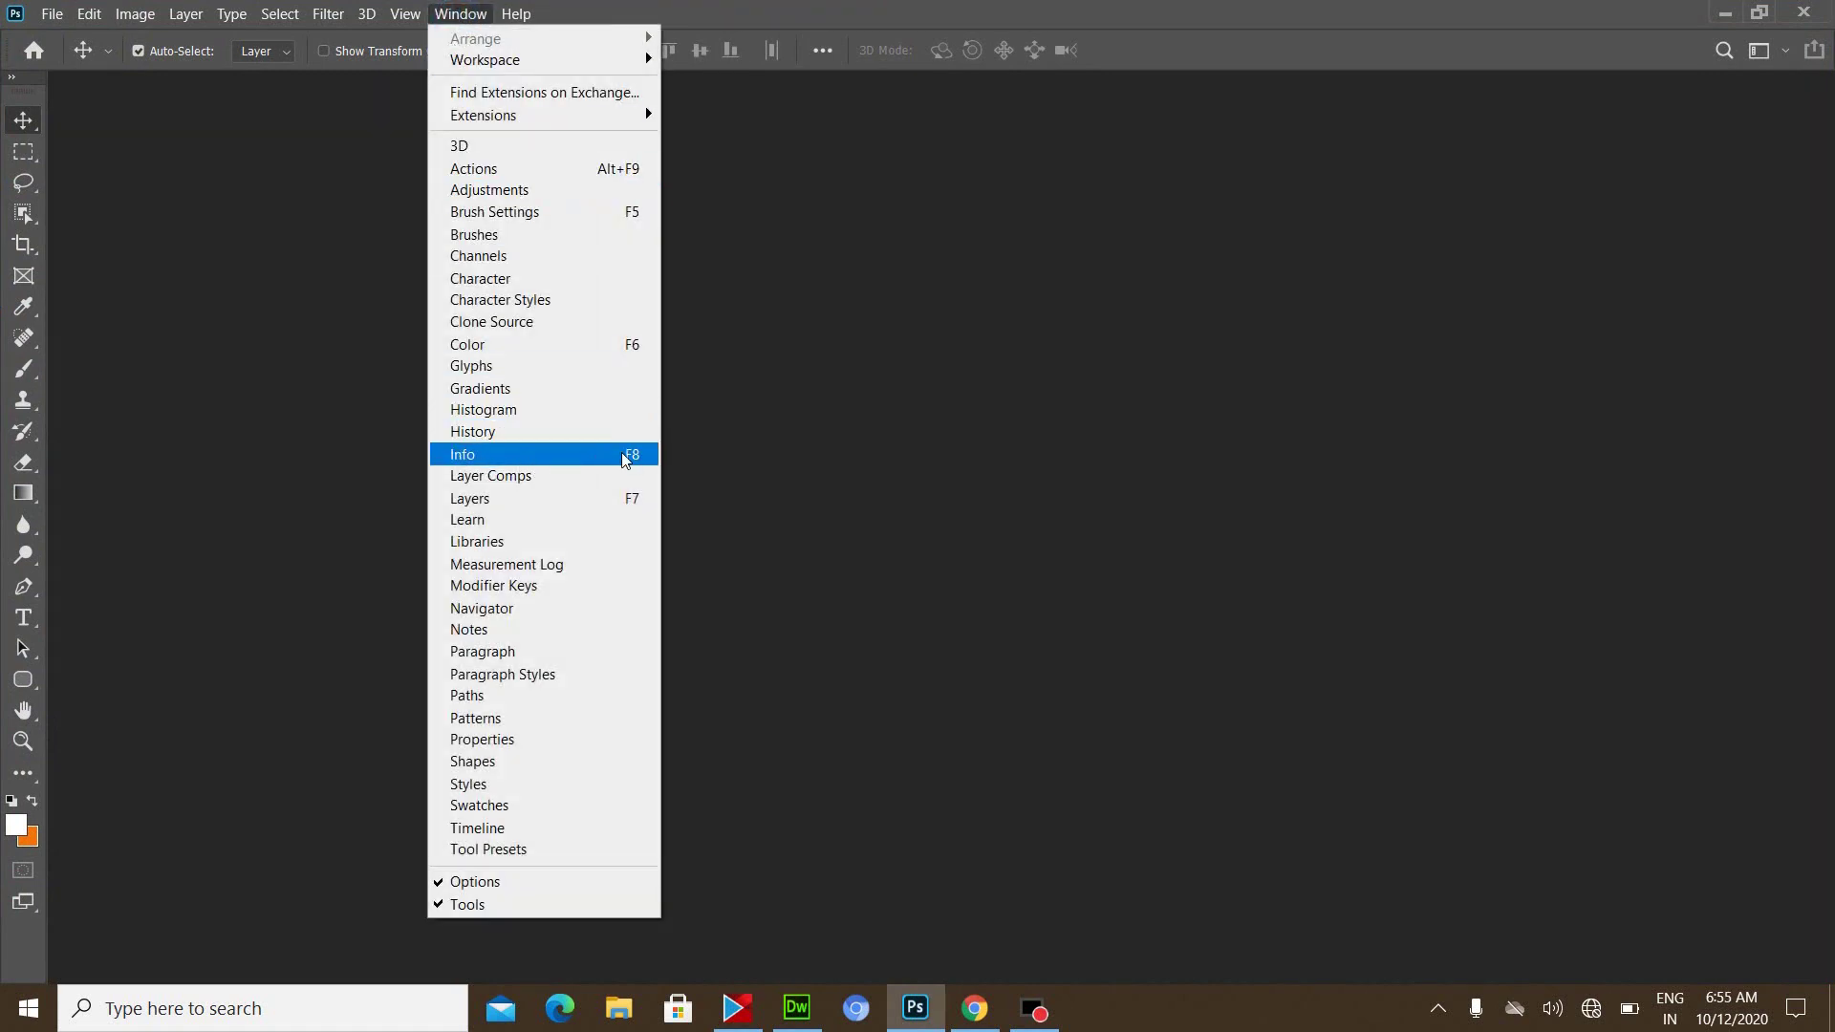
{"action": "left_click", "coordinate": [534, 459]}
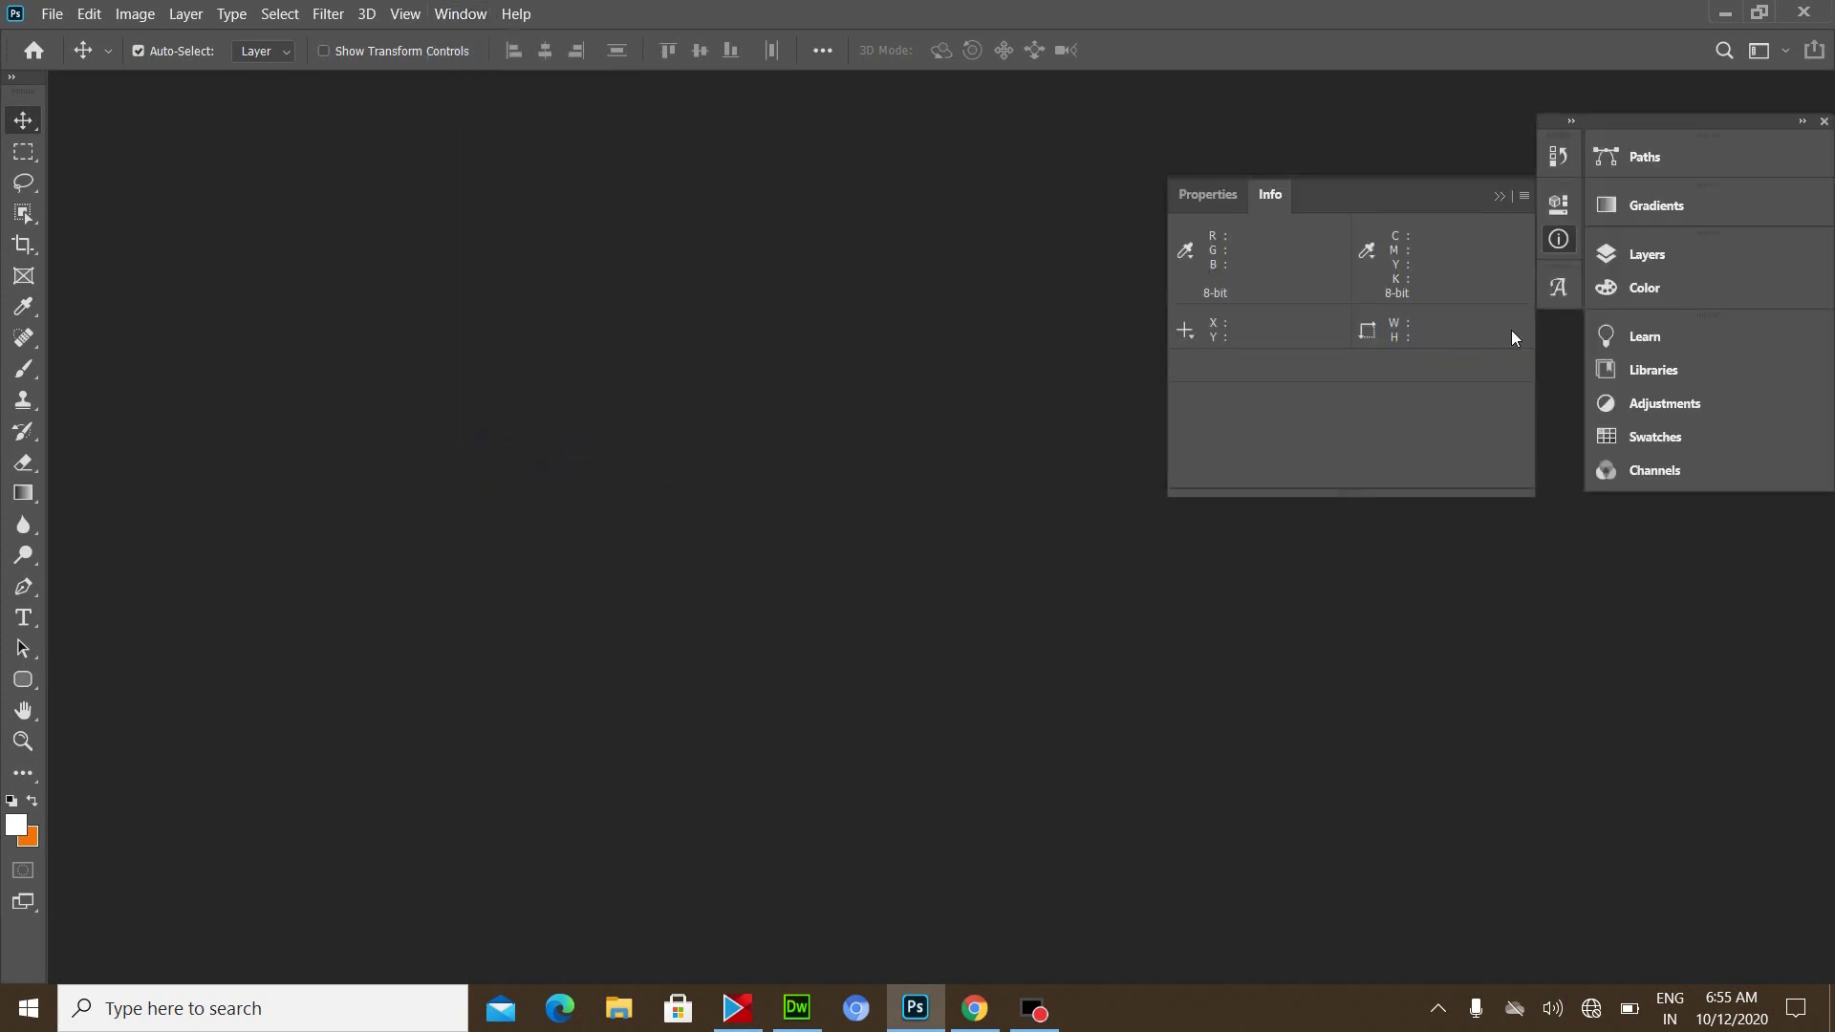
{"action": "left_click_drag", "start_coordinate": [1419, 196], "coordinate": [1420, 196]}
{"action": "left_click", "coordinate": [1223, 196]}
{"action": "left_click", "coordinate": [1290, 199]}
- Create a new document from the Web preset at 1366 × 768 px, 72 ppi
{"action": "left_click", "coordinate": [52, 13]}
{"action": "left_click", "coordinate": [63, 39]}
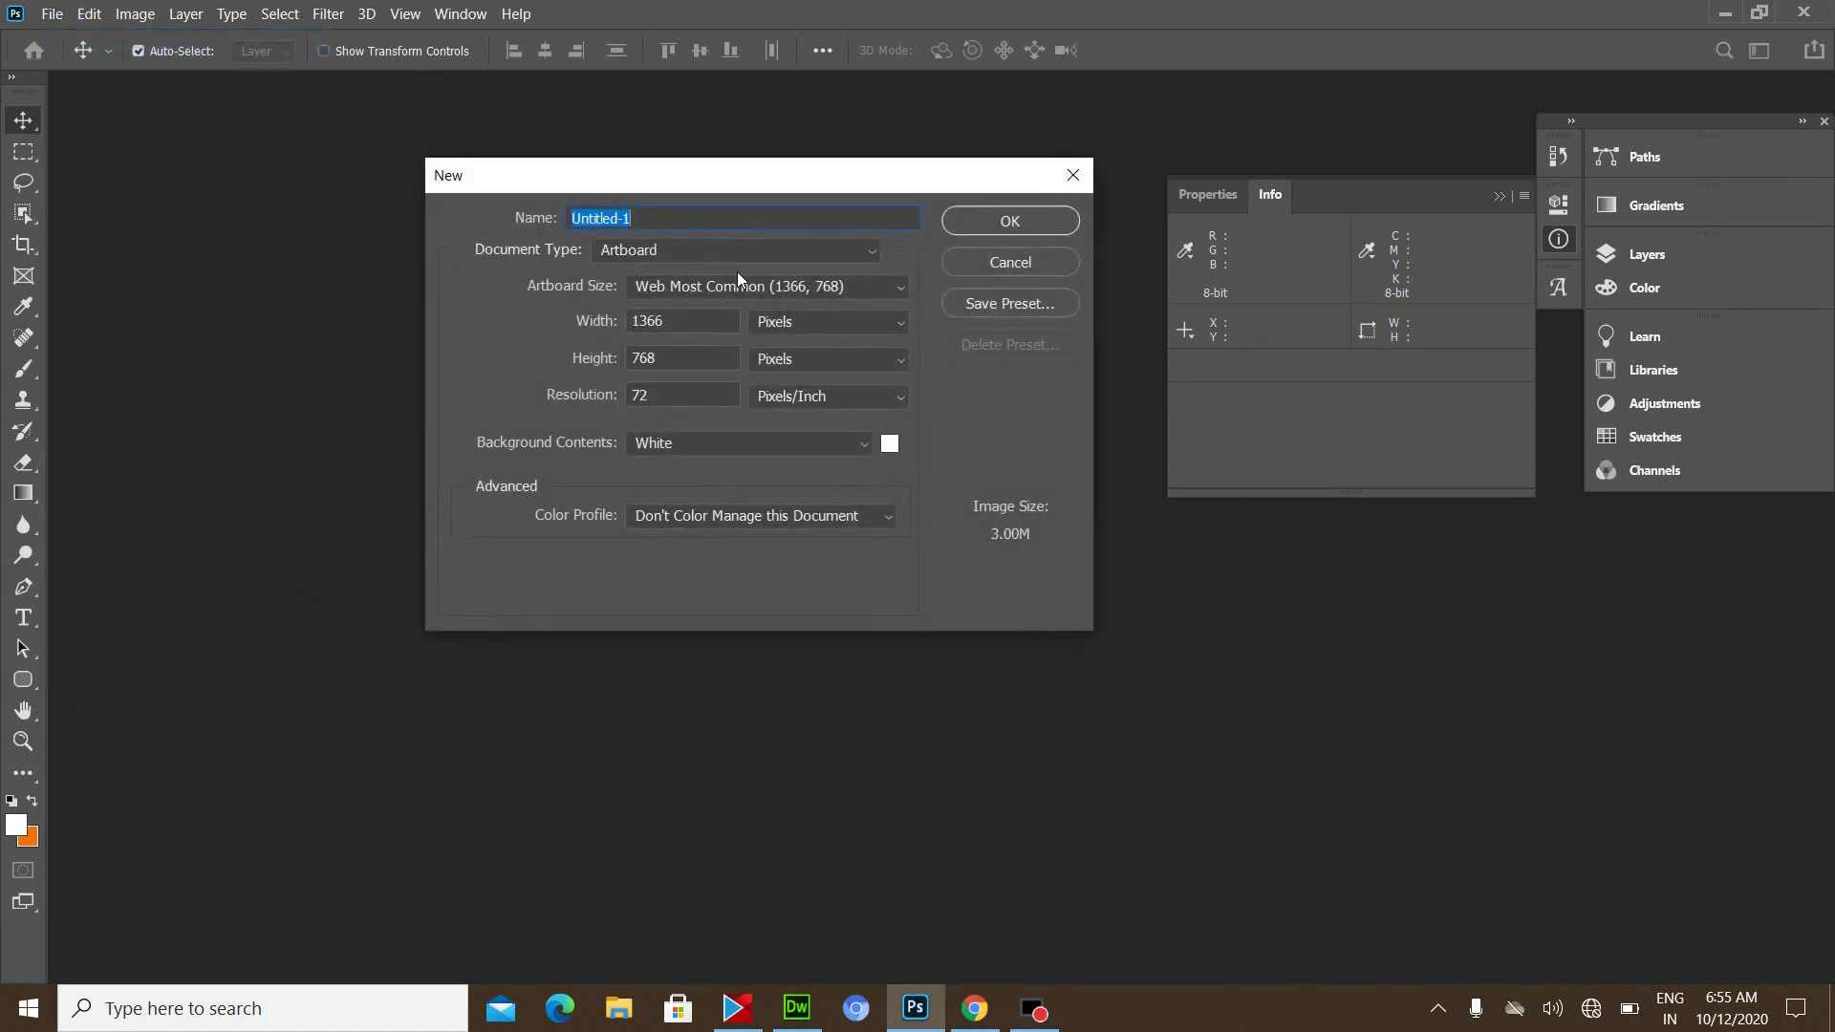
{"action": "left_click", "coordinate": [736, 251]}
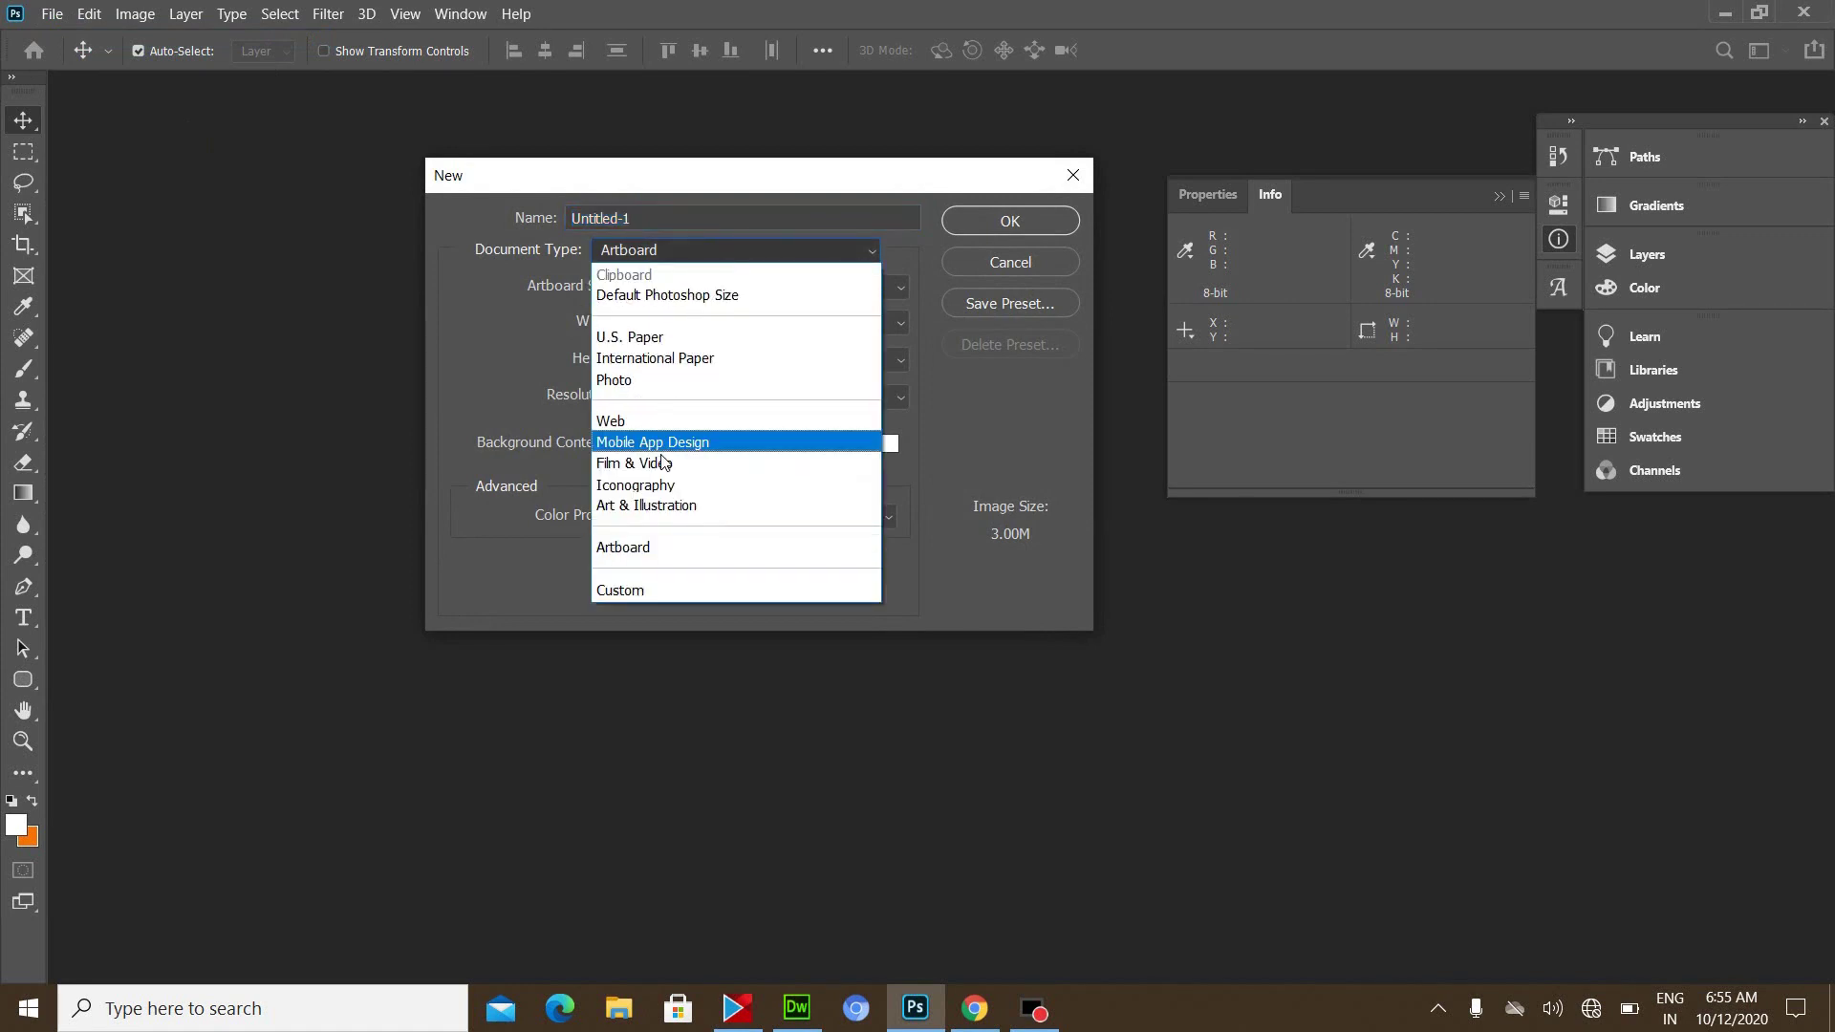
{"action": "left_click", "coordinate": [656, 420]}
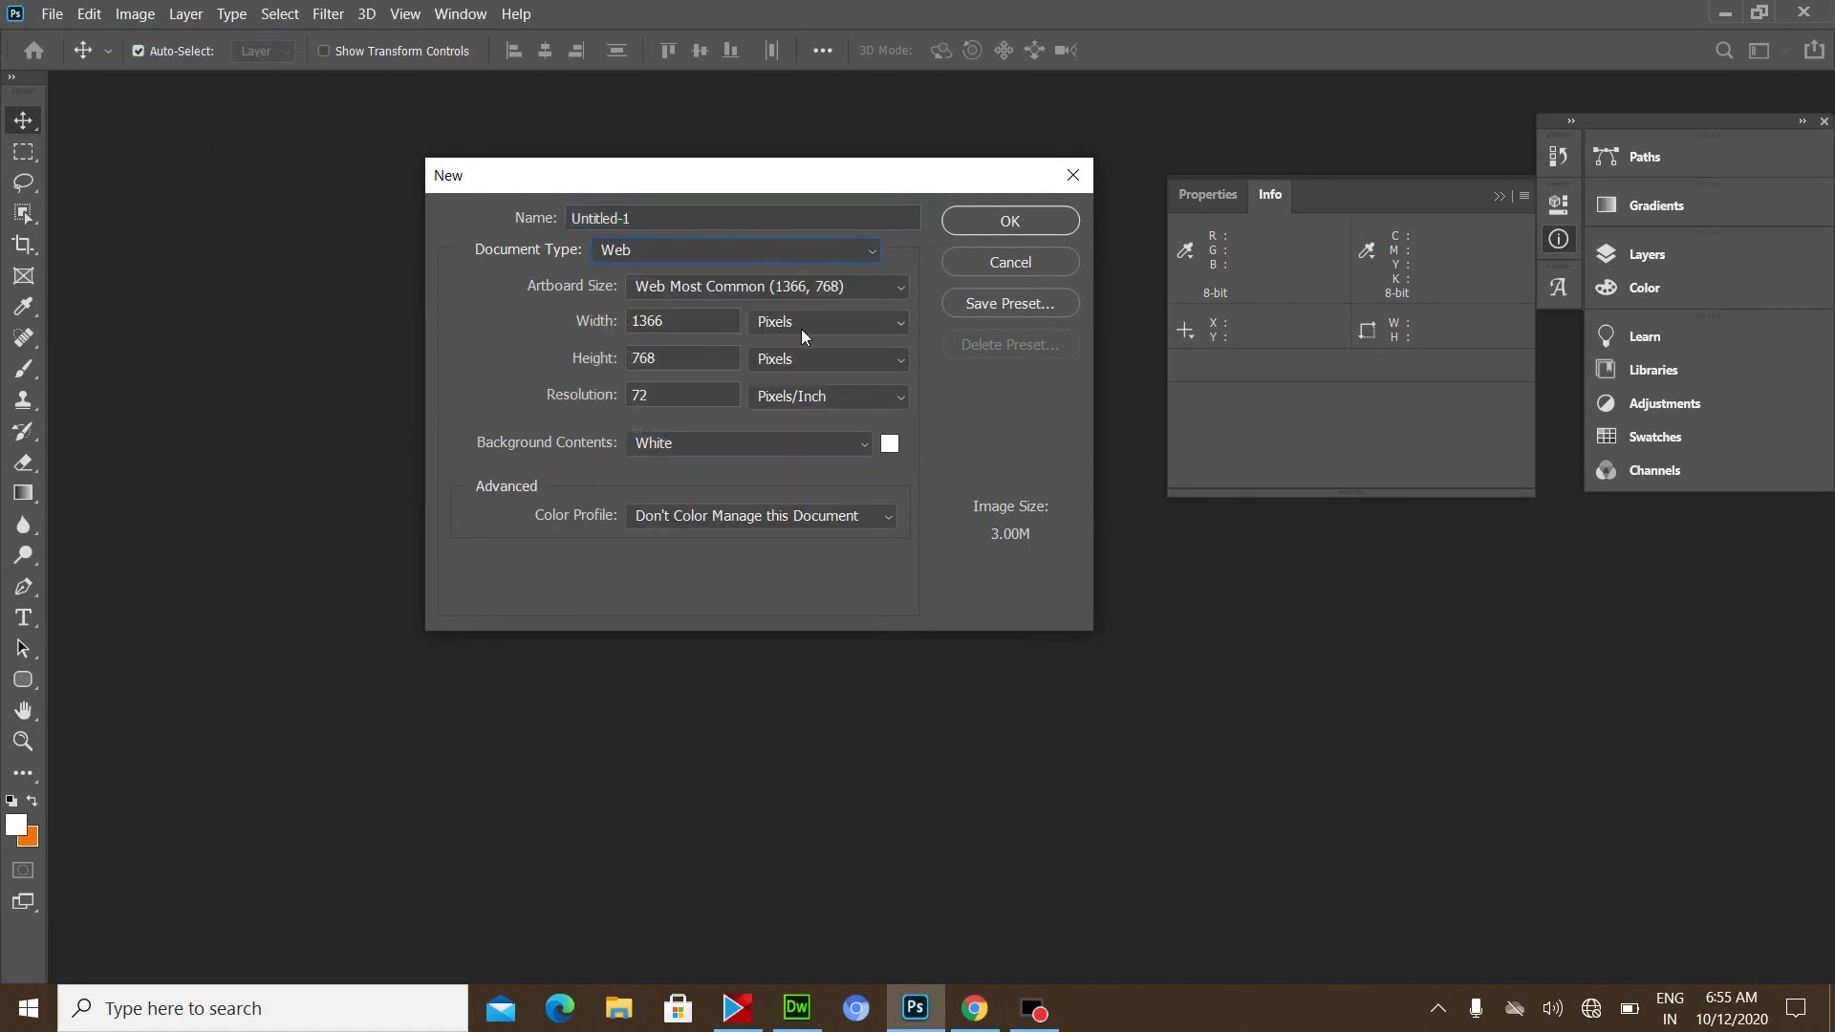
{"action": "left_click", "coordinate": [1013, 223]}
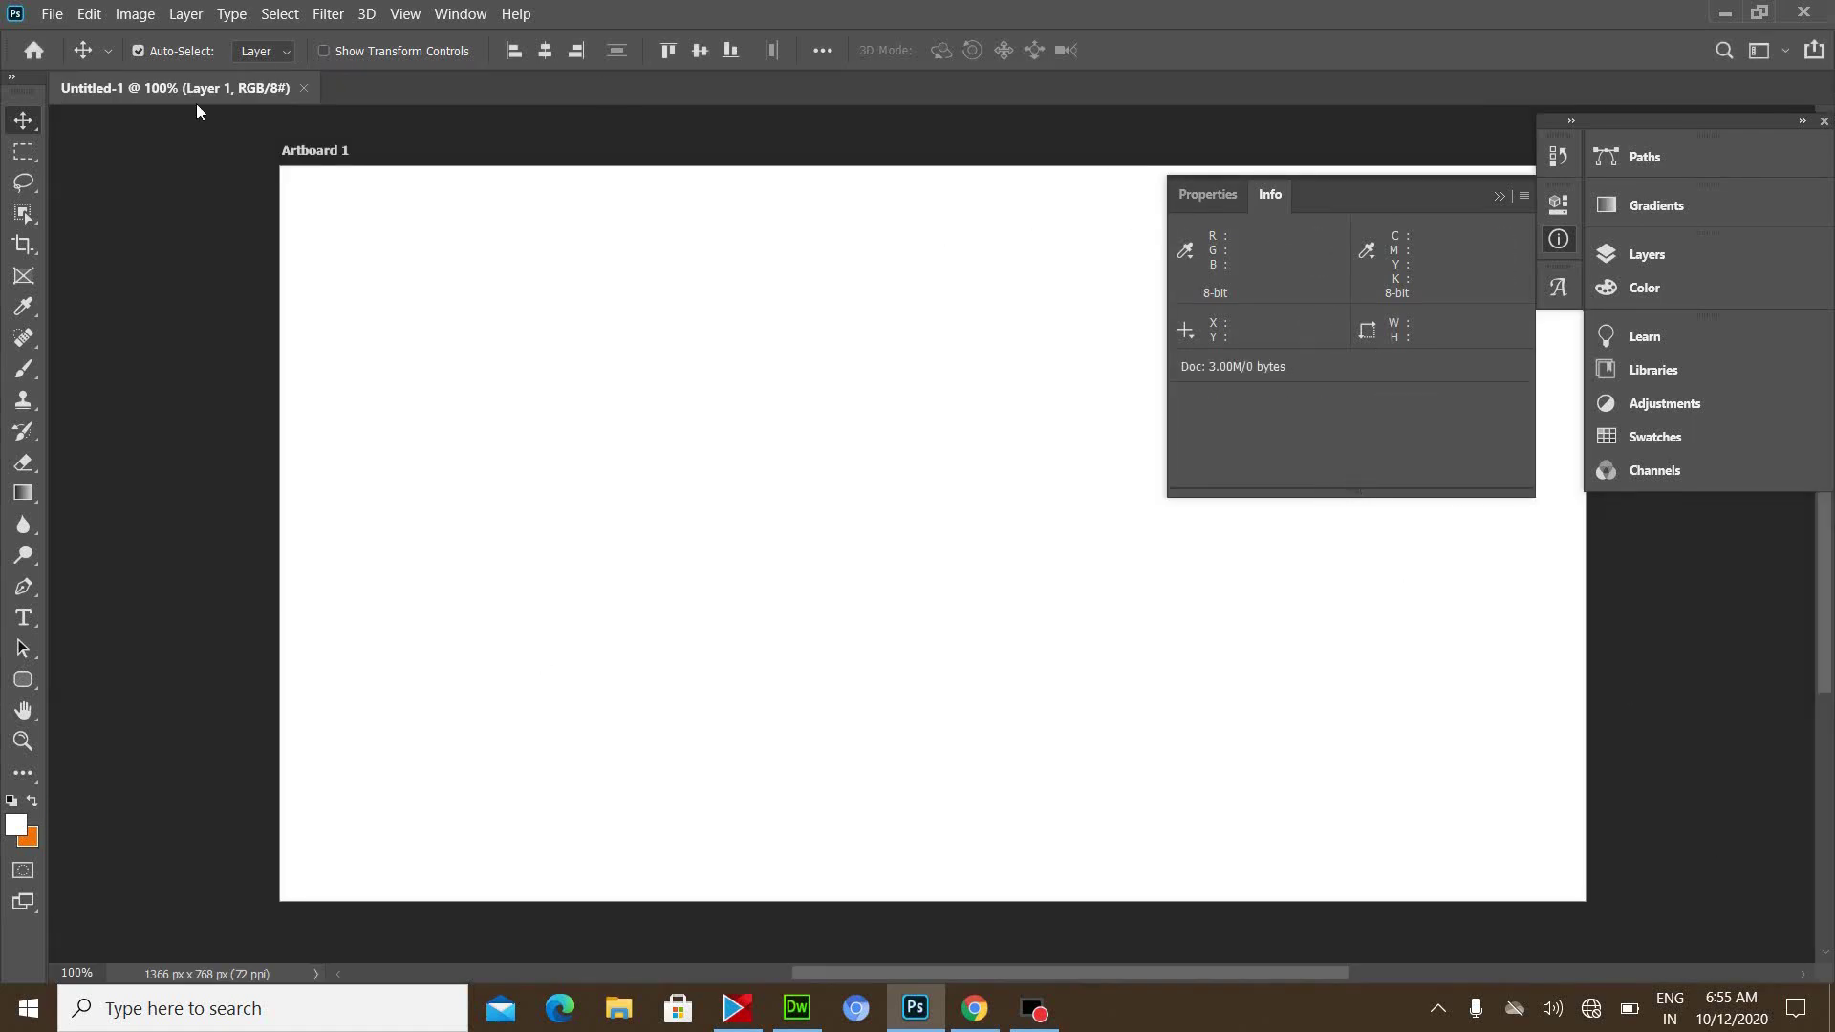
- With the Rectangular Marquee, replace a large trial selection with a 330 × 209 px one near the top left
{"action": "left_click", "coordinate": [36, 155]}
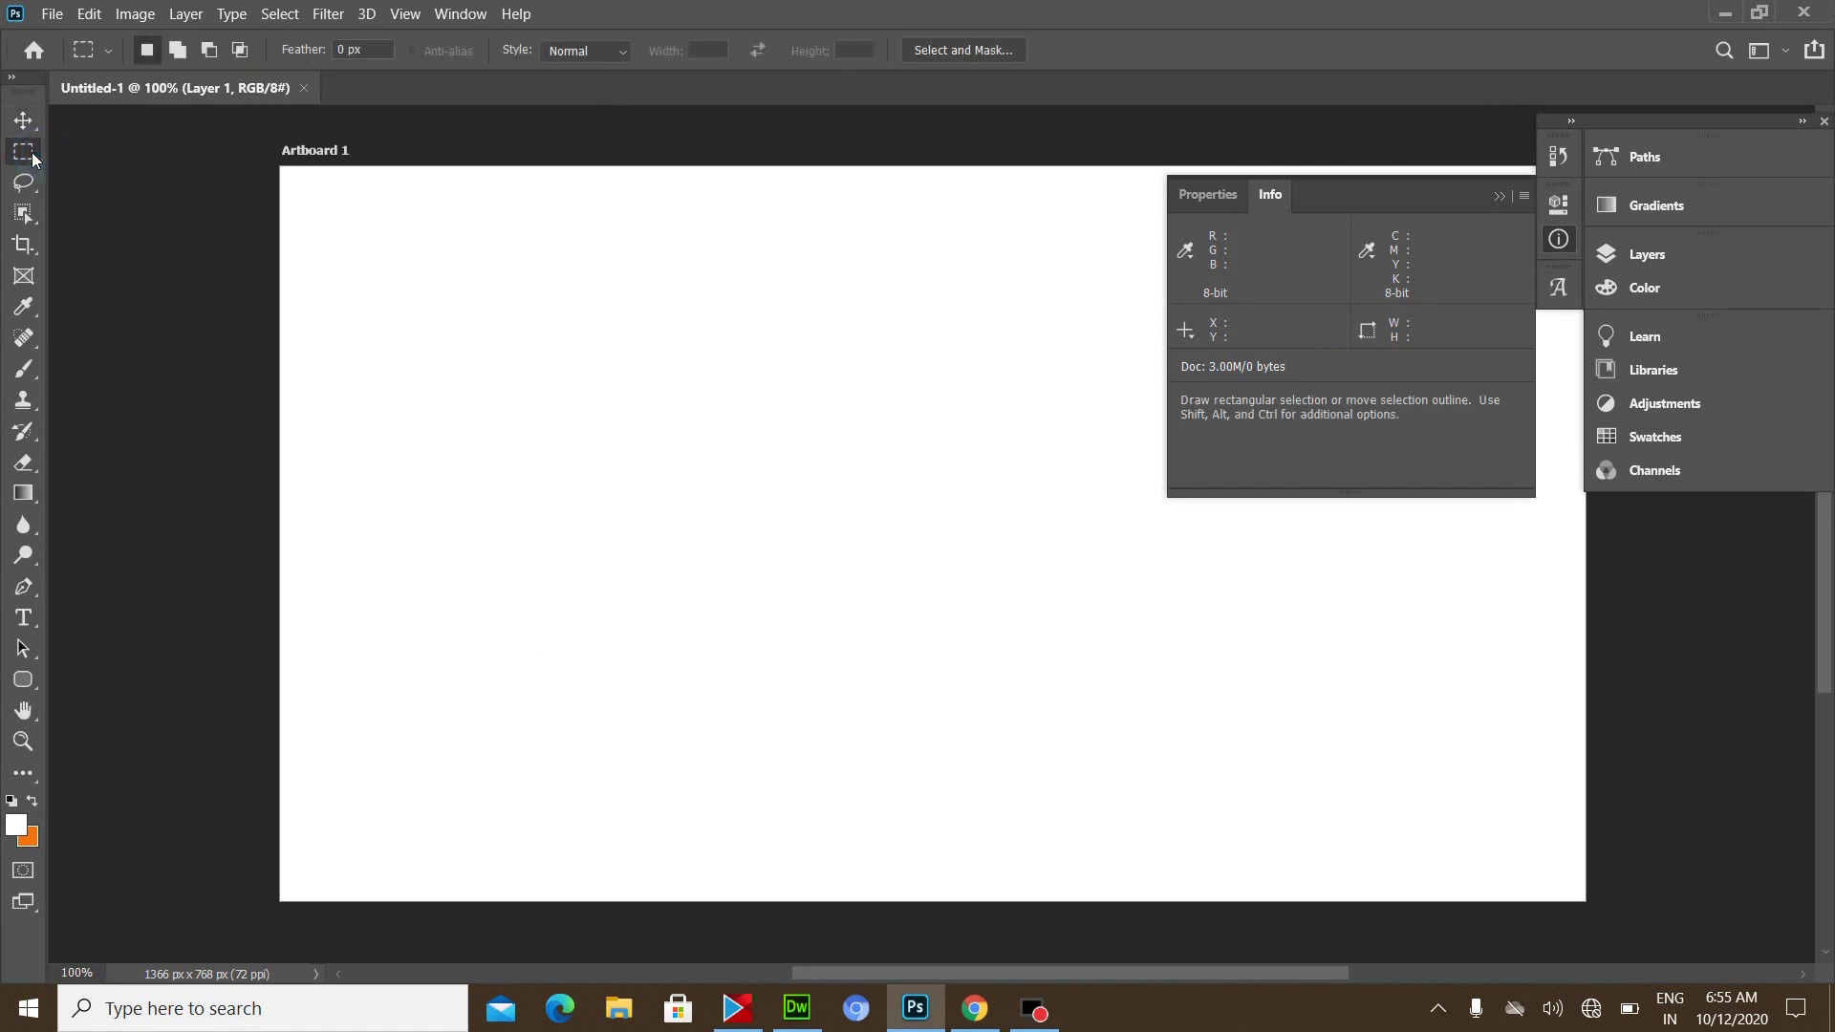
{"action": "right_click", "coordinate": [25, 151]}
{"action": "left_click", "coordinate": [172, 153]}
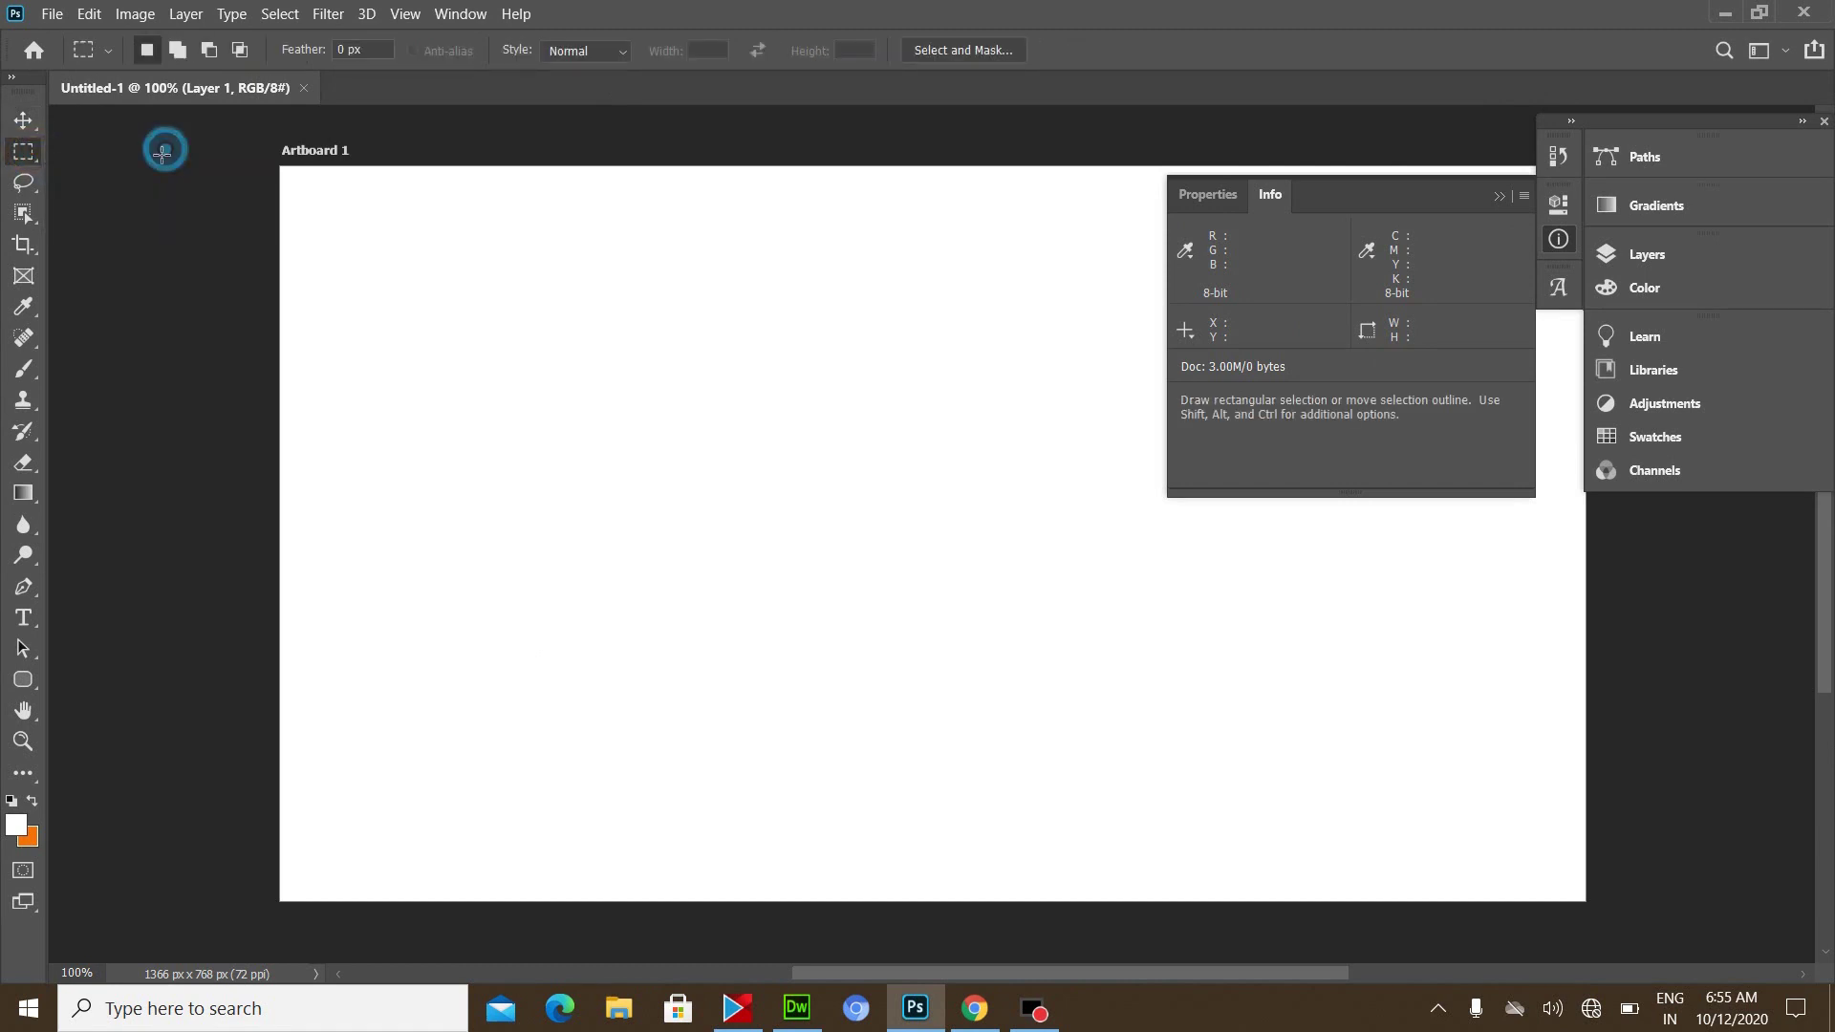
{"action": "mouse_move", "coordinate": [582, 351]}
{"action": "left_mouse_down"}
{"action": "mouse_move", "coordinate": [1452, 715]}
{"action": "mouse_move", "coordinate": [1420, 750]}
{"action": "left_mouse_up"}
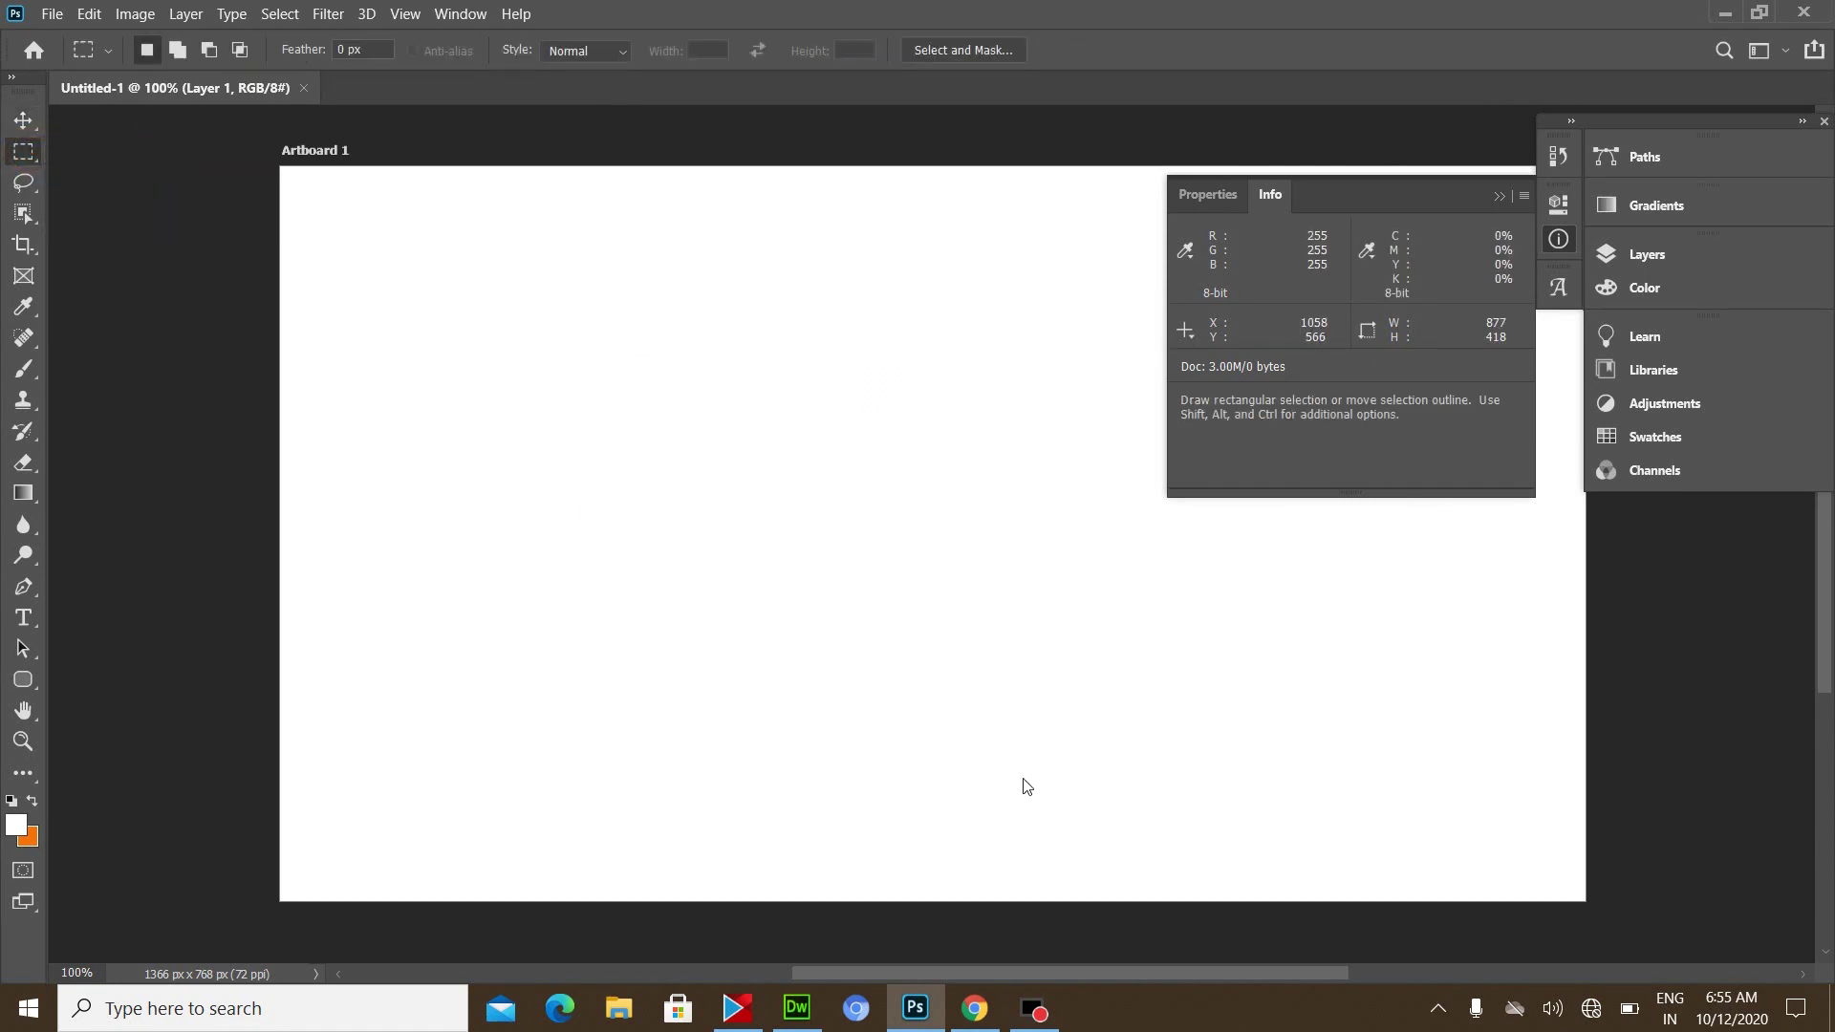
{"action": "left_click_drag", "start_coordinate": [1065, 462], "coordinate": [840, 403]}
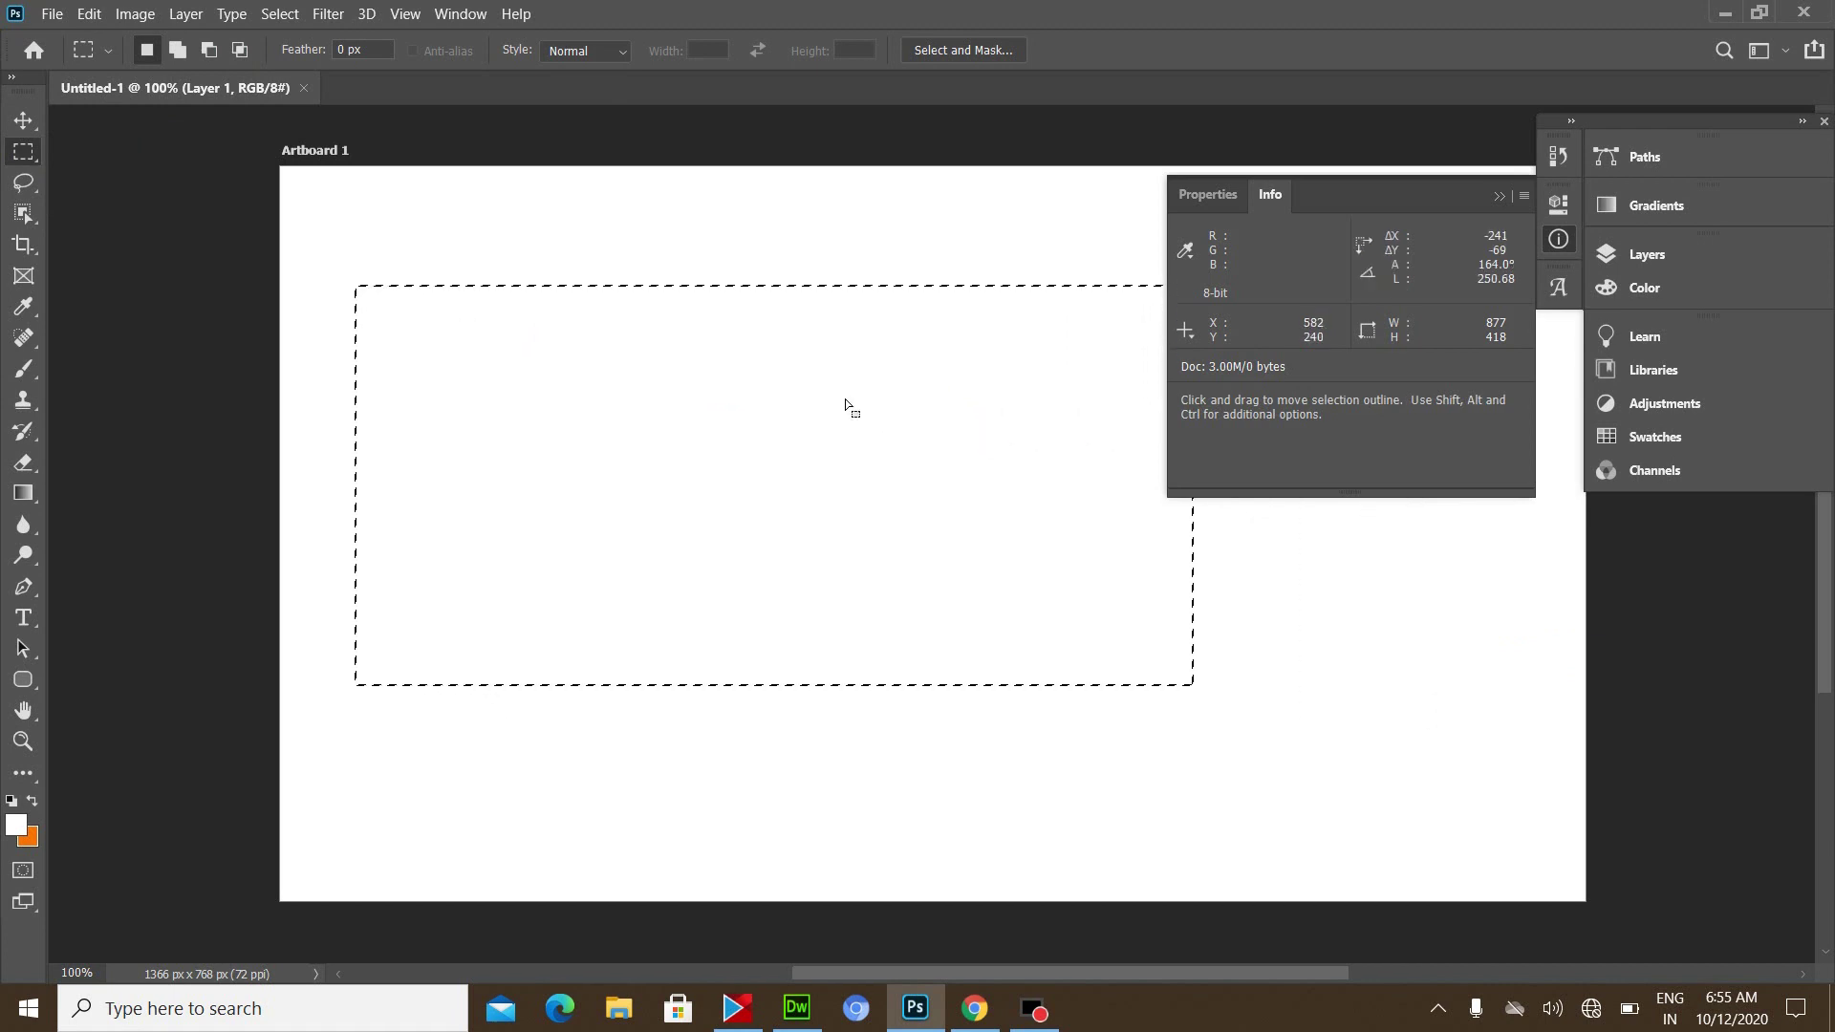
{"action": "left_click", "coordinate": [836, 256]}
{"action": "mouse_move", "coordinate": [559, 246]}
{"action": "left_mouse_down"}
{"action": "mouse_move", "coordinate": [720, 324]}
{"action": "mouse_move", "coordinate": [873, 446]}
{"action": "left_mouse_up"}
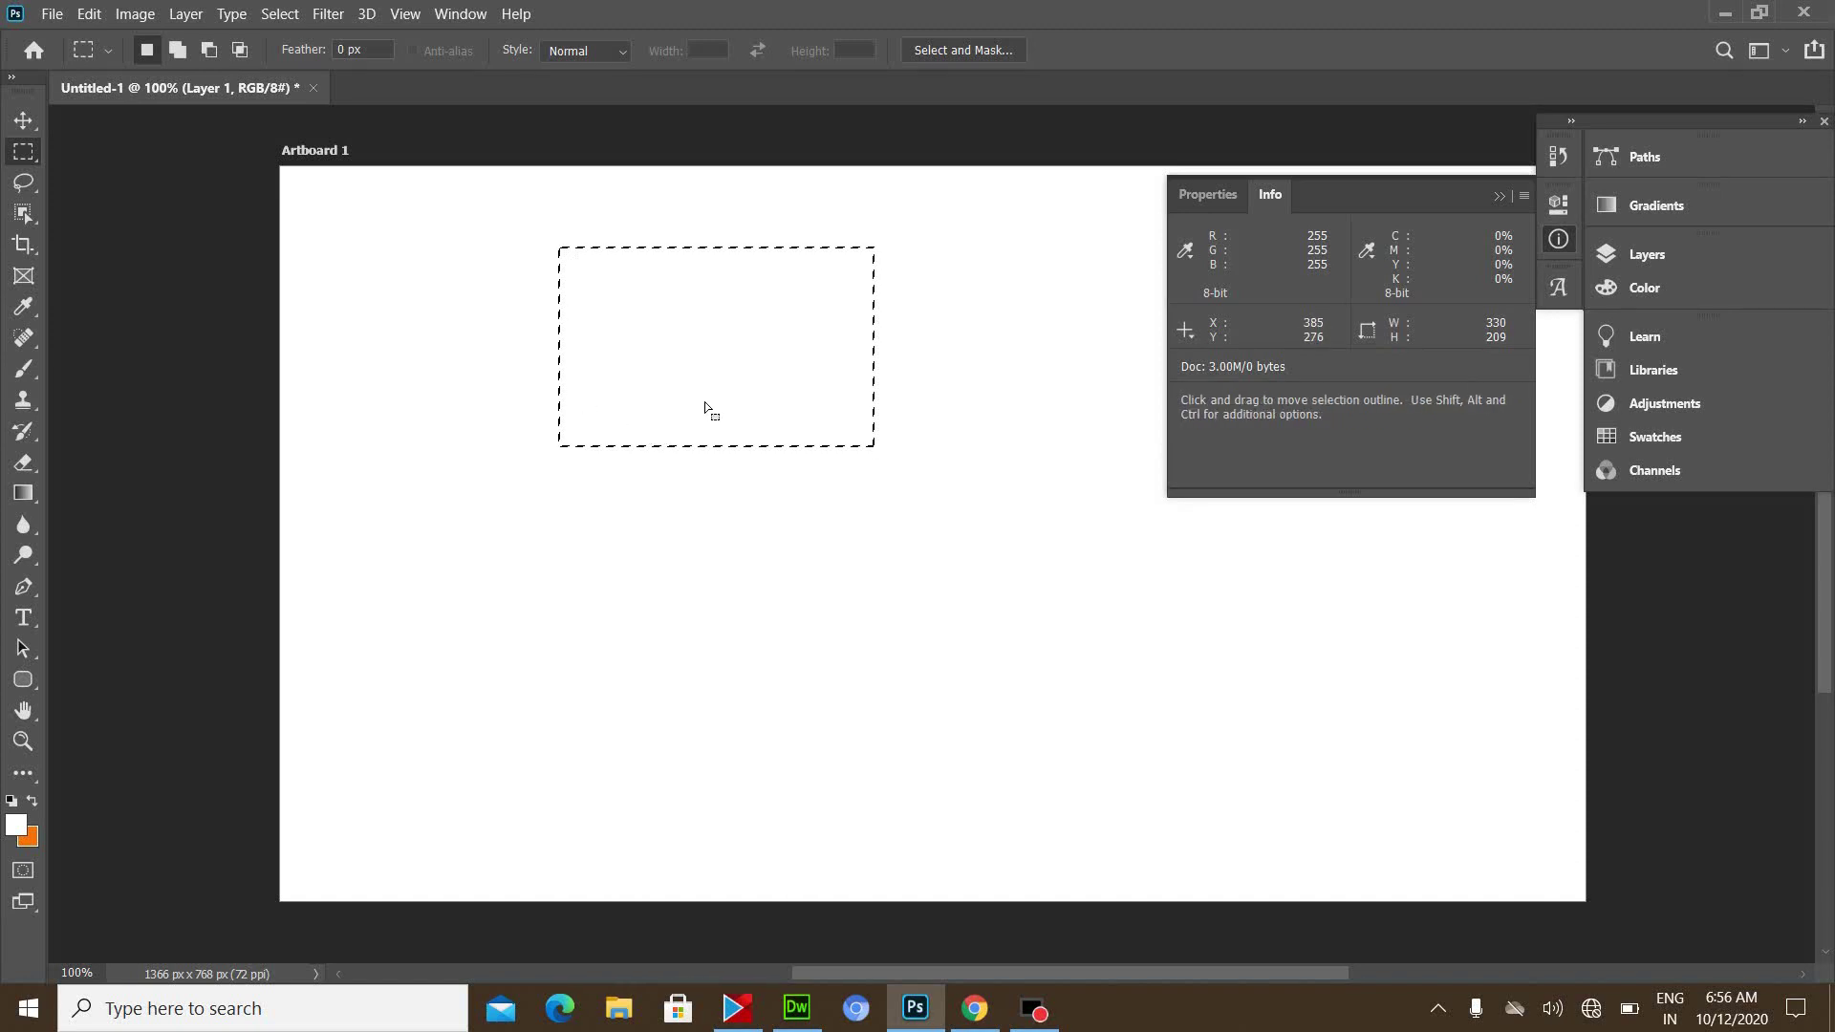
- Deselect and draw a 411 × 224 px marquee in the upper middle of the artboard
{"action": "left_click", "coordinate": [1045, 319]}
{"action": "left_click", "coordinate": [660, 319]}
{"action": "left_click_drag", "start_coordinate": [685, 386], "coordinate": [1053, 532]}
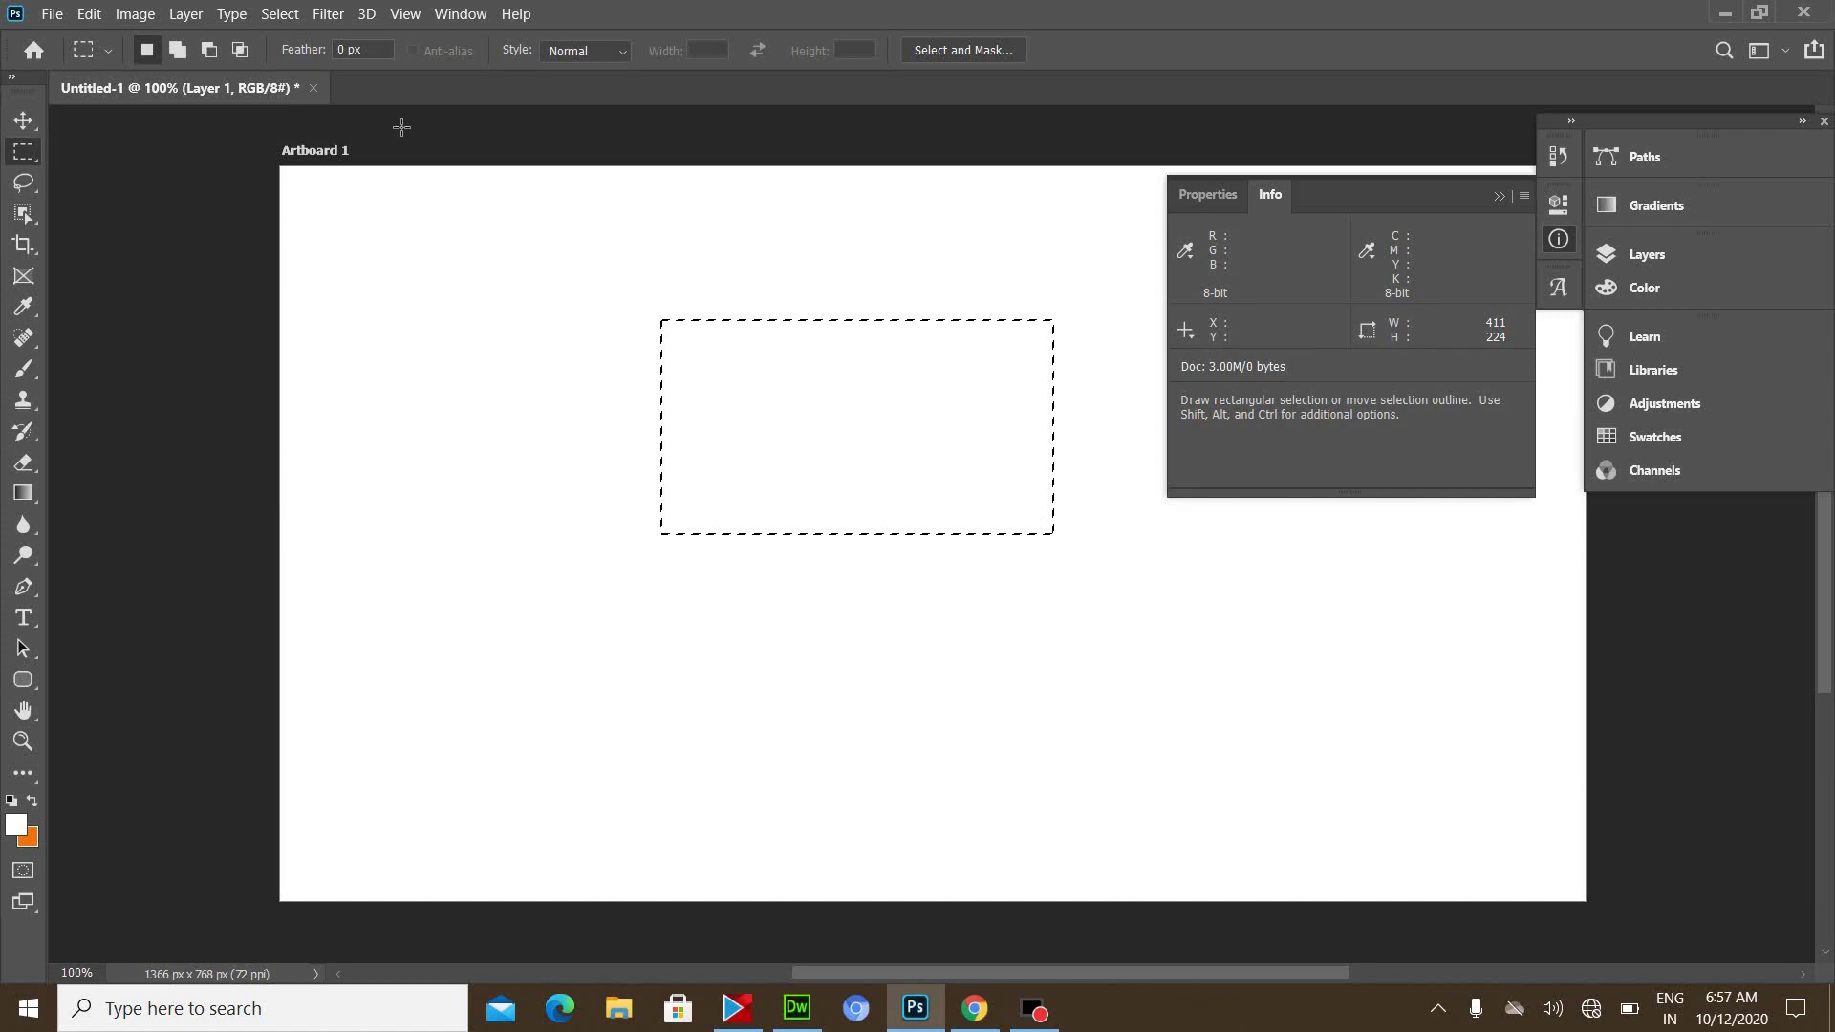
{"action": "left_click", "coordinate": [51, 14]}
{"action": "left_click", "coordinate": [86, 44]}
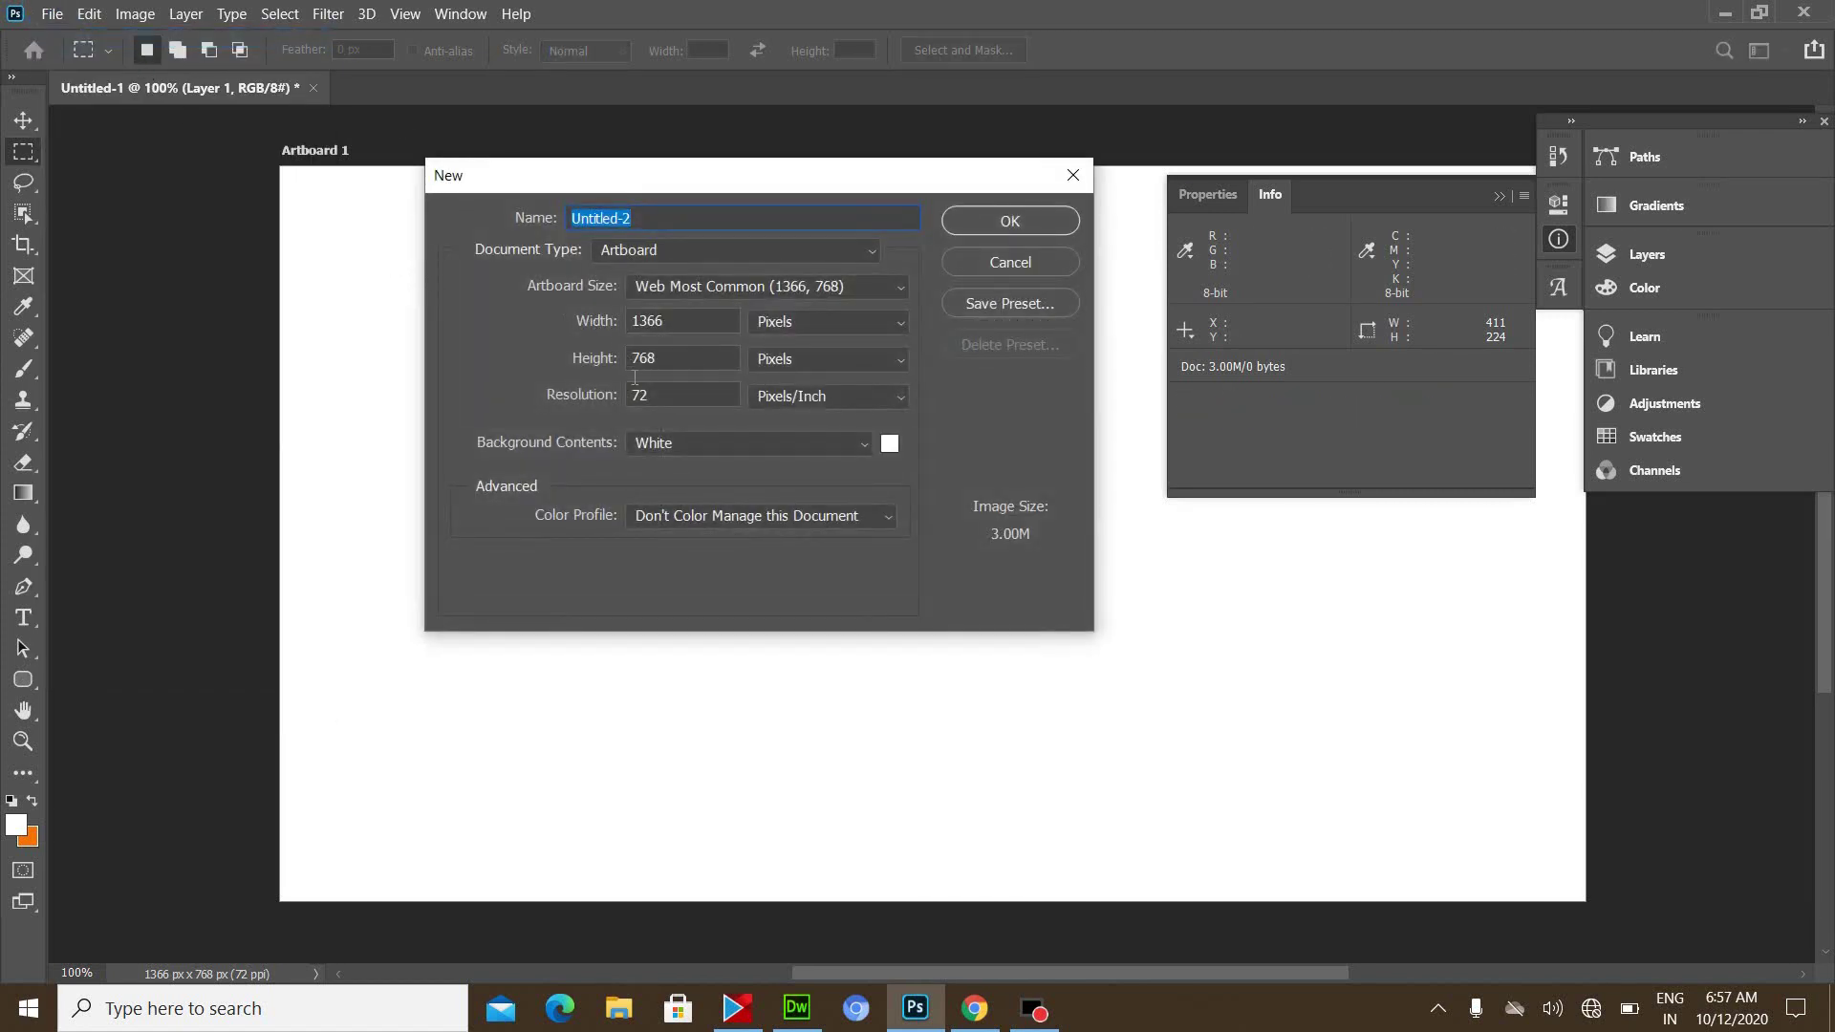
{"action": "left_click", "coordinate": [738, 445]}
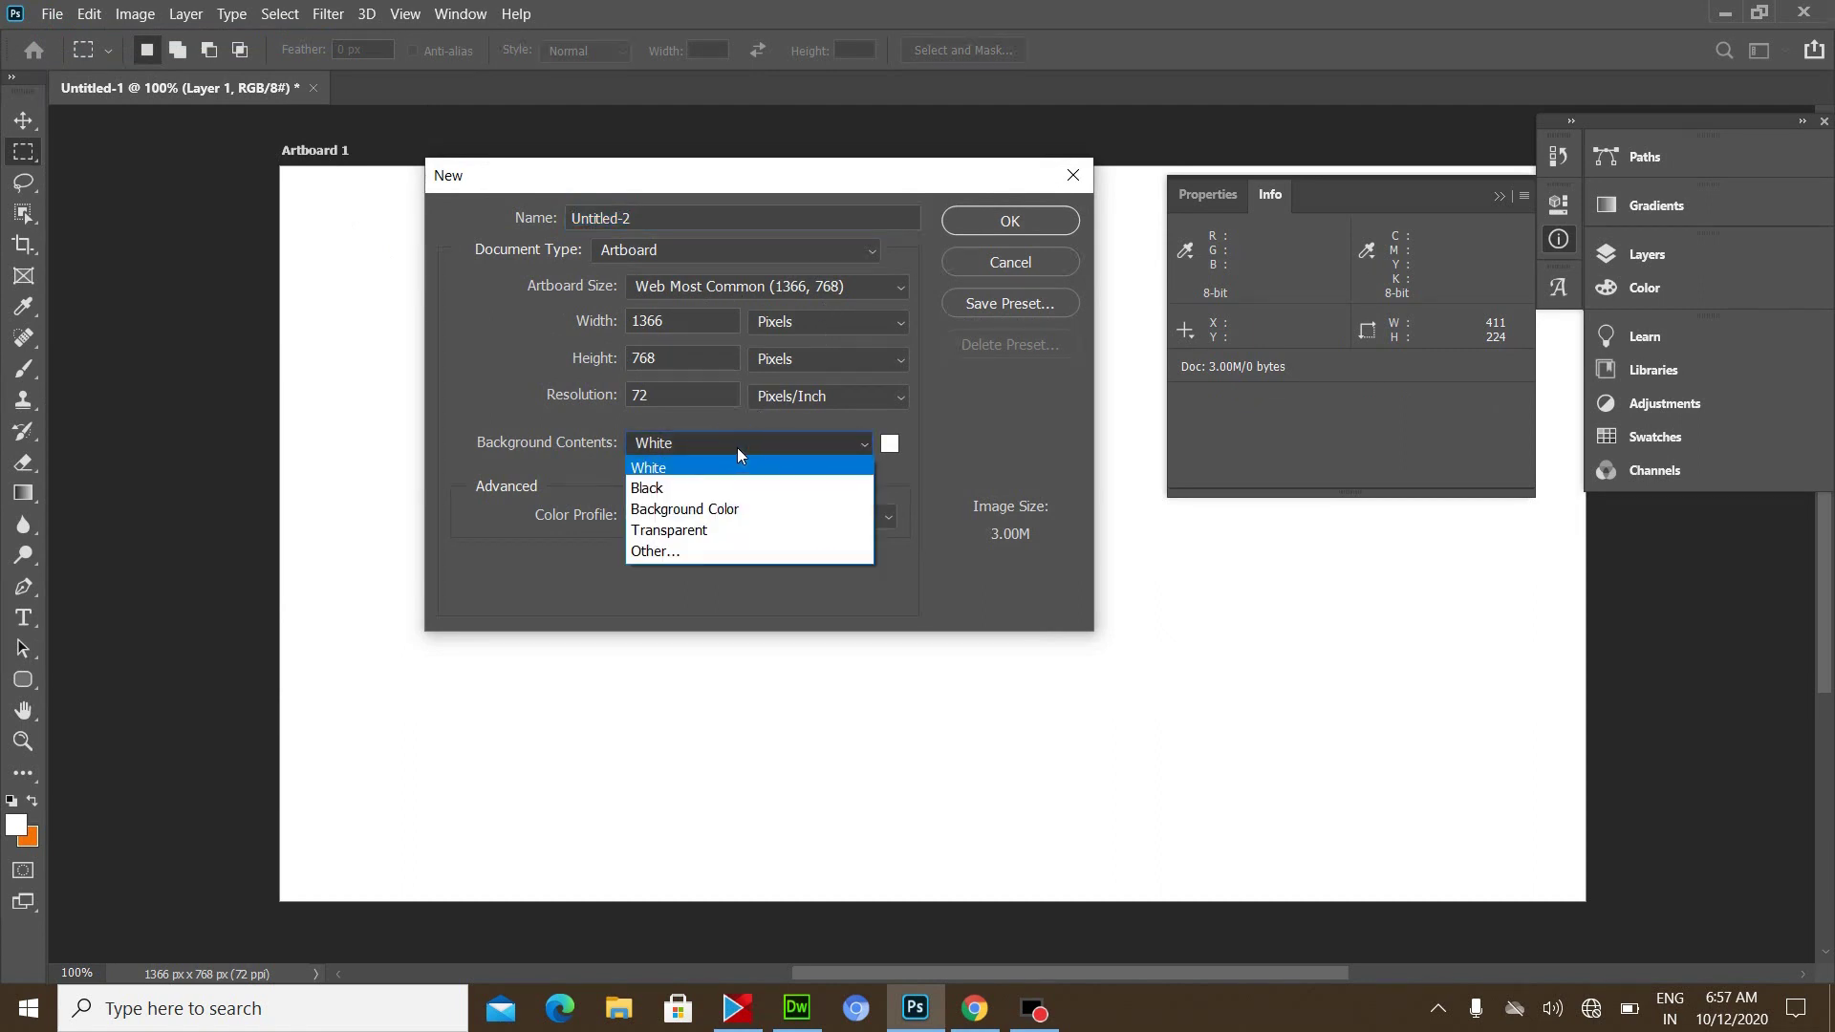
{"action": "left_click", "coordinate": [975, 451]}
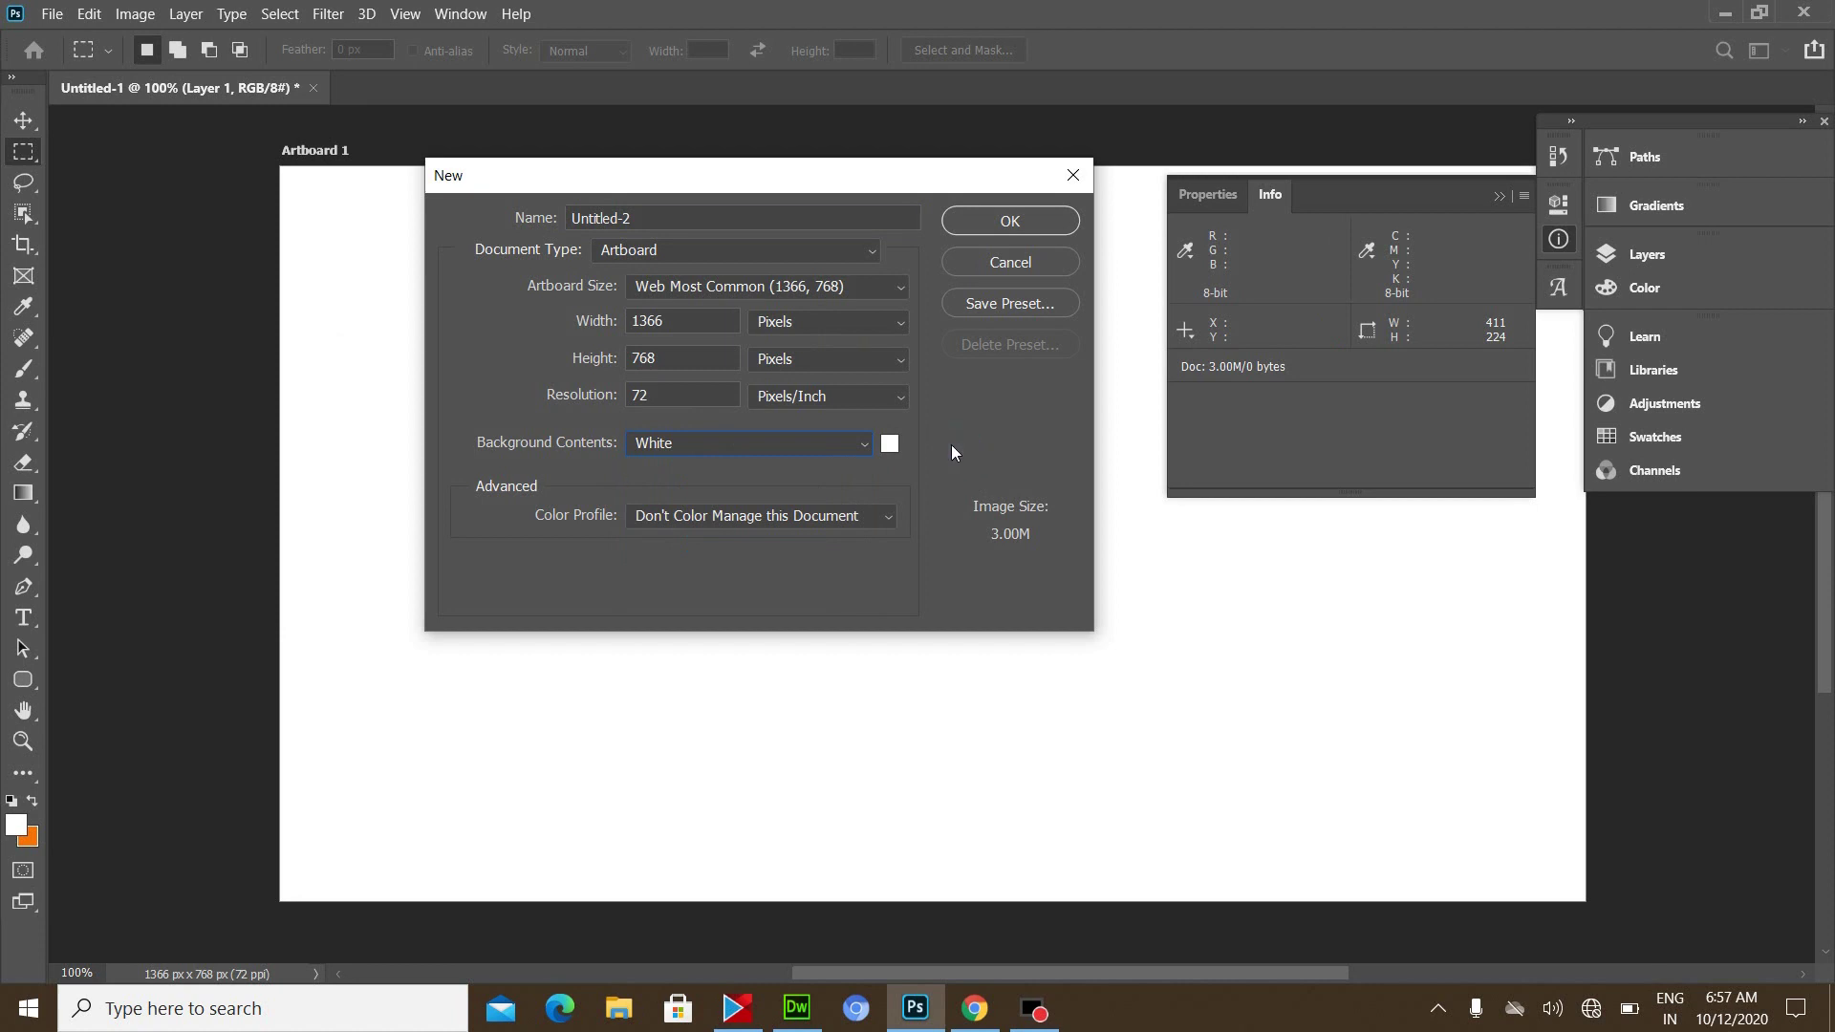
{"action": "left_click", "coordinate": [845, 517]}
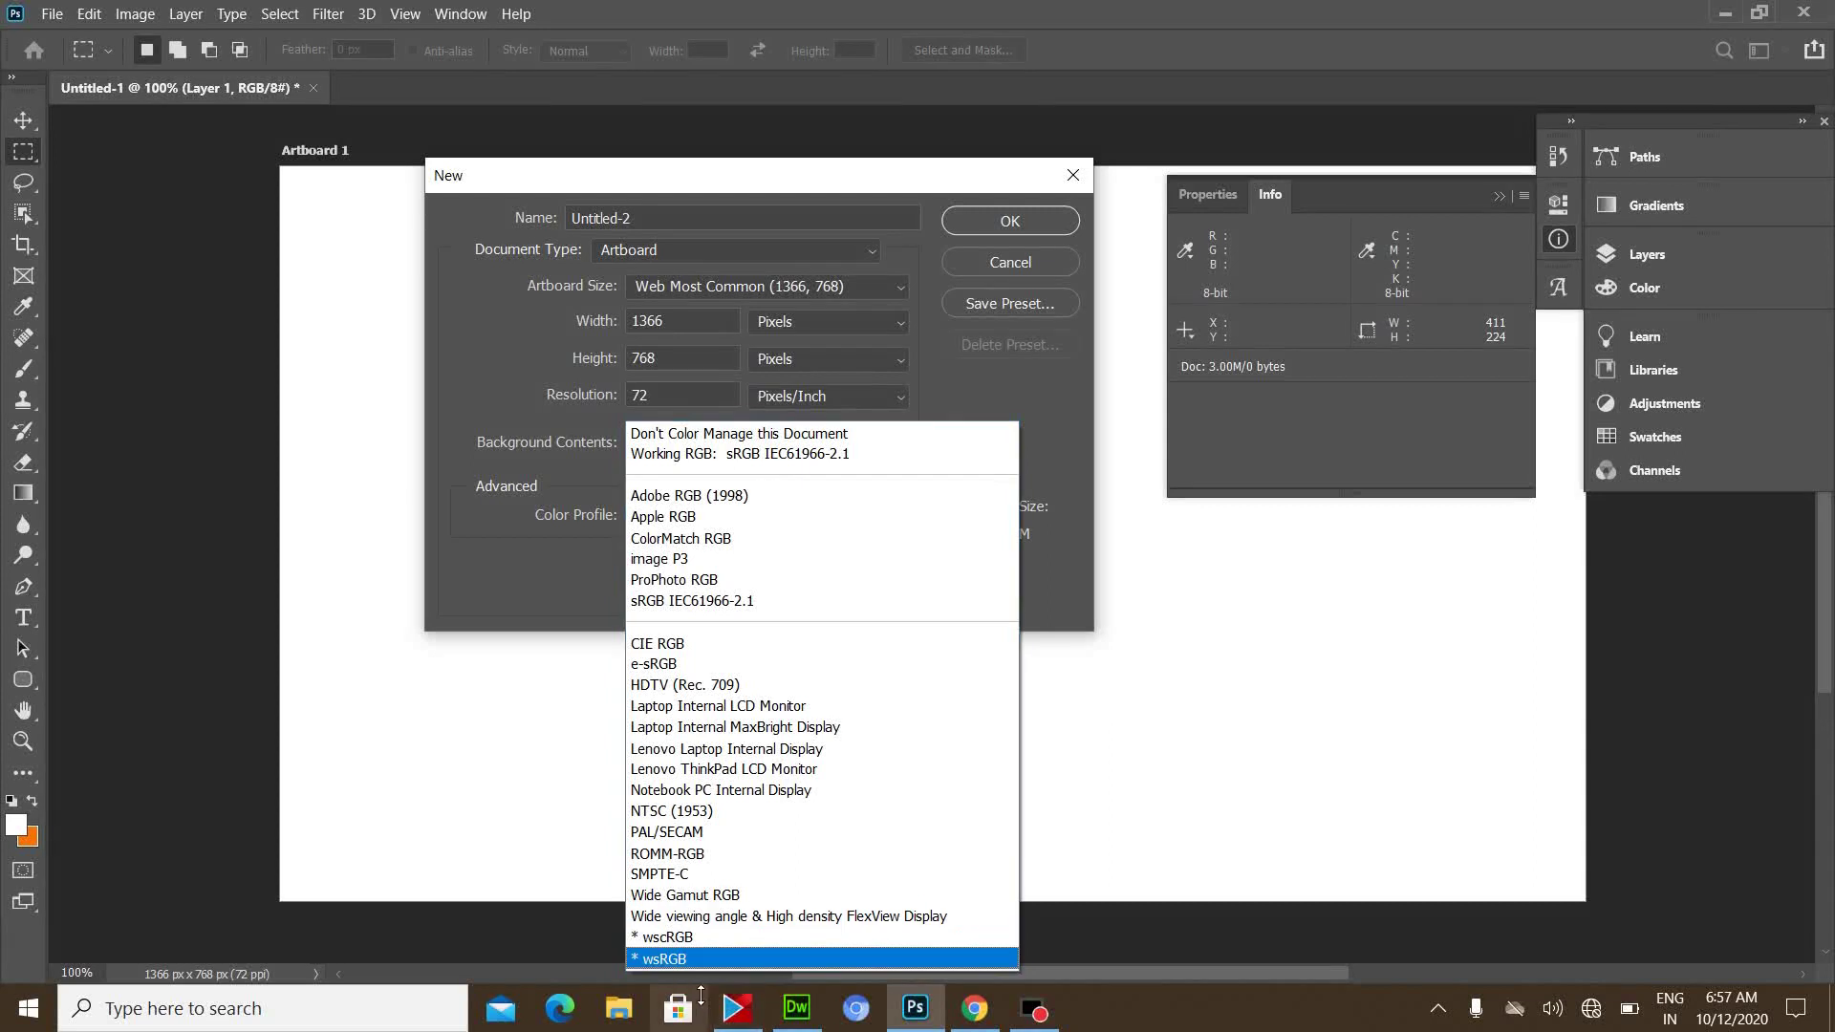
{"action": "left_click", "coordinate": [1000, 392]}
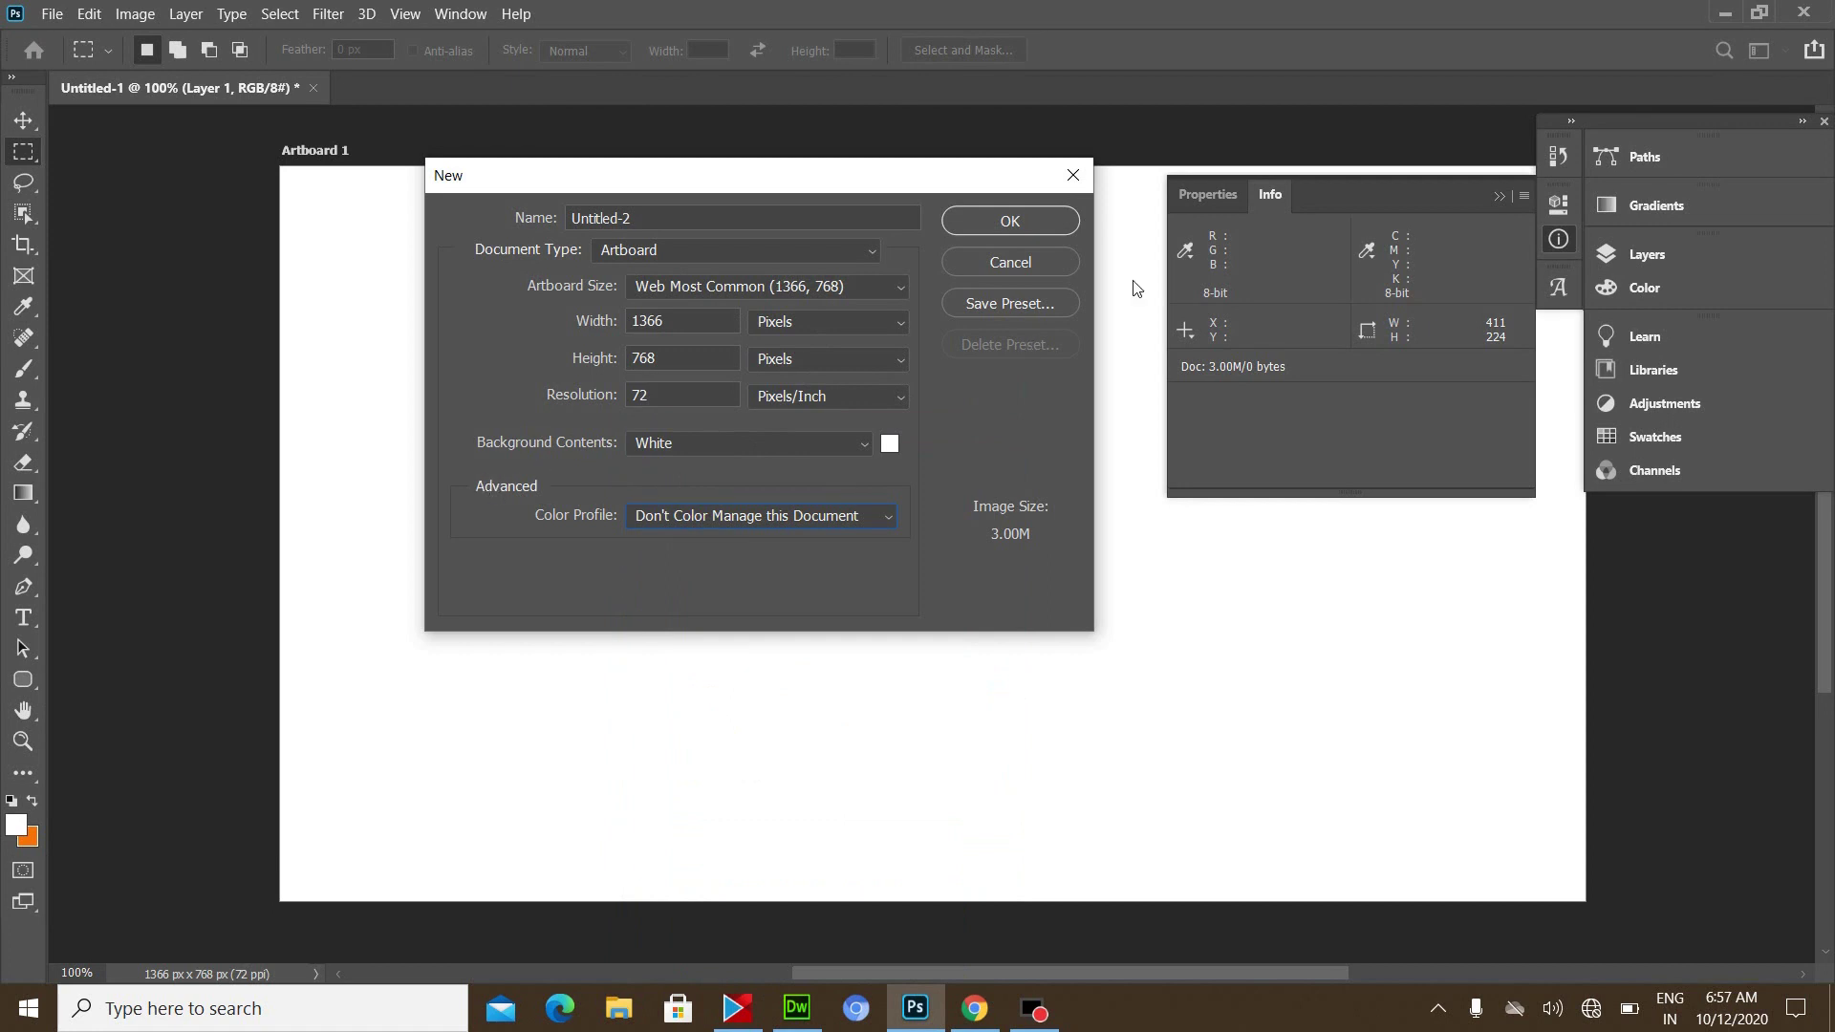
{"action": "left_click", "coordinate": [1030, 268]}
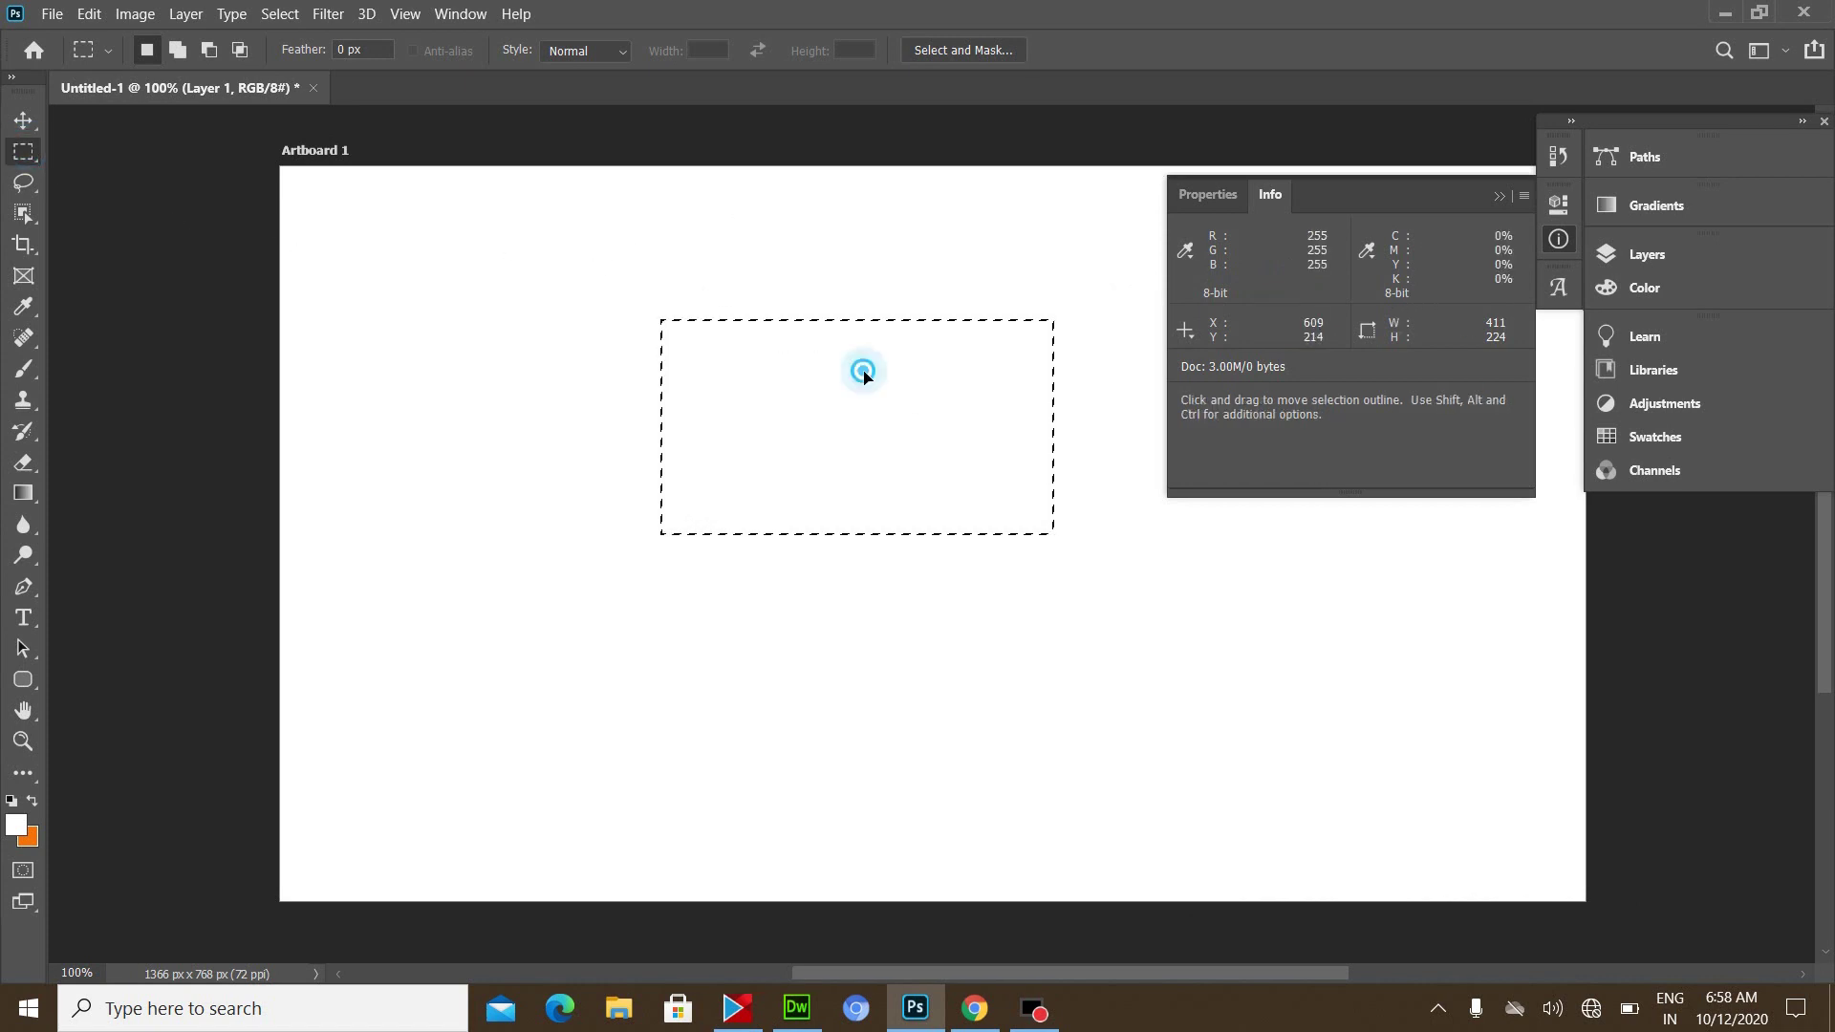
- Nudge the 411 × 224 px marquee slightly up and to the left
{"action": "left_click_drag", "start_coordinate": [860, 369], "coordinate": [814, 344]}
- Expand the docked panels and float the History, Info and Properties panels over the canvas
{"action": "left_click", "coordinate": [1573, 121]}
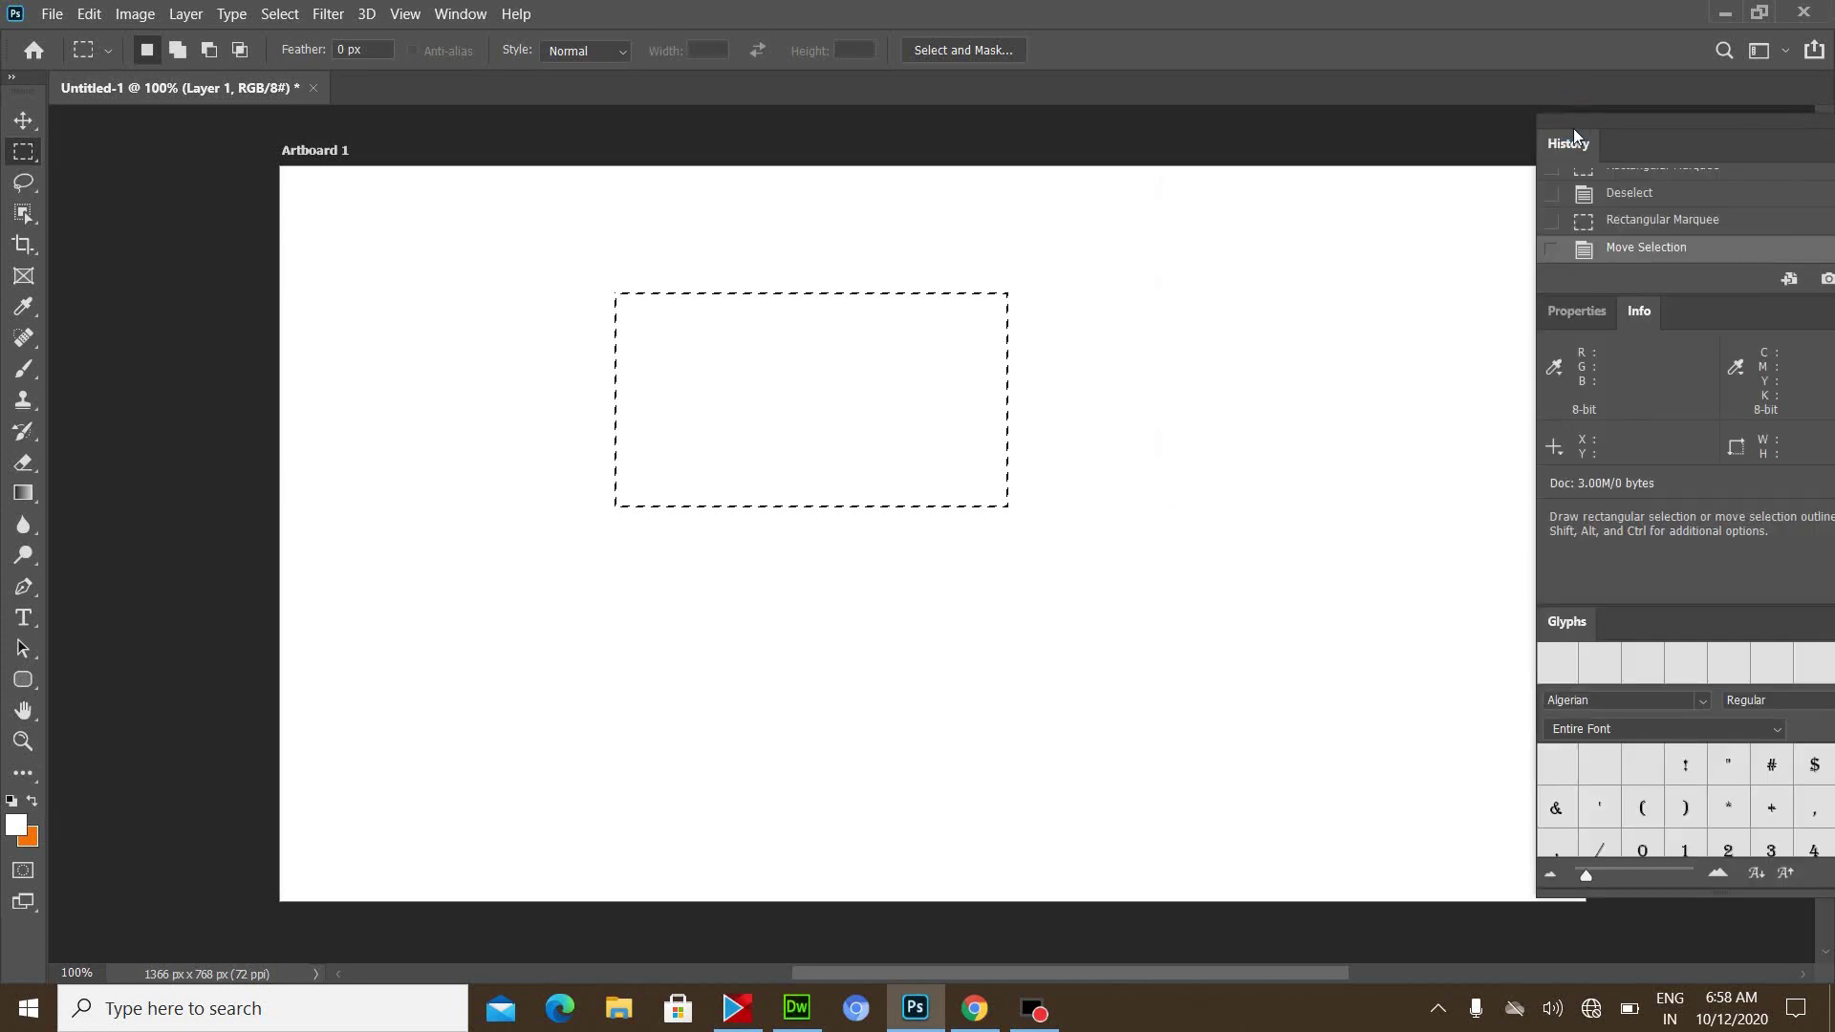
{"action": "left_click_drag", "start_coordinate": [1469, 137], "coordinate": [1545, 132]}
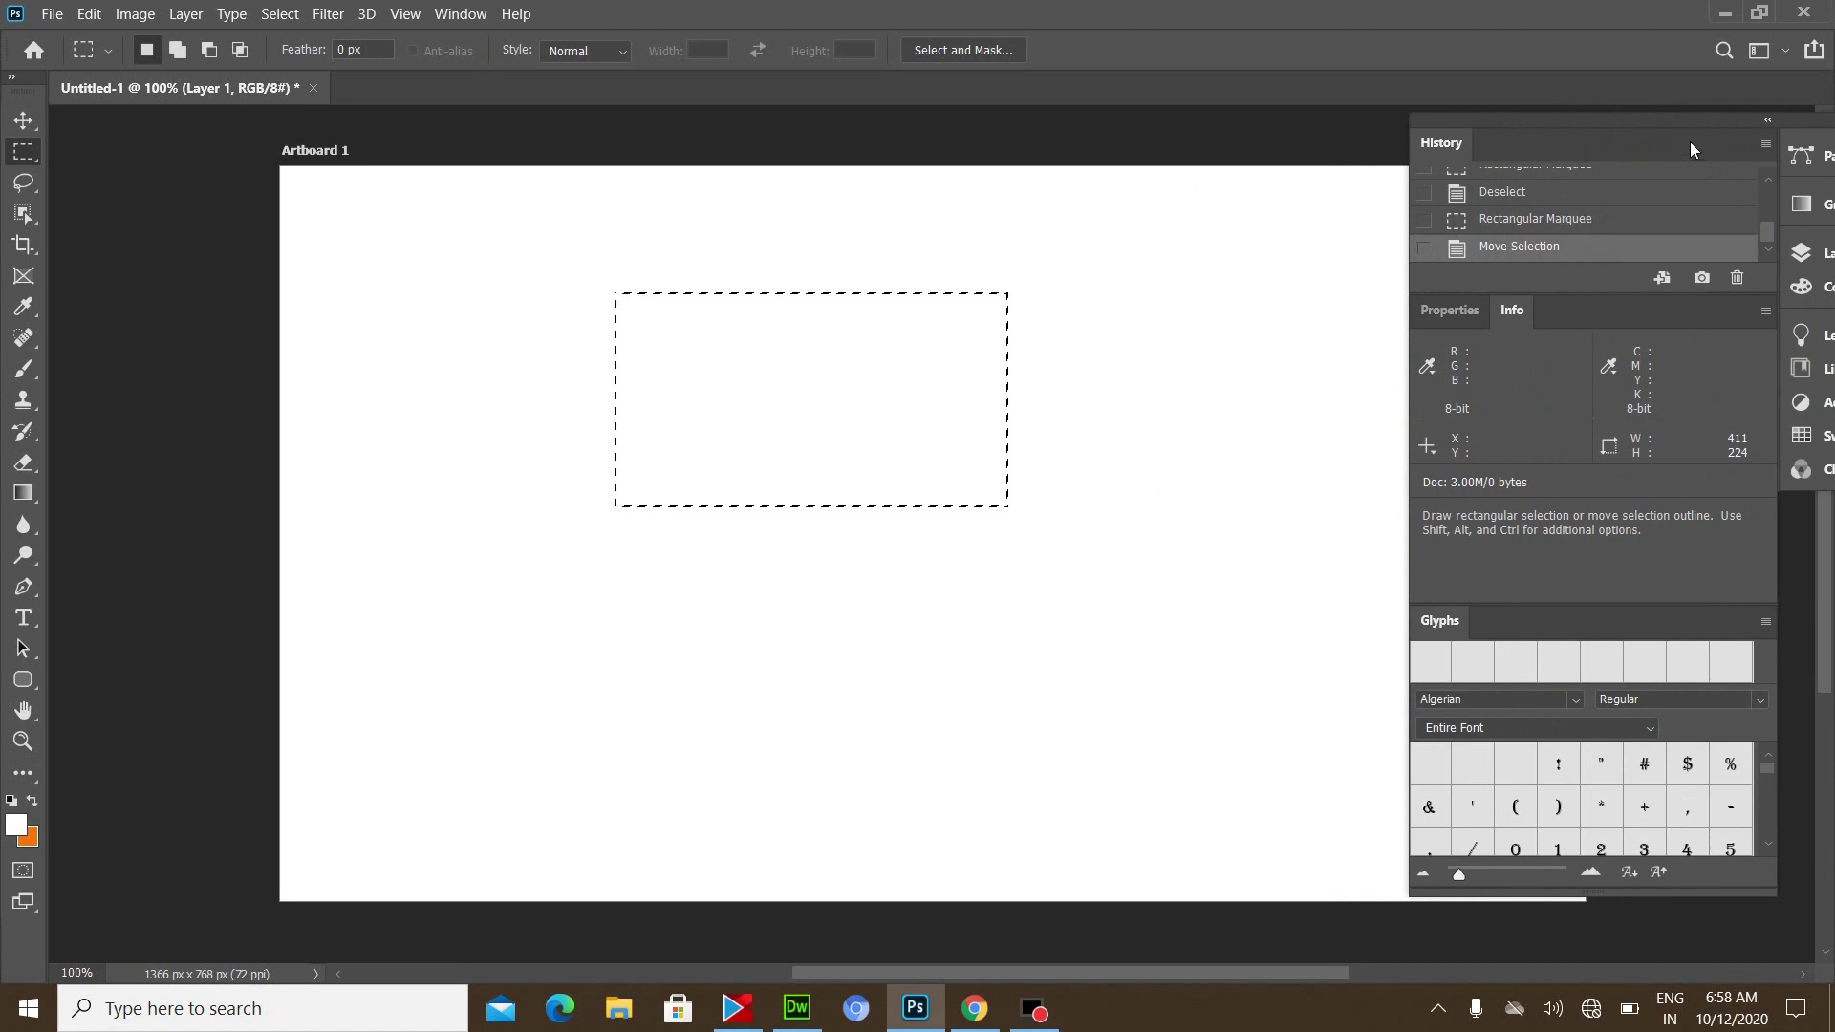
{"action": "left_click_drag", "start_coordinate": [1689, 142], "coordinate": [457, 226]}
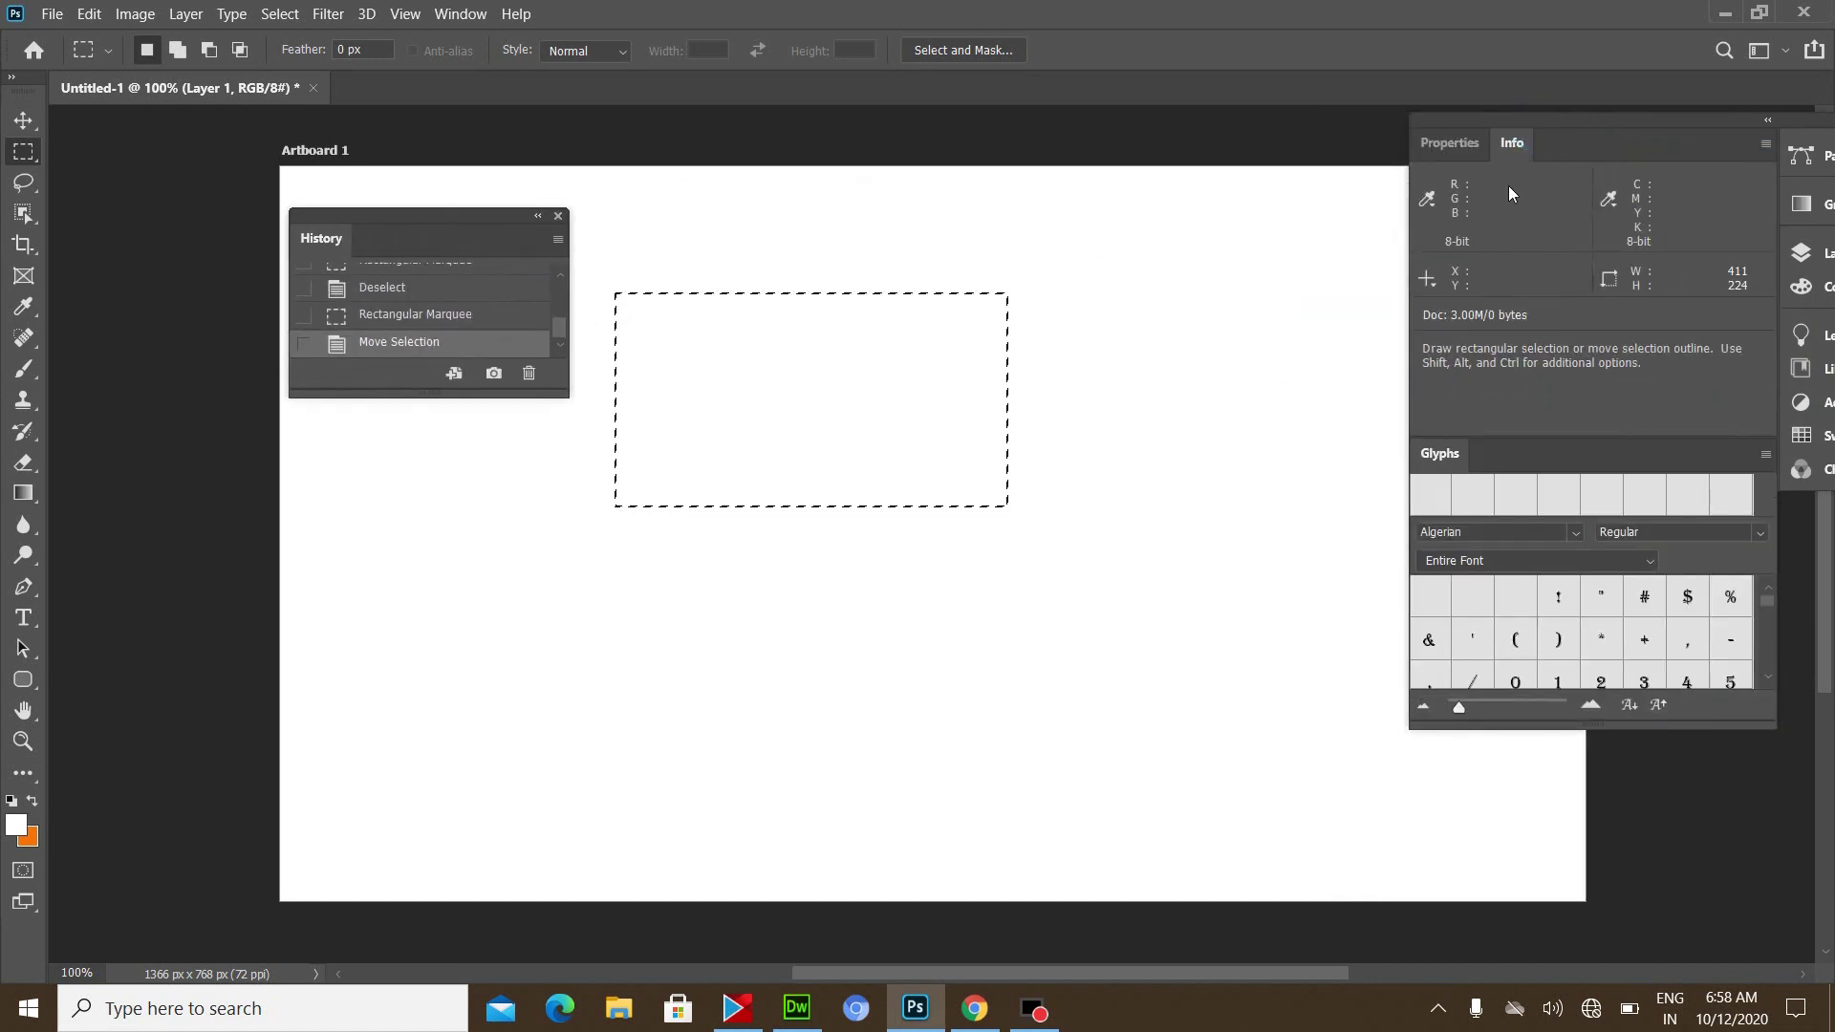
{"action": "mouse_move", "coordinate": [1512, 143]}
{"action": "left_mouse_down"}
{"action": "mouse_move", "coordinate": [1163, 347]}
{"action": "mouse_move", "coordinate": [641, 218]}
{"action": "left_mouse_up"}
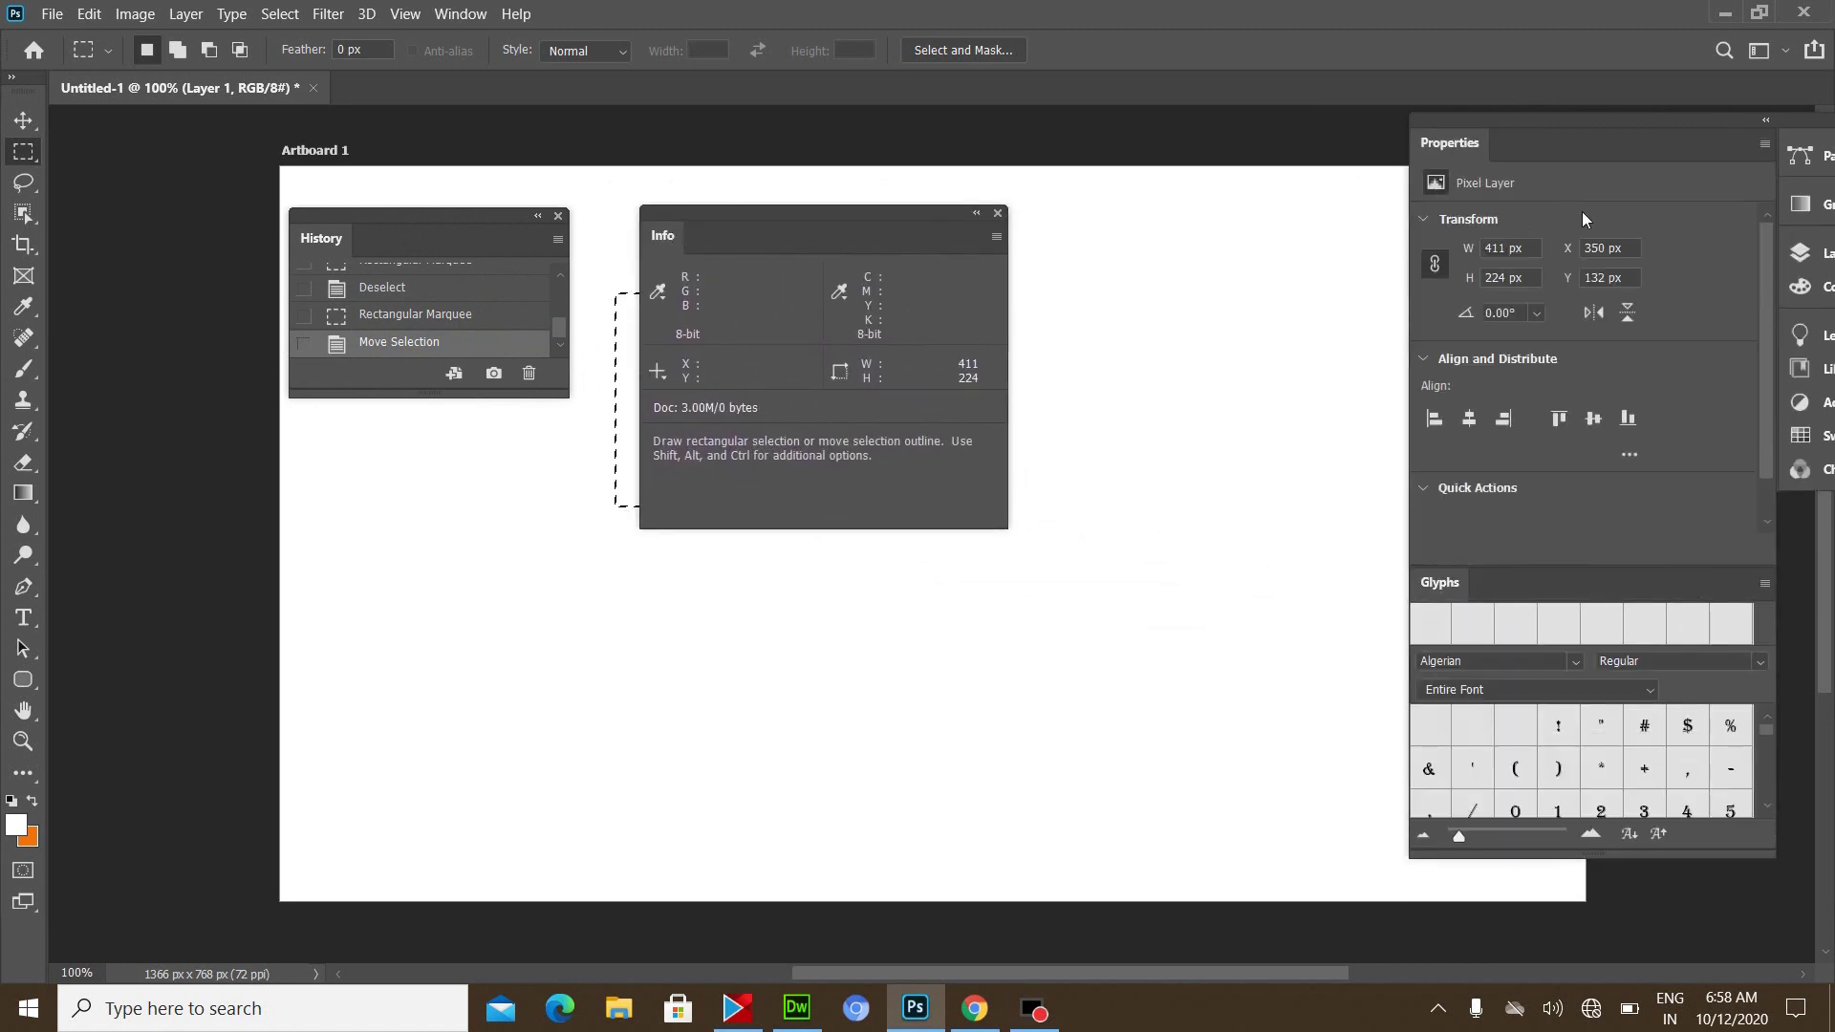
{"action": "mouse_move", "coordinate": [1462, 145]}
{"action": "left_mouse_down"}
{"action": "mouse_move", "coordinate": [490, 526]}
{"action": "mouse_move", "coordinate": [162, 465]}
{"action": "left_mouse_up"}
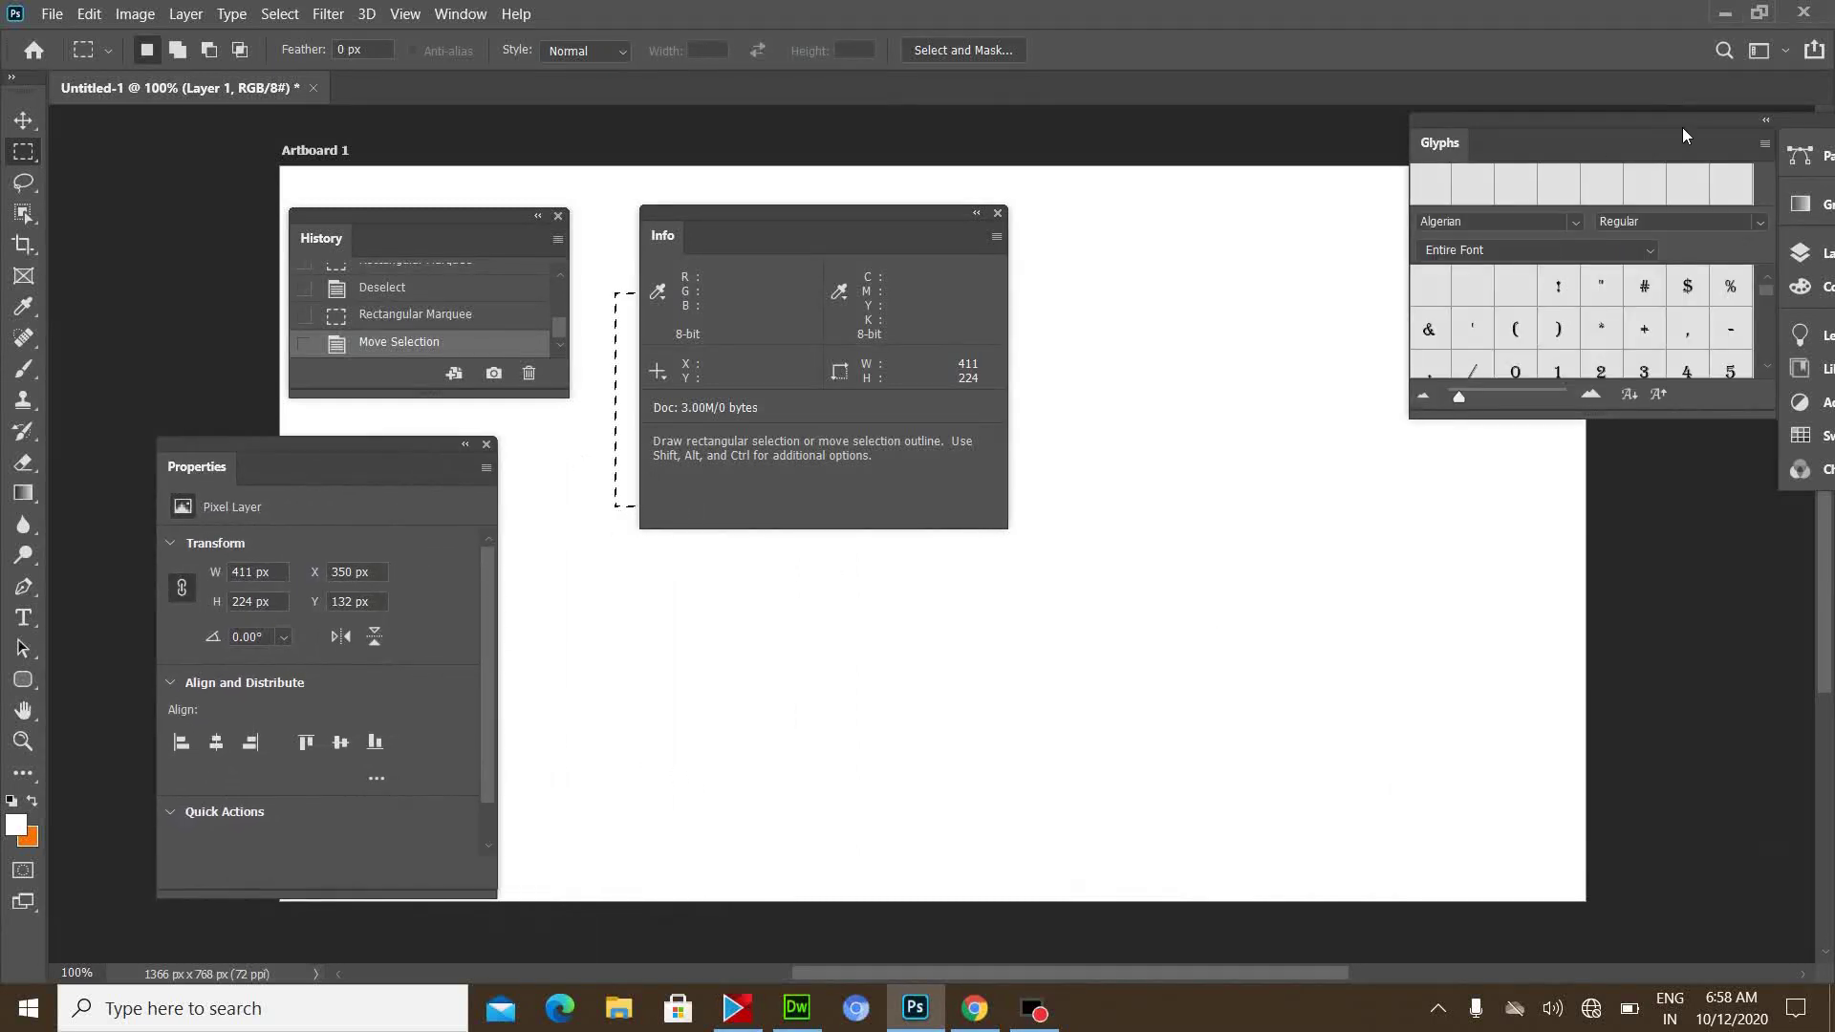
- Collapse the Glyphs panel to an icon and float the Paths-to-Channels panel group
{"action": "left_click", "coordinate": [1816, 118]}
{"action": "left_click_drag", "start_coordinate": [1681, 153], "coordinate": [1501, 152]}
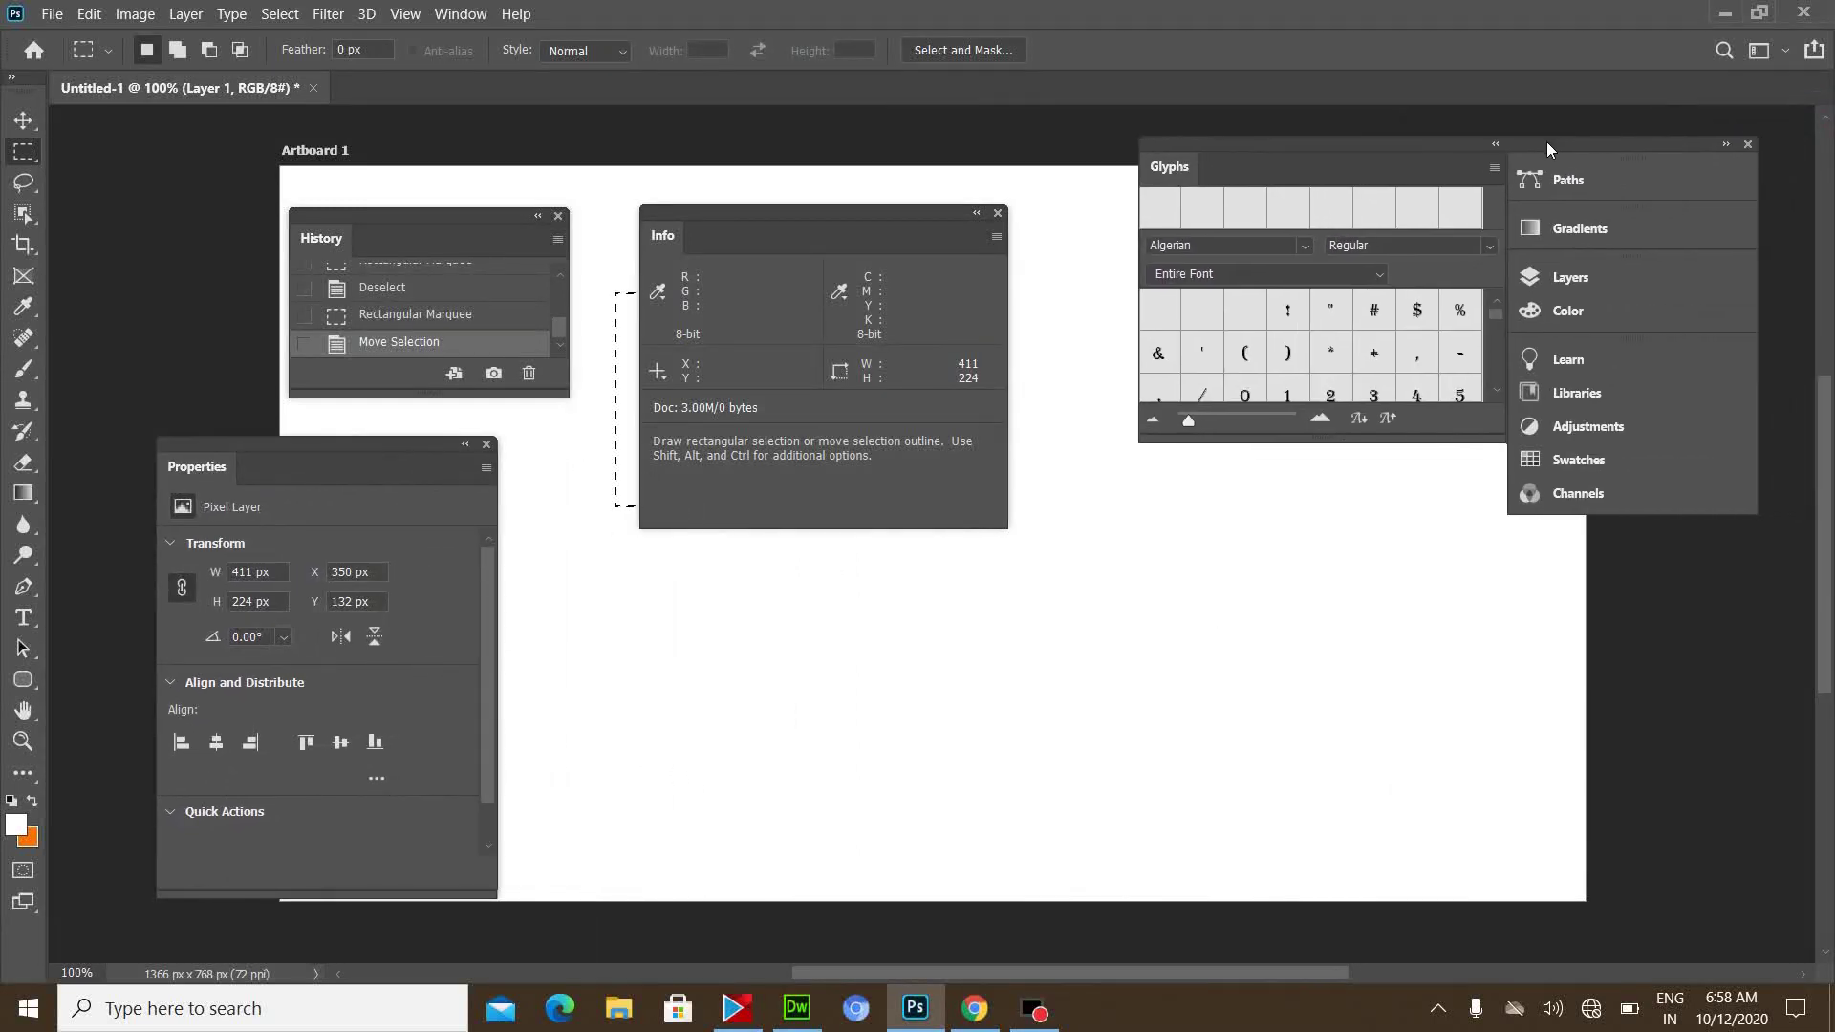
{"action": "left_click", "coordinate": [1496, 149]}
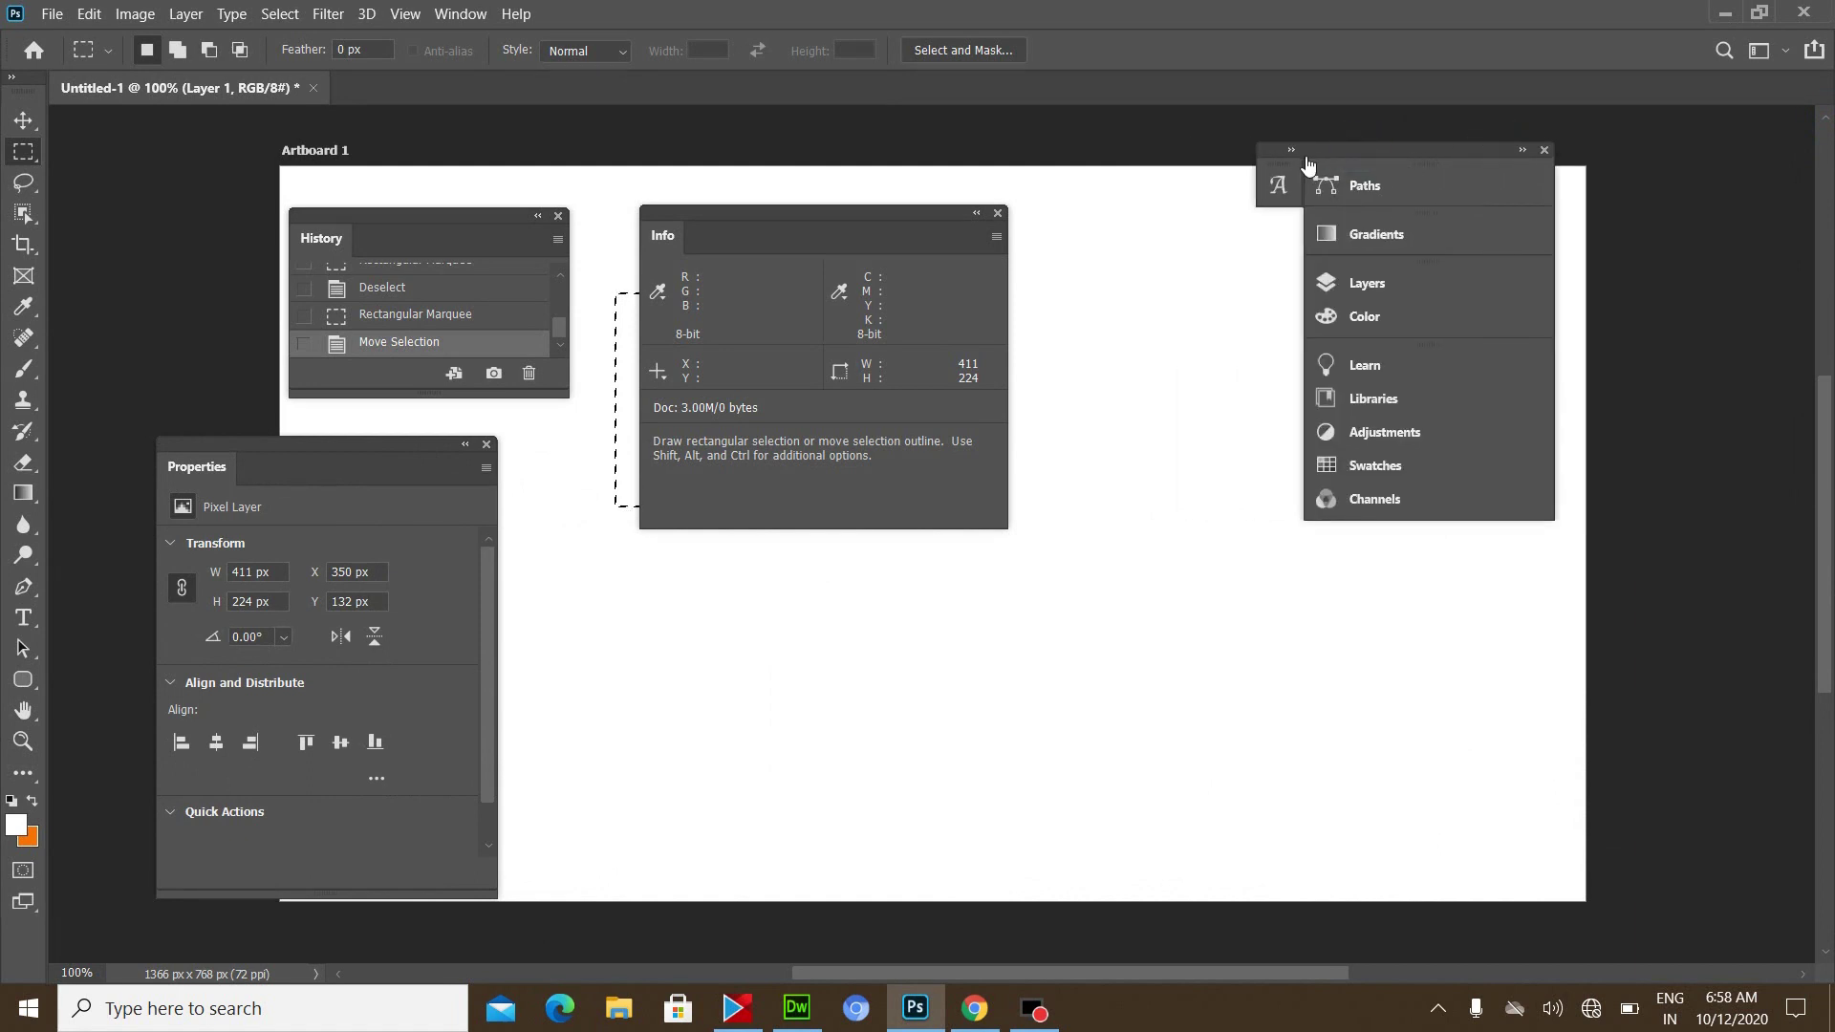
{"action": "left_click", "coordinate": [1290, 150]}
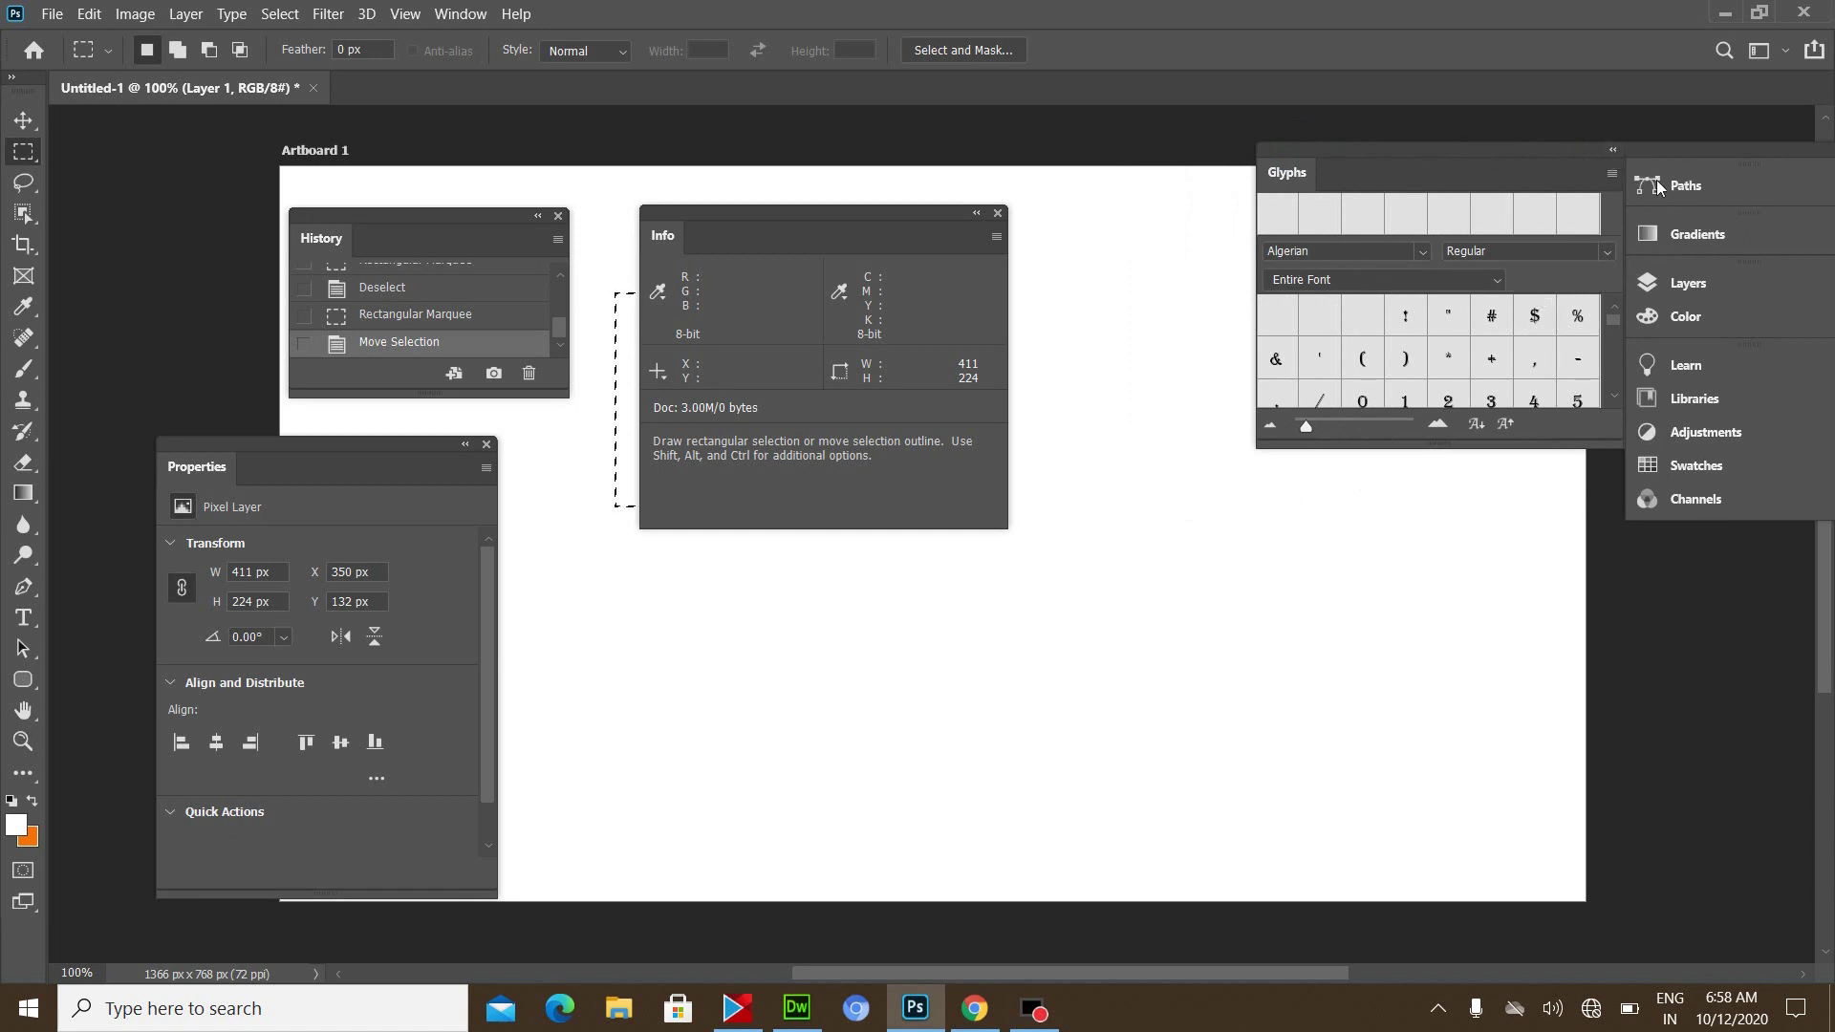
{"action": "left_click", "coordinate": [1613, 150]}
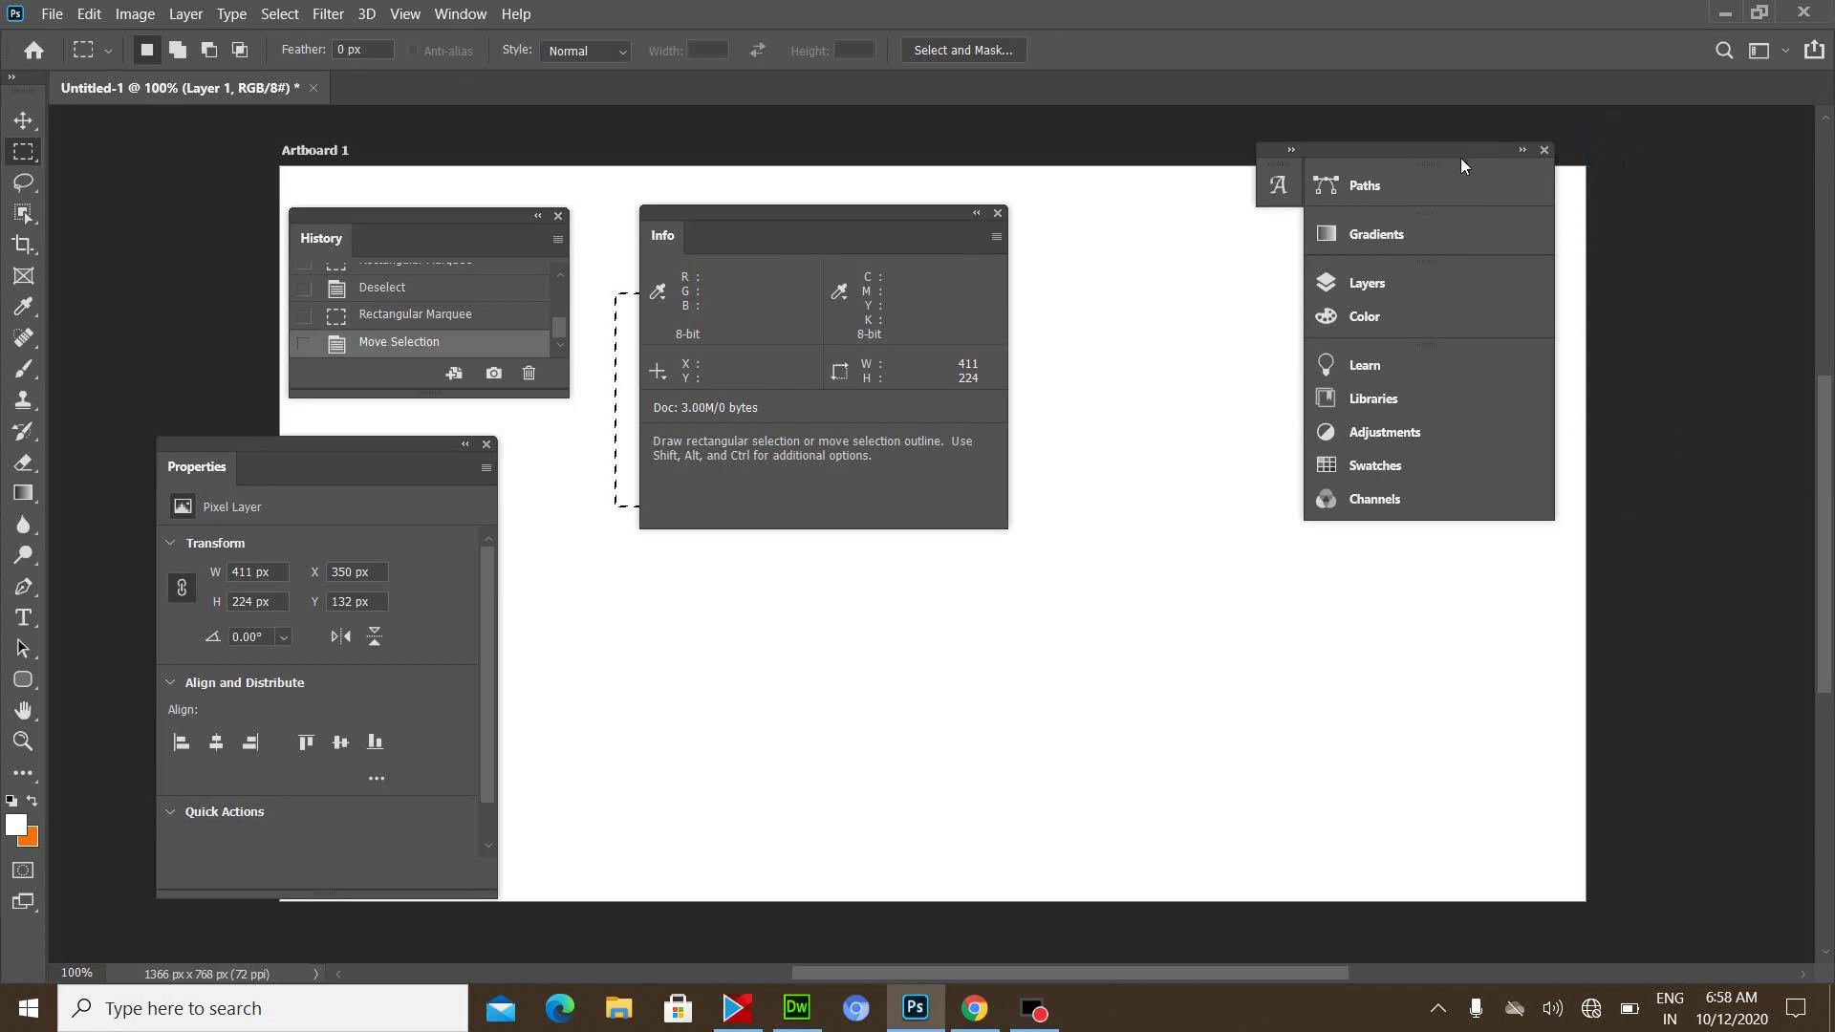
{"action": "left_click_drag", "start_coordinate": [1461, 153], "coordinate": [1651, 123]}
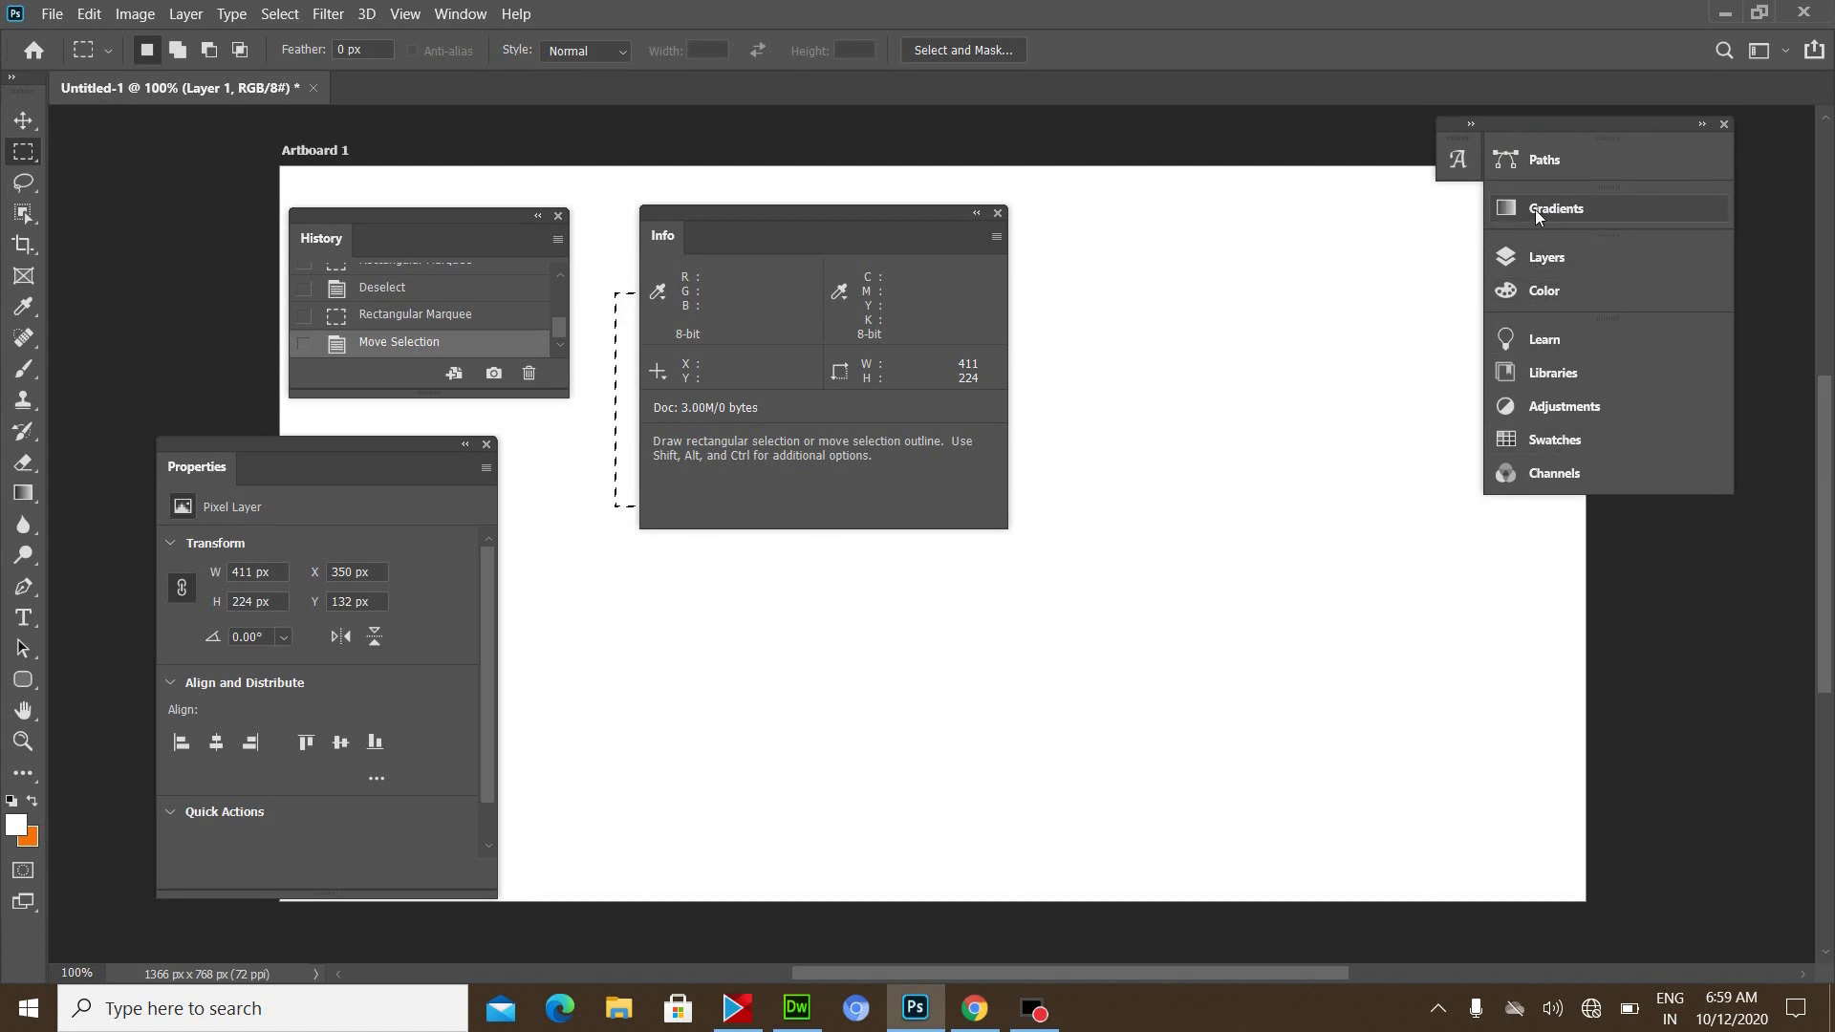
- Show the Gradients panel and fill the selection with a cyan-blue gradient from Blues
{"action": "left_click", "coordinate": [1502, 220]}
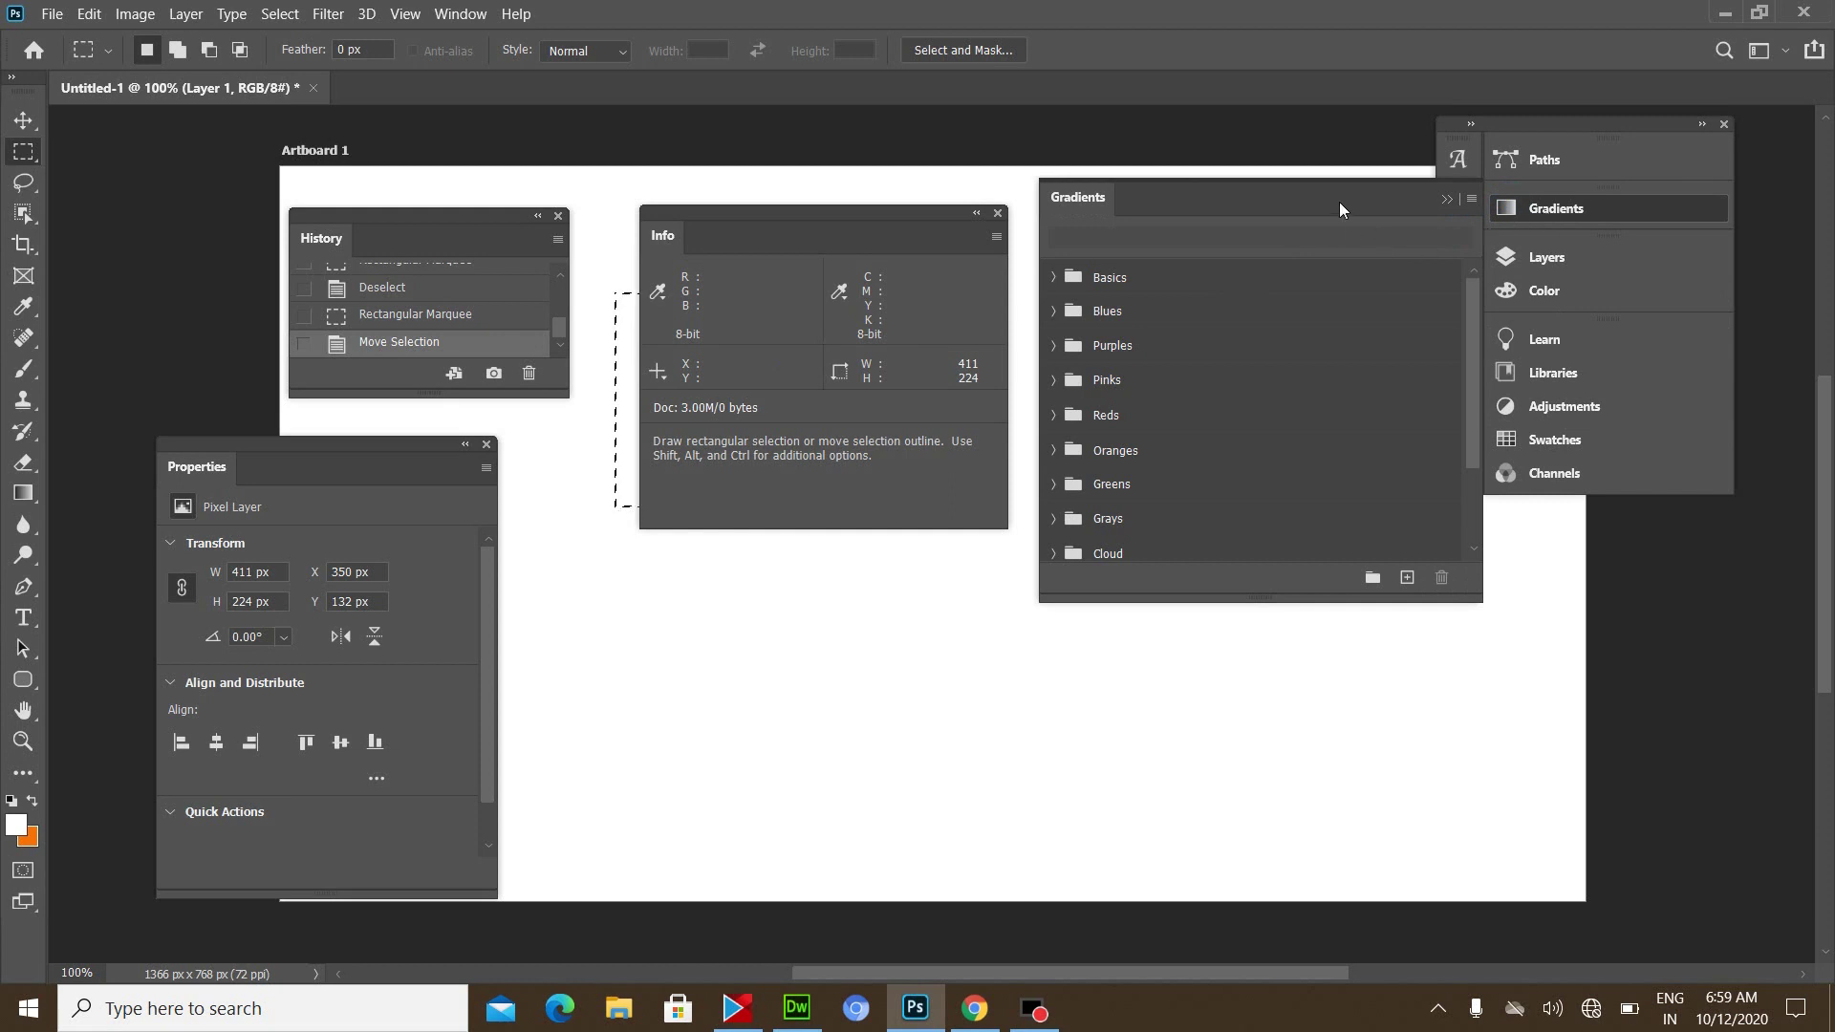
{"action": "mouse_move", "coordinate": [1339, 203]}
{"action": "left_mouse_down"}
{"action": "mouse_move", "coordinate": [1196, 268]}
{"action": "mouse_move", "coordinate": [1167, 218]}
{"action": "mouse_move", "coordinate": [1248, 238]}
{"action": "mouse_move", "coordinate": [1059, 329]}
{"action": "left_mouse_up"}
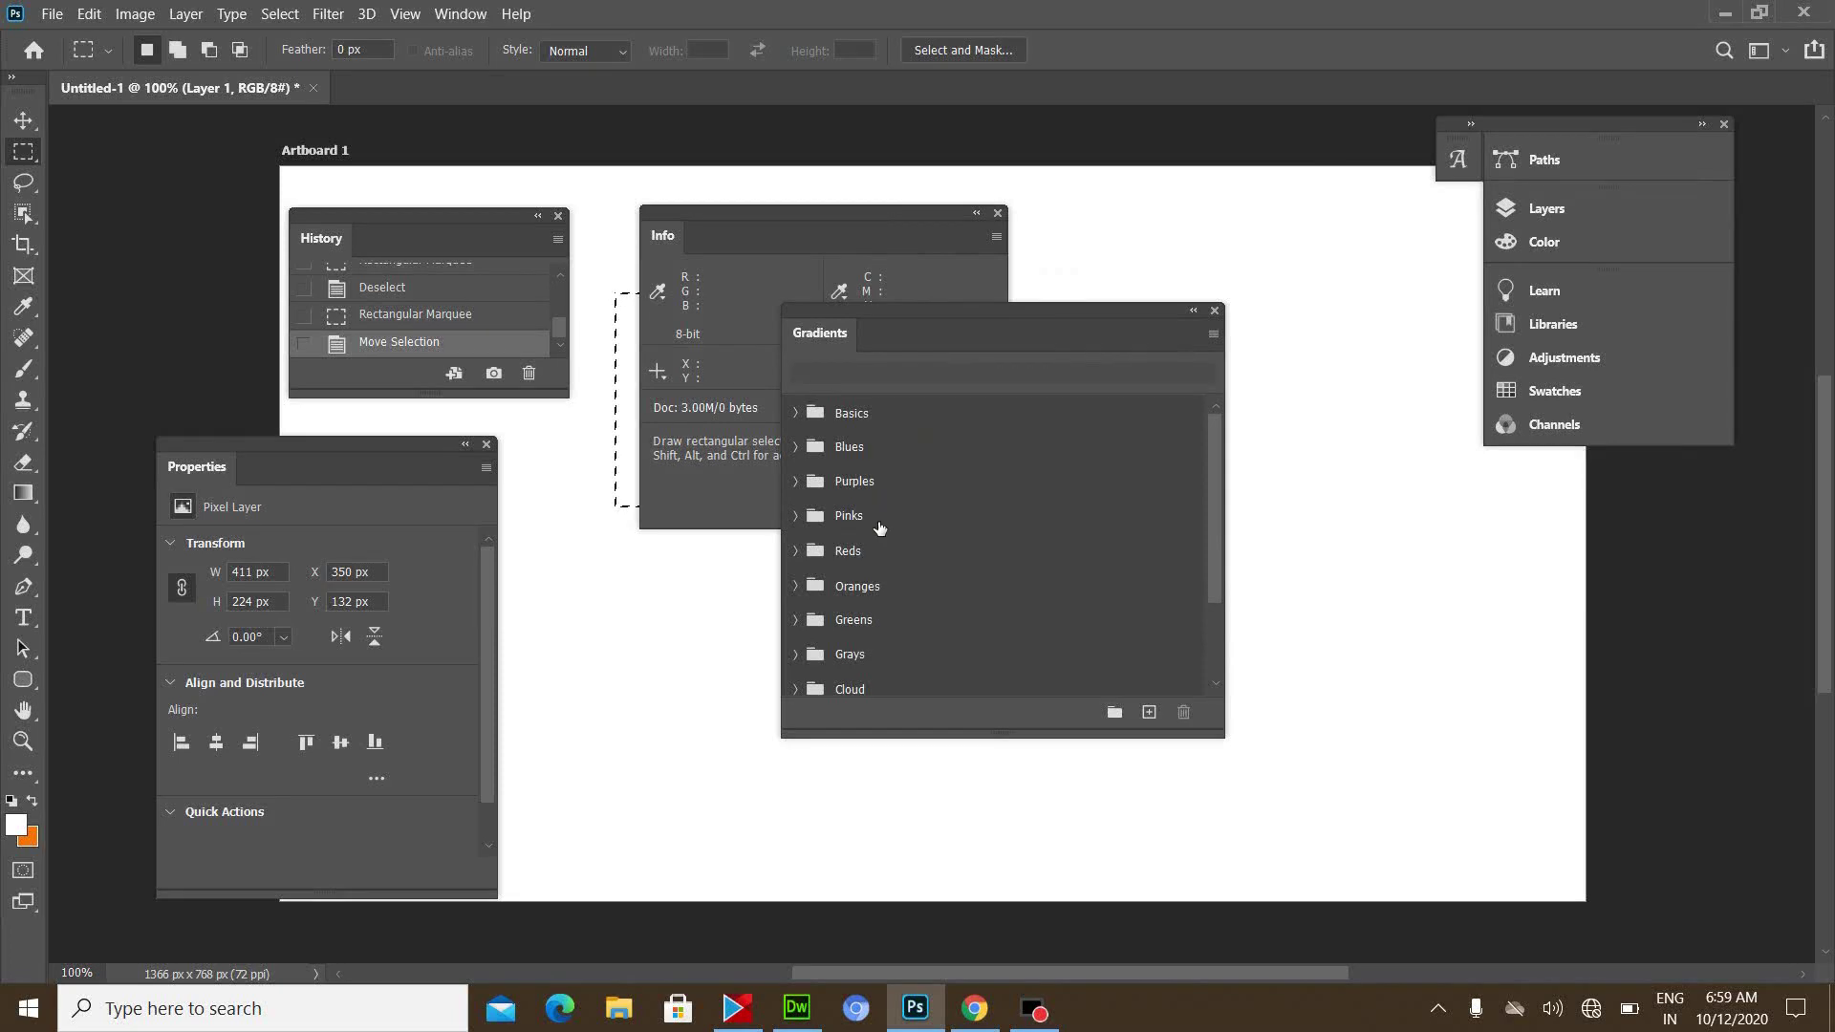
{"action": "left_click", "coordinate": [795, 446]}
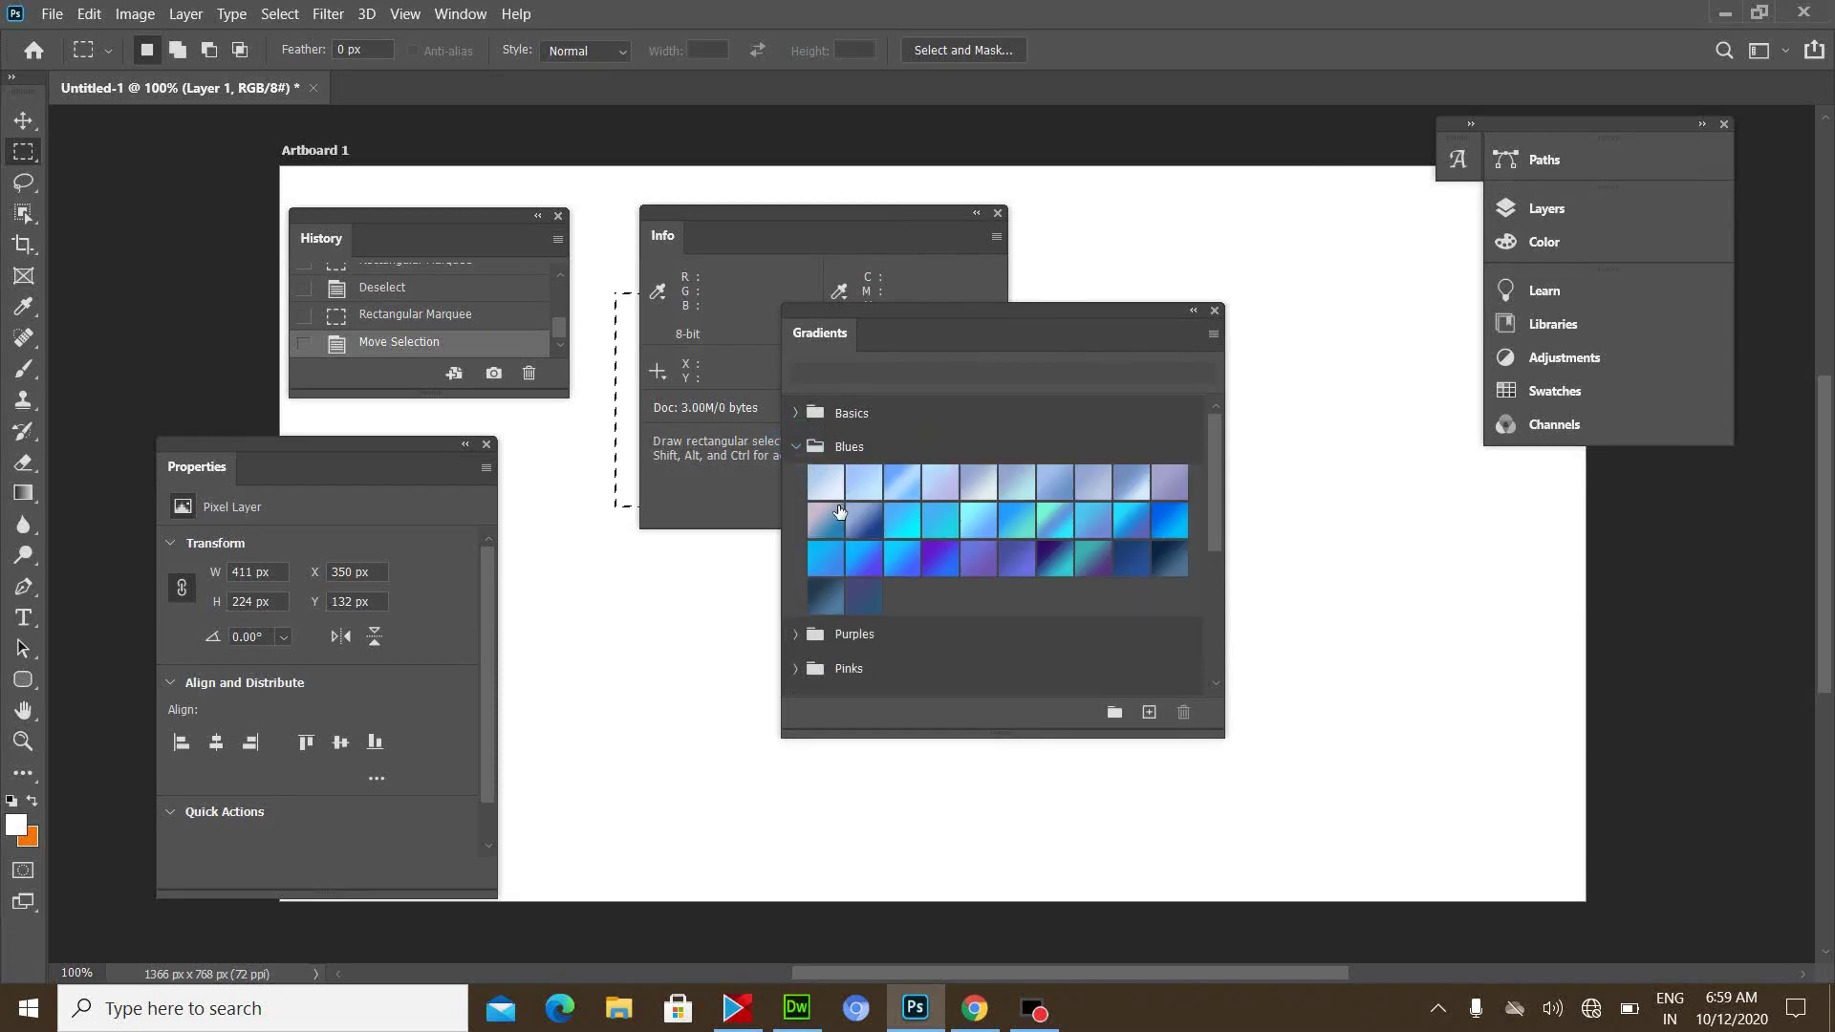
{"action": "left_click", "coordinate": [1019, 523]}
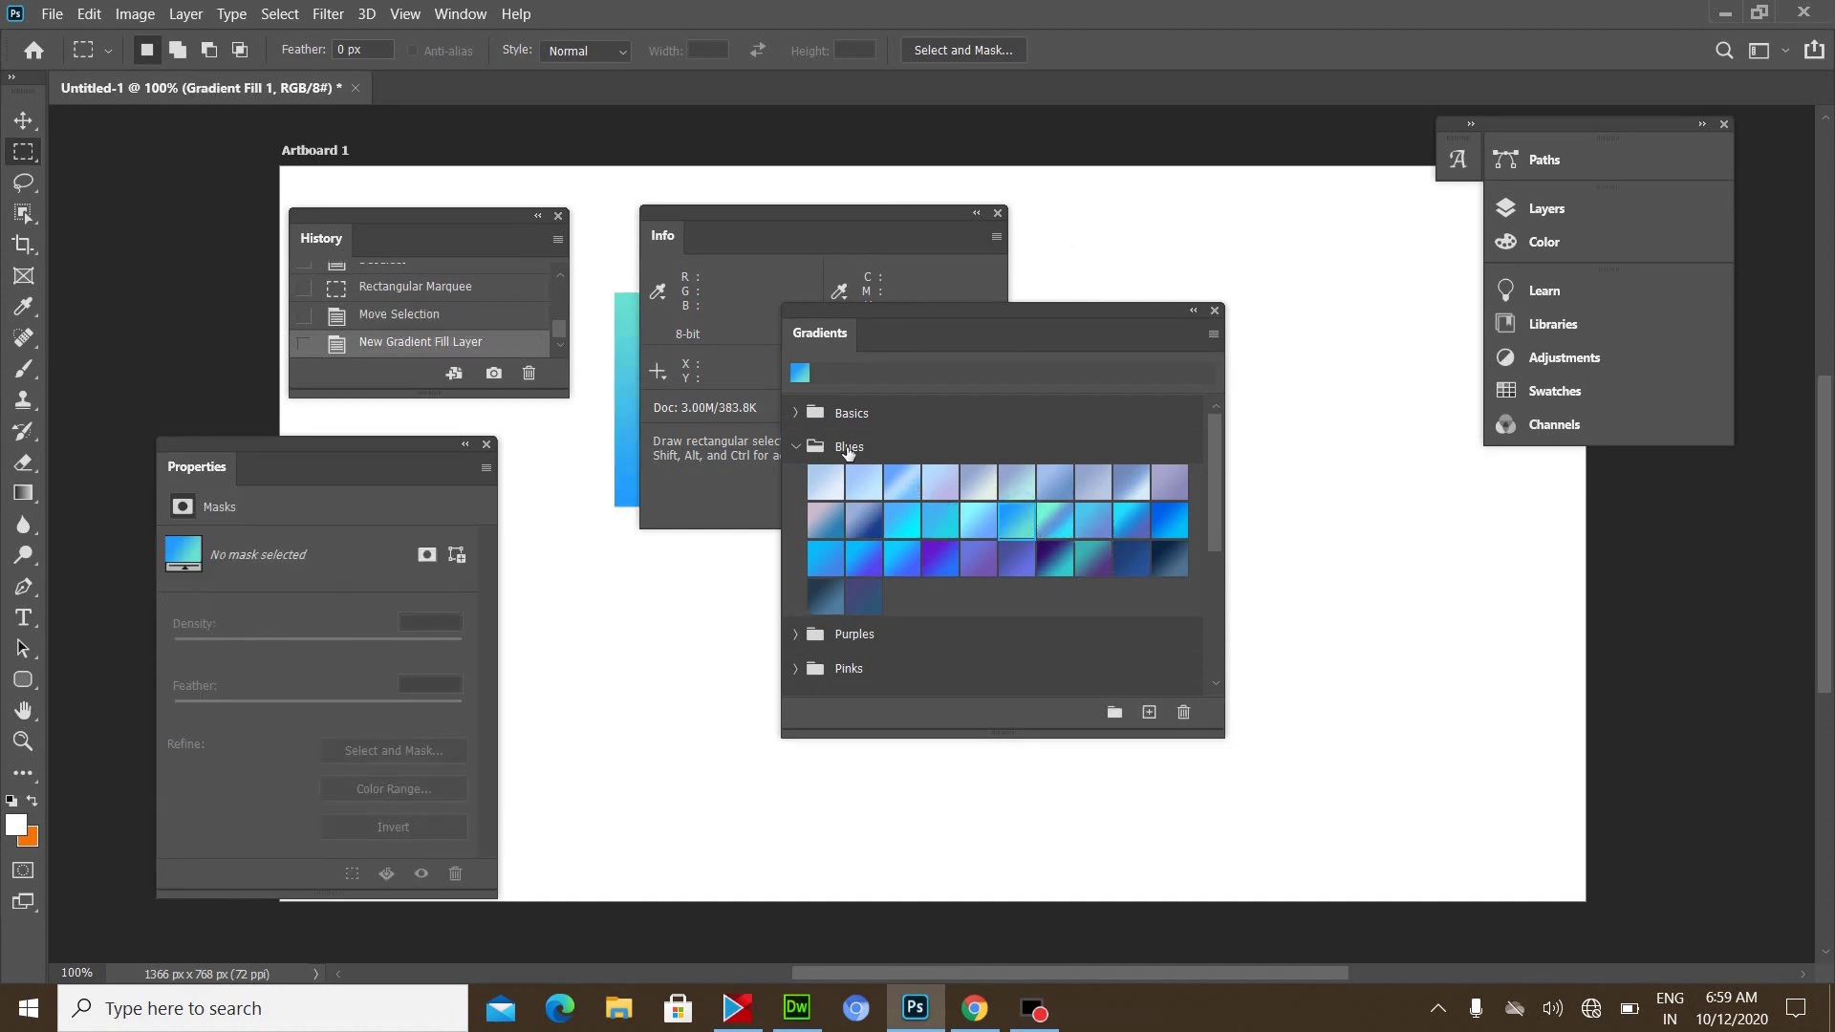
- Browse the Purples, Pinks, Reds, Oranges and Greens folders, switching the fill to green
{"action": "scroll", "coordinate": [860, 493], "scroll_direction": "down", "scroll_amount": 2}
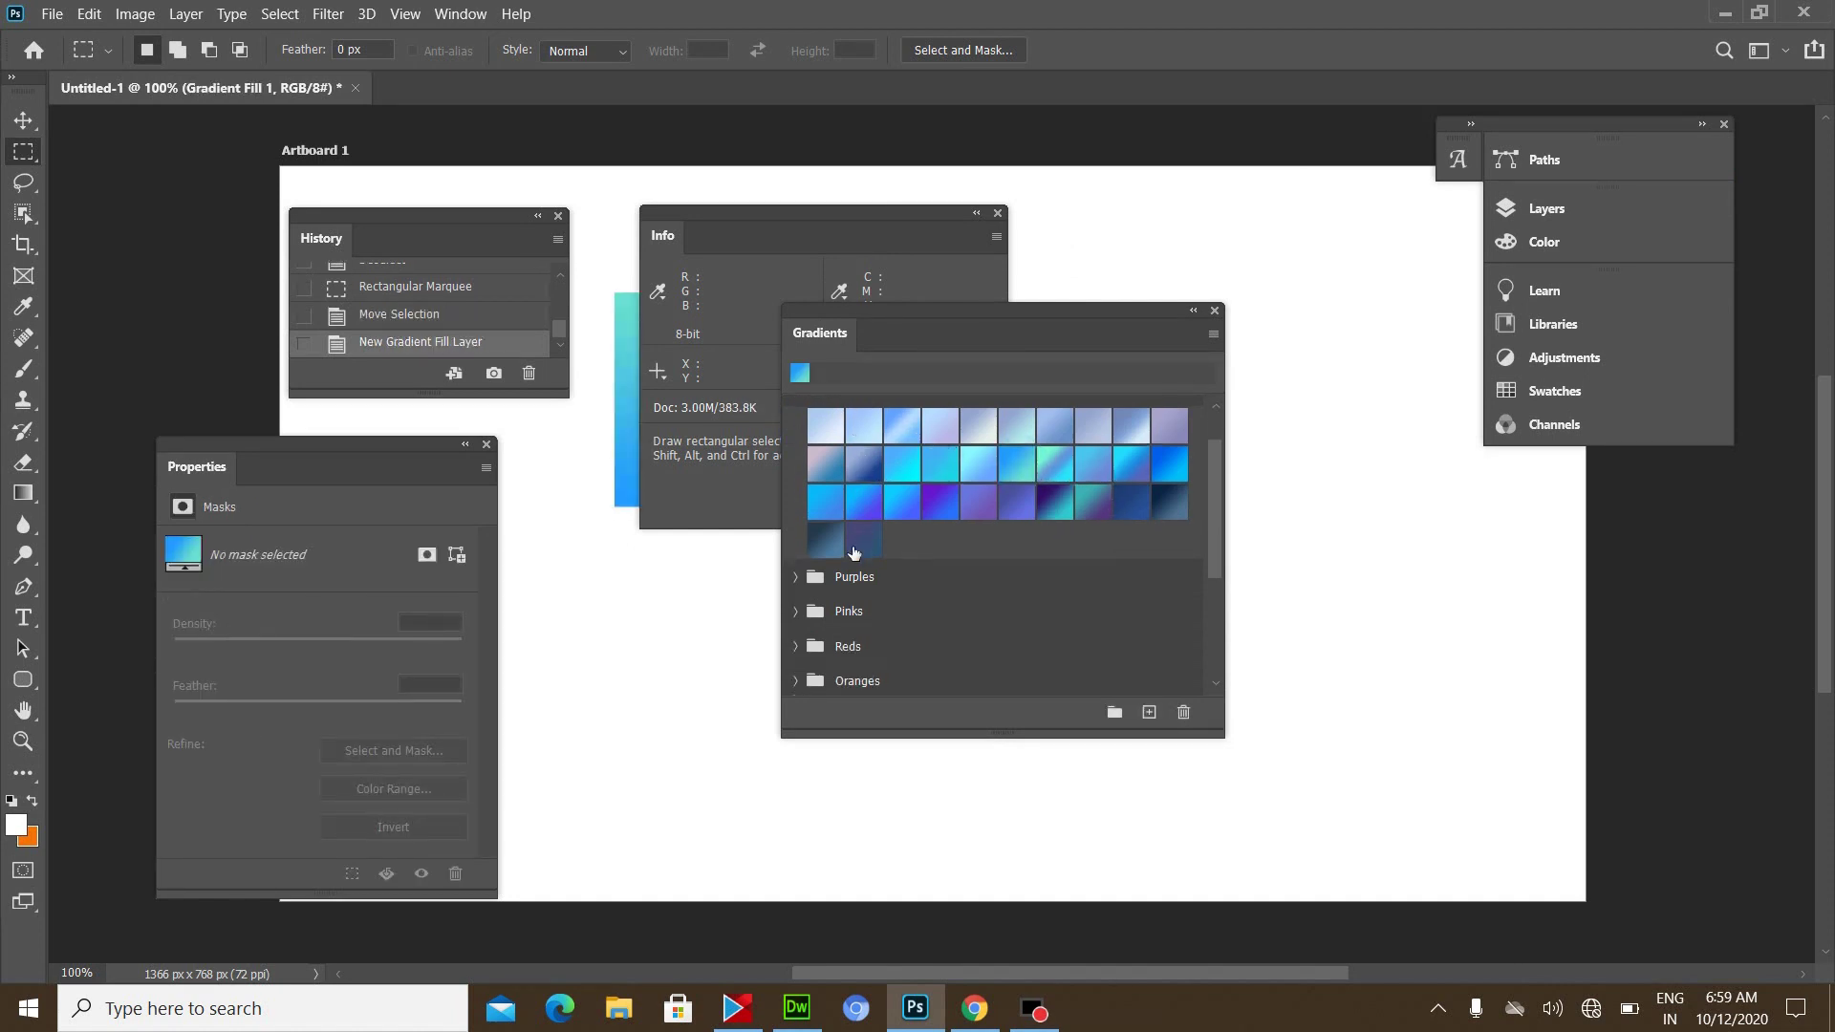
{"action": "left_click", "coordinate": [811, 585]}
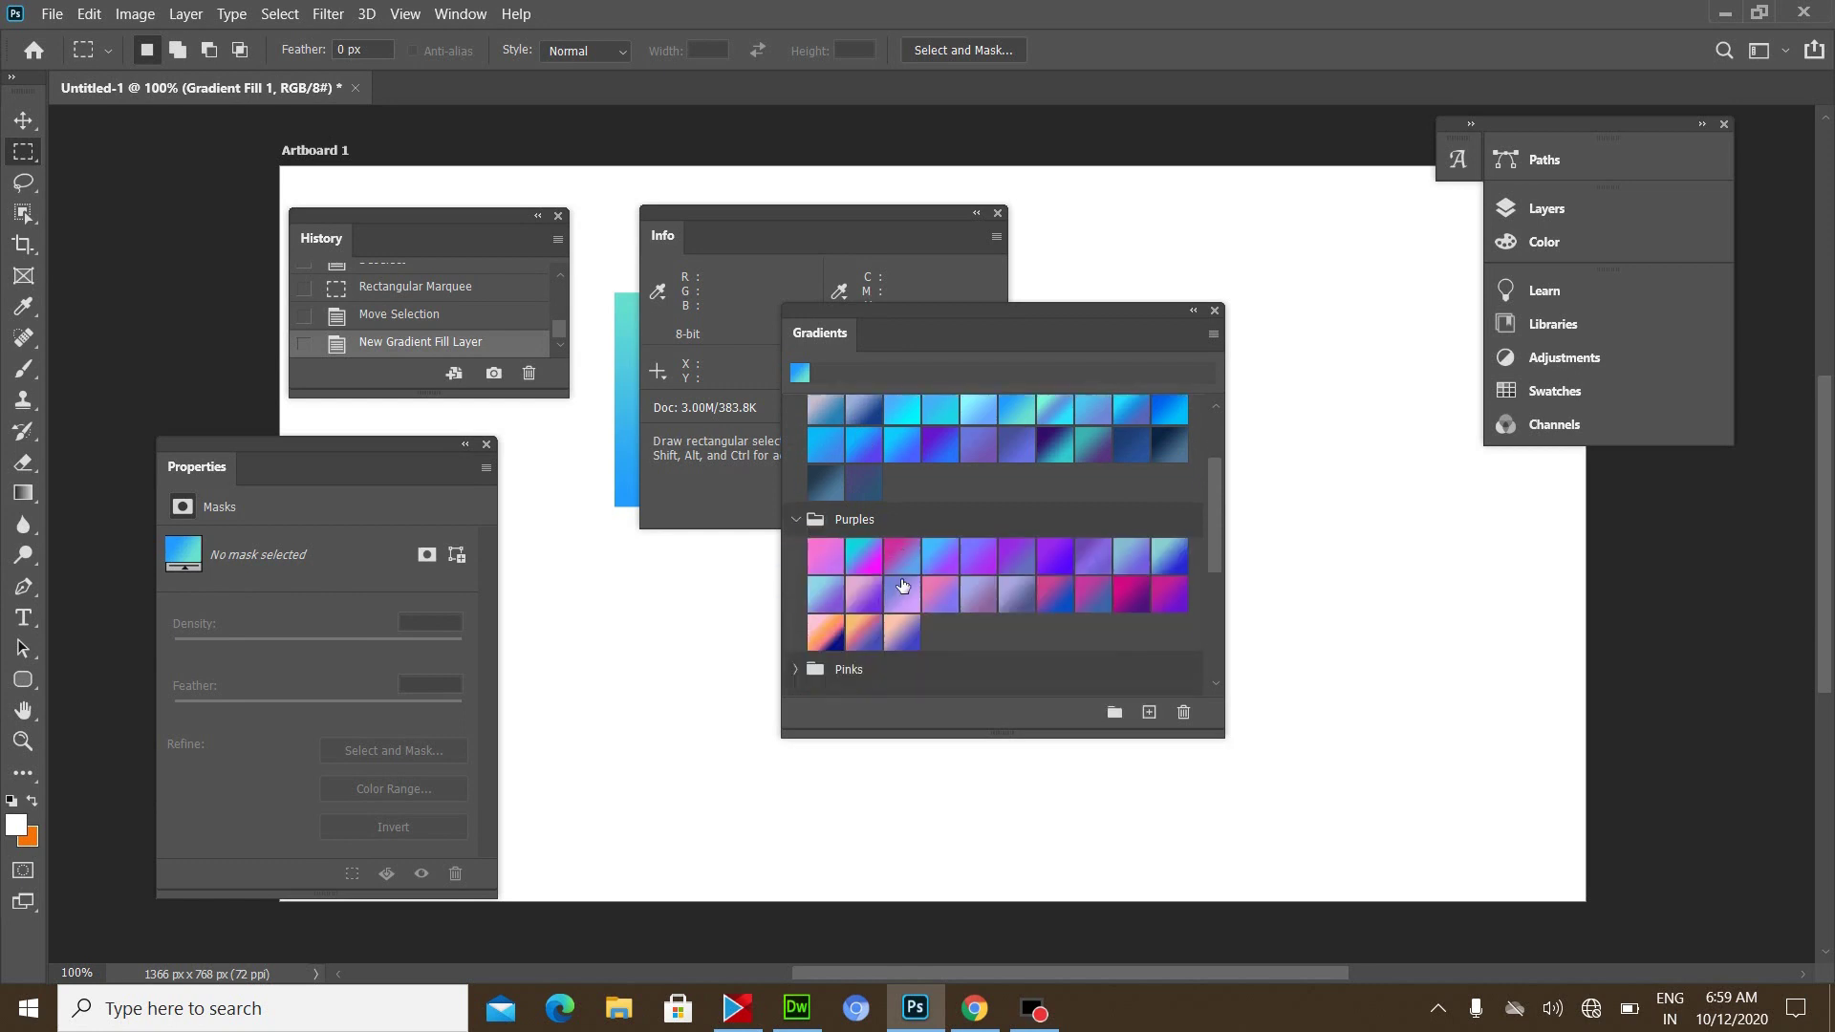
{"action": "scroll", "coordinate": [903, 585], "scroll_direction": "down", "scroll_amount": 2}
{"action": "scroll", "coordinate": [908, 585], "scroll_direction": "down", "scroll_amount": 1}
{"action": "scroll", "coordinate": [910, 587], "scroll_direction": "down", "scroll_amount": 2}
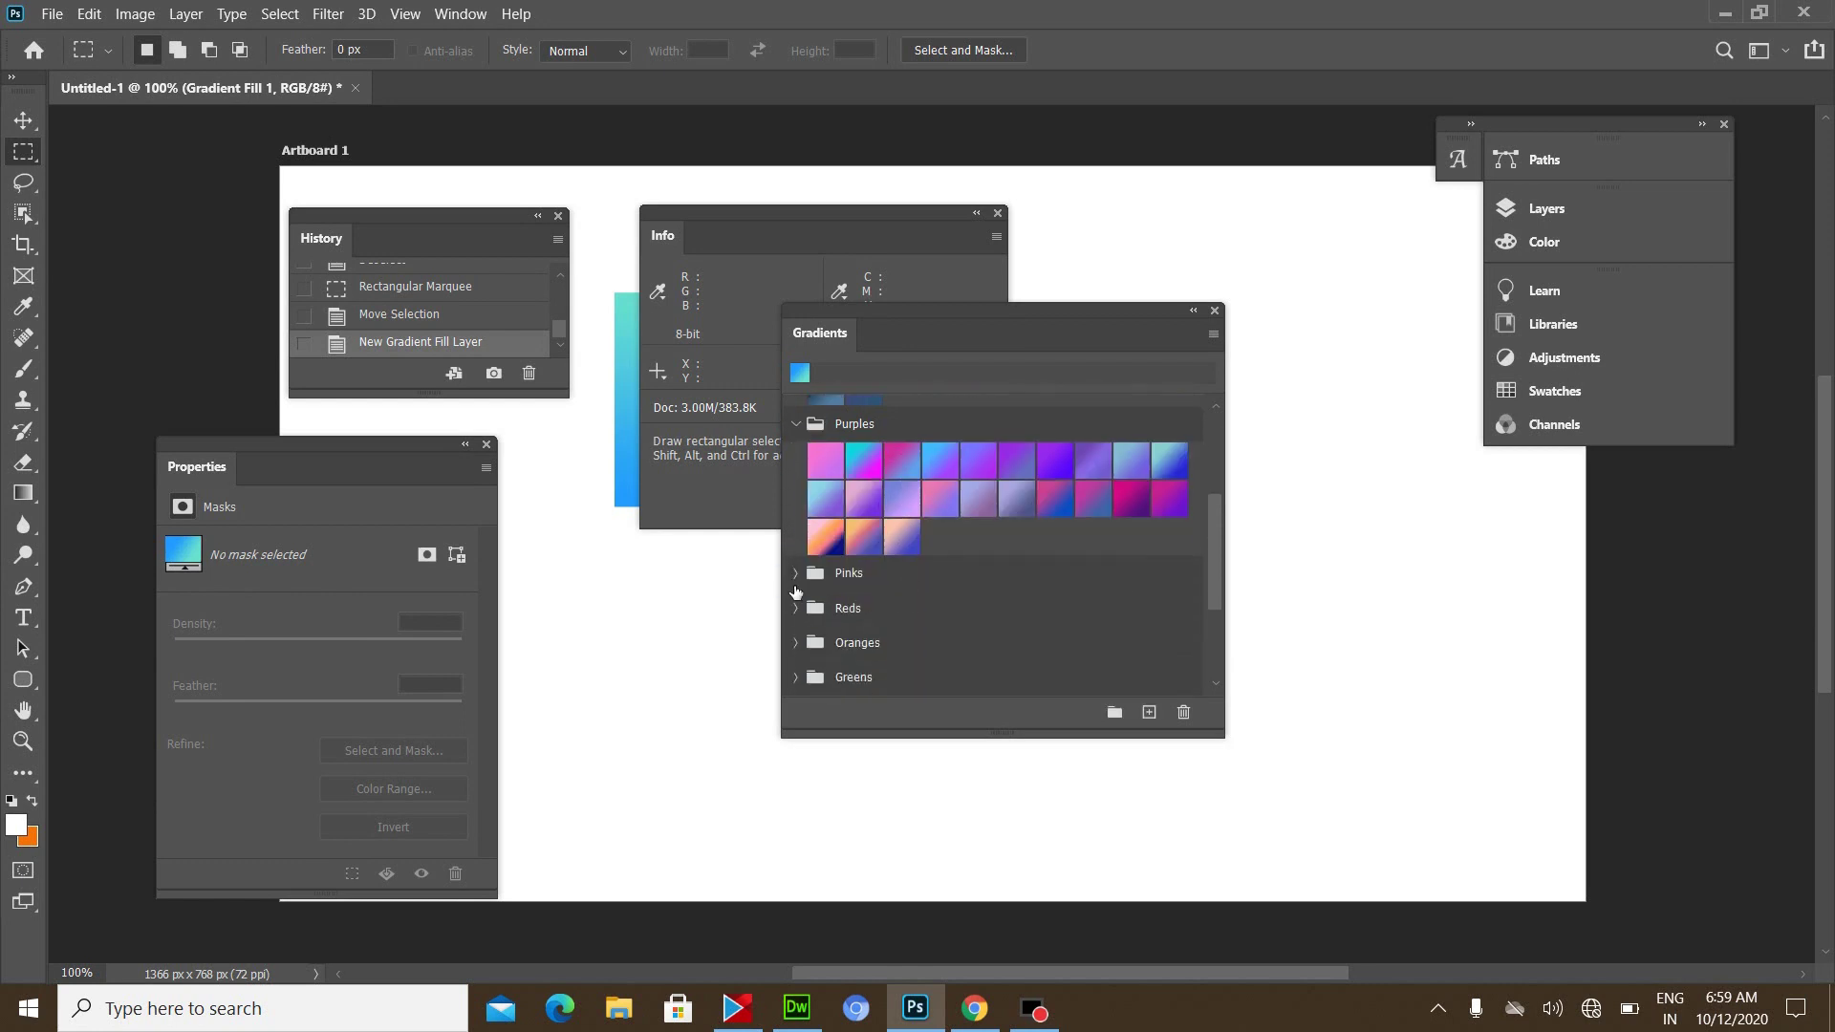
{"action": "left_click", "coordinate": [795, 574]}
{"action": "scroll", "coordinate": [845, 574], "scroll_direction": "down", "scroll_amount": 3}
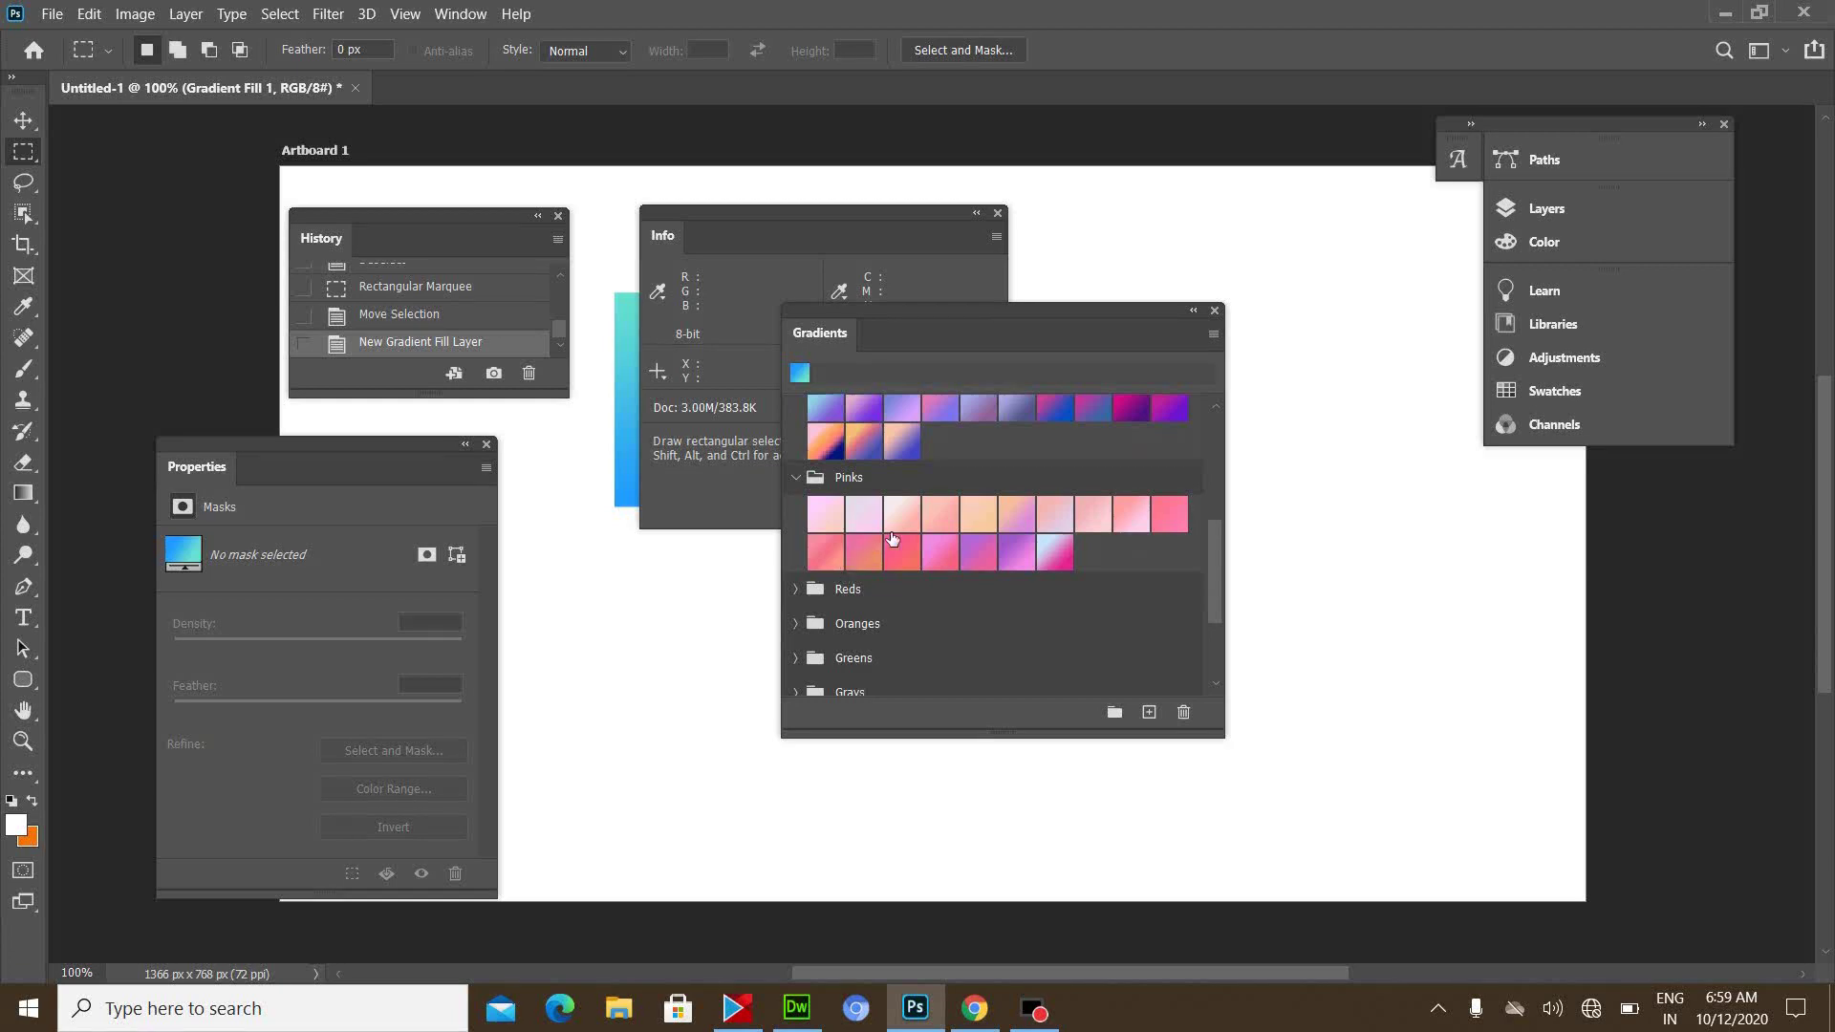
{"action": "left_click", "coordinate": [810, 592]}
{"action": "scroll", "coordinate": [951, 550], "scroll_direction": "down", "scroll_amount": 2}
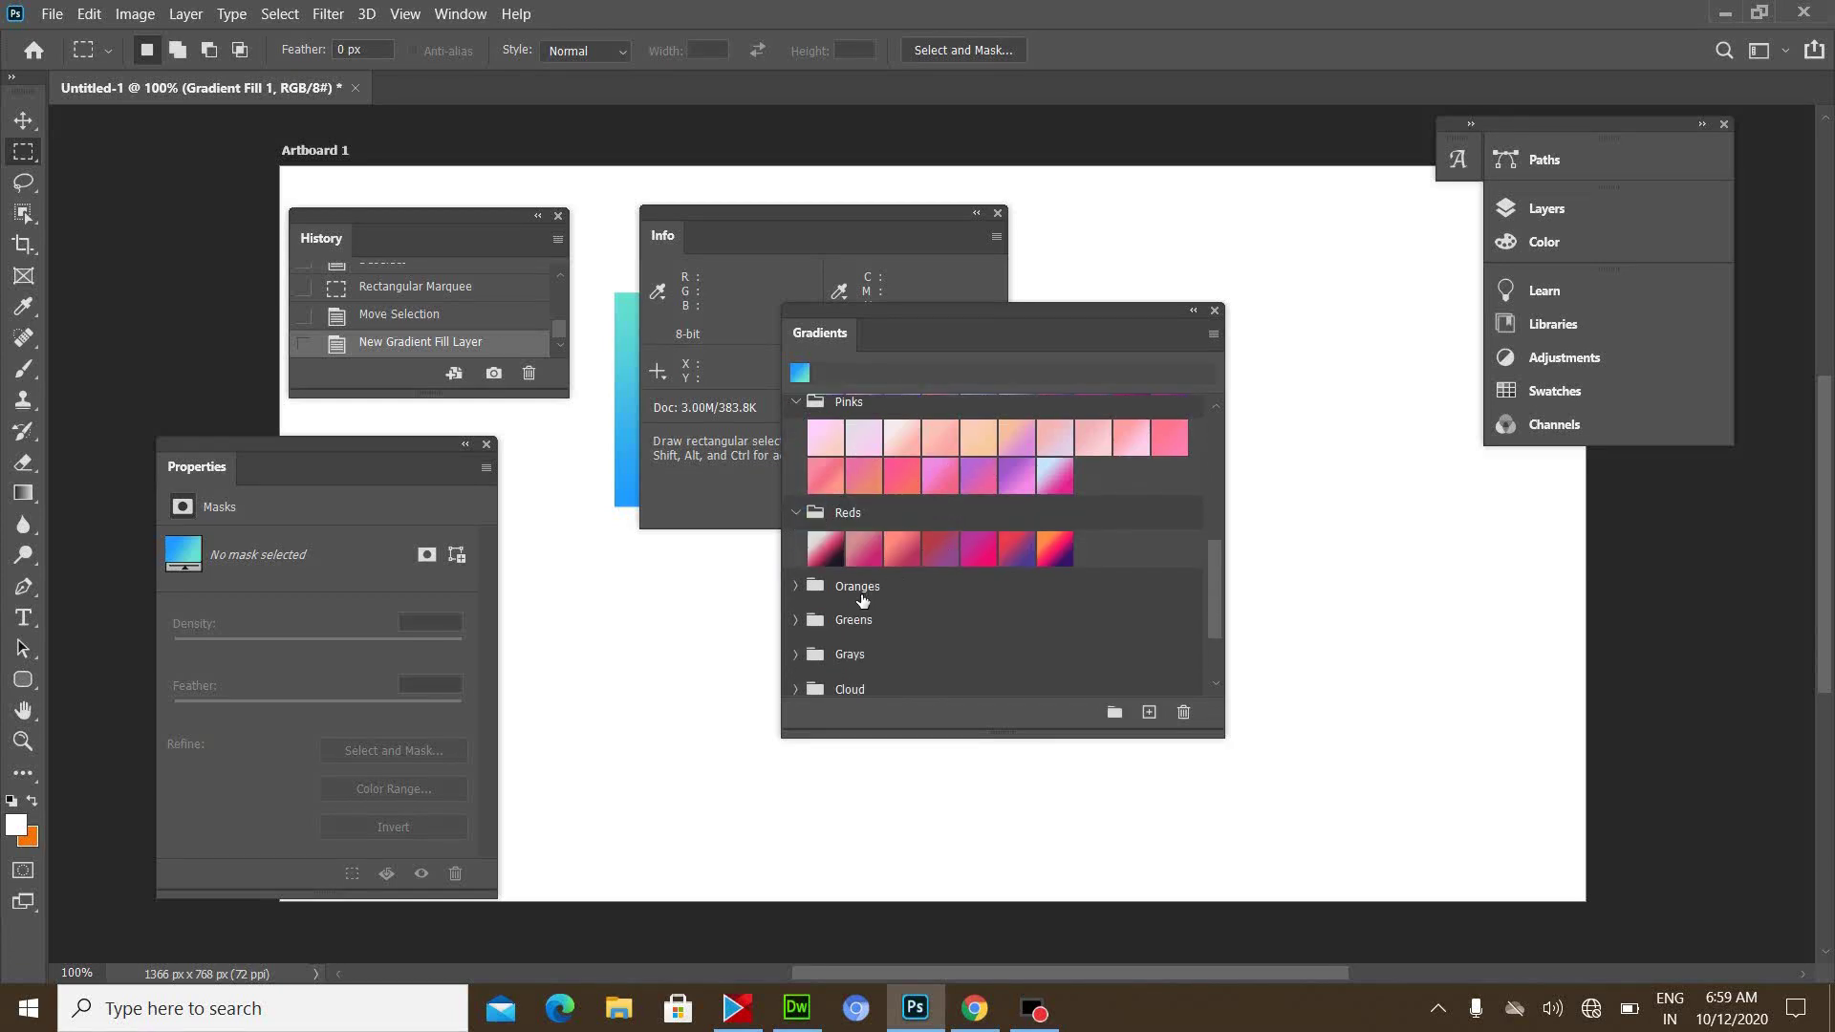
{"action": "left_click", "coordinate": [814, 591]}
{"action": "scroll", "coordinate": [861, 583], "scroll_direction": "down", "scroll_amount": 5}
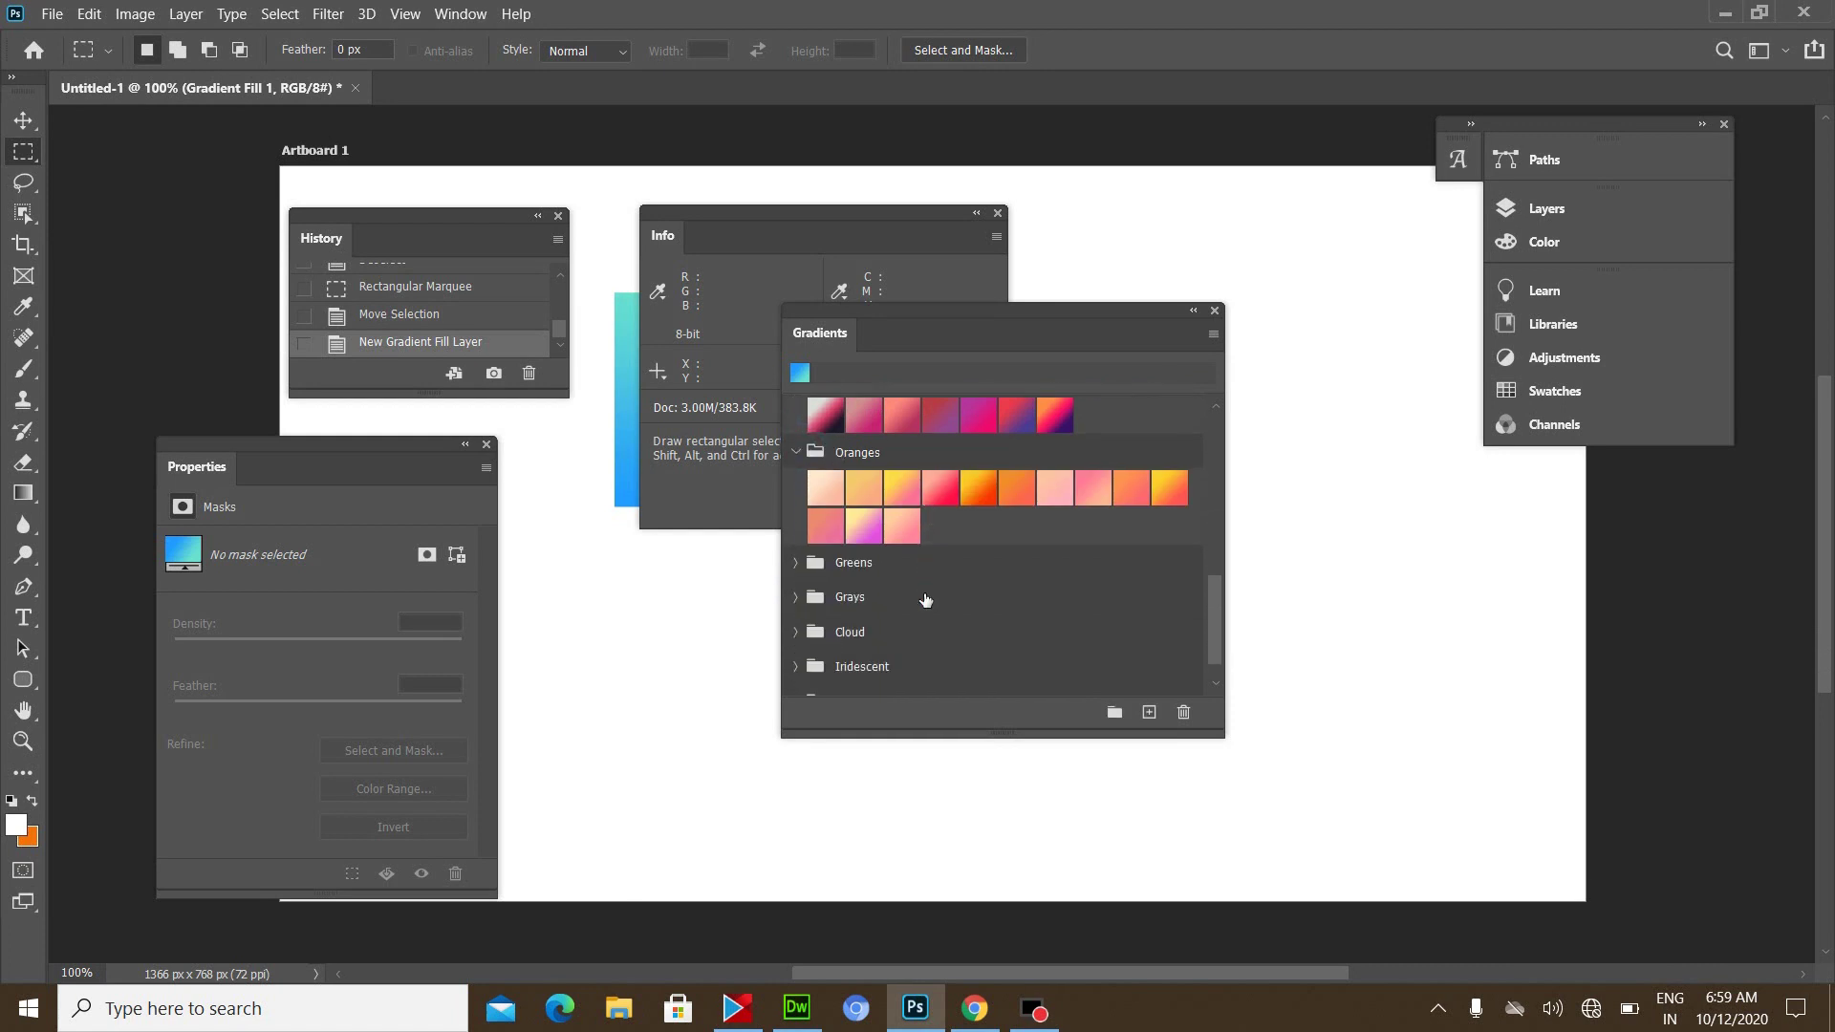
{"action": "left_click", "coordinate": [810, 516]}
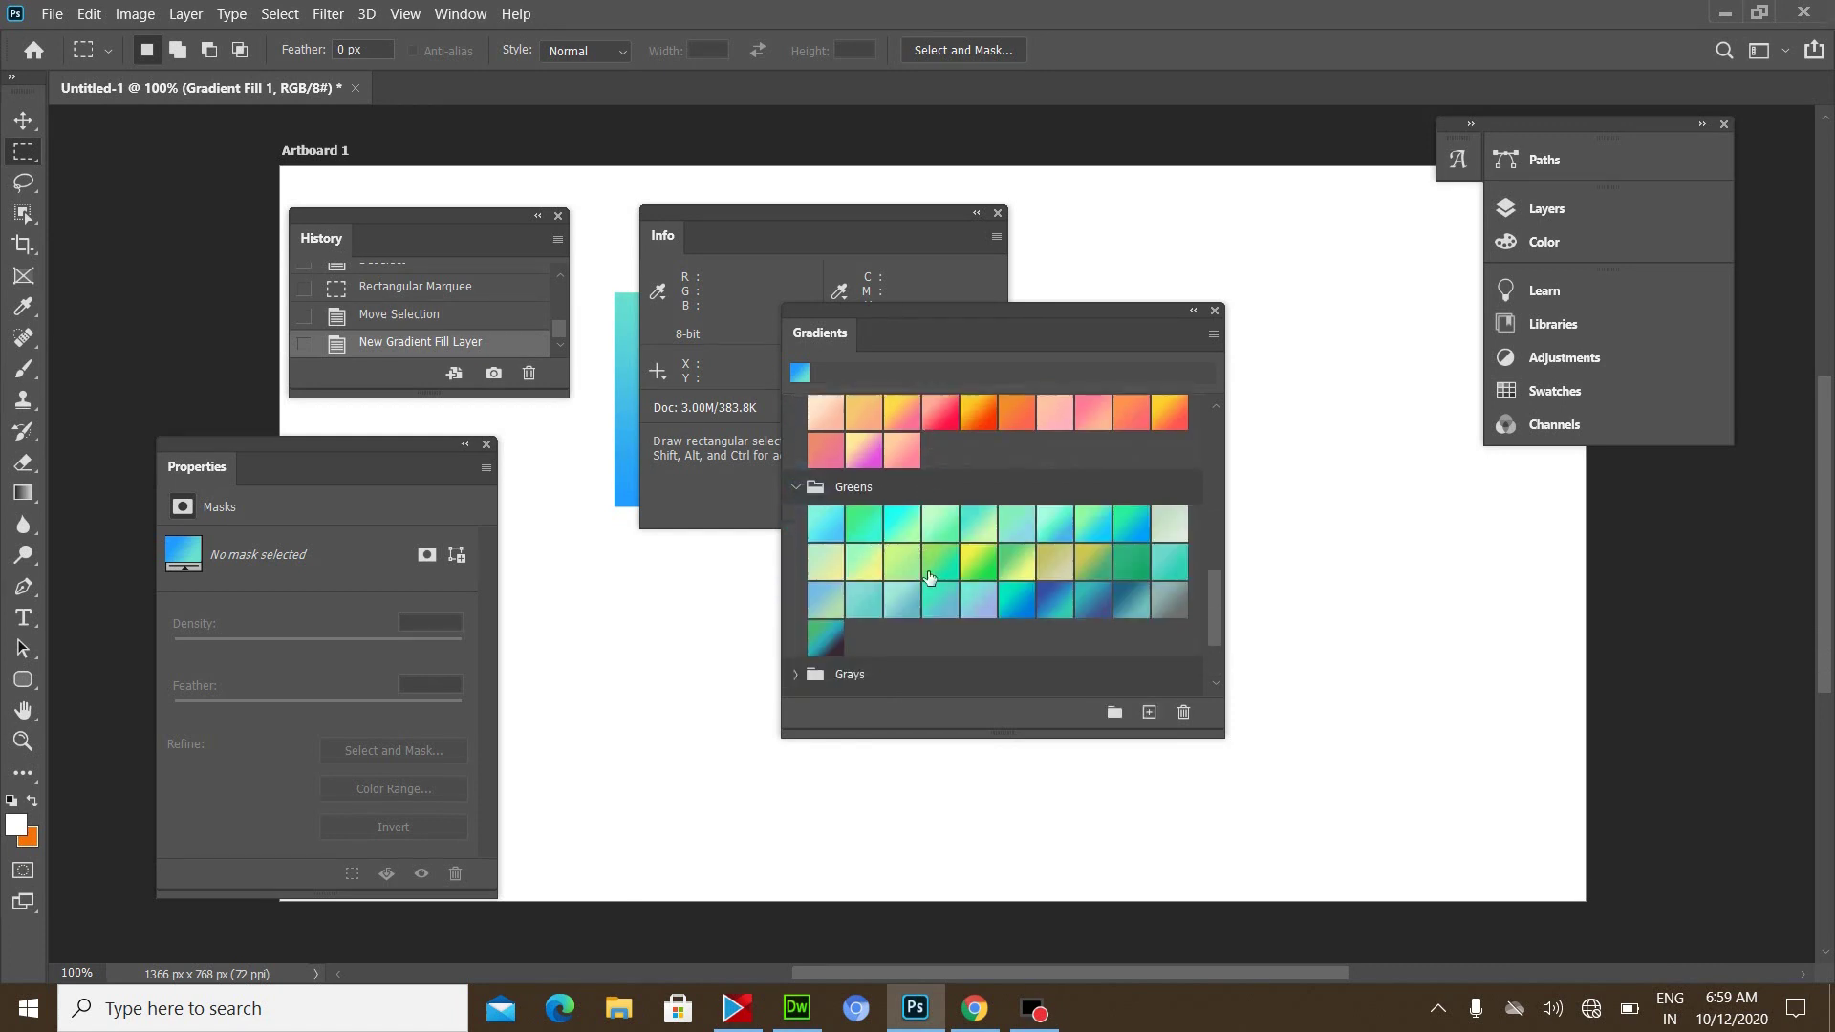
{"action": "scroll", "coordinate": [889, 583], "scroll_direction": "down", "scroll_amount": 3}
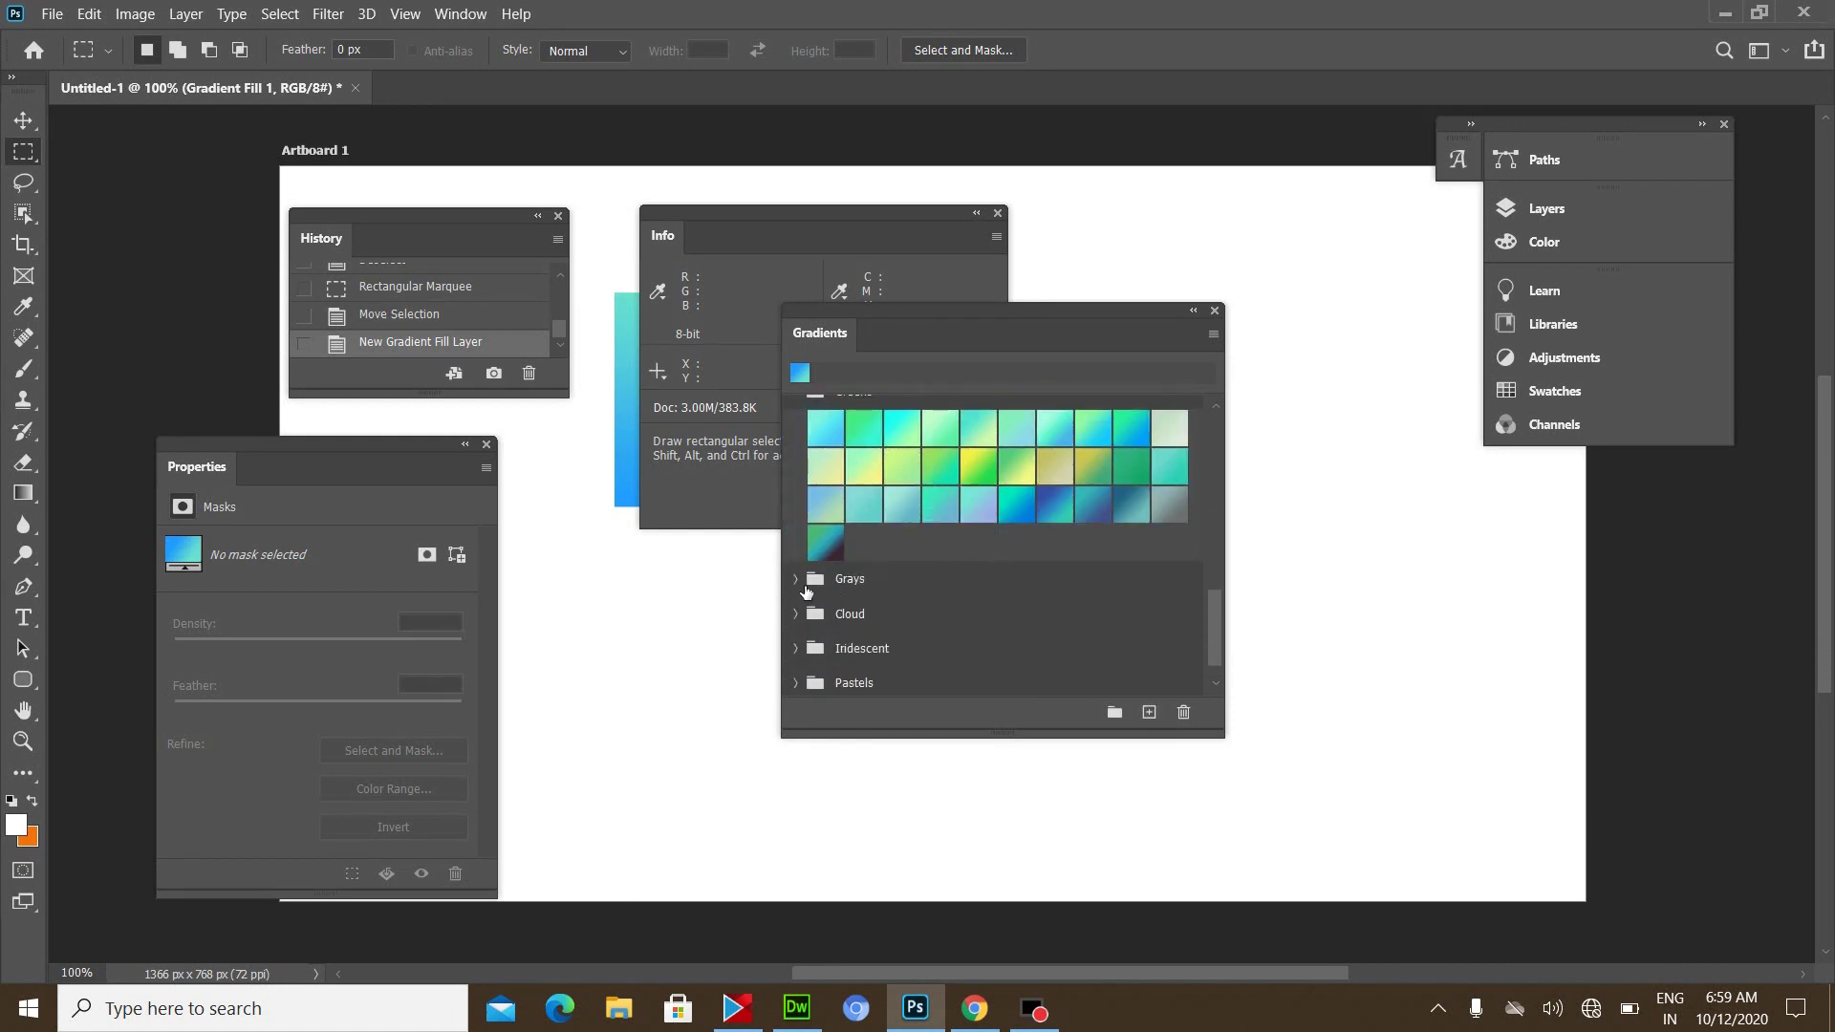
{"action": "left_click", "coordinate": [942, 478]}
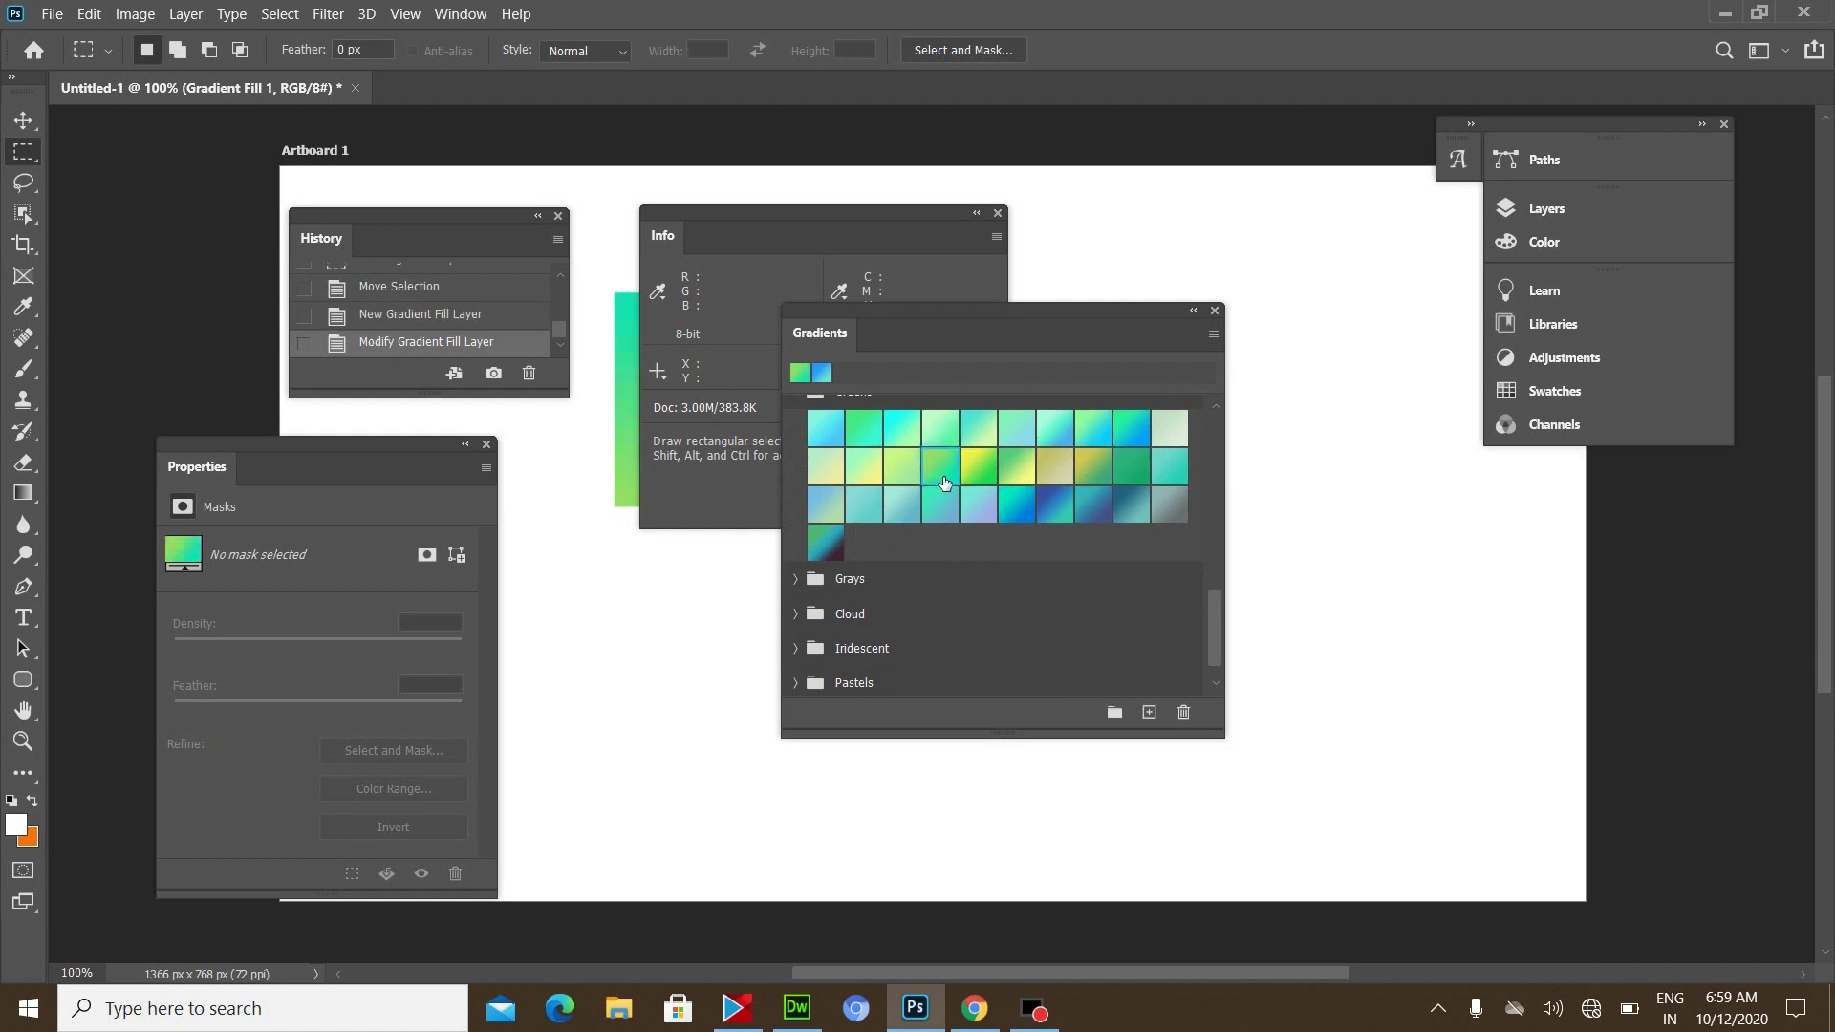
- Move the Info and Gradients panels aside and change the fill to a teal-blue Cloud gradient
{"action": "left_click_drag", "start_coordinate": [898, 214], "coordinate": [527, 466]}
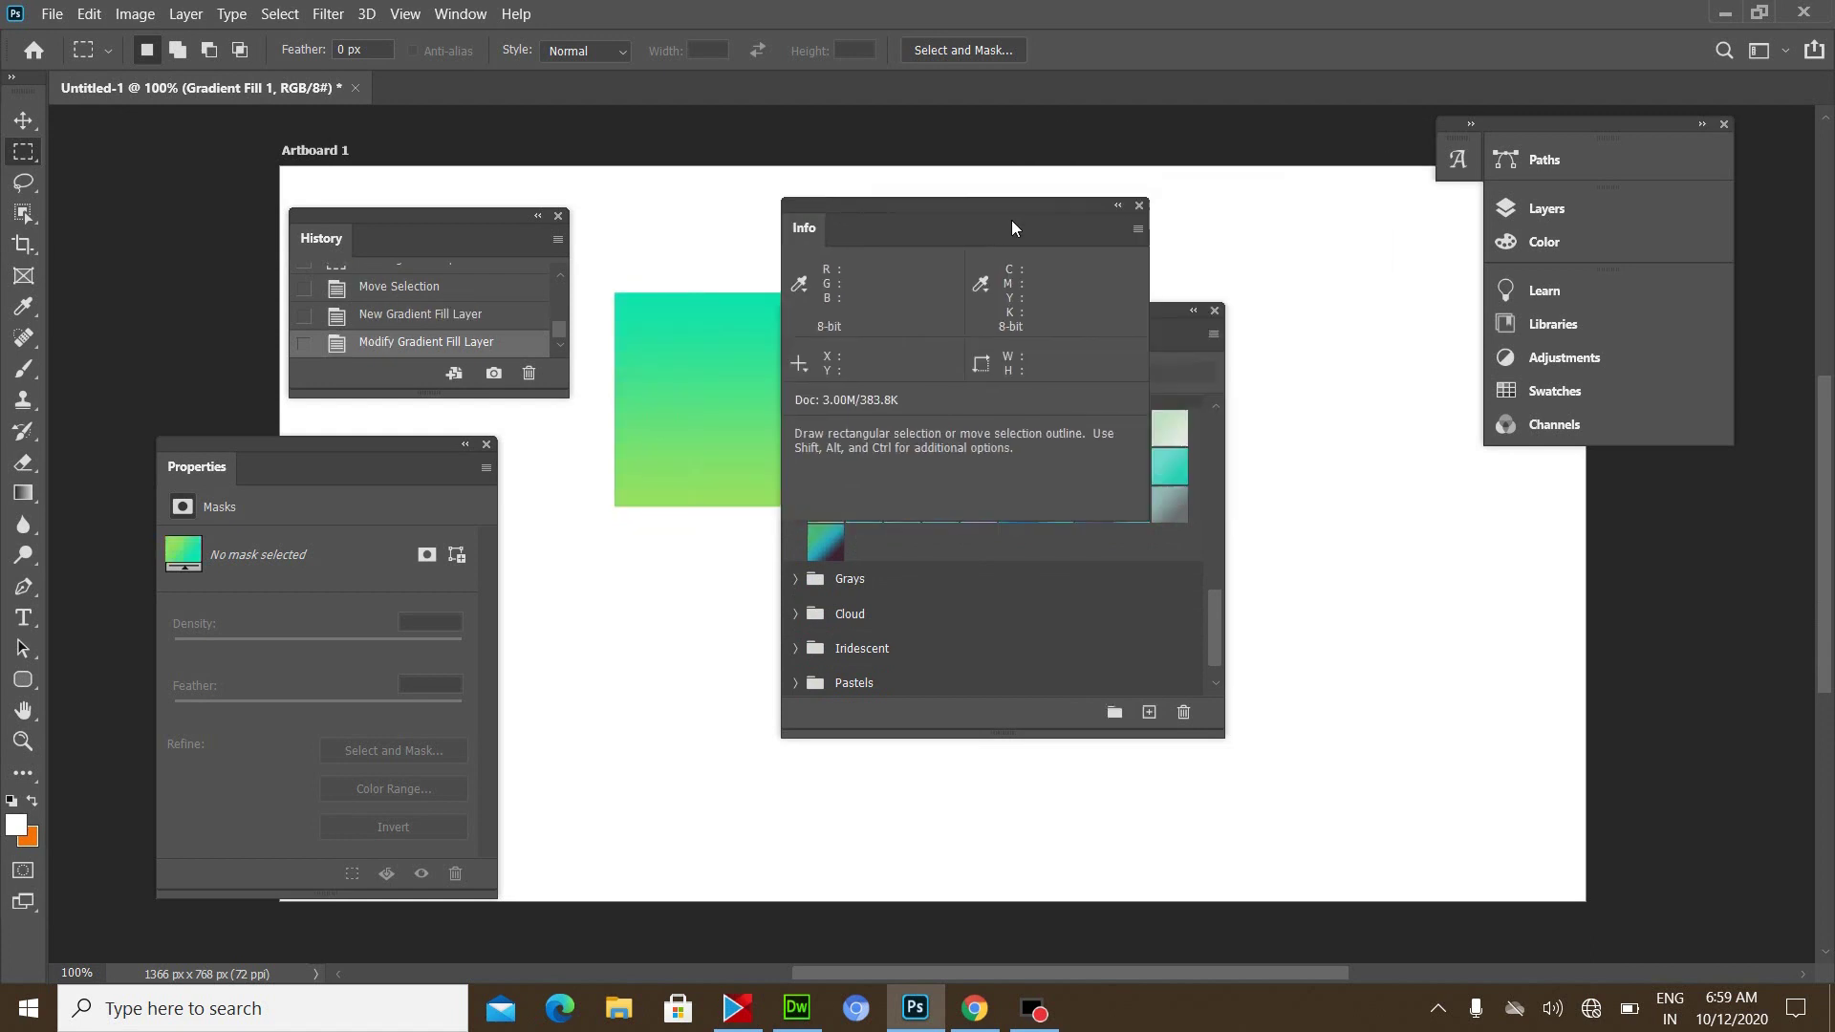
{"action": "mouse_move", "coordinate": [951, 323]}
{"action": "left_mouse_down"}
{"action": "mouse_move", "coordinate": [1250, 375]}
{"action": "mouse_move", "coordinate": [1119, 315]}
{"action": "left_mouse_up"}
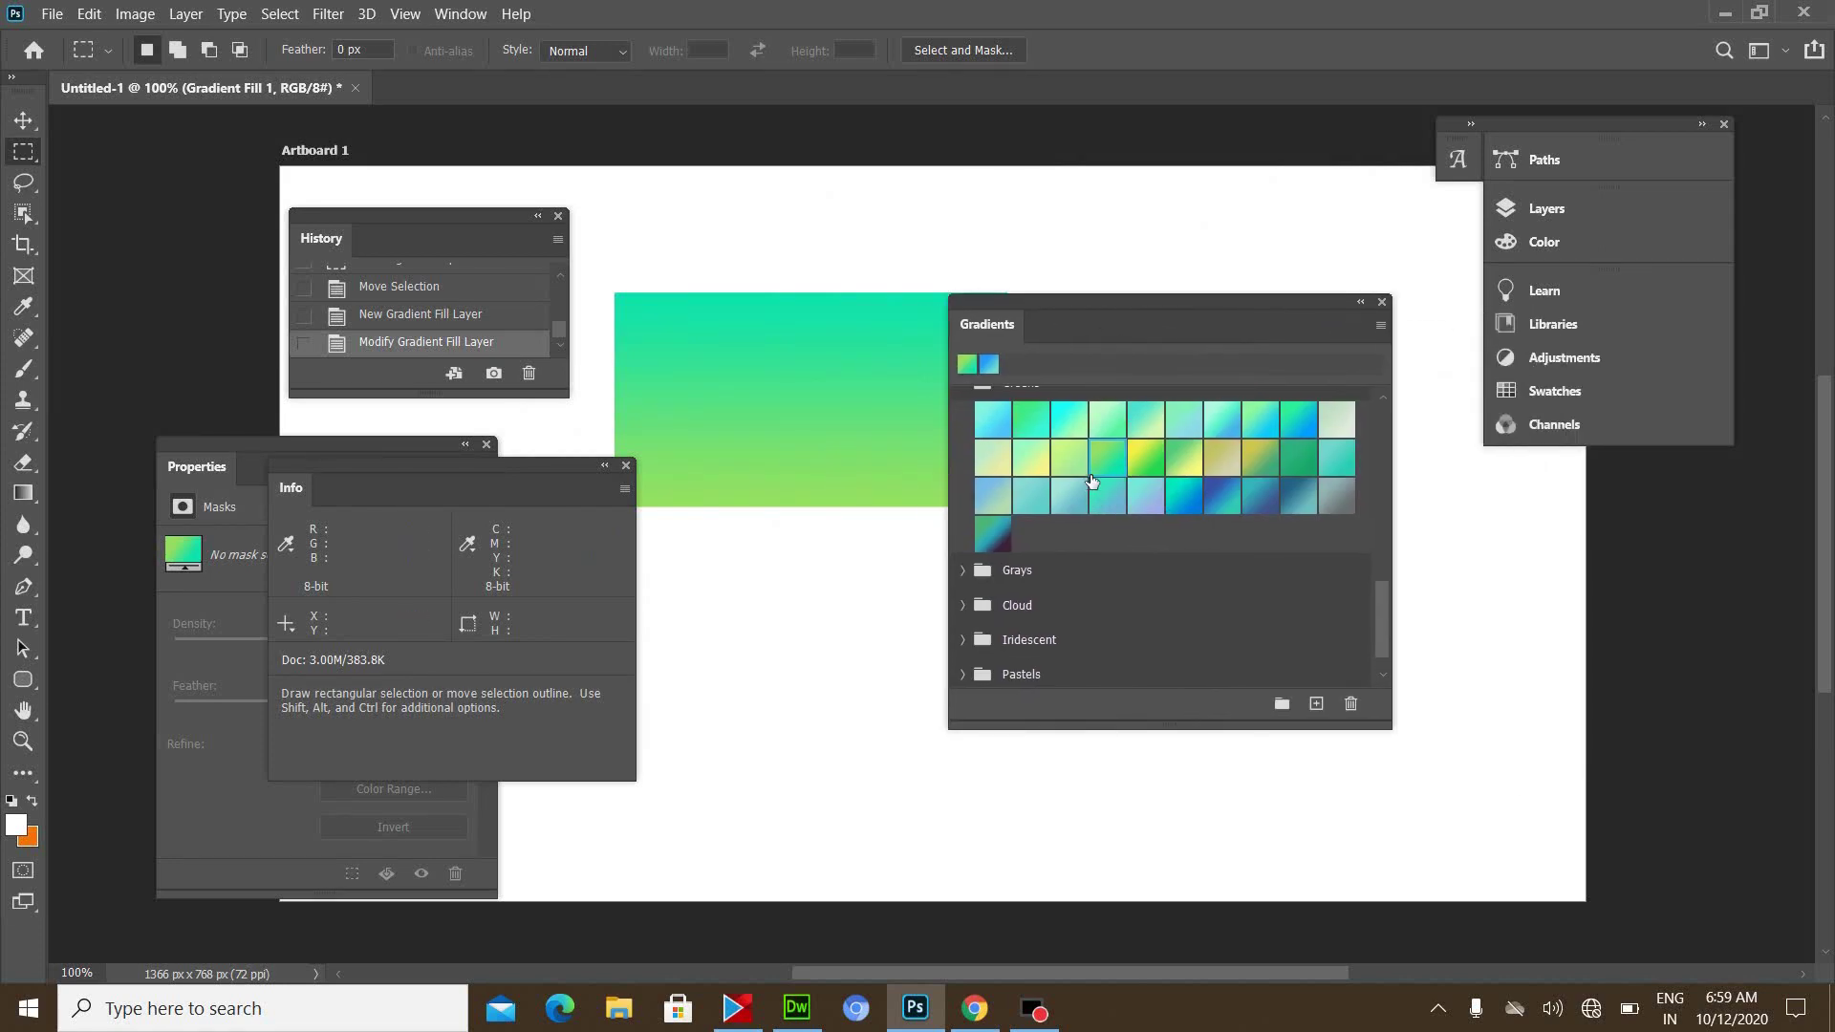
{"action": "scroll", "coordinate": [1032, 543], "scroll_direction": "down", "scroll_amount": 1}
{"action": "left_click", "coordinate": [976, 571]}
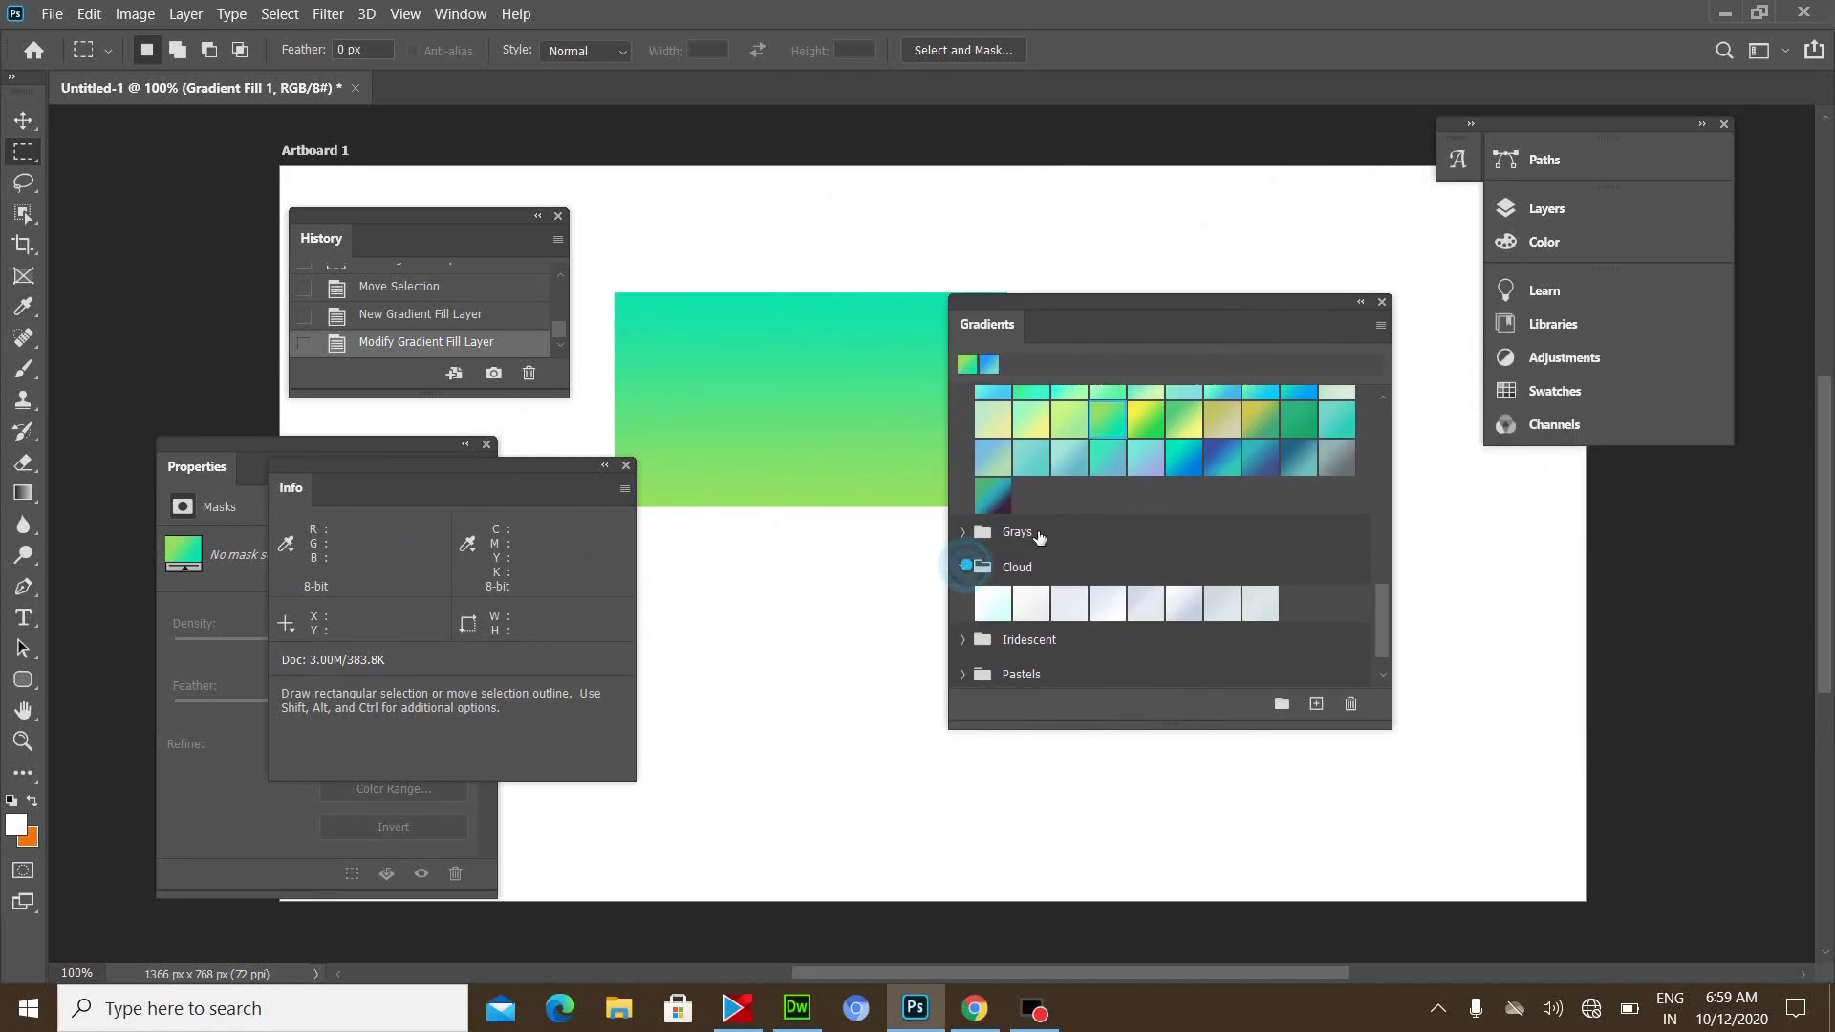
{"action": "left_click", "coordinate": [1113, 461]}
- Change the fill to a blue-purple Pastels gradient and reposition the Gradients and Info panels
{"action": "scroll", "coordinate": [1122, 487], "scroll_direction": "down", "scroll_amount": 1}
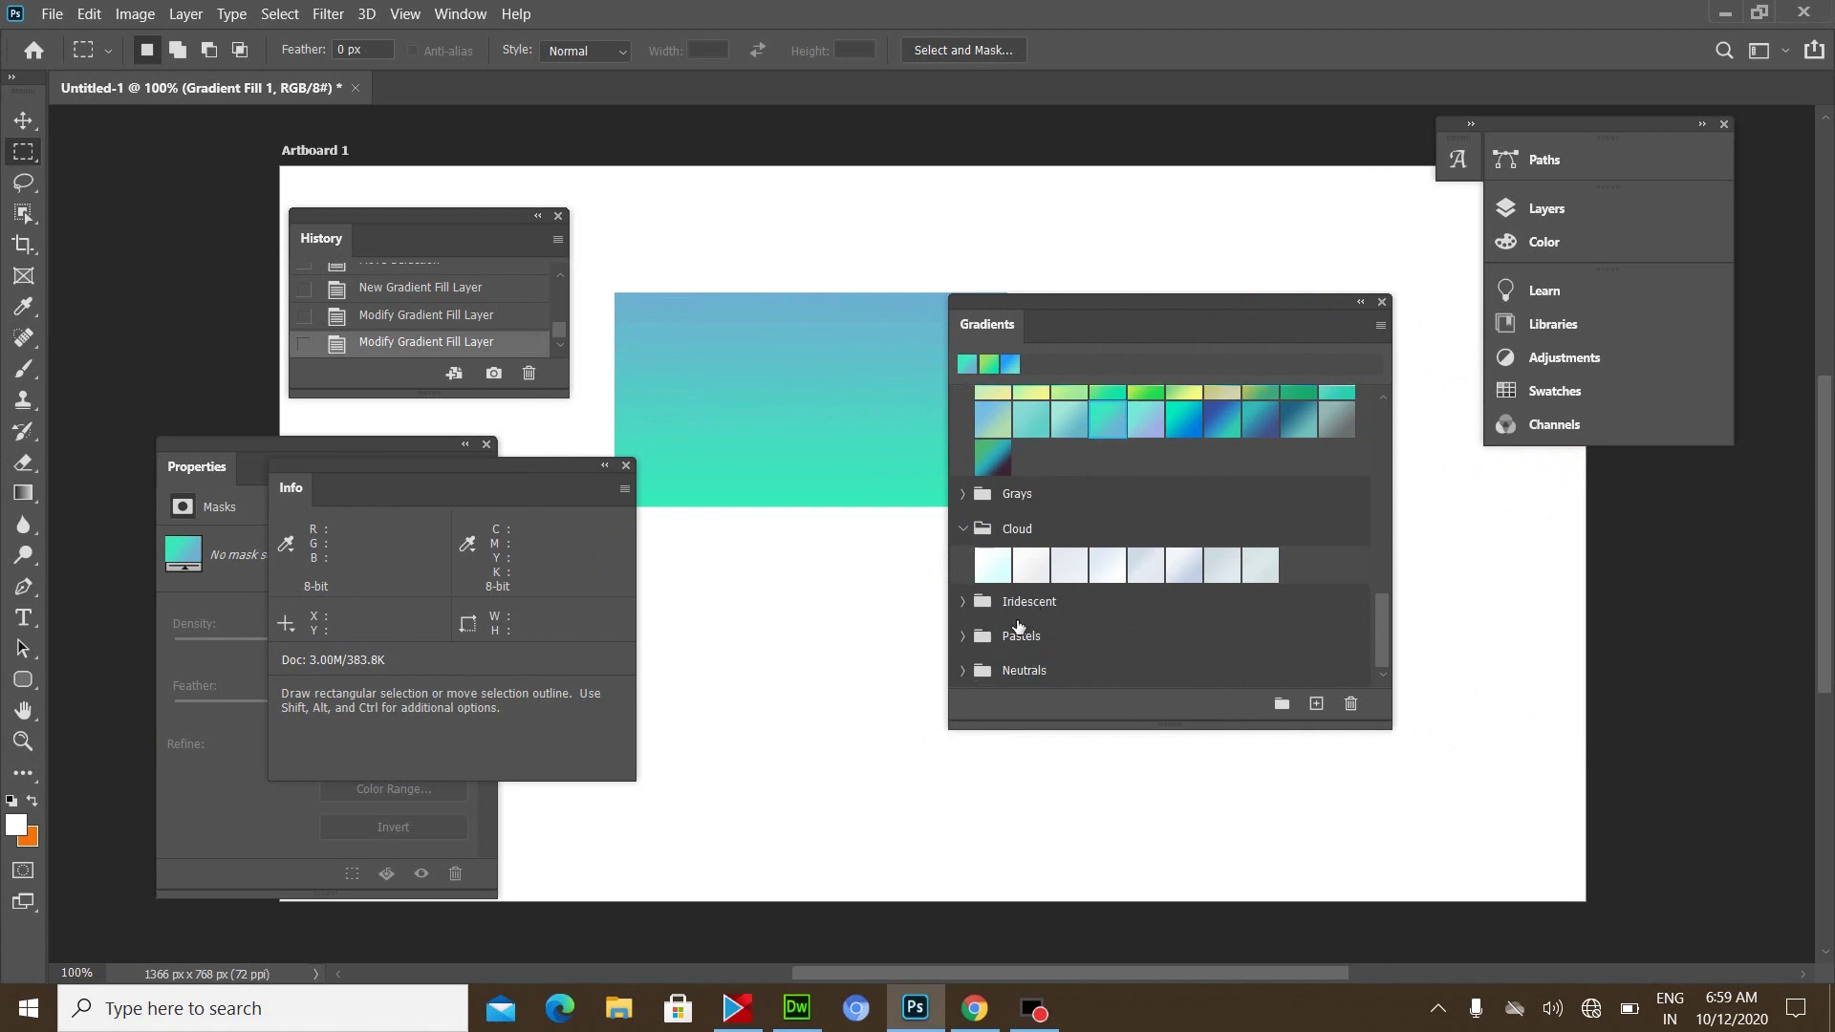
{"action": "left_click", "coordinate": [965, 644]}
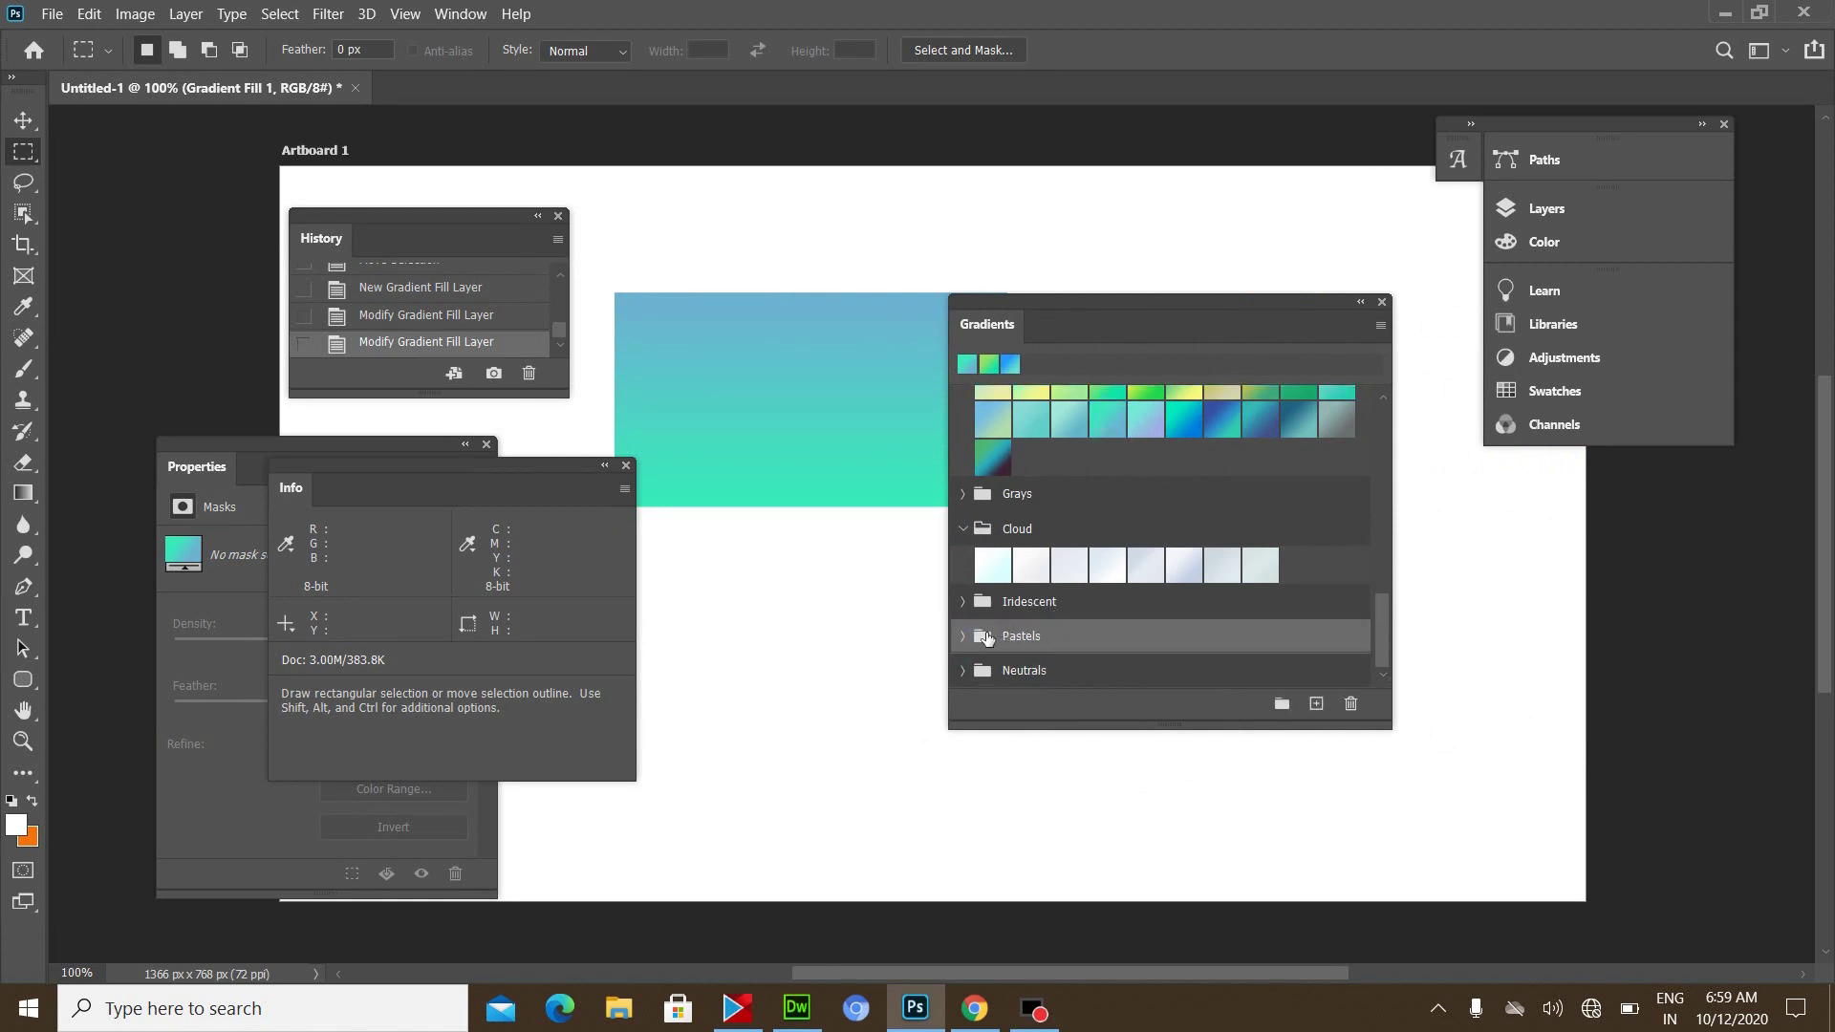
{"action": "left_click", "coordinate": [975, 642]}
{"action": "scroll", "coordinate": [1128, 650], "scroll_direction": "down", "scroll_amount": 1}
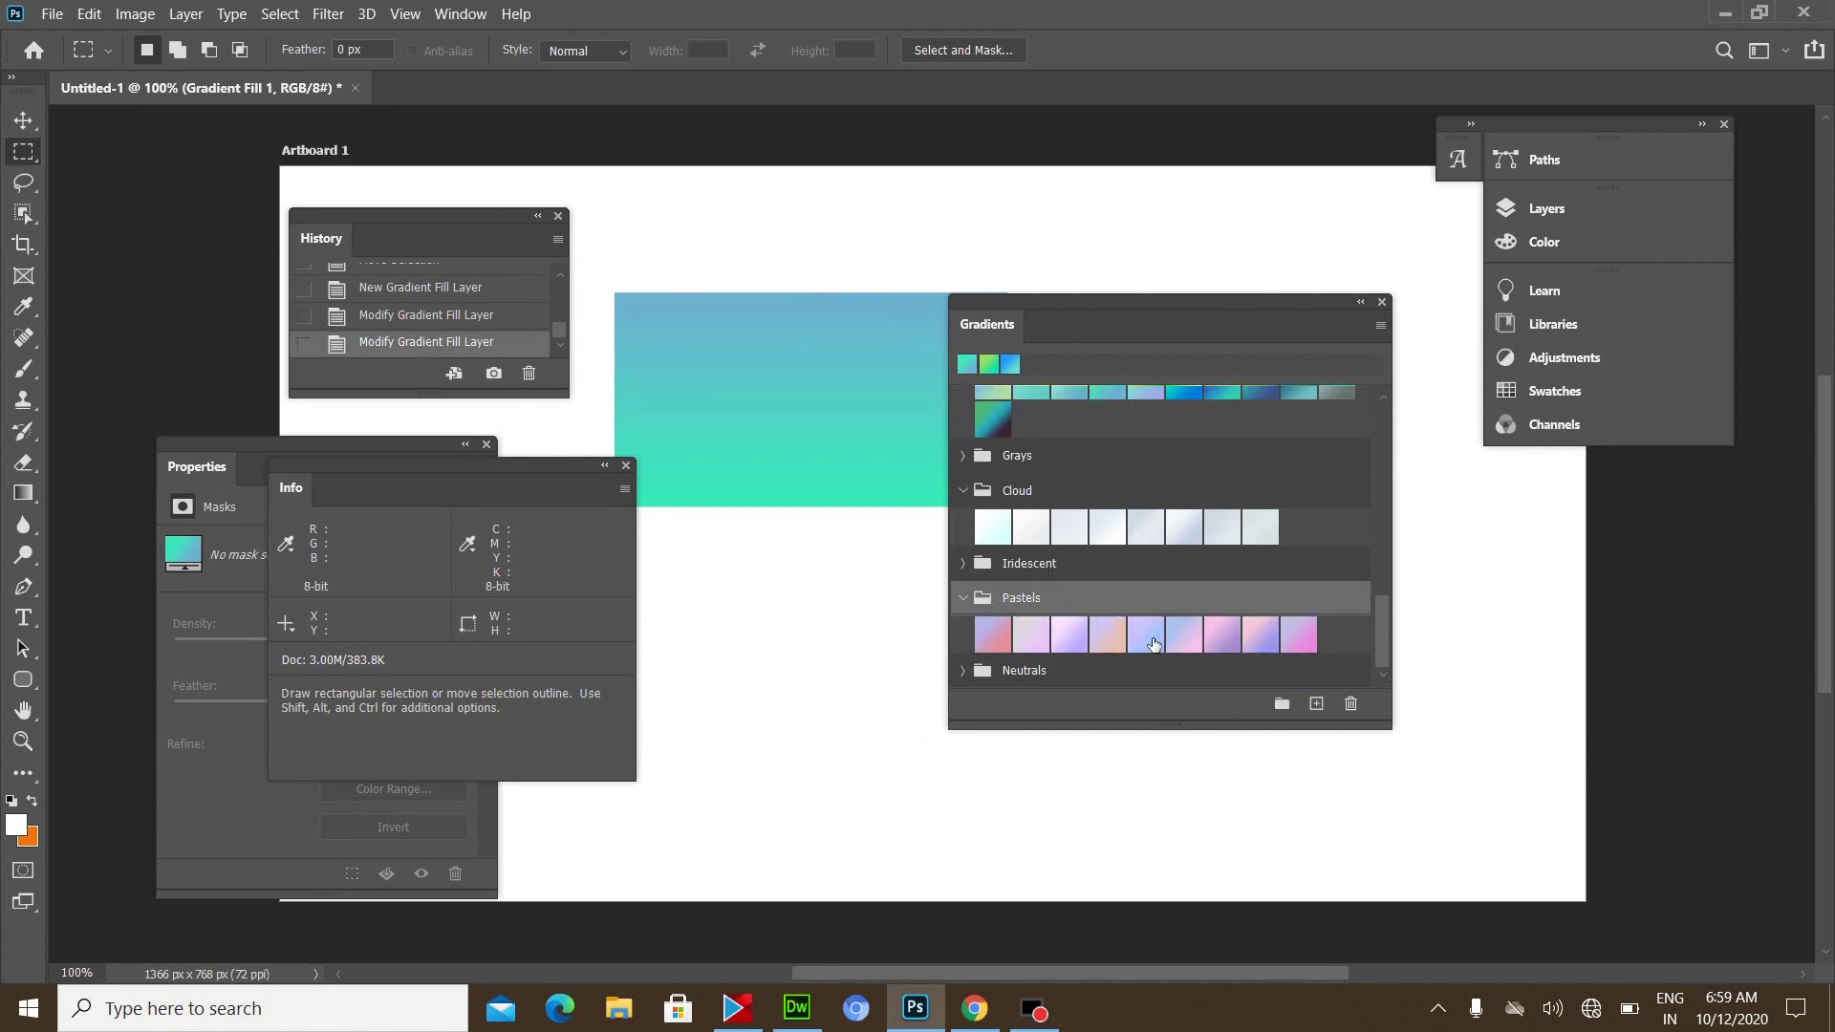
{"action": "left_click", "coordinate": [1140, 647]}
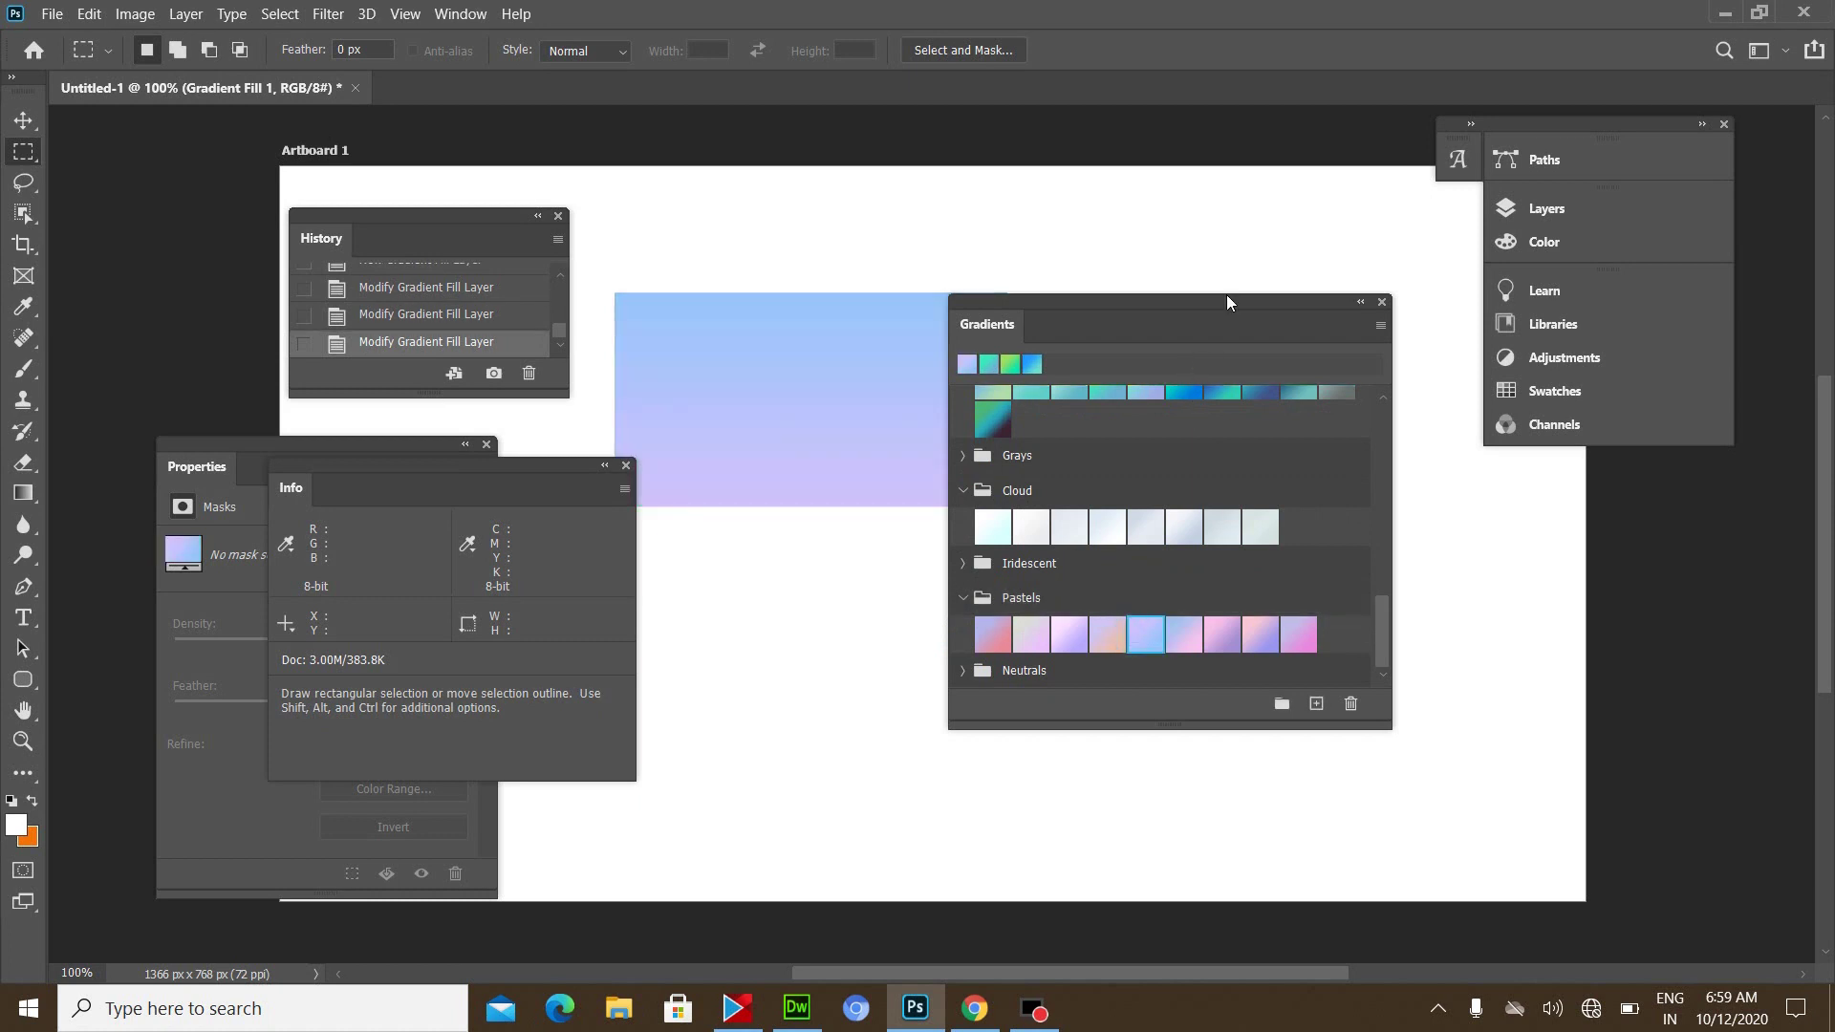
{"action": "left_click_drag", "start_coordinate": [1227, 297], "coordinate": [1175, 132]}
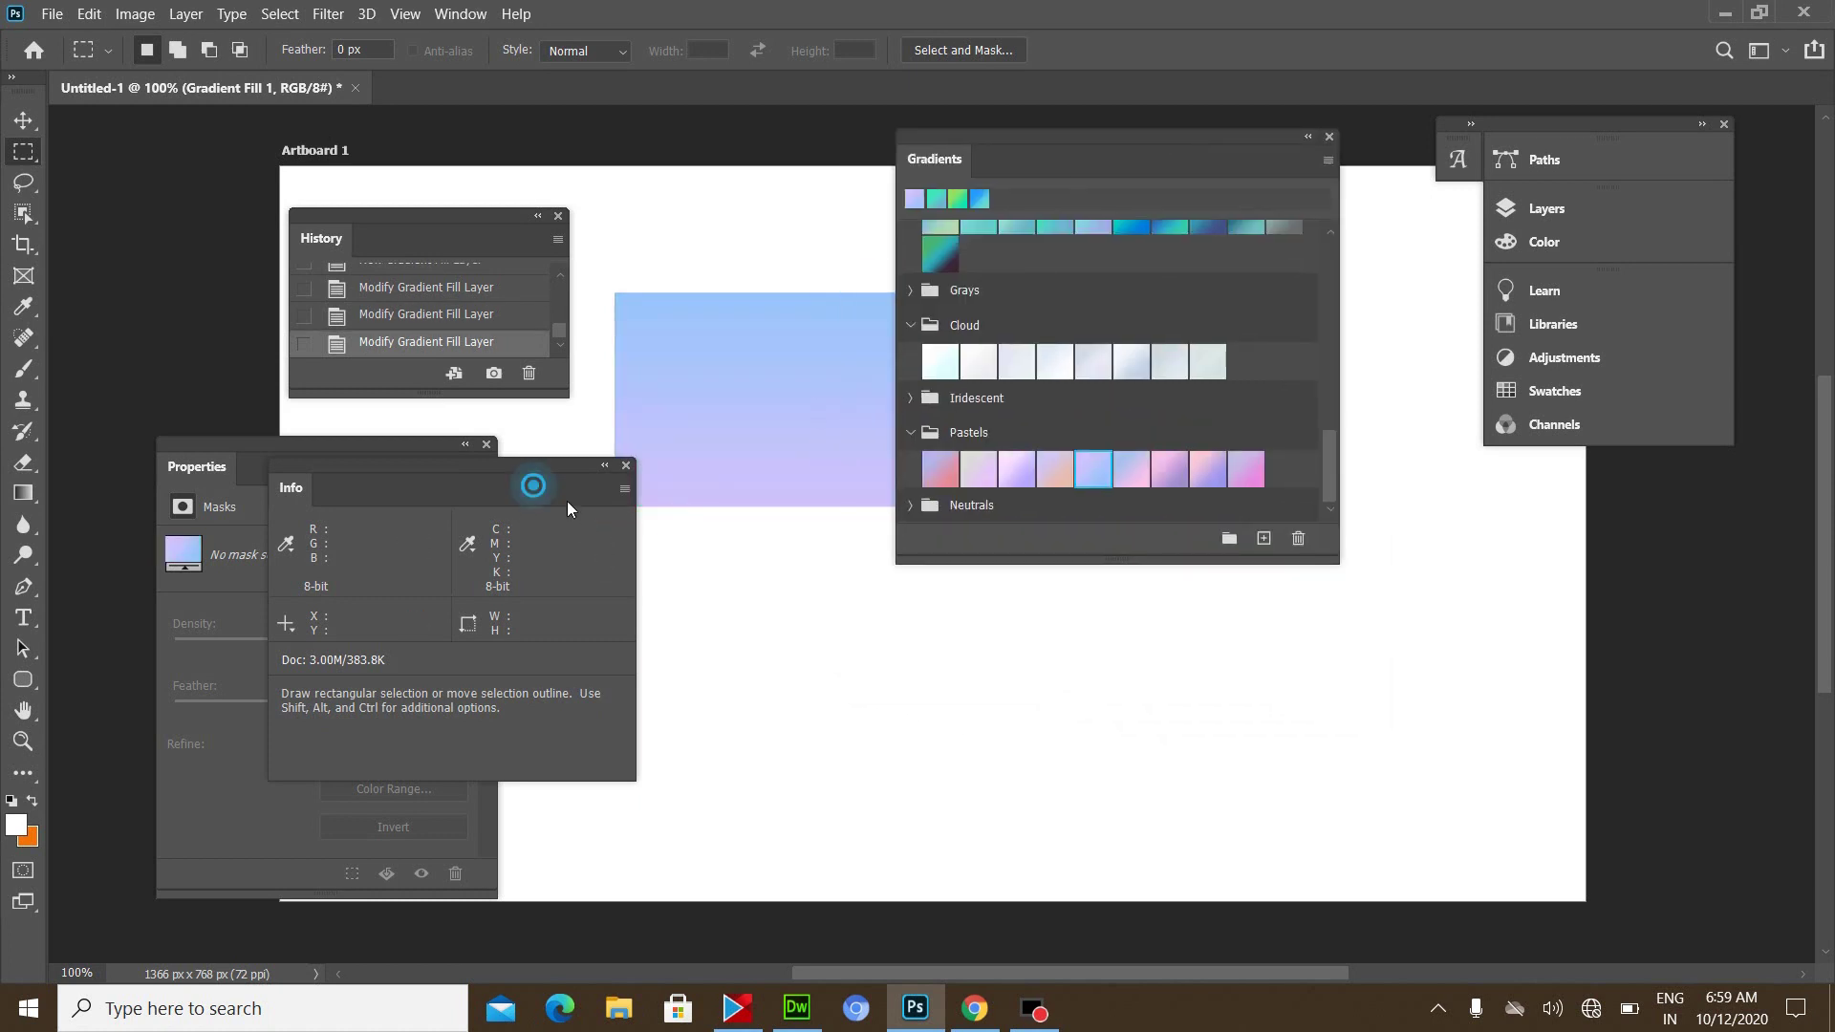
{"action": "mouse_move", "coordinate": [542, 472]}
{"action": "left_mouse_down"}
{"action": "mouse_move", "coordinate": [801, 537]}
{"action": "mouse_move", "coordinate": [747, 506]}
{"action": "left_mouse_up"}
- Change the fill to the orange-to-yellow Oranges preset and park the Gradients panel beside the dock
{"action": "scroll", "coordinate": [1104, 354], "scroll_direction": "up", "scroll_amount": 2}
{"action": "scroll", "coordinate": [1104, 353], "scroll_direction": "up", "scroll_amount": 1}
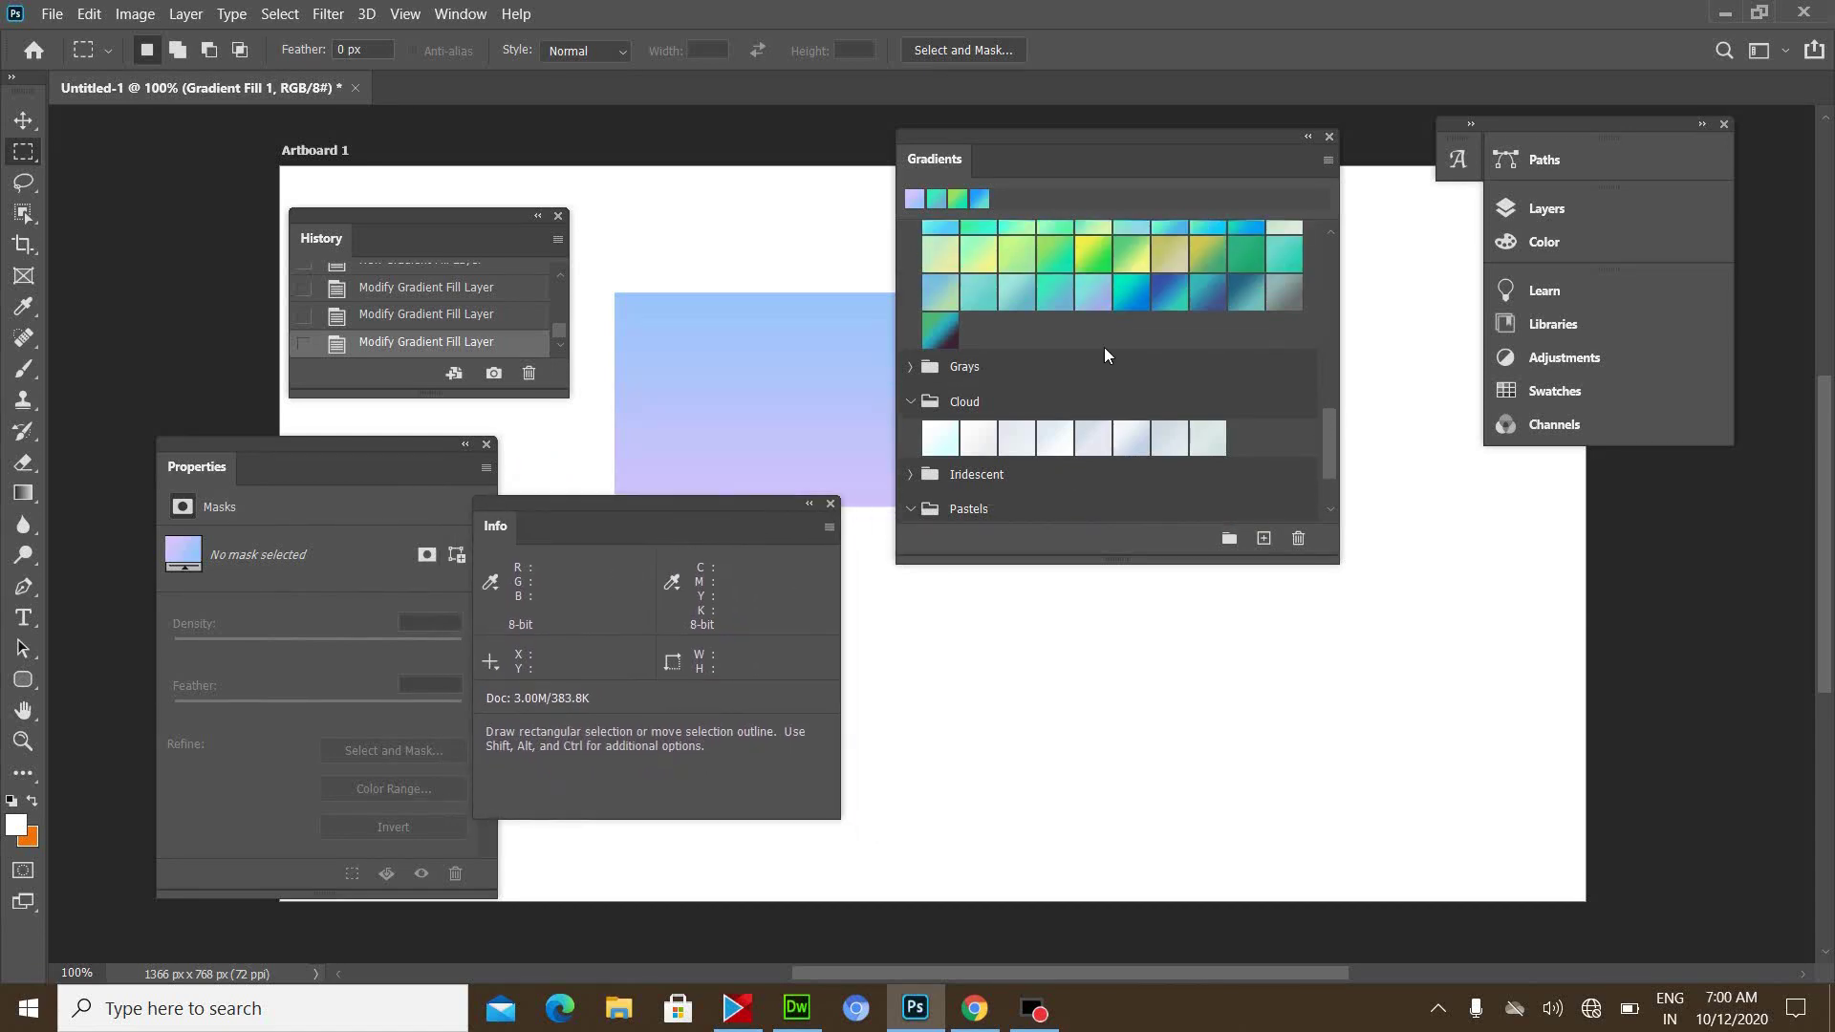
{"action": "scroll", "coordinate": [1104, 354], "scroll_direction": "up", "scroll_amount": 1}
{"action": "scroll", "coordinate": [1108, 346], "scroll_direction": "up", "scroll_amount": 1}
{"action": "scroll", "coordinate": [1113, 325], "scroll_direction": "up", "scroll_amount": 2}
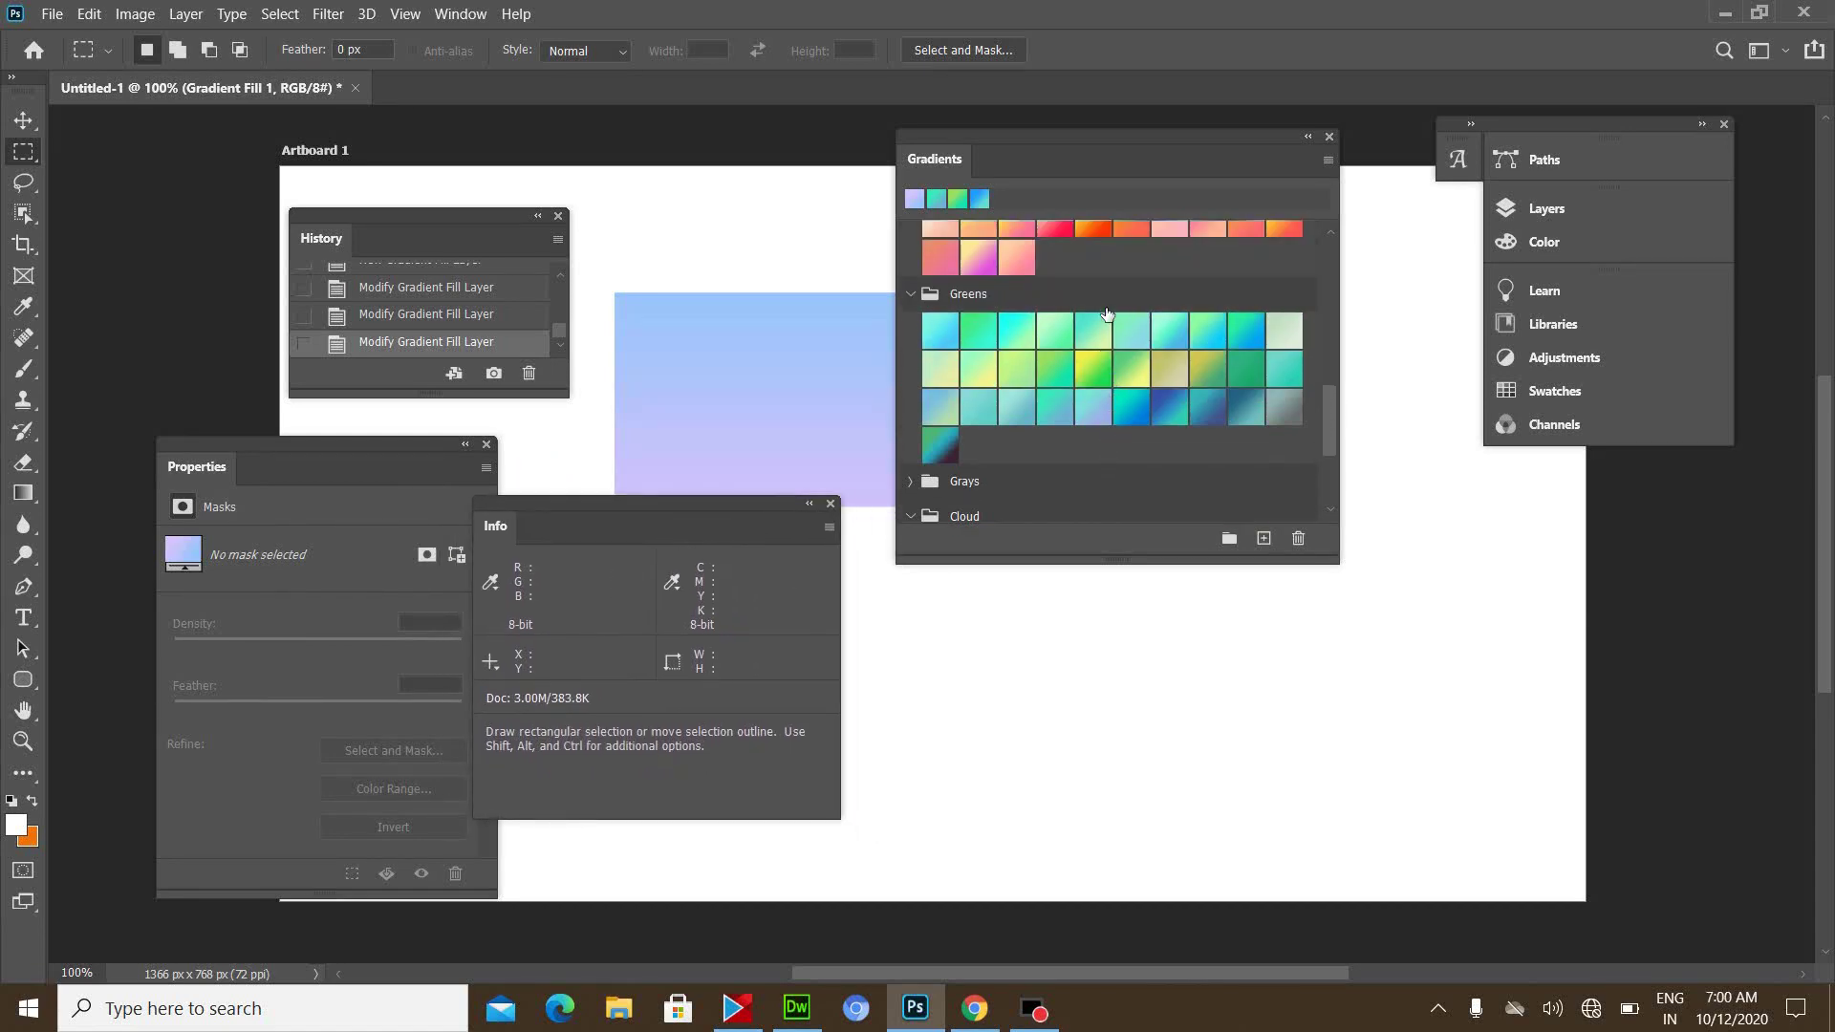
{"action": "scroll", "coordinate": [1109, 306], "scroll_direction": "up", "scroll_amount": 2}
{"action": "left_click", "coordinate": [1099, 276]}
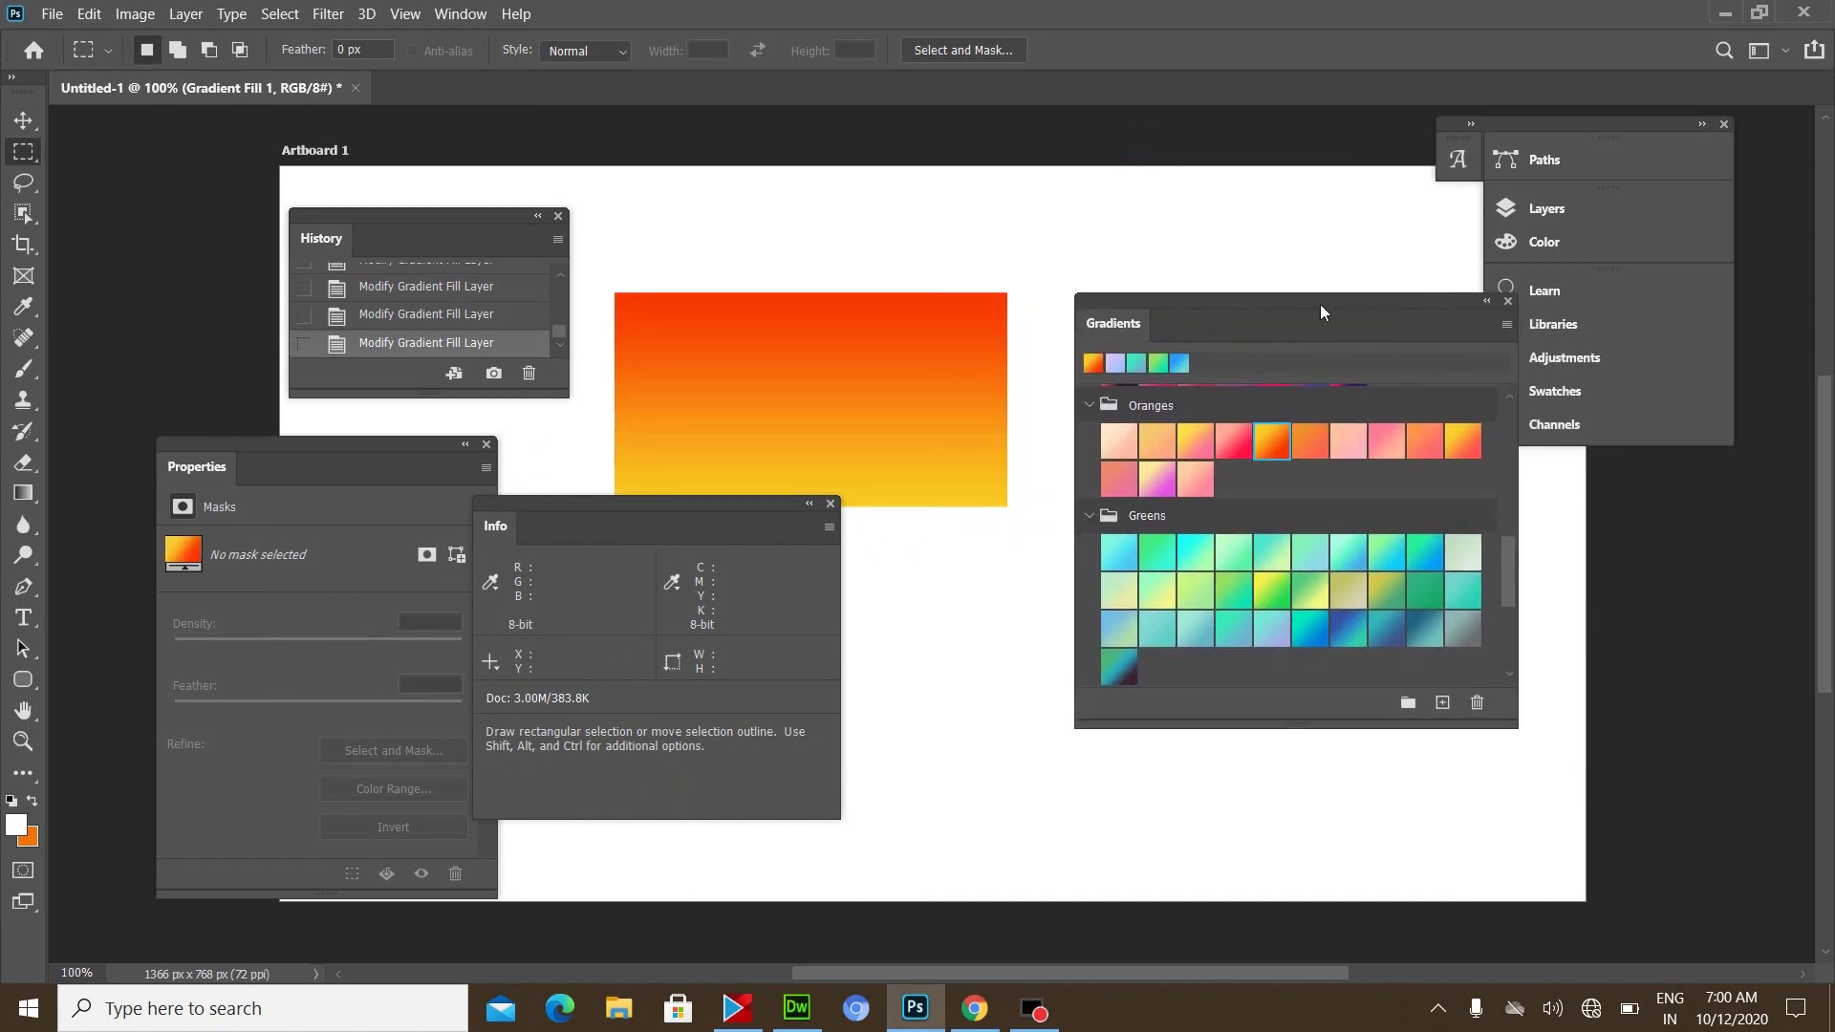
{"action": "left_click_drag", "start_coordinate": [1143, 141], "coordinate": [1286, 314]}
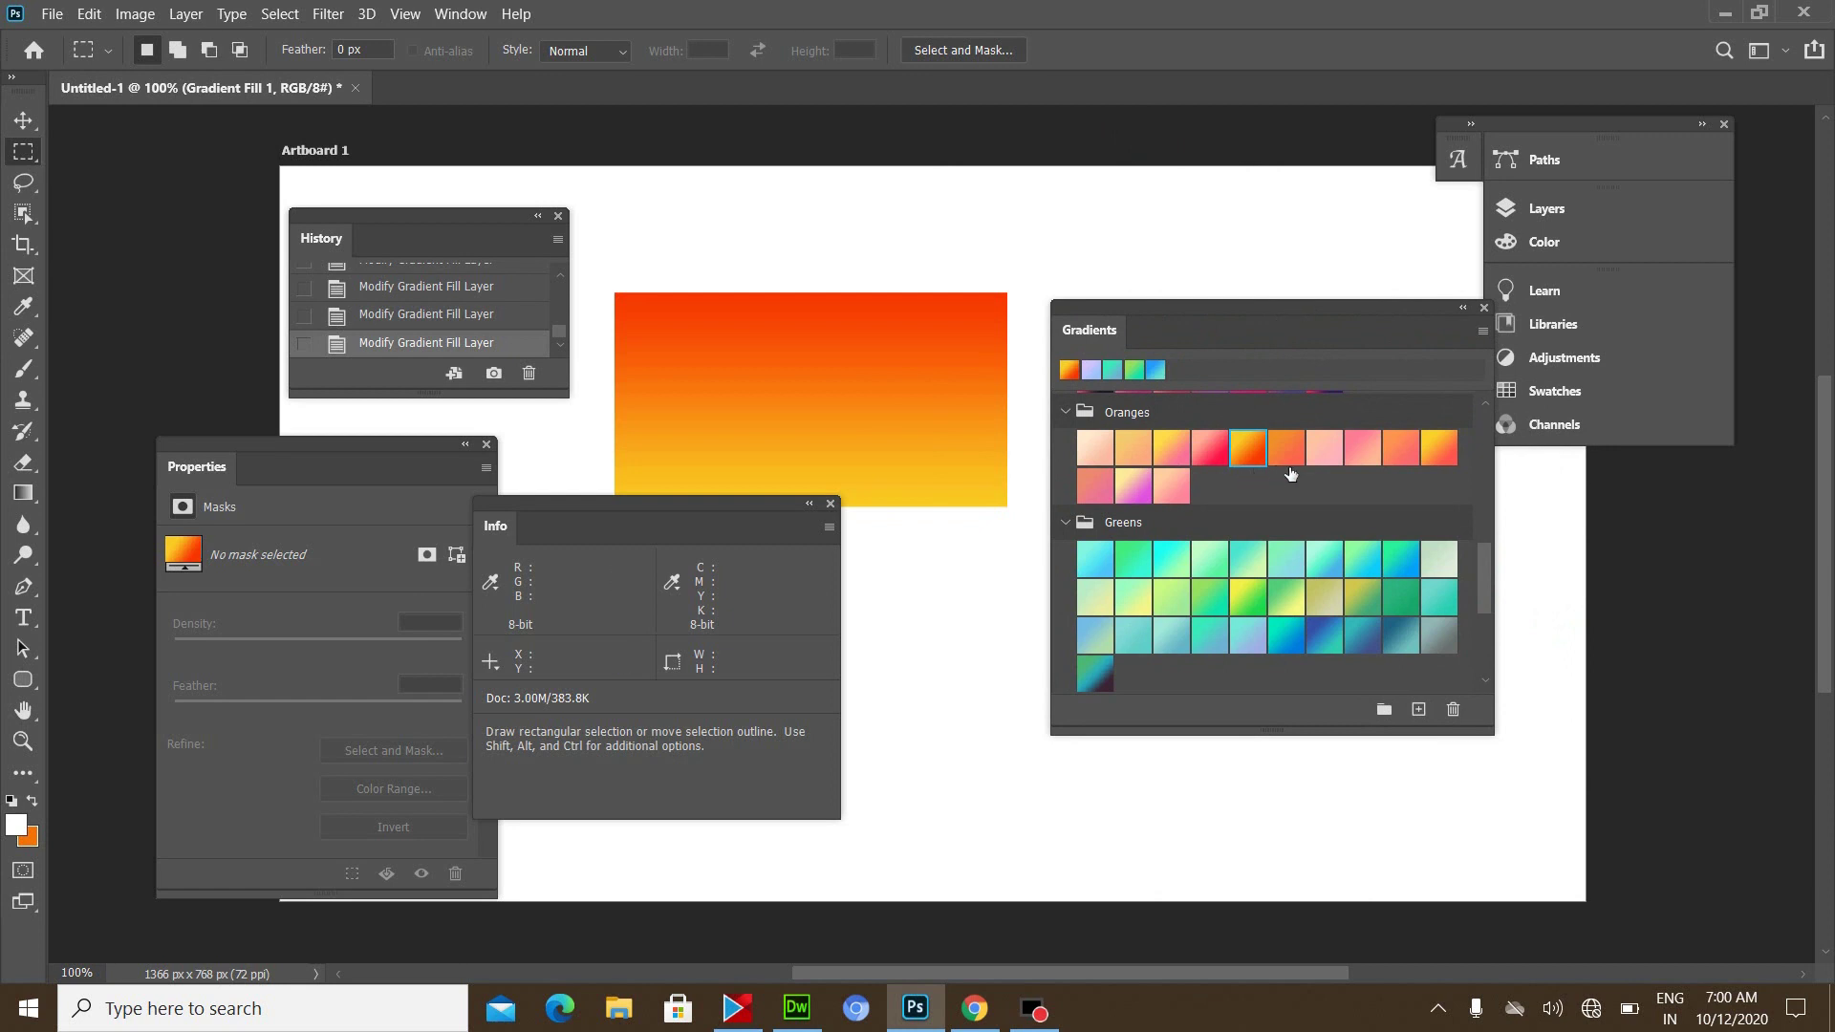
{"action": "scroll", "coordinate": [1292, 476], "scroll_direction": "up", "scroll_amount": 1}
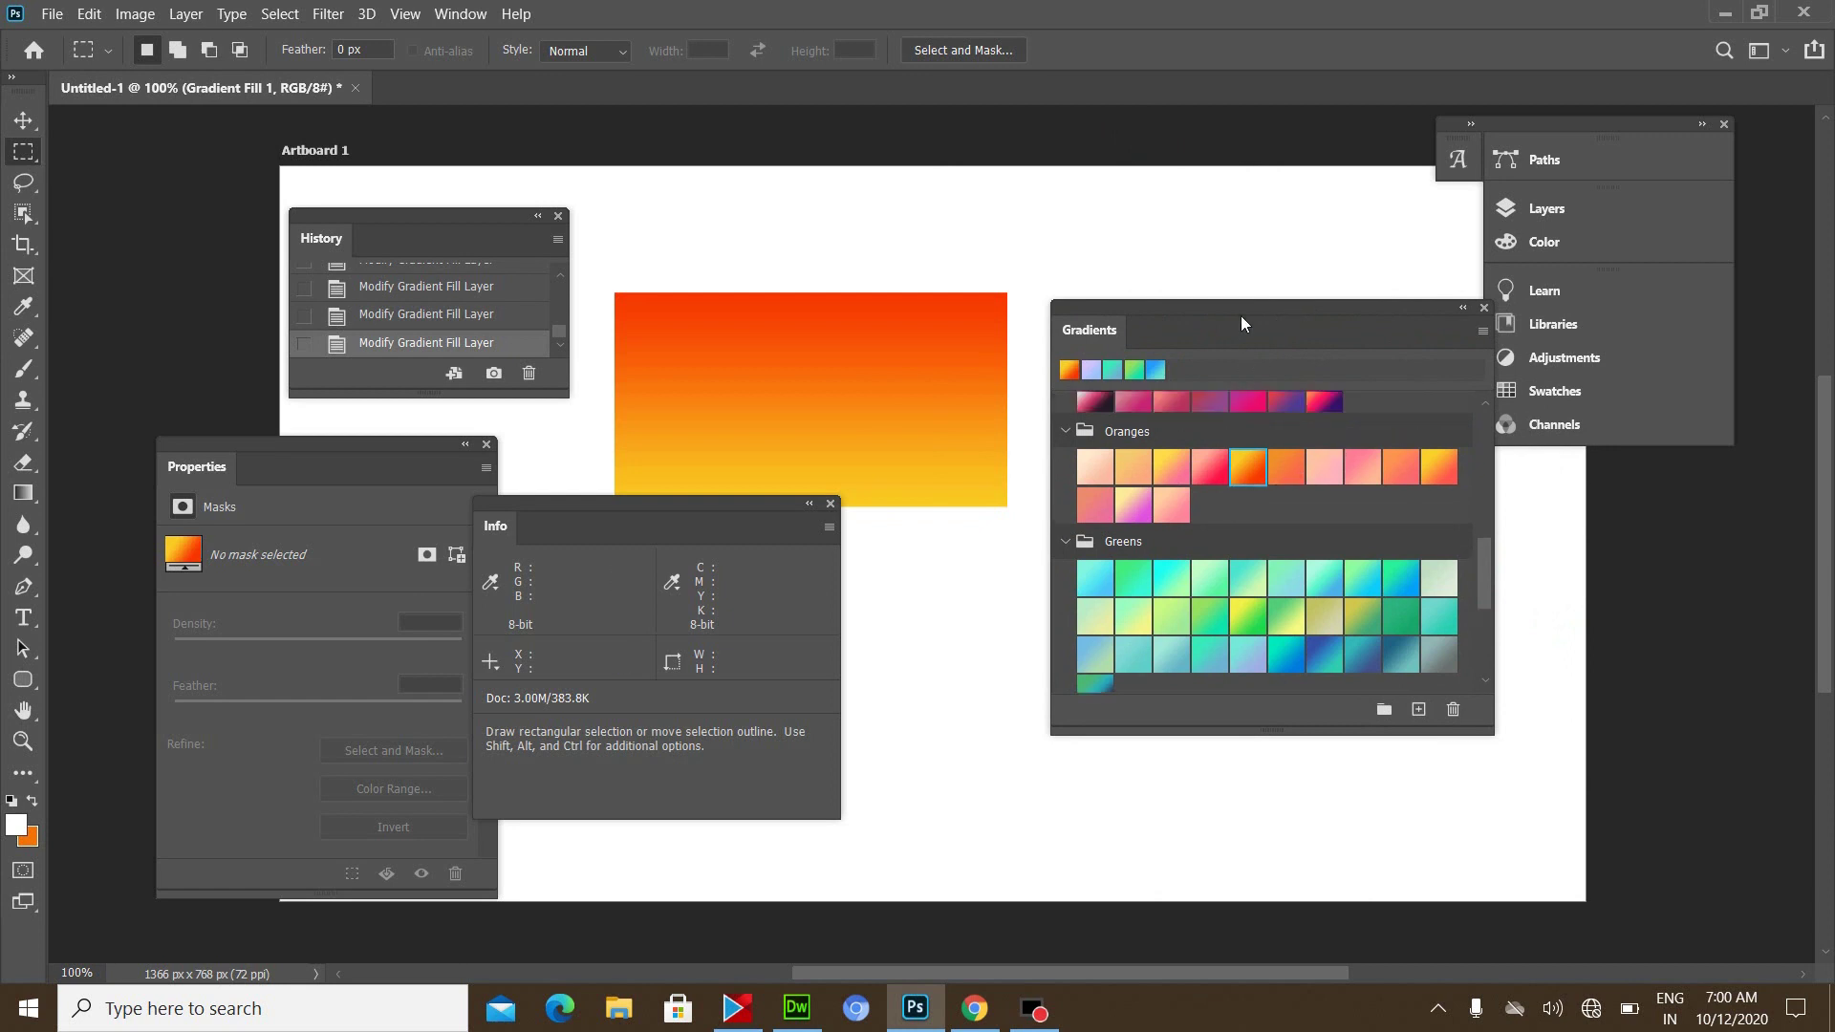
{"action": "left_click_drag", "start_coordinate": [1241, 323], "coordinate": [1140, 349]}
- Reposition the Layers, History, Info and Gradients panels around the canvas
{"action": "left_click", "coordinate": [1540, 207]}
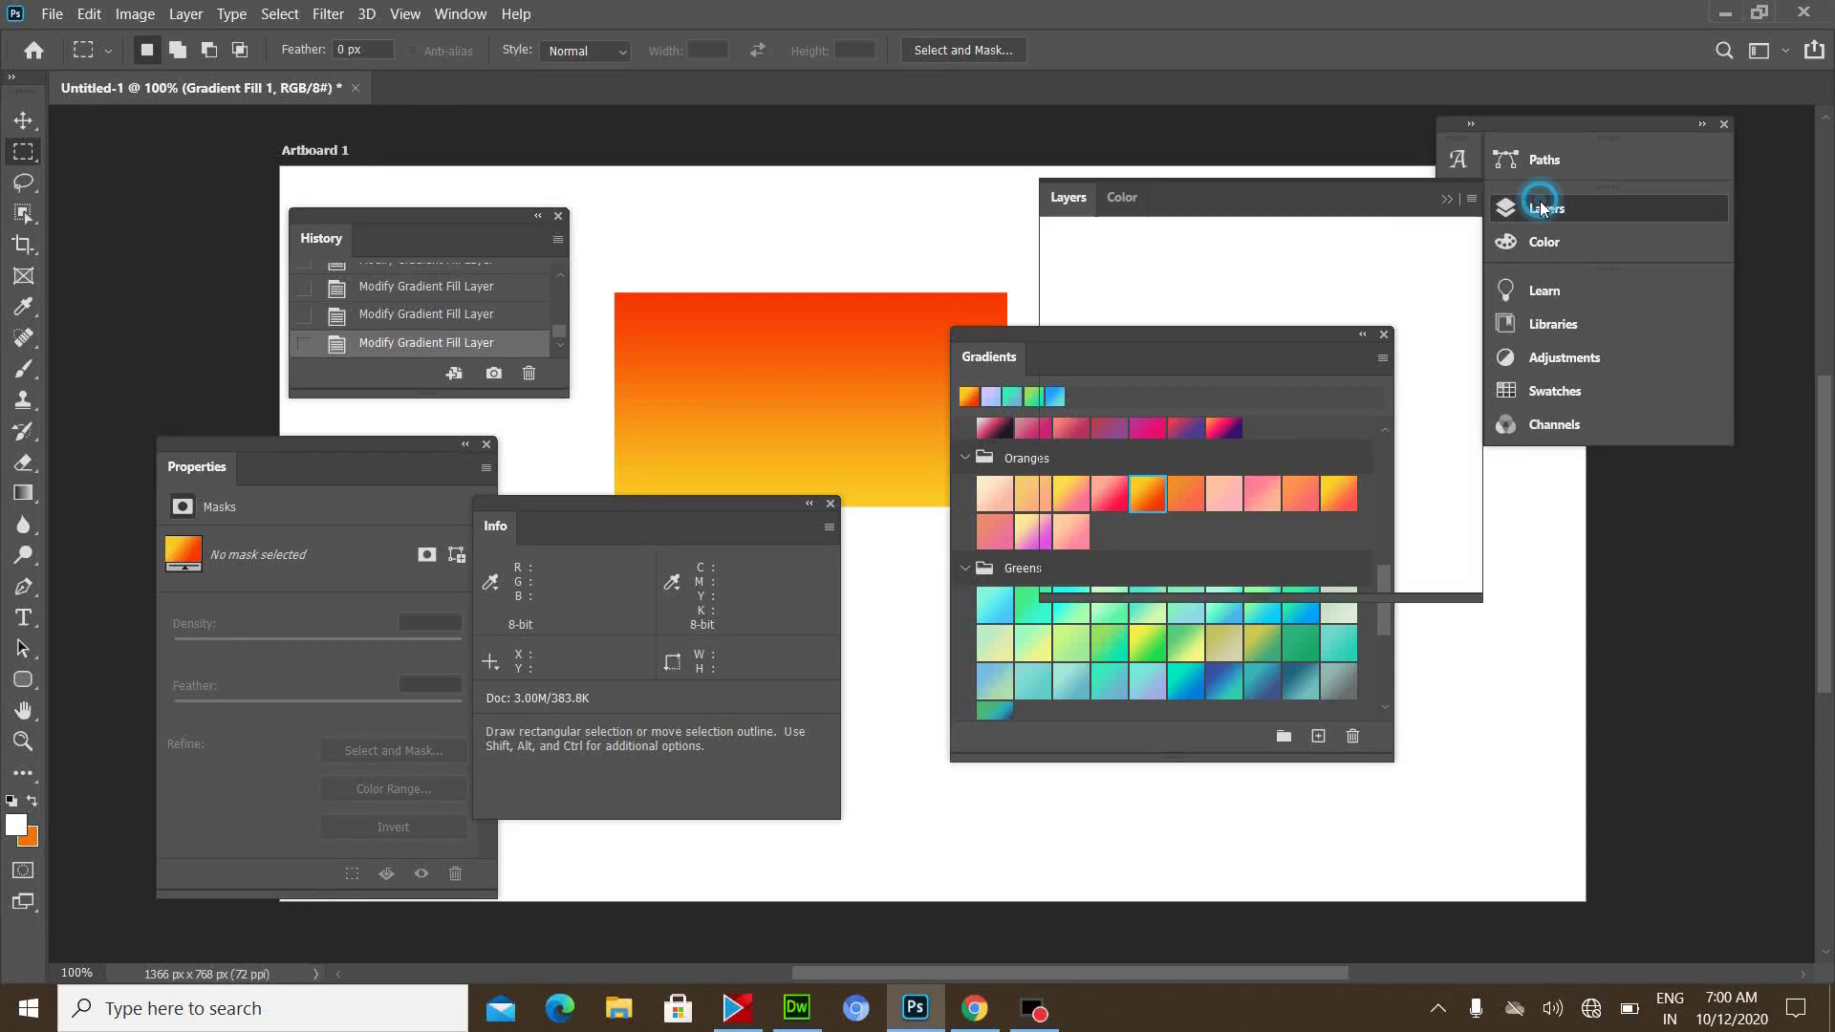
{"action": "left_click_drag", "start_coordinate": [1289, 205], "coordinate": [770, 170]}
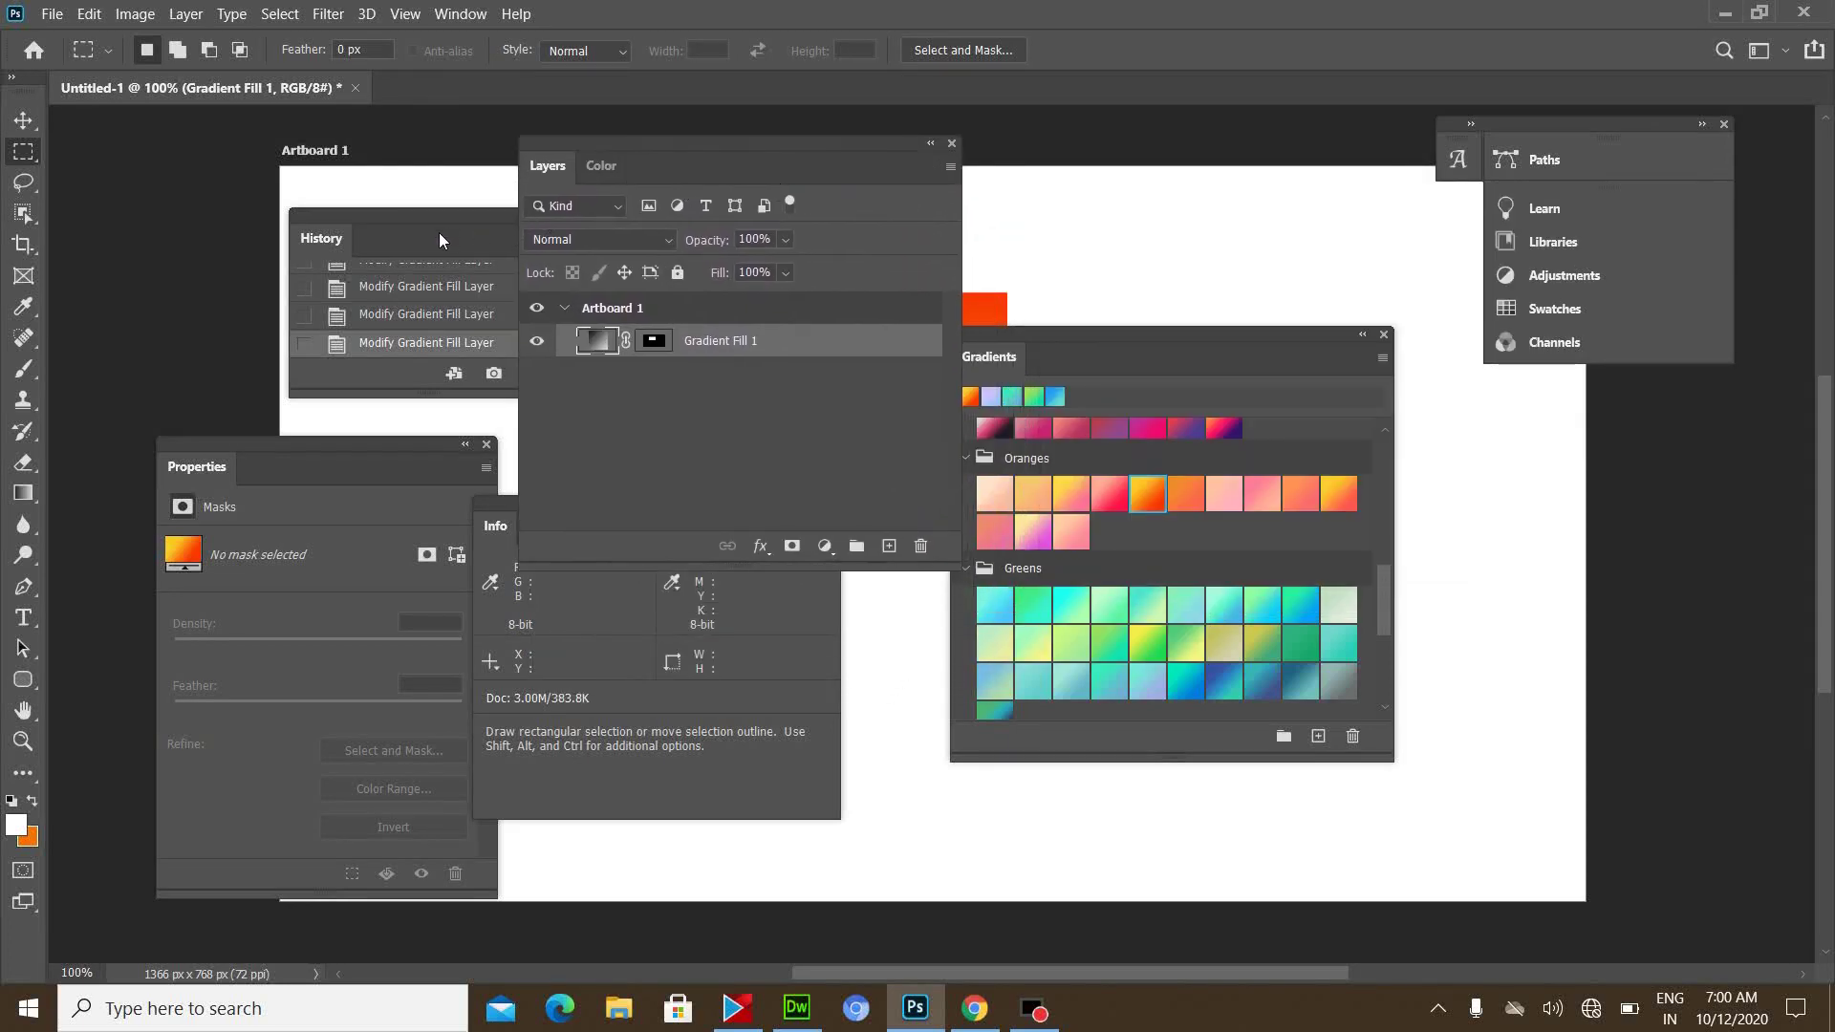
{"action": "left_click_drag", "start_coordinate": [439, 233], "coordinate": [275, 232]}
{"action": "mouse_move", "coordinate": [666, 155]}
{"action": "left_mouse_down"}
{"action": "mouse_move", "coordinate": [715, 159]}
{"action": "mouse_move", "coordinate": [698, 161]}
{"action": "left_mouse_up"}
{"action": "left_click_drag", "start_coordinate": [528, 531], "coordinate": [537, 611]}
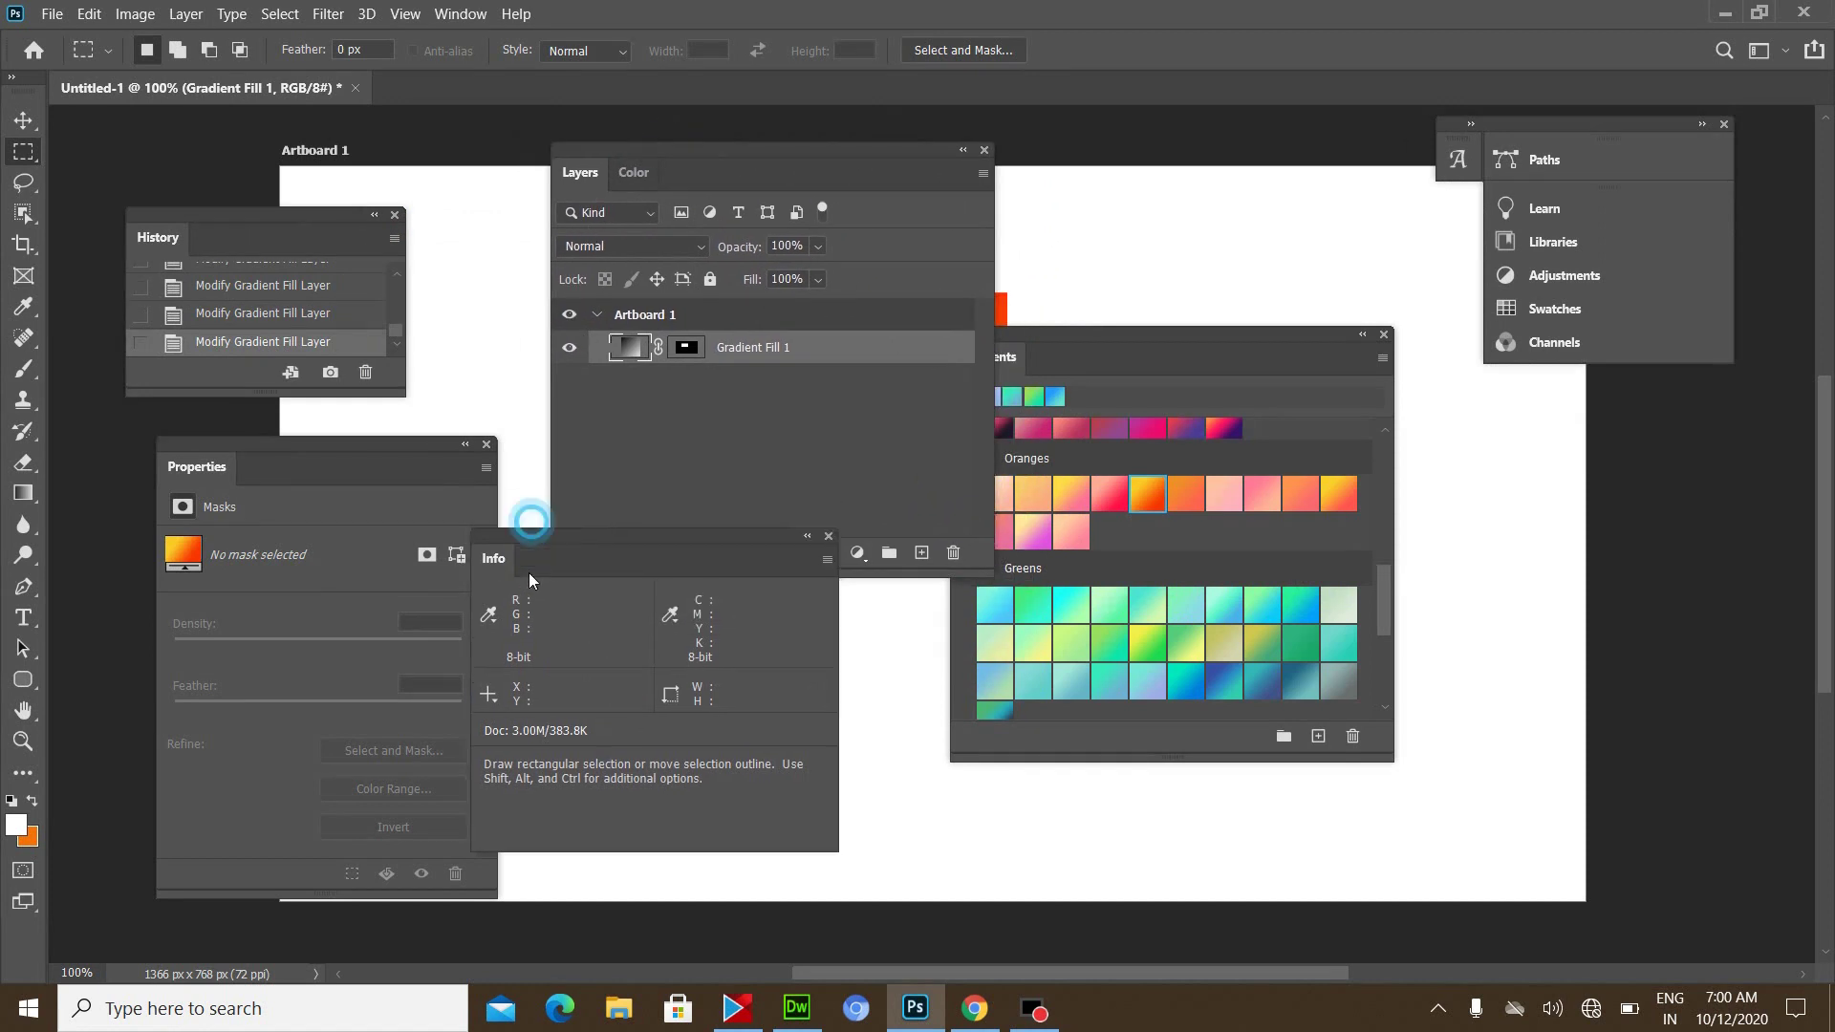
{"action": "left_click_drag", "start_coordinate": [1218, 365], "coordinate": [1332, 398]}
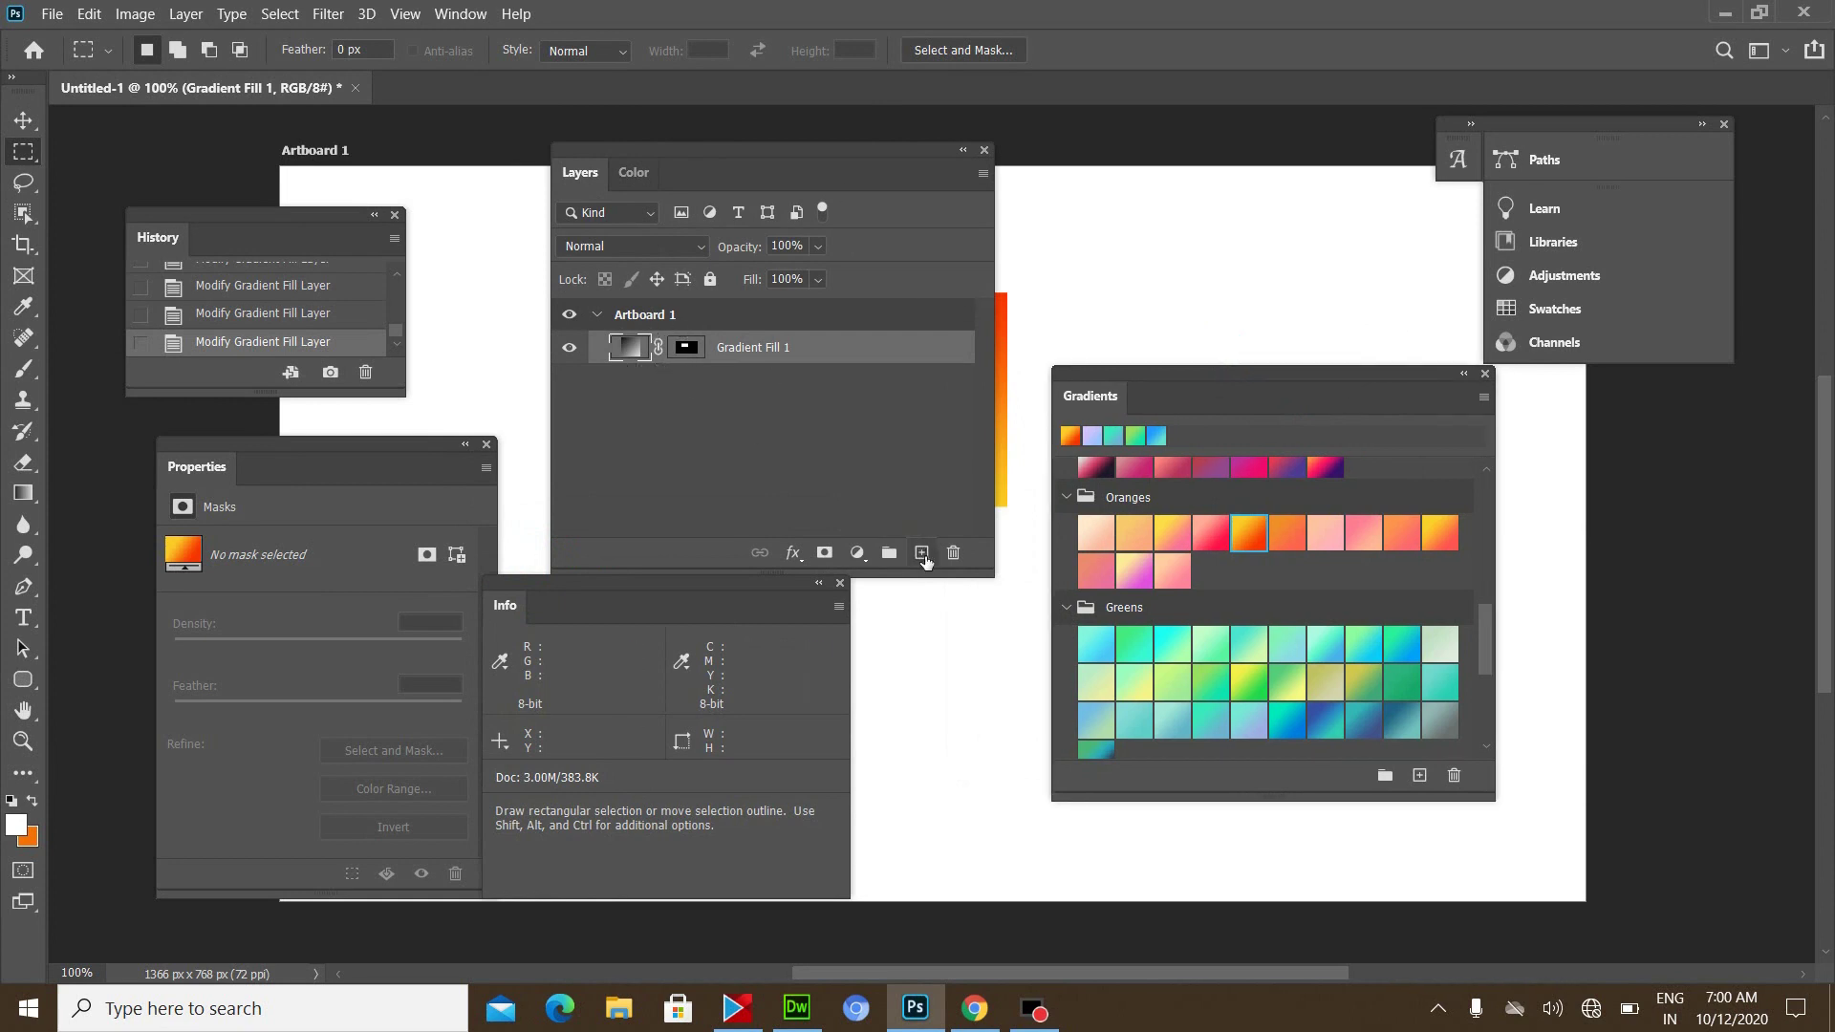
- Move the Layers panel to the upper right and toggle Gradient Fill 1's visibility off and on
{"action": "left_click", "coordinate": [568, 348]}
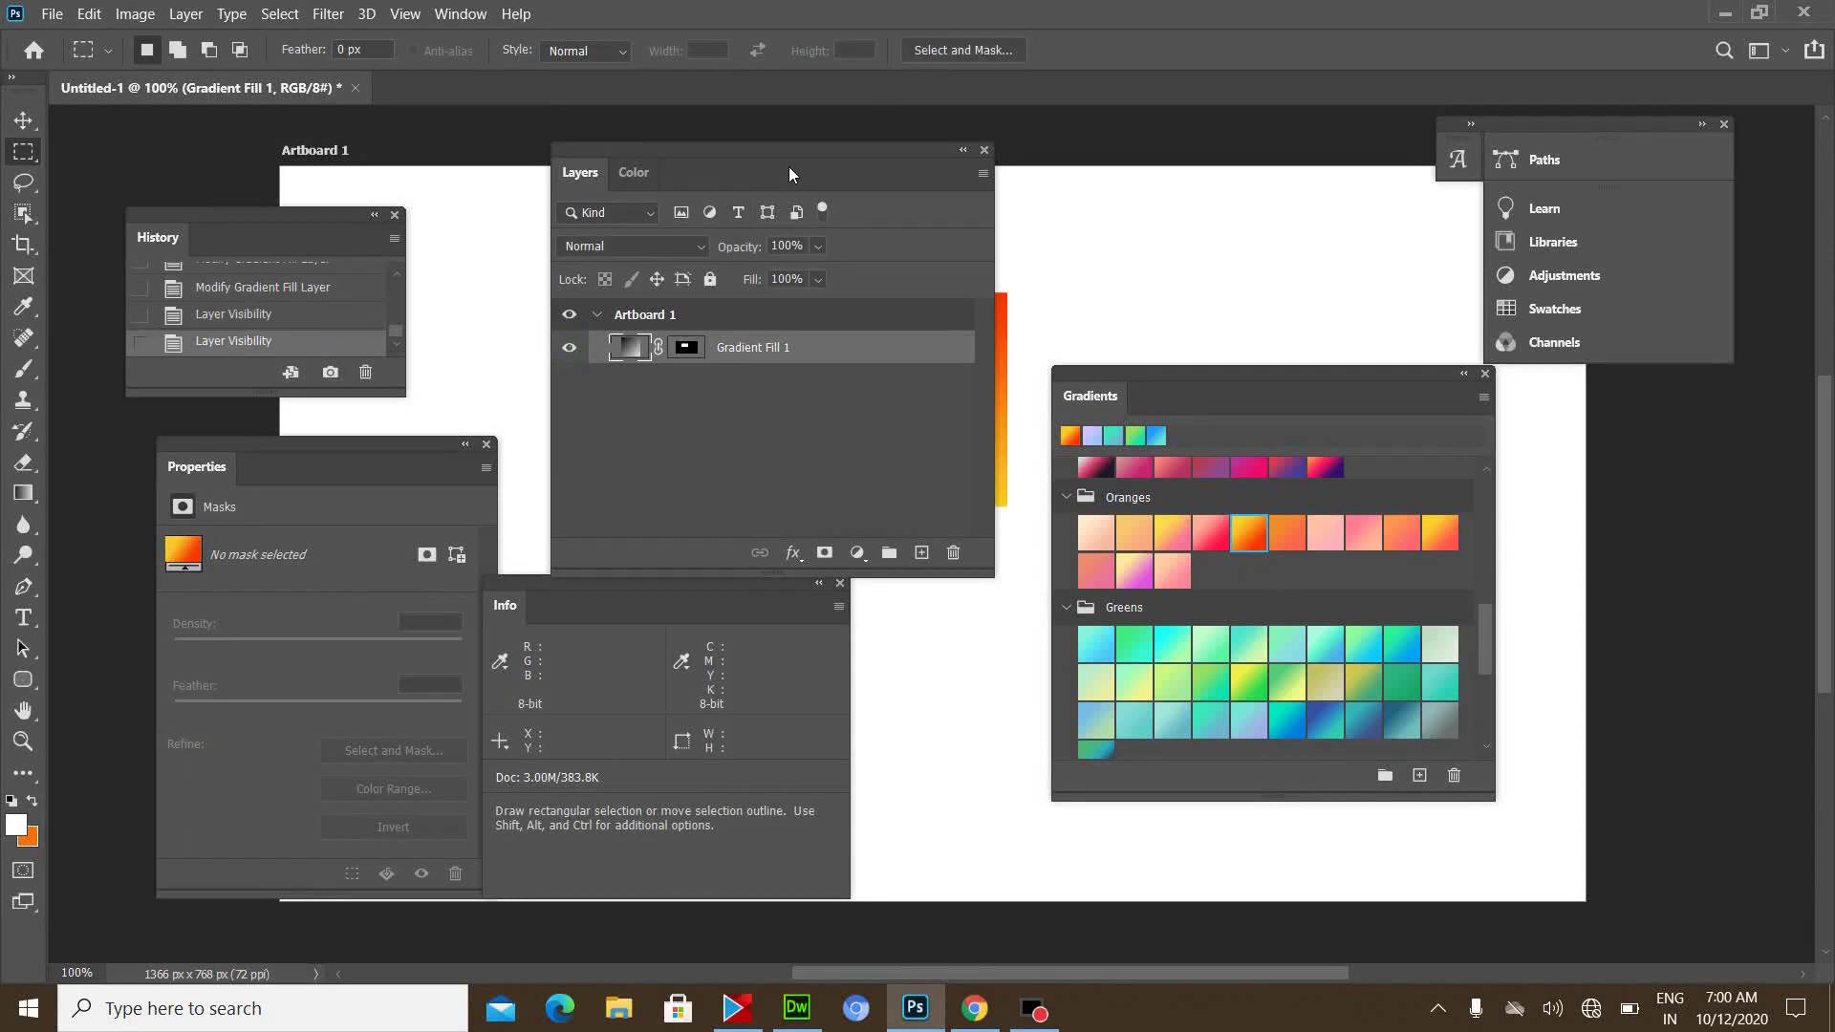
{"action": "left_click_drag", "start_coordinate": [788, 174], "coordinate": [1215, 183]}
{"action": "left_click", "coordinate": [998, 357]}
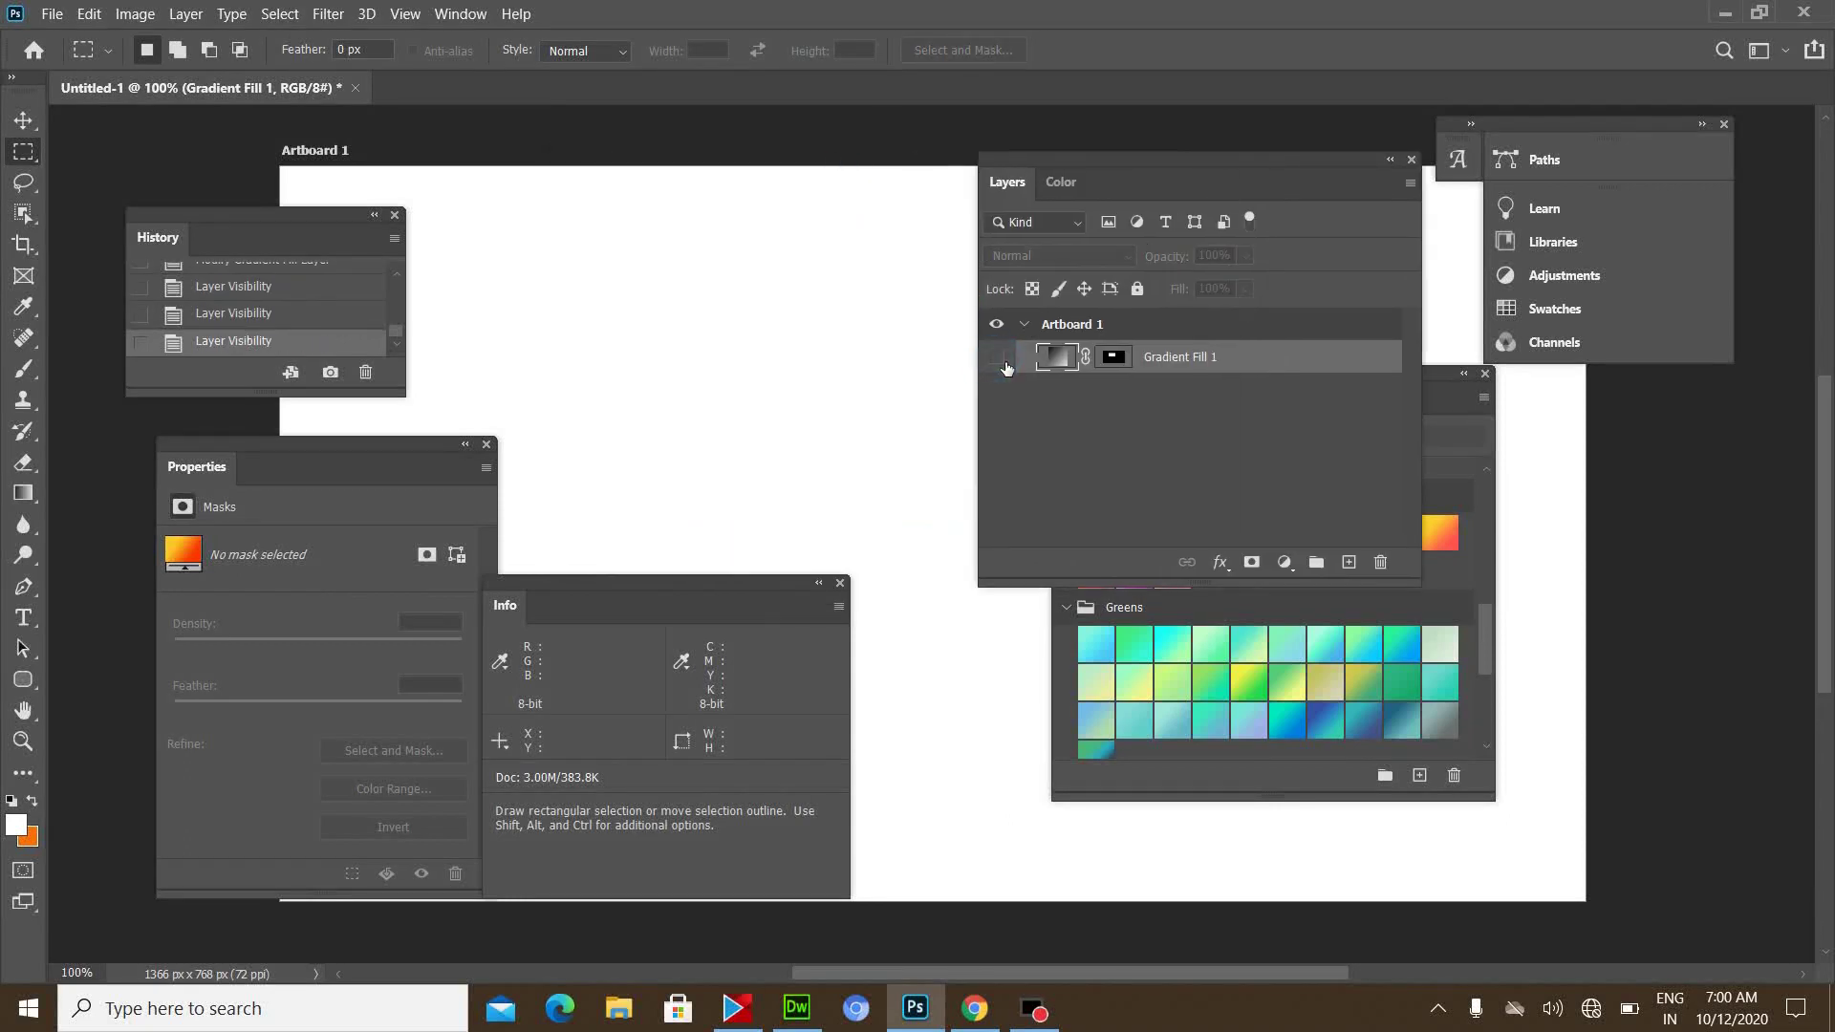
{"action": "left_click", "coordinate": [1004, 363]}
{"action": "left_click", "coordinate": [1003, 358]}
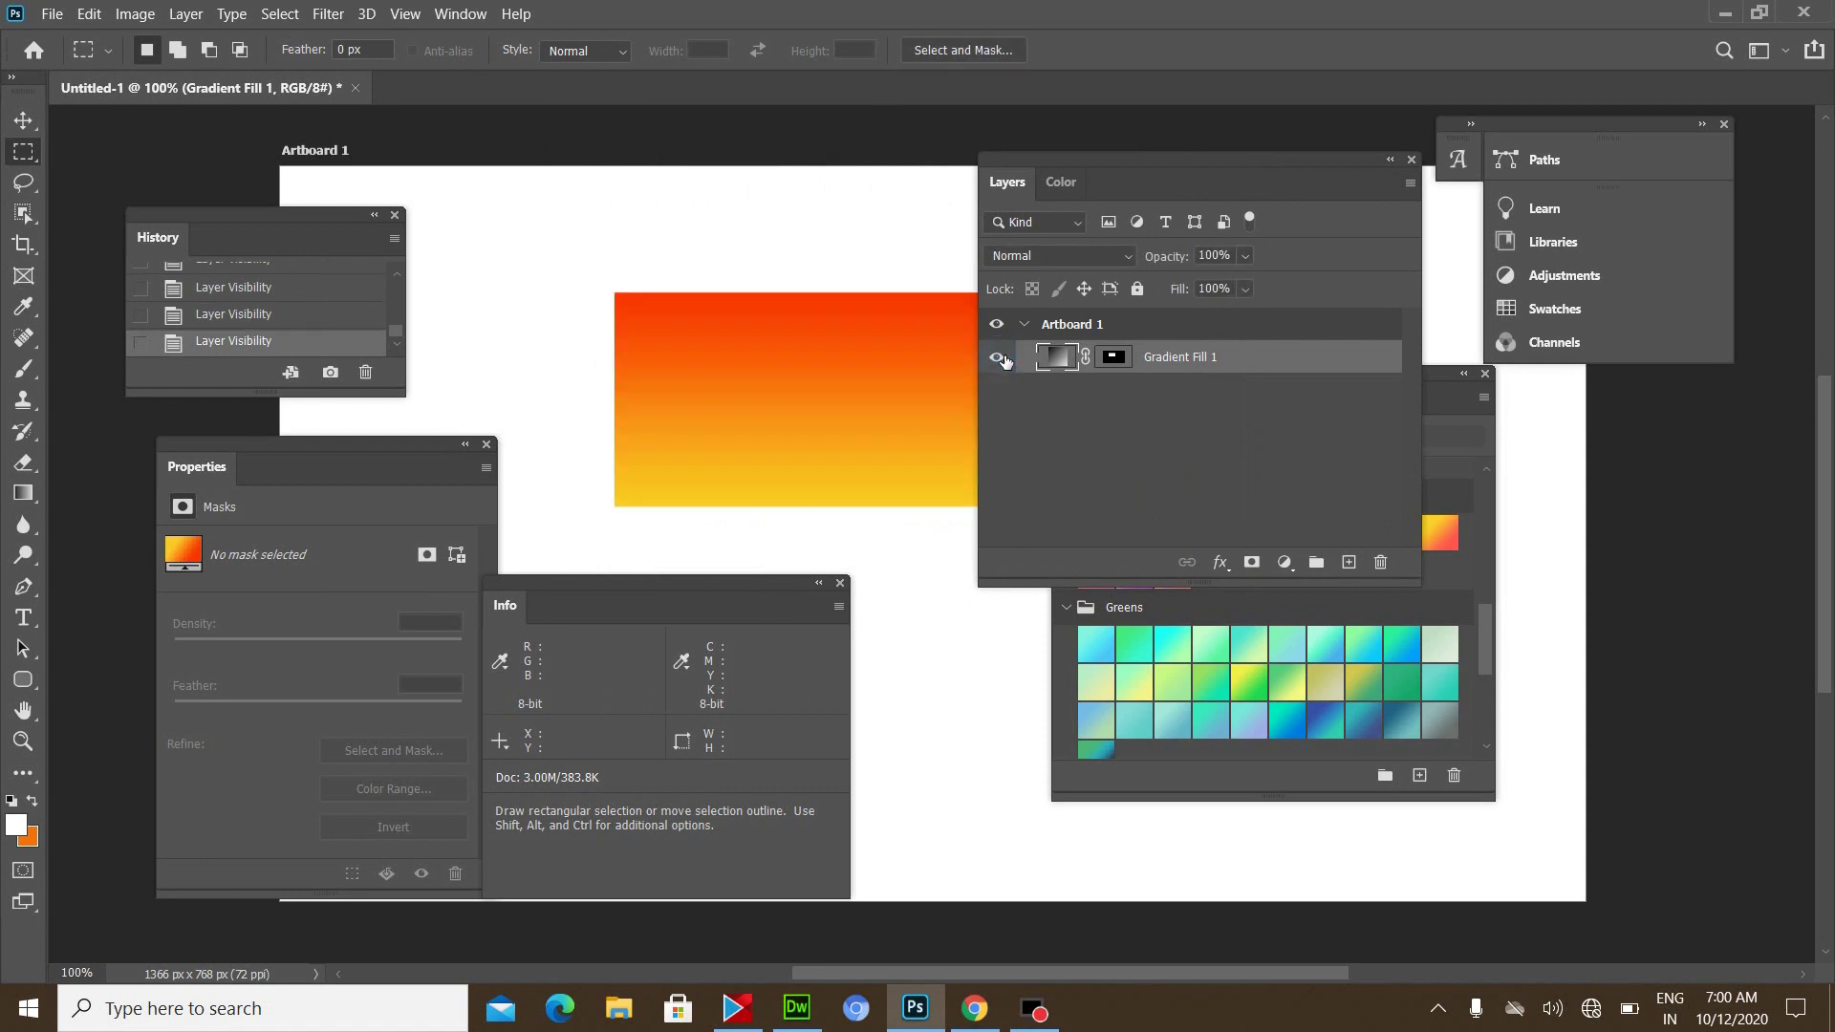
- Add a new layer and draw a 233 × 89 px marquee over the orange rectangle
{"action": "left_click", "coordinate": [1351, 563]}
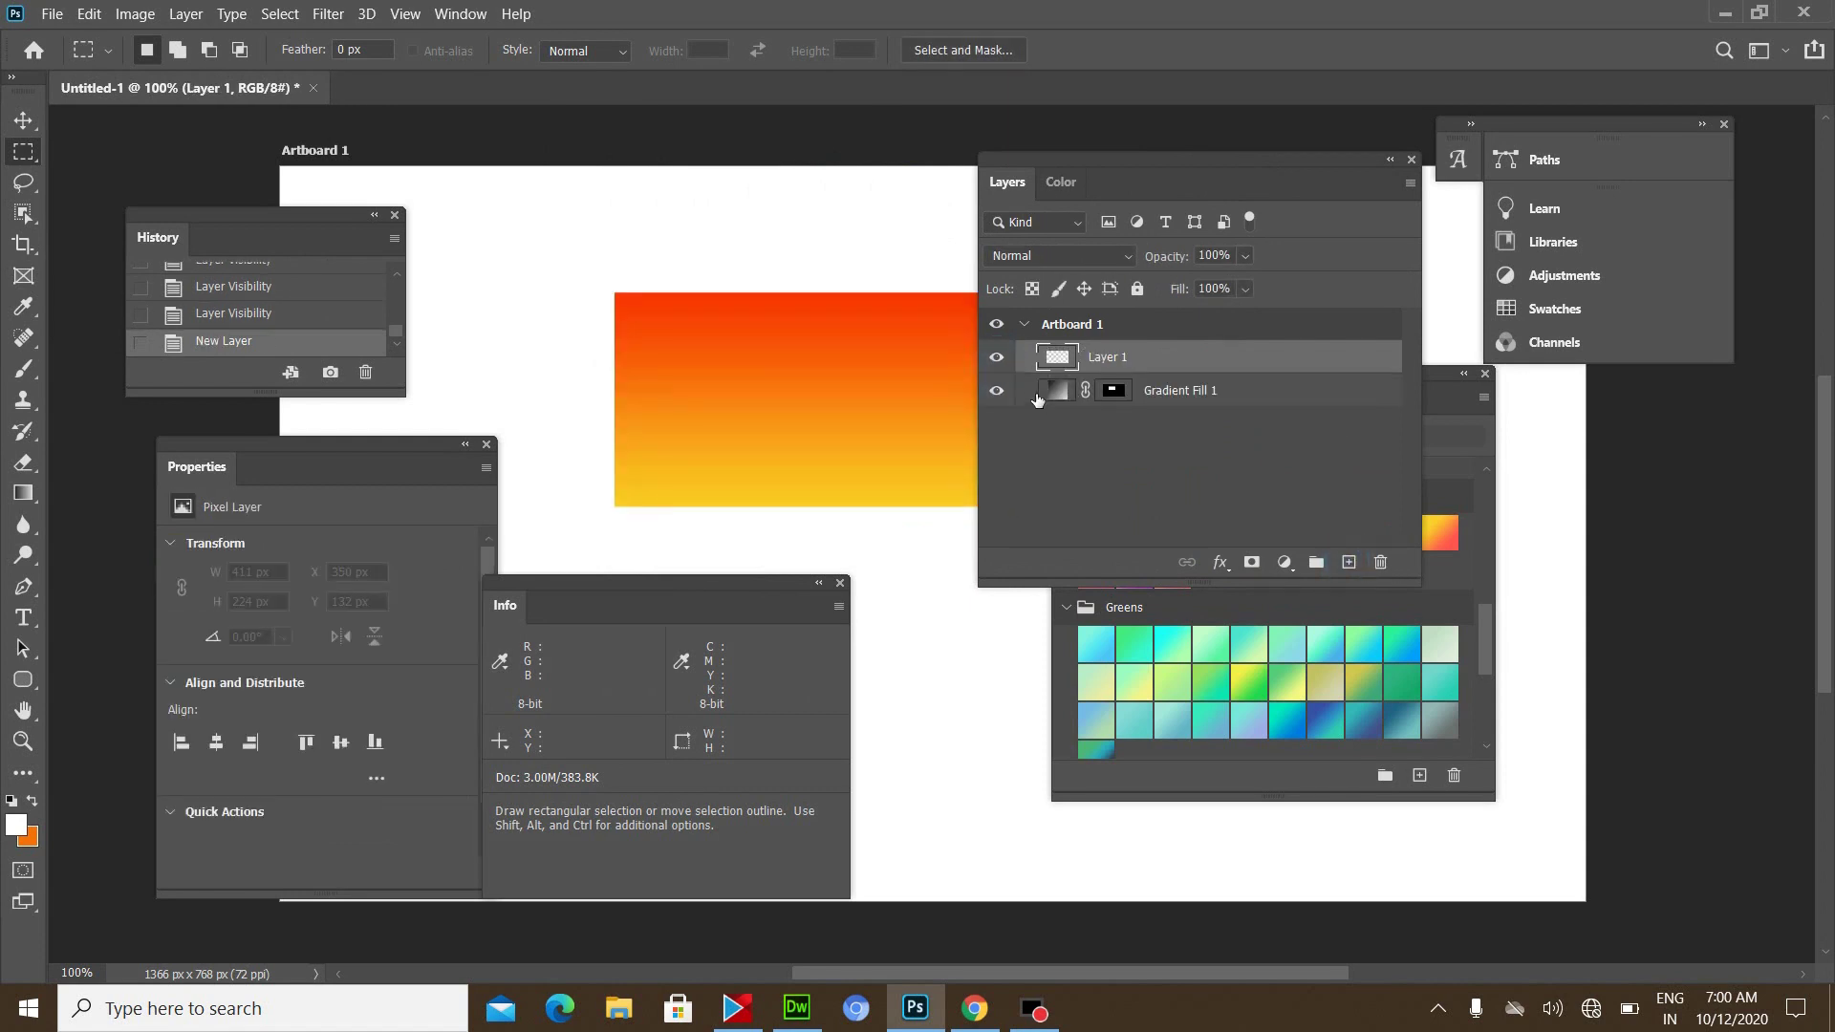
{"action": "left_click", "coordinate": [999, 361]}
{"action": "left_click", "coordinate": [999, 361]}
{"action": "right_click", "coordinate": [24, 153]}
{"action": "left_click", "coordinate": [74, 157]}
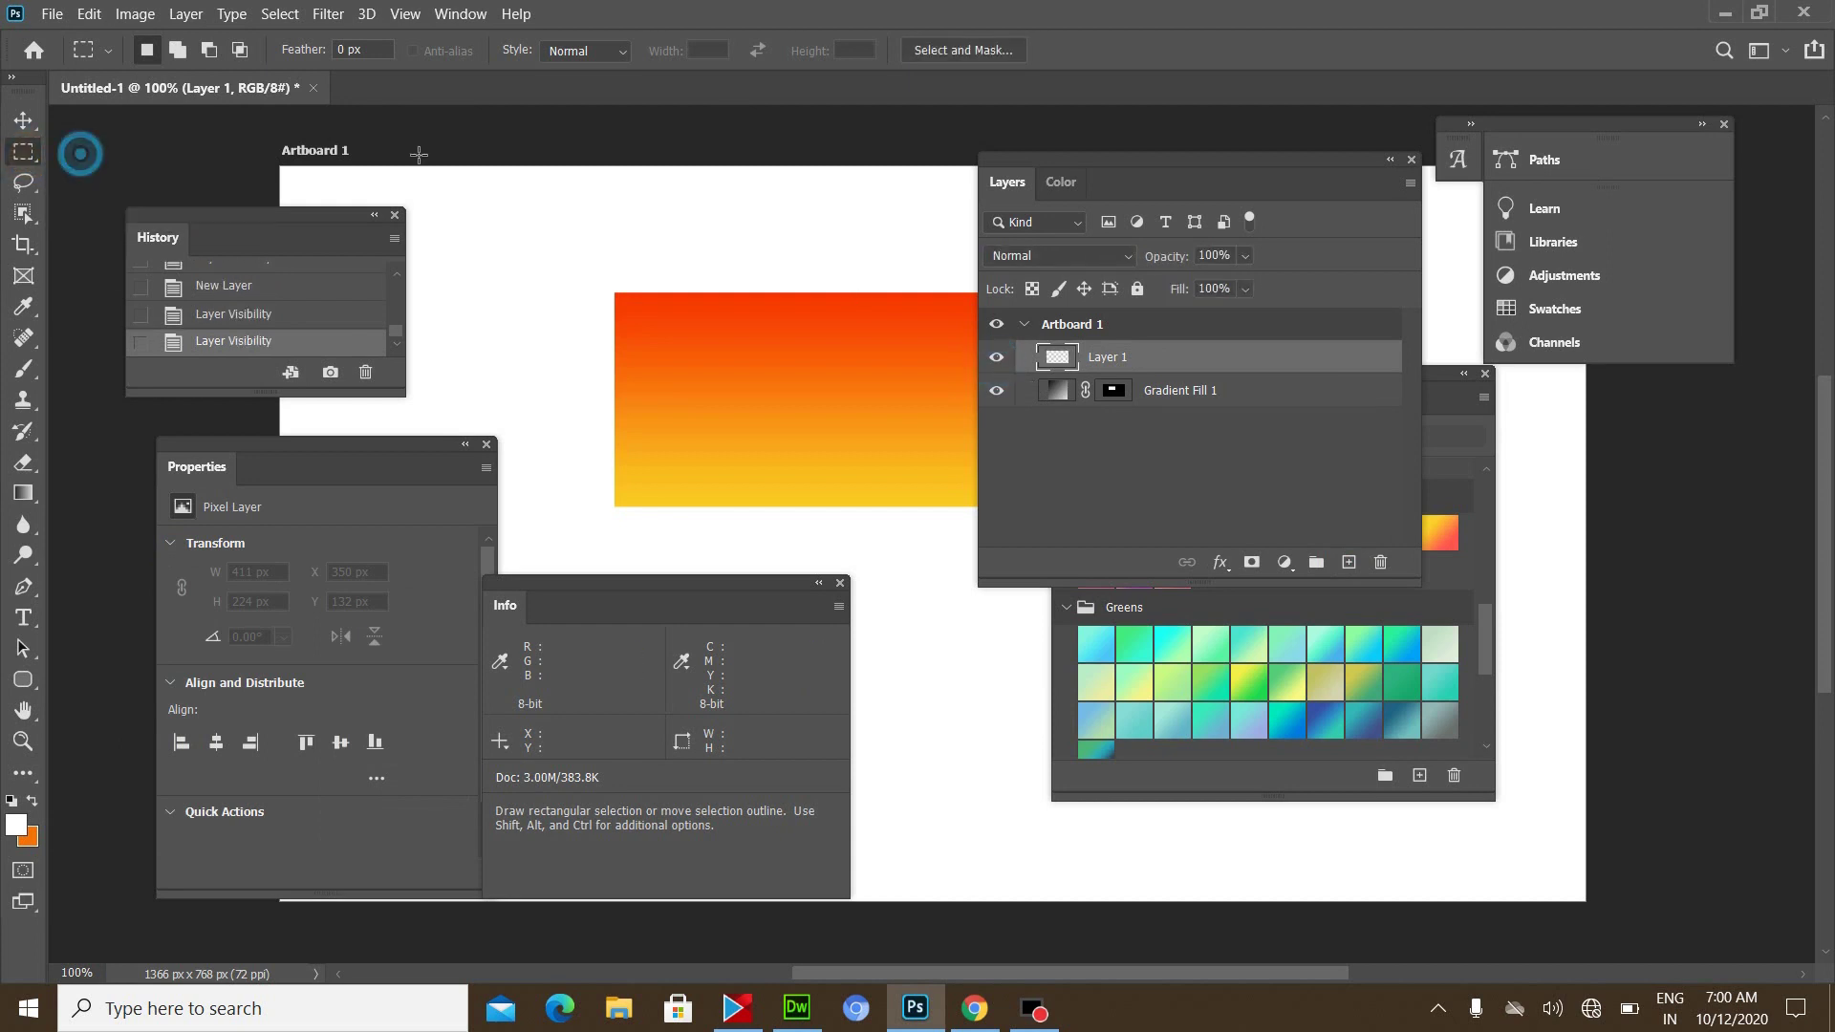
{"action": "left_click_drag", "start_coordinate": [600, 272], "coordinate": [672, 334]}
{"action": "left_click_drag", "start_coordinate": [829, 363], "coordinate": [832, 364]}
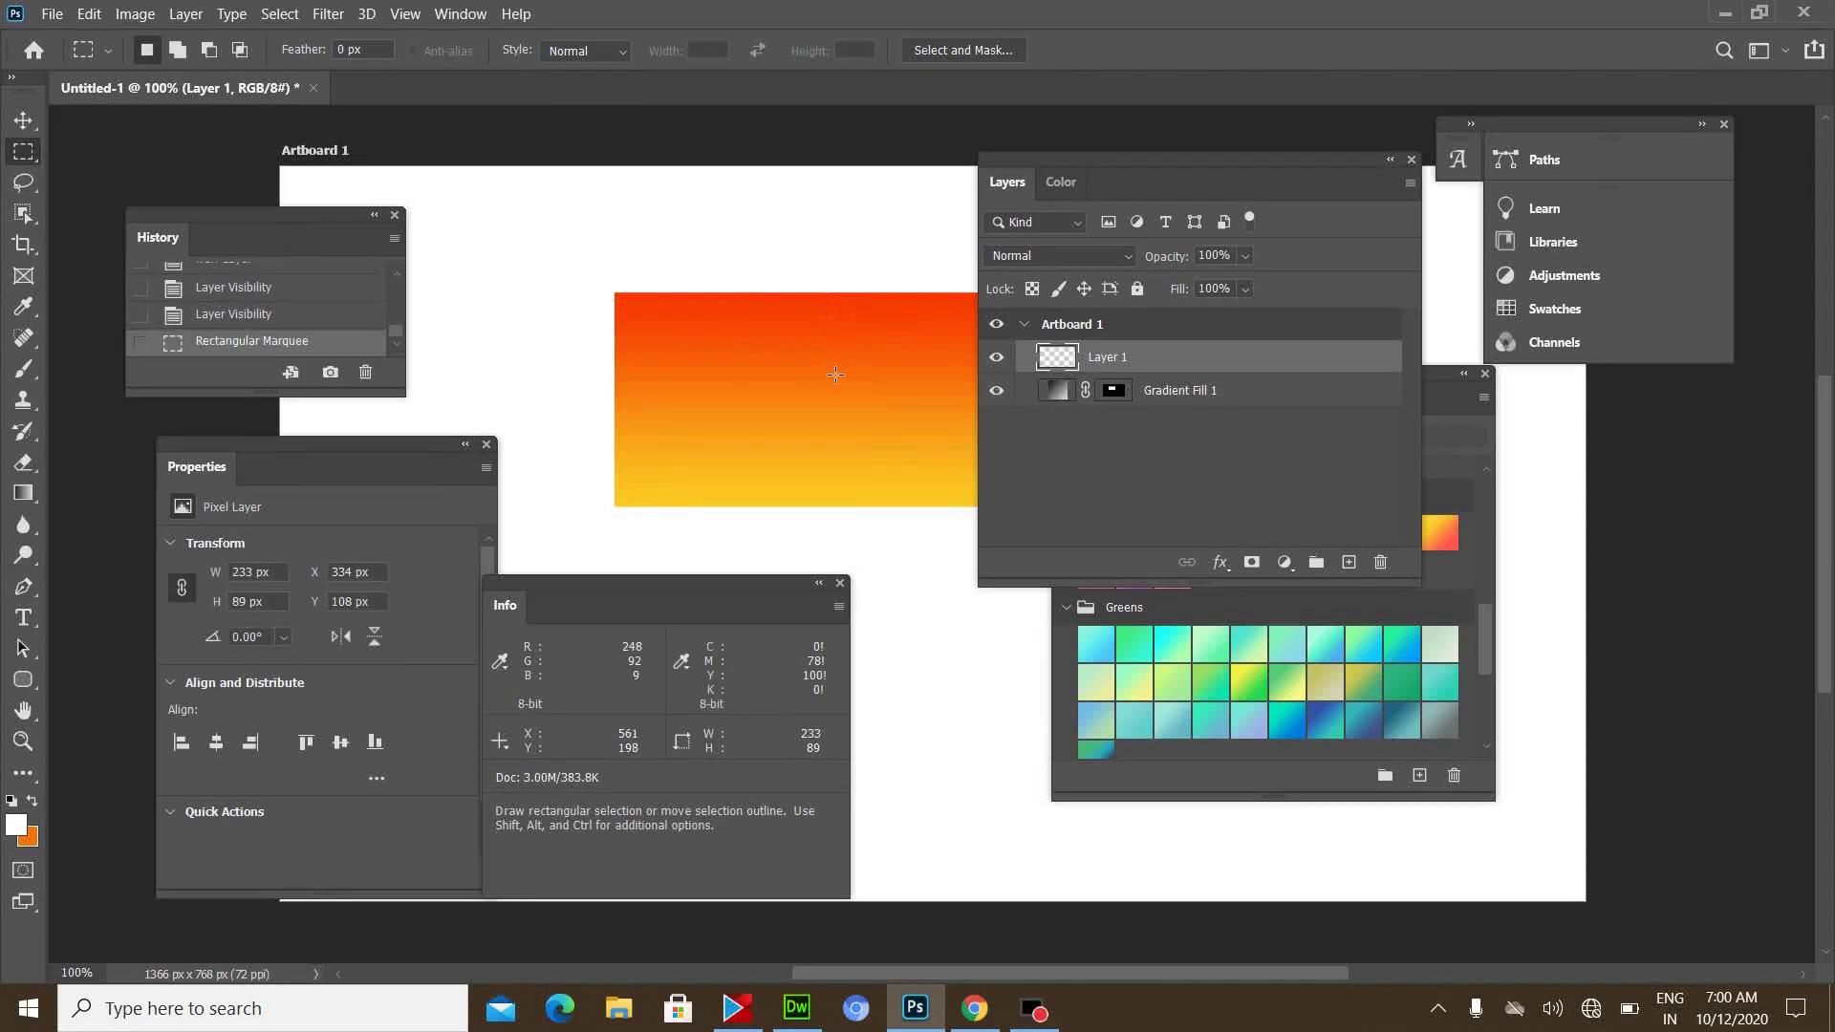
- Fill the marquee with a Greens gradient as Gradient Fill 2, then move the Gradients panel aside
{"action": "left_click", "coordinate": [1152, 656]}
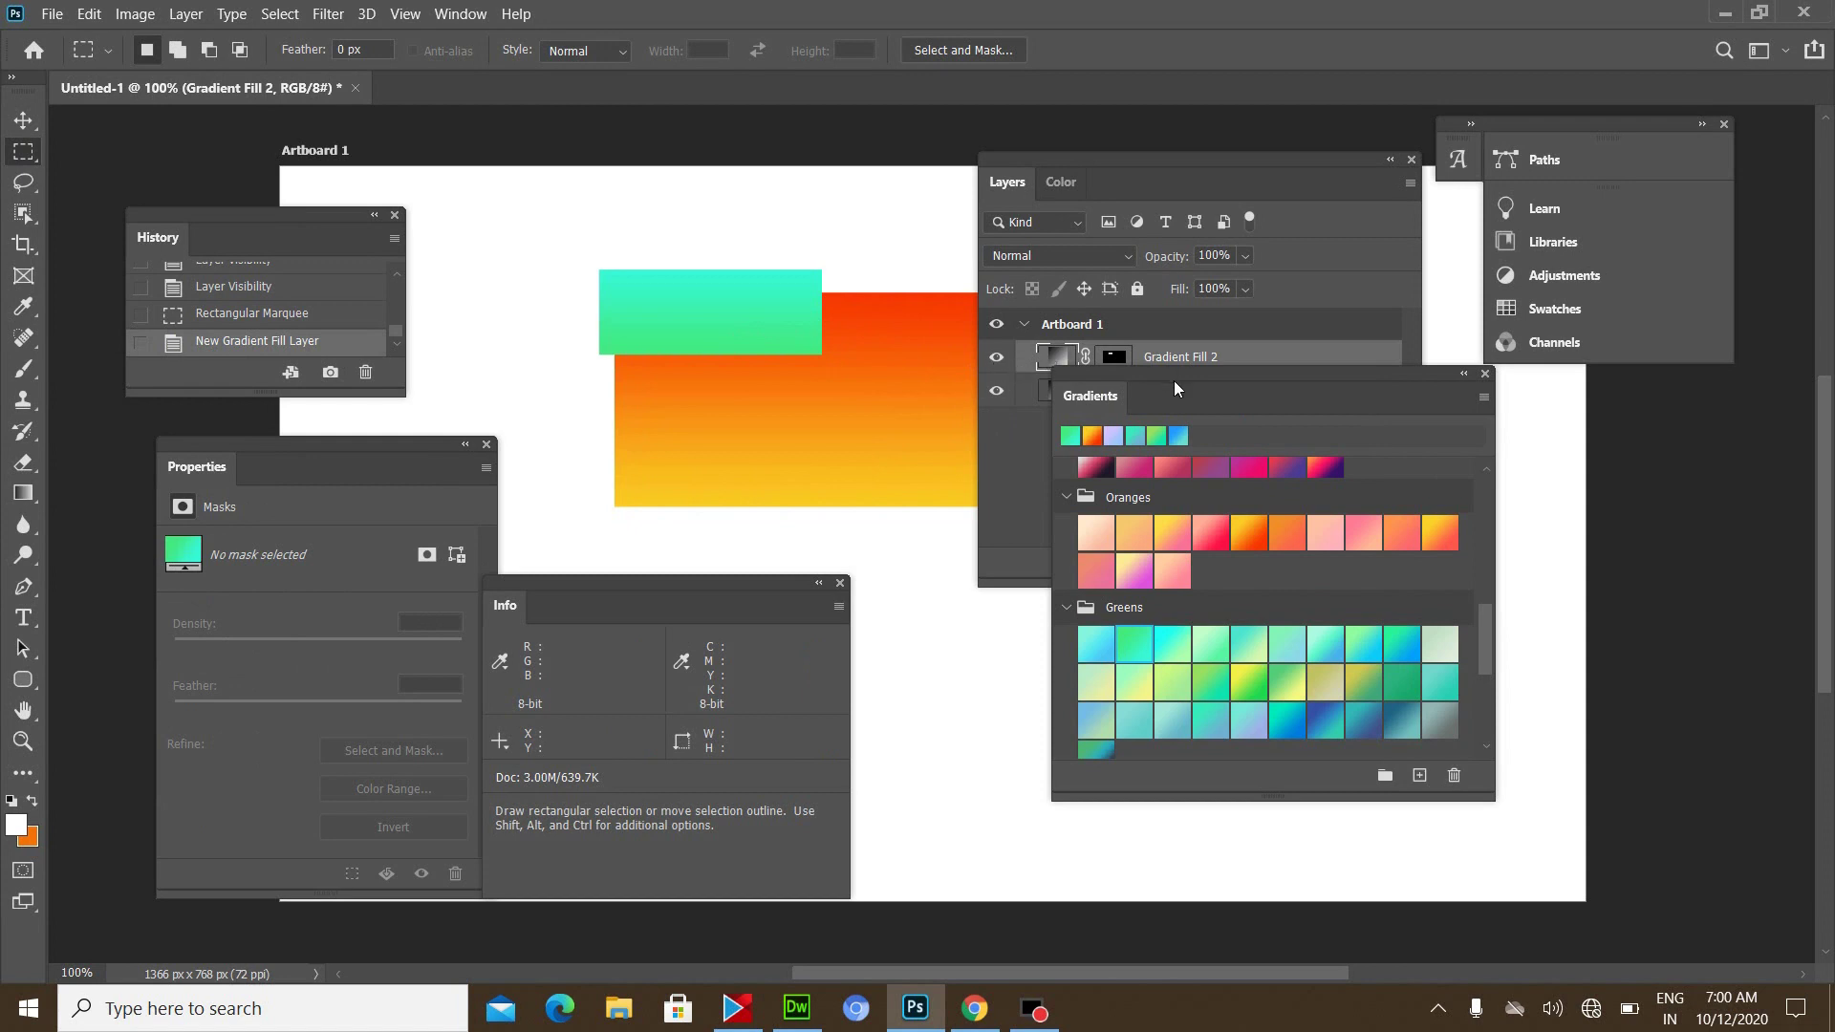
{"action": "left_click_drag", "start_coordinate": [1361, 388], "coordinate": [1452, 471]}
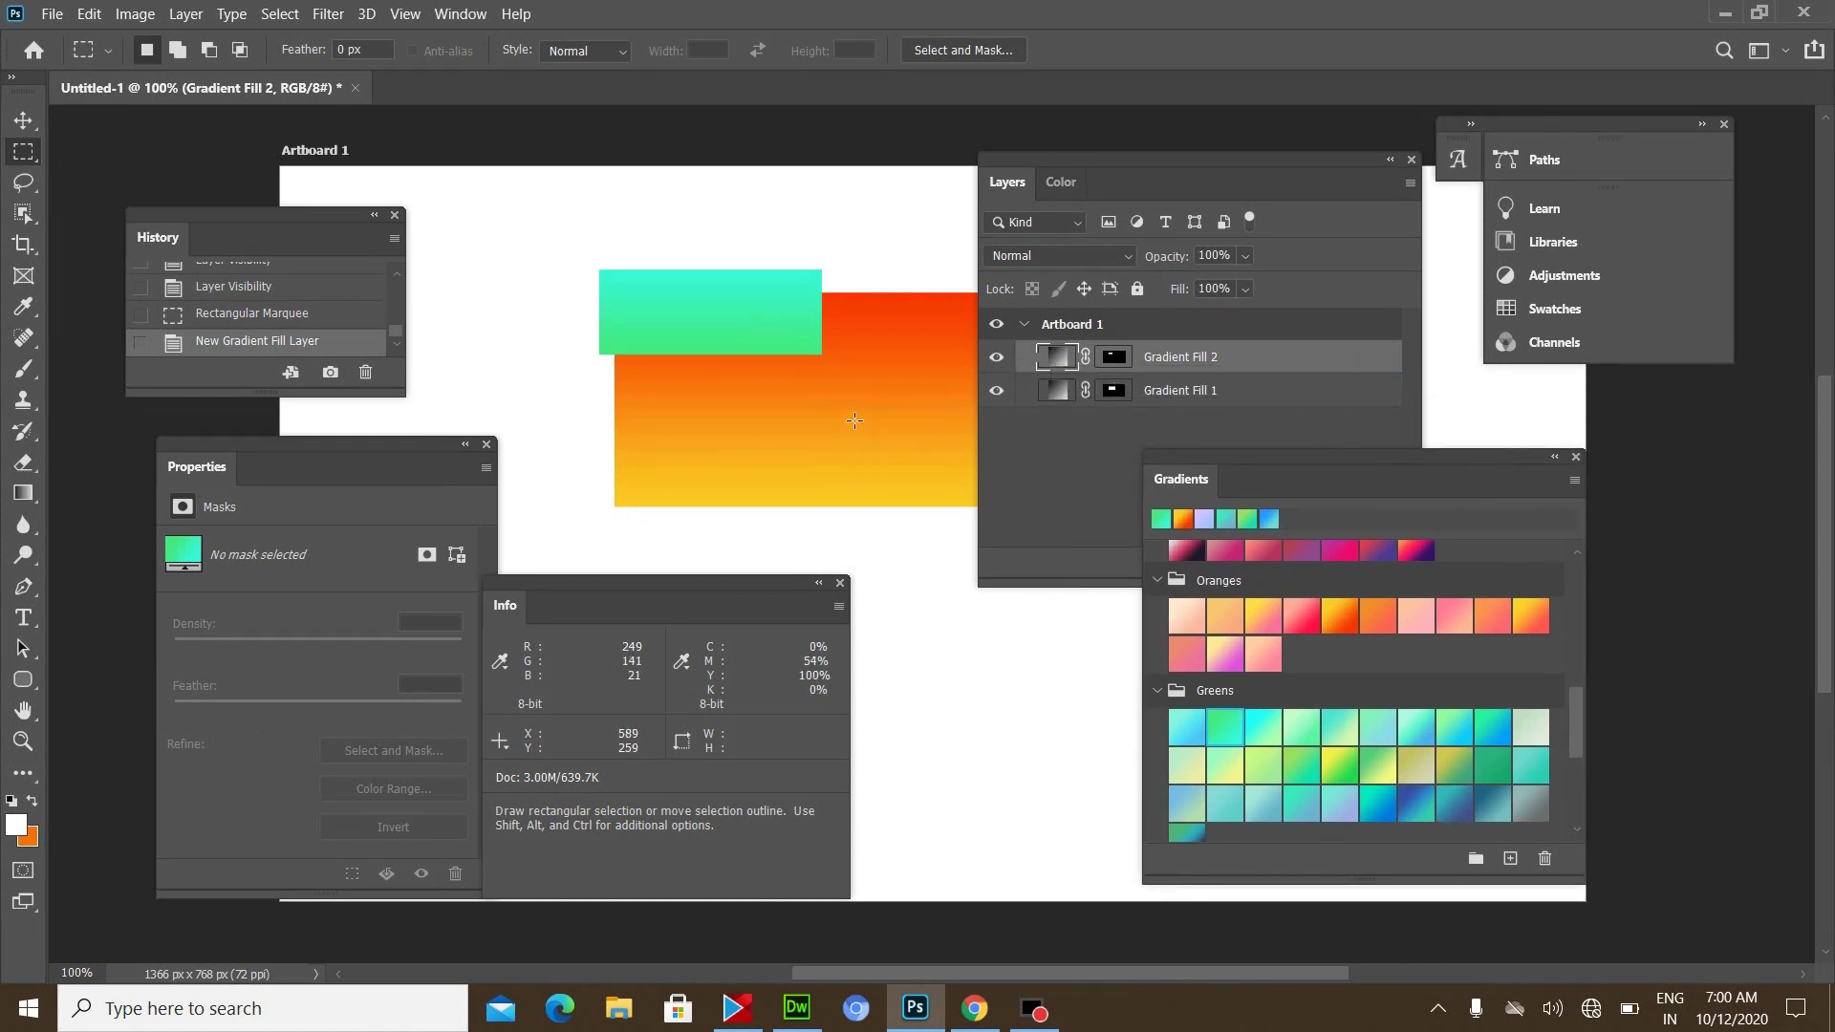
{"action": "left_click_drag", "start_coordinate": [1228, 403], "coordinate": [1195, 429]}
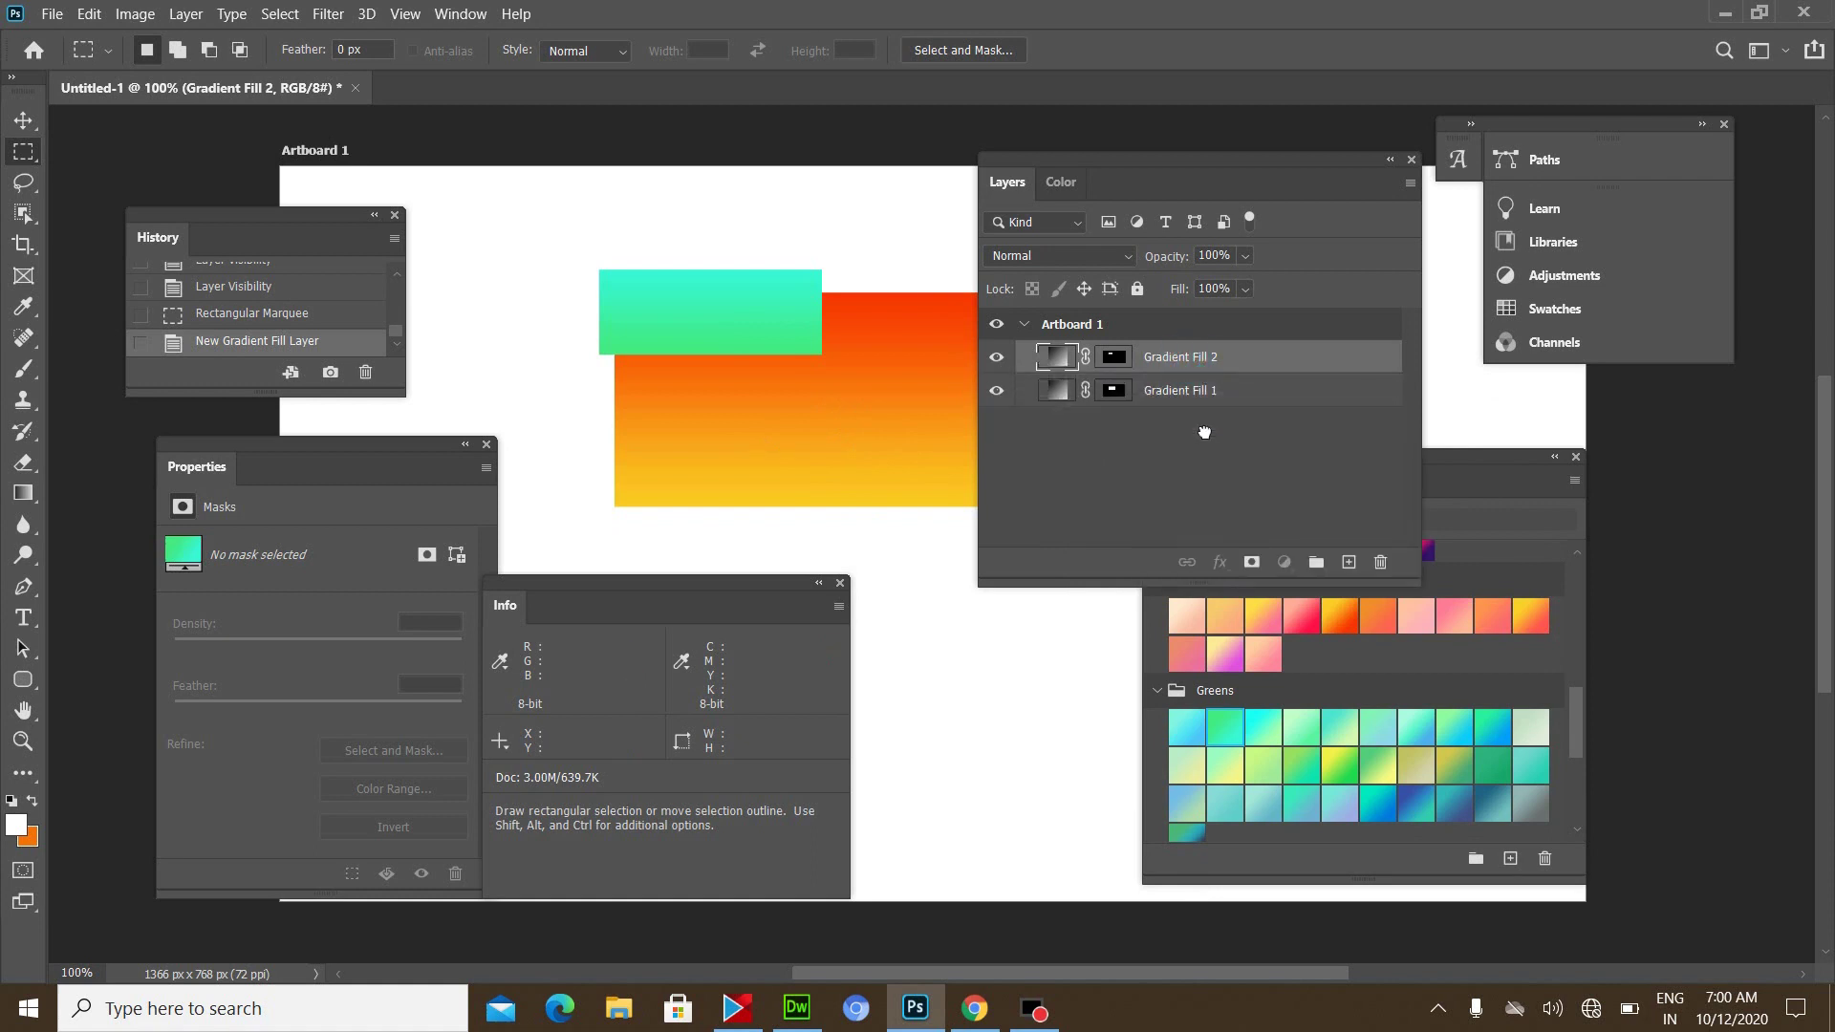
- Reorder Gradient Fill 2 below then above Gradient Fill 1, and move the Layers panel lower centre
{"action": "left_click_drag", "start_coordinate": [1146, 358], "coordinate": [1132, 400]}
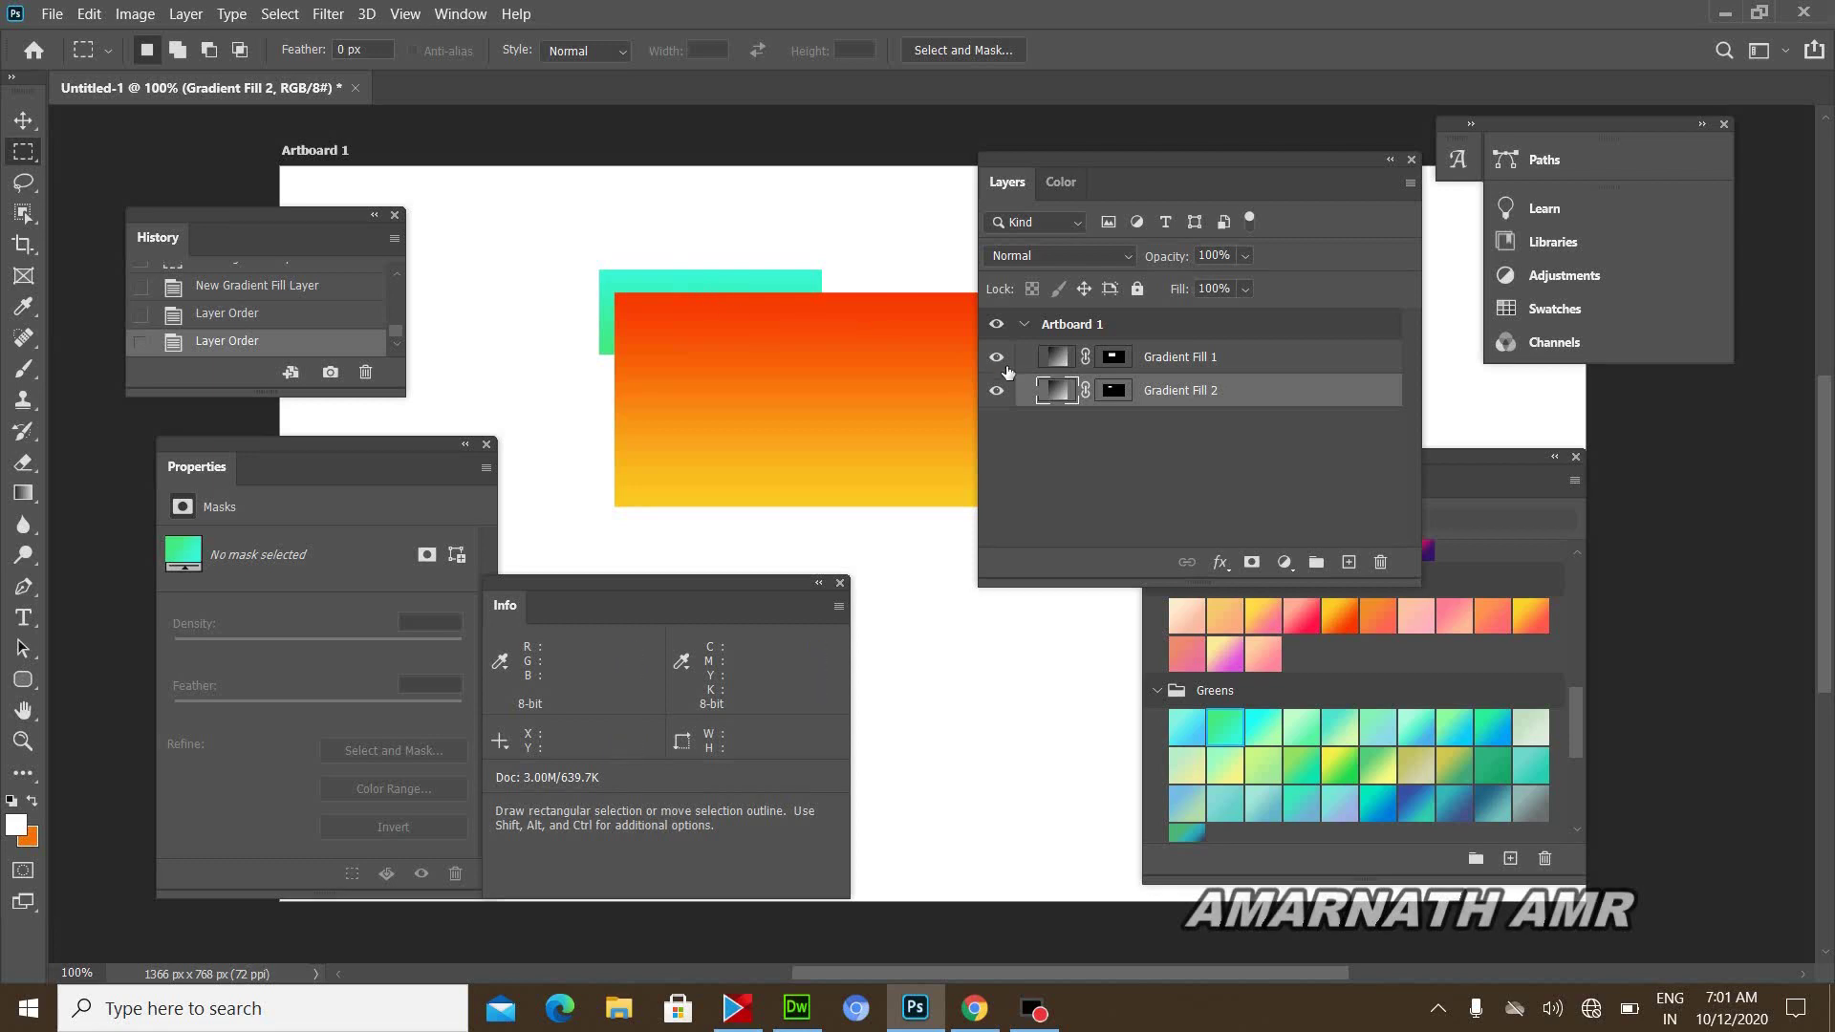
{"action": "left_click_drag", "start_coordinate": [1183, 393], "coordinate": [1185, 368]}
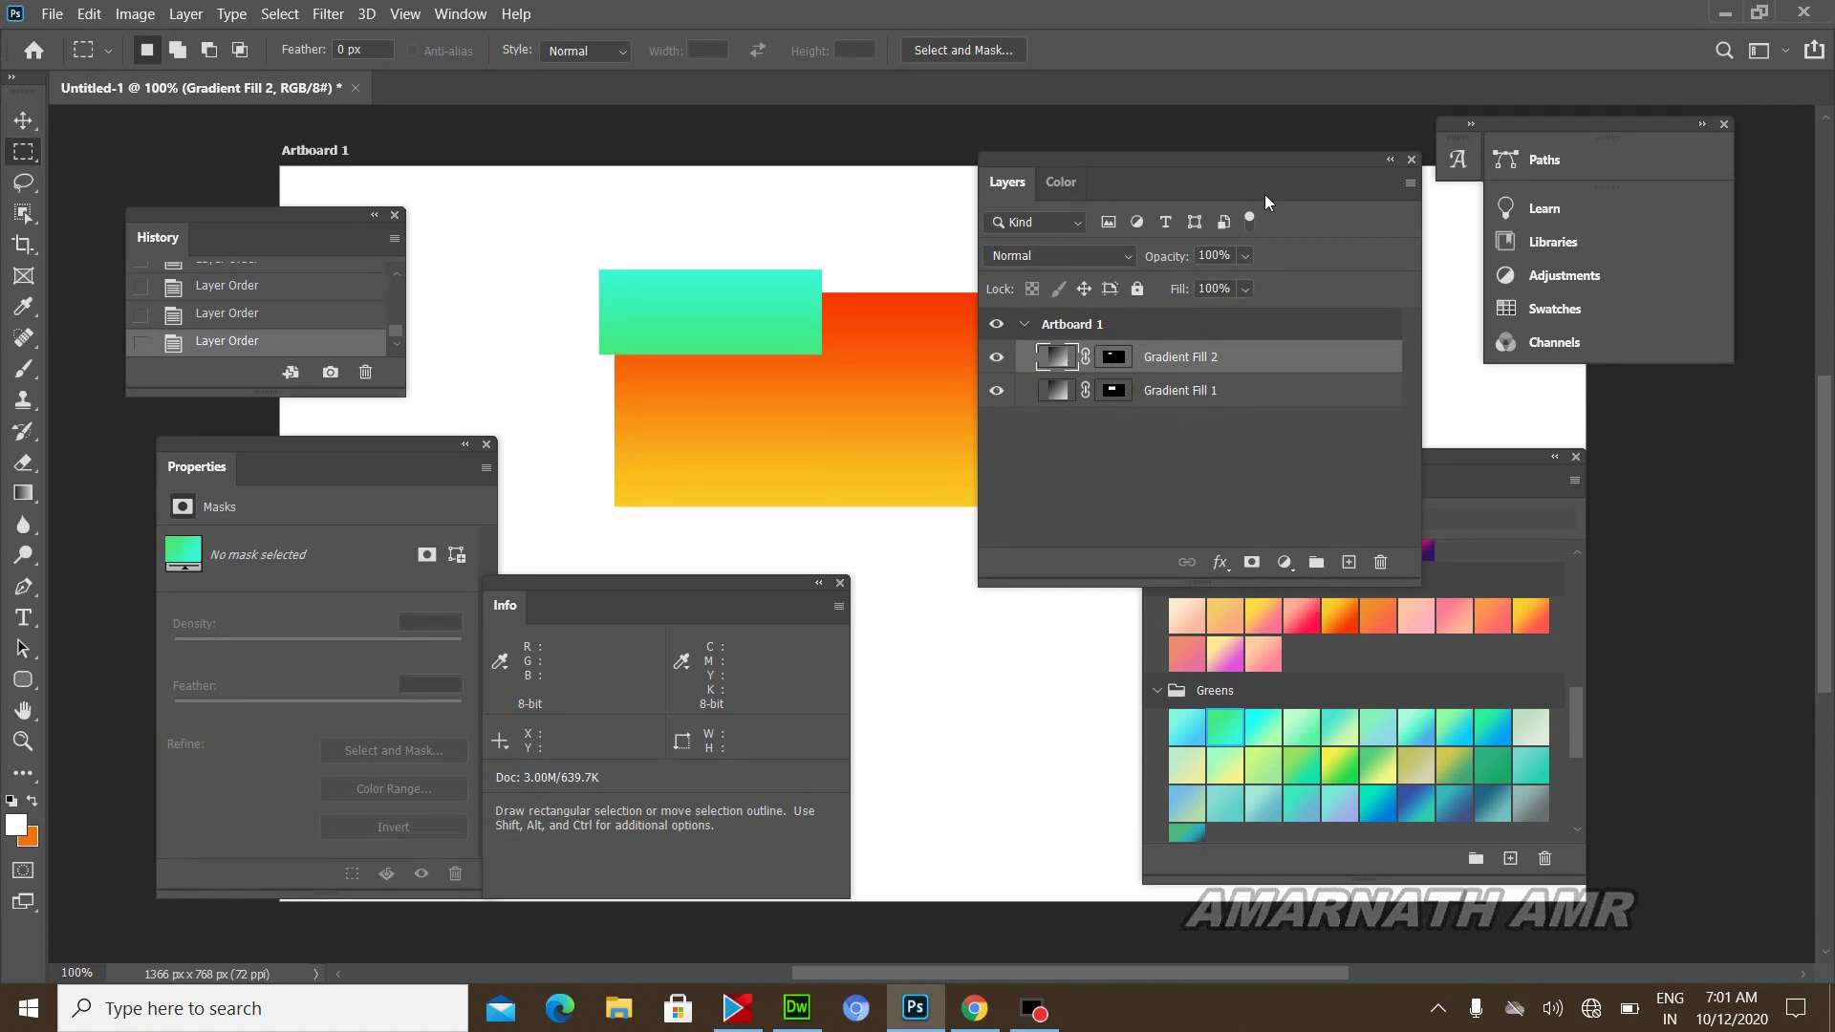
{"action": "mouse_move", "coordinate": [1265, 199]}
{"action": "left_mouse_down"}
{"action": "mouse_move", "coordinate": [971, 420]}
{"action": "mouse_move", "coordinate": [1010, 480]}
{"action": "left_mouse_up"}
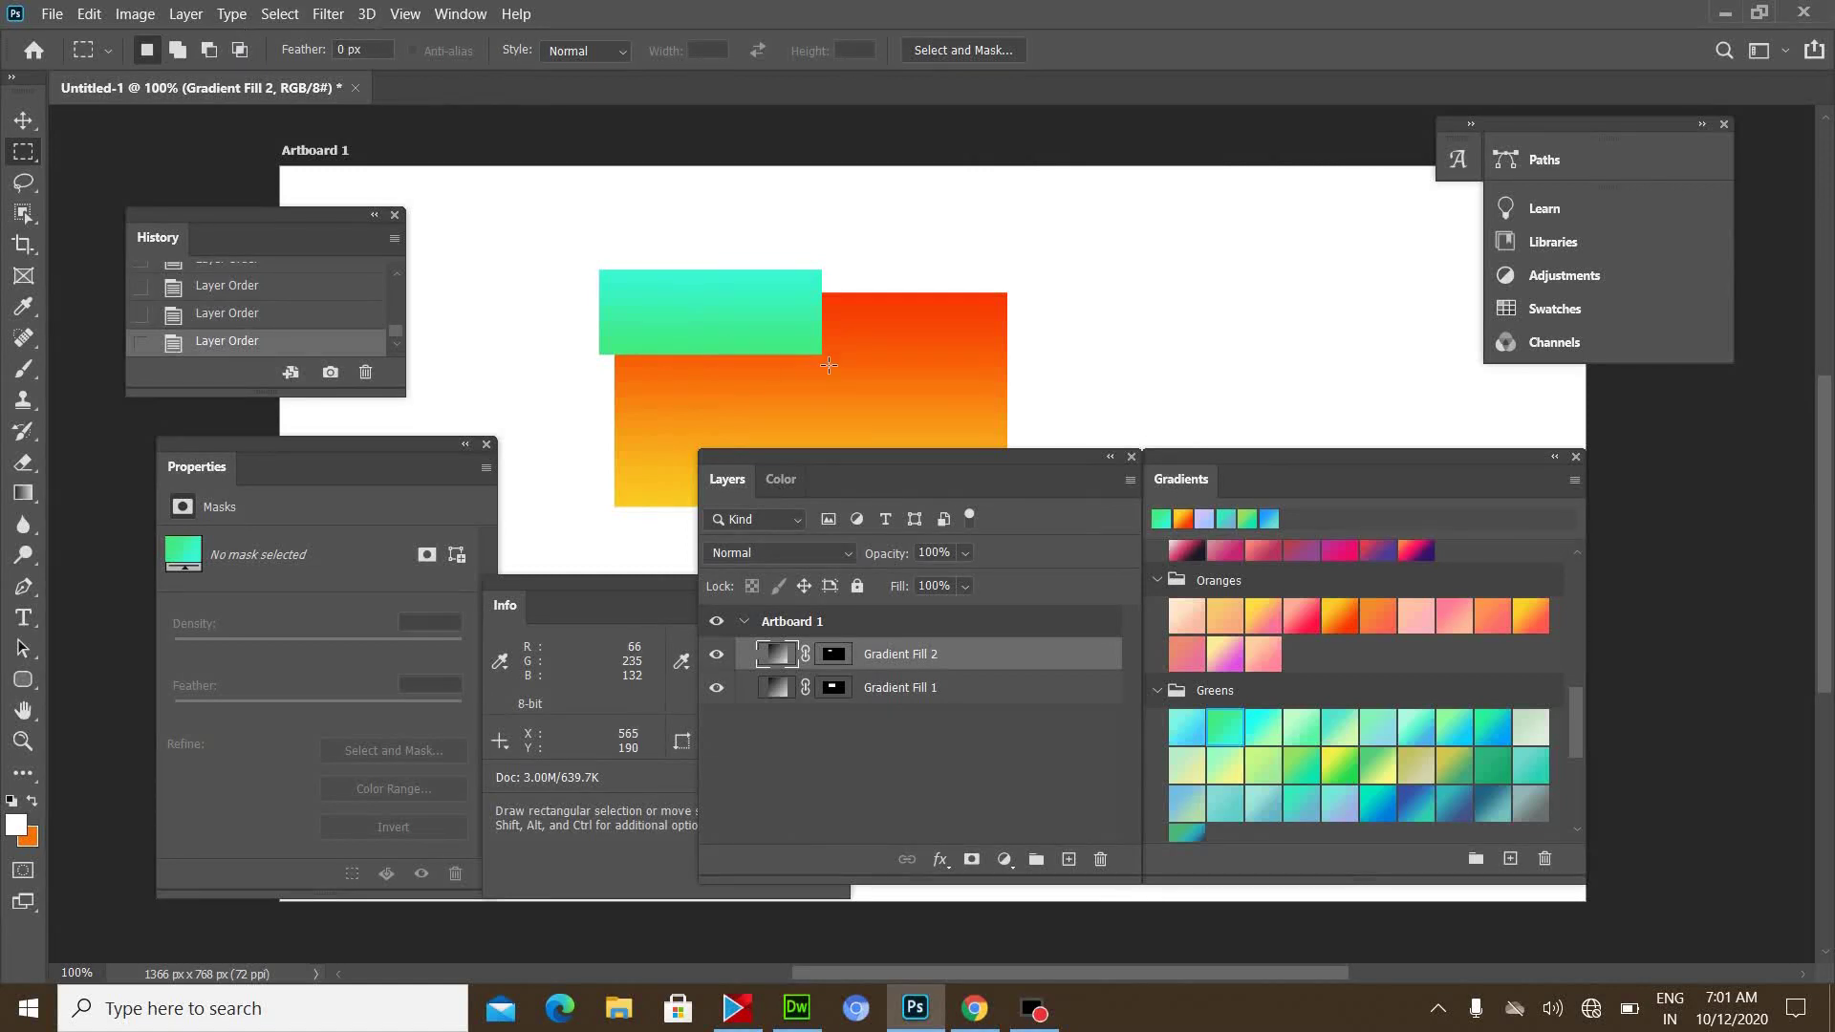
- Open Interface preferences from the Edit menu and move the Preferences window right
{"action": "left_click", "coordinate": [91, 15]}
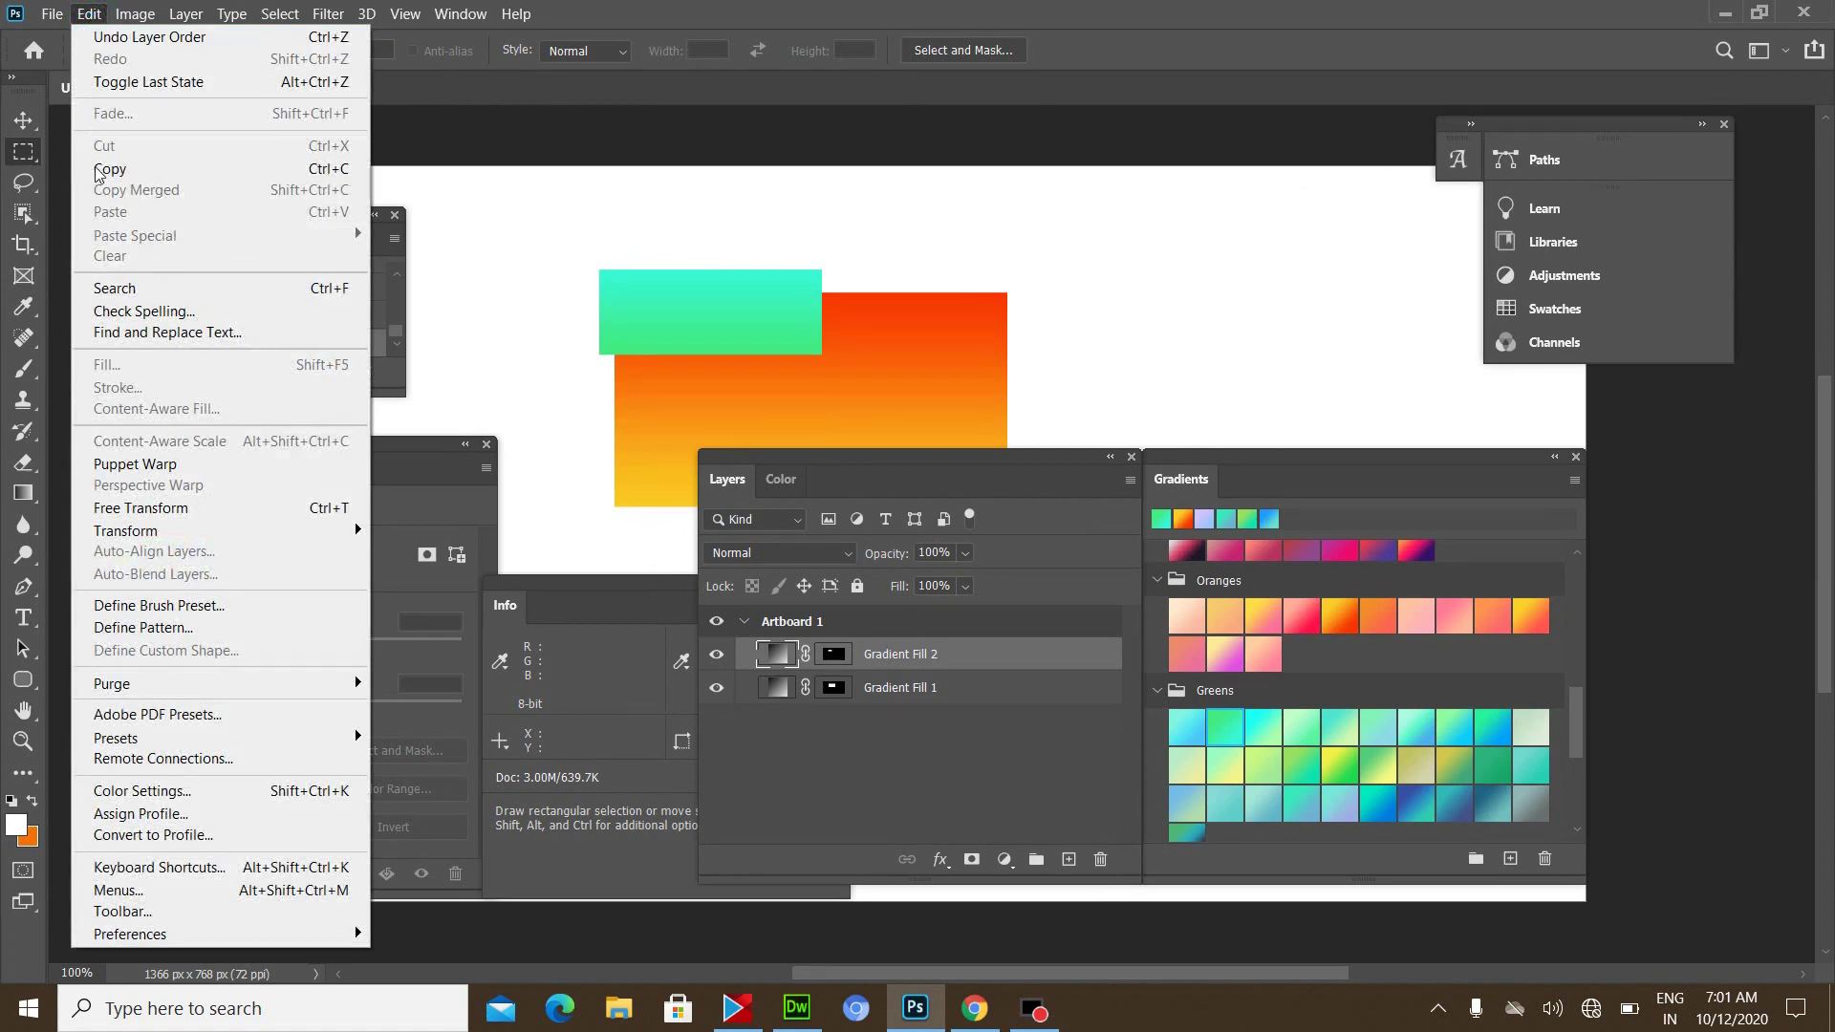
{"action": "left_click", "coordinate": [87, 13]}
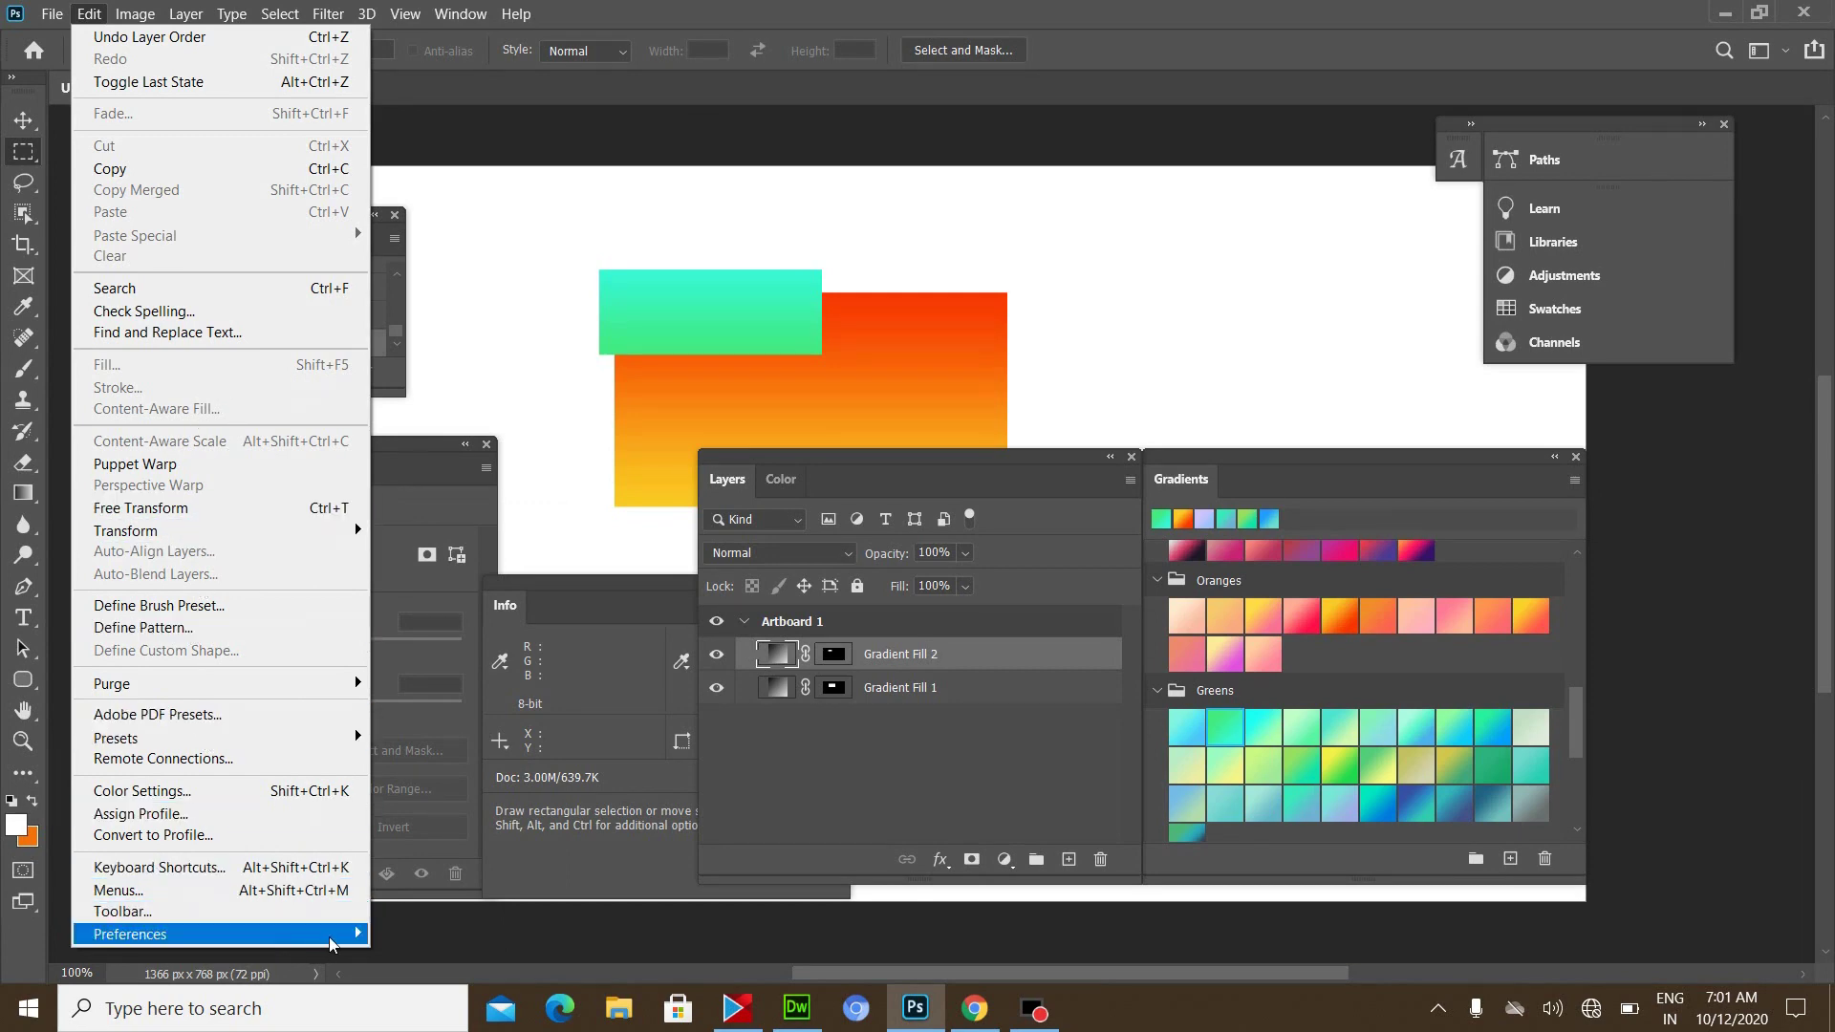
{"action": "mouse_move", "coordinate": [129, 933]}
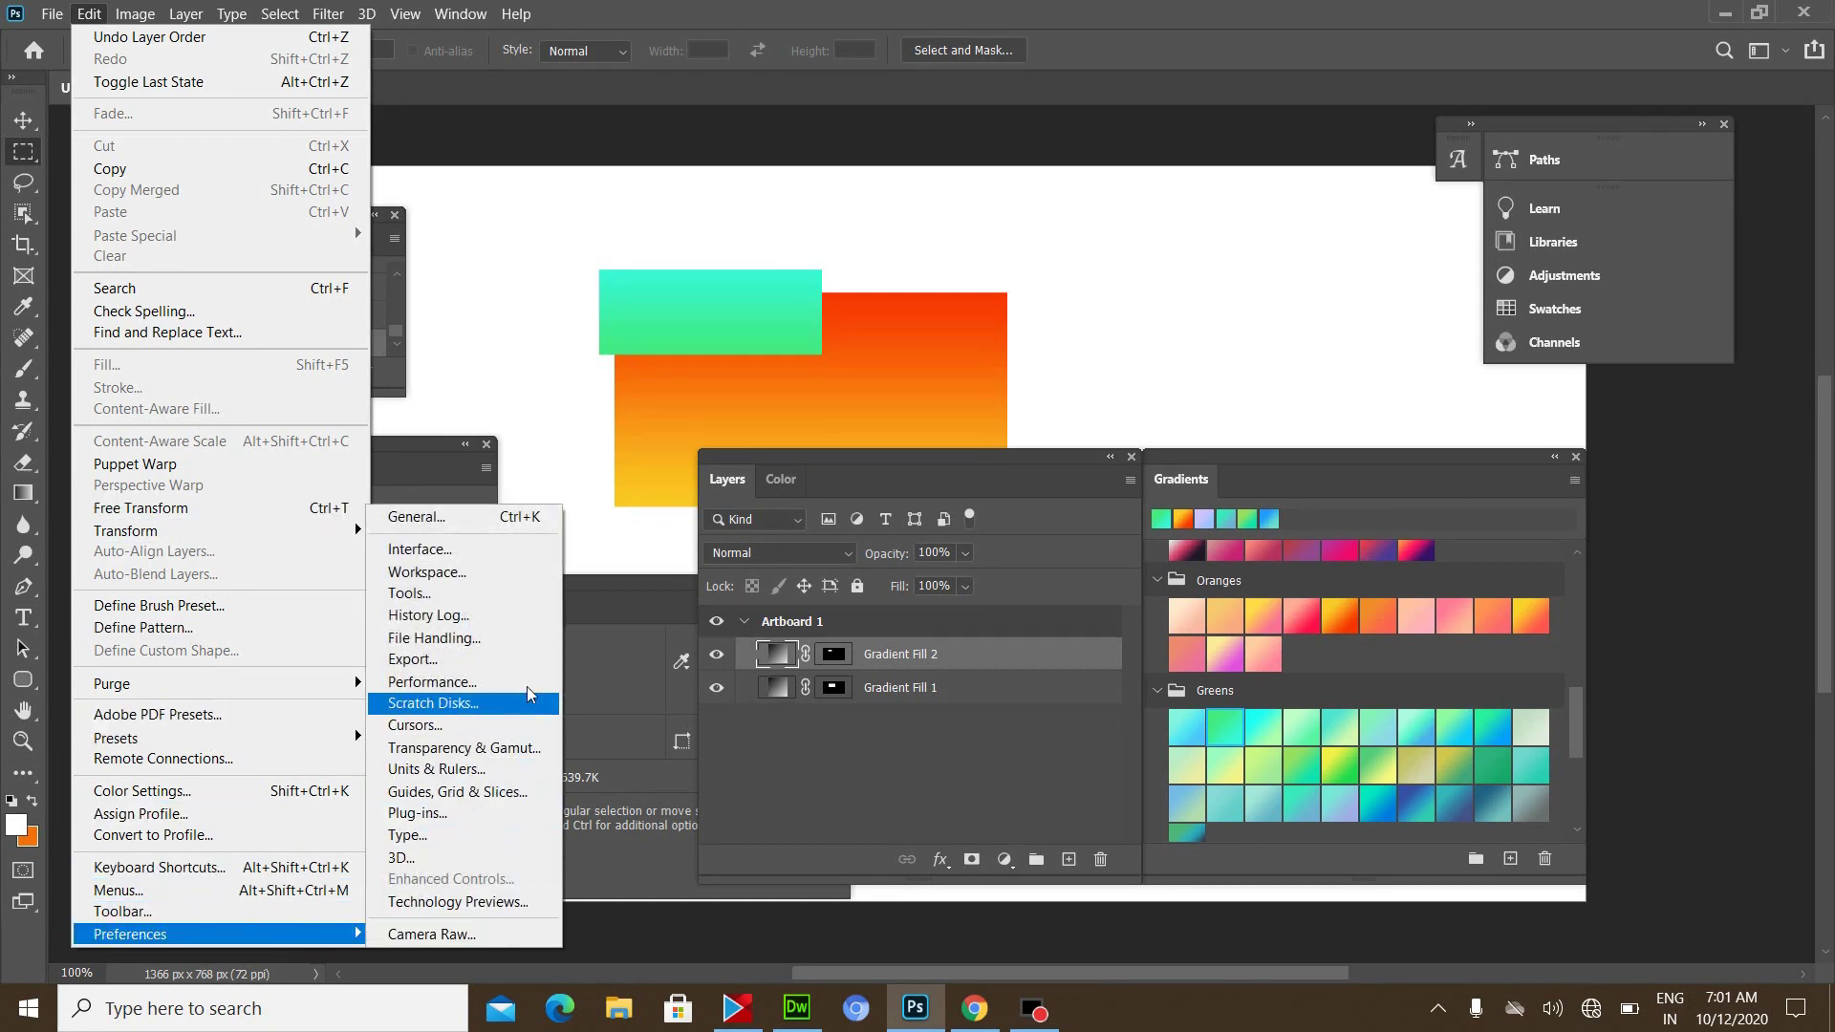
{"action": "left_click", "coordinate": [511, 560]}
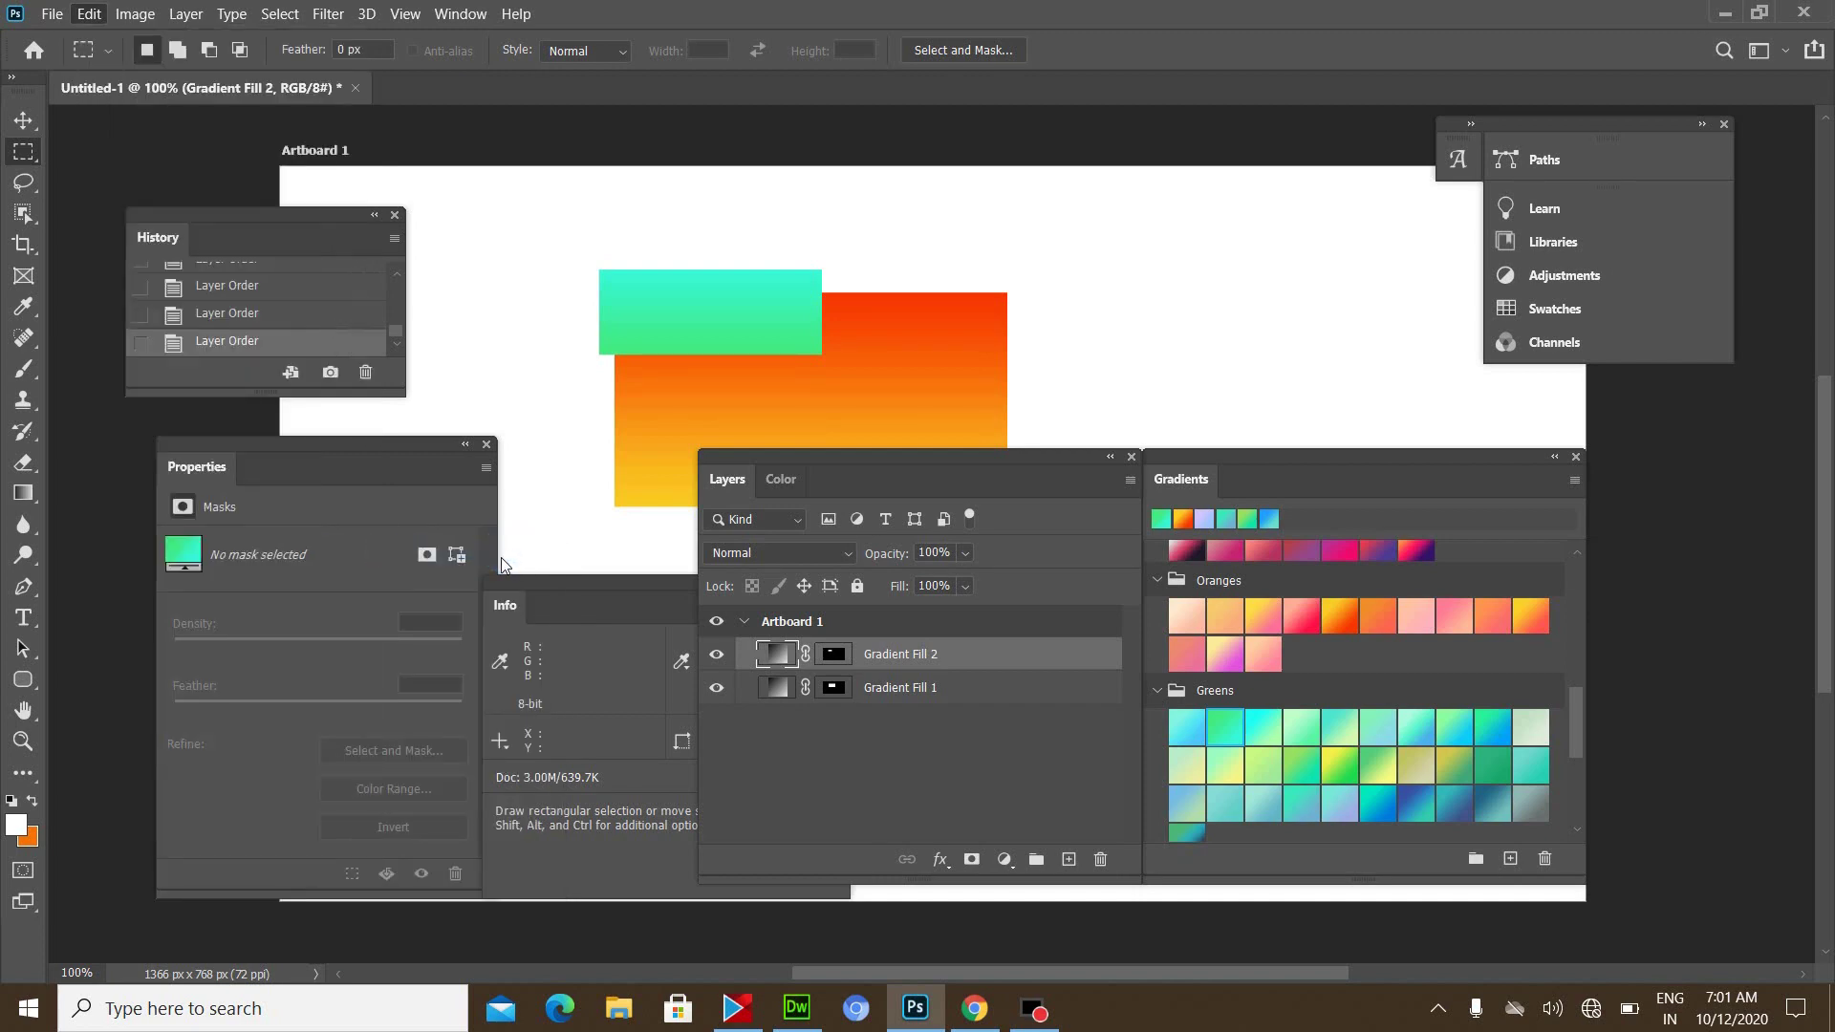
{"action": "left_click_drag", "start_coordinate": [719, 214], "coordinate": [1062, 201]}
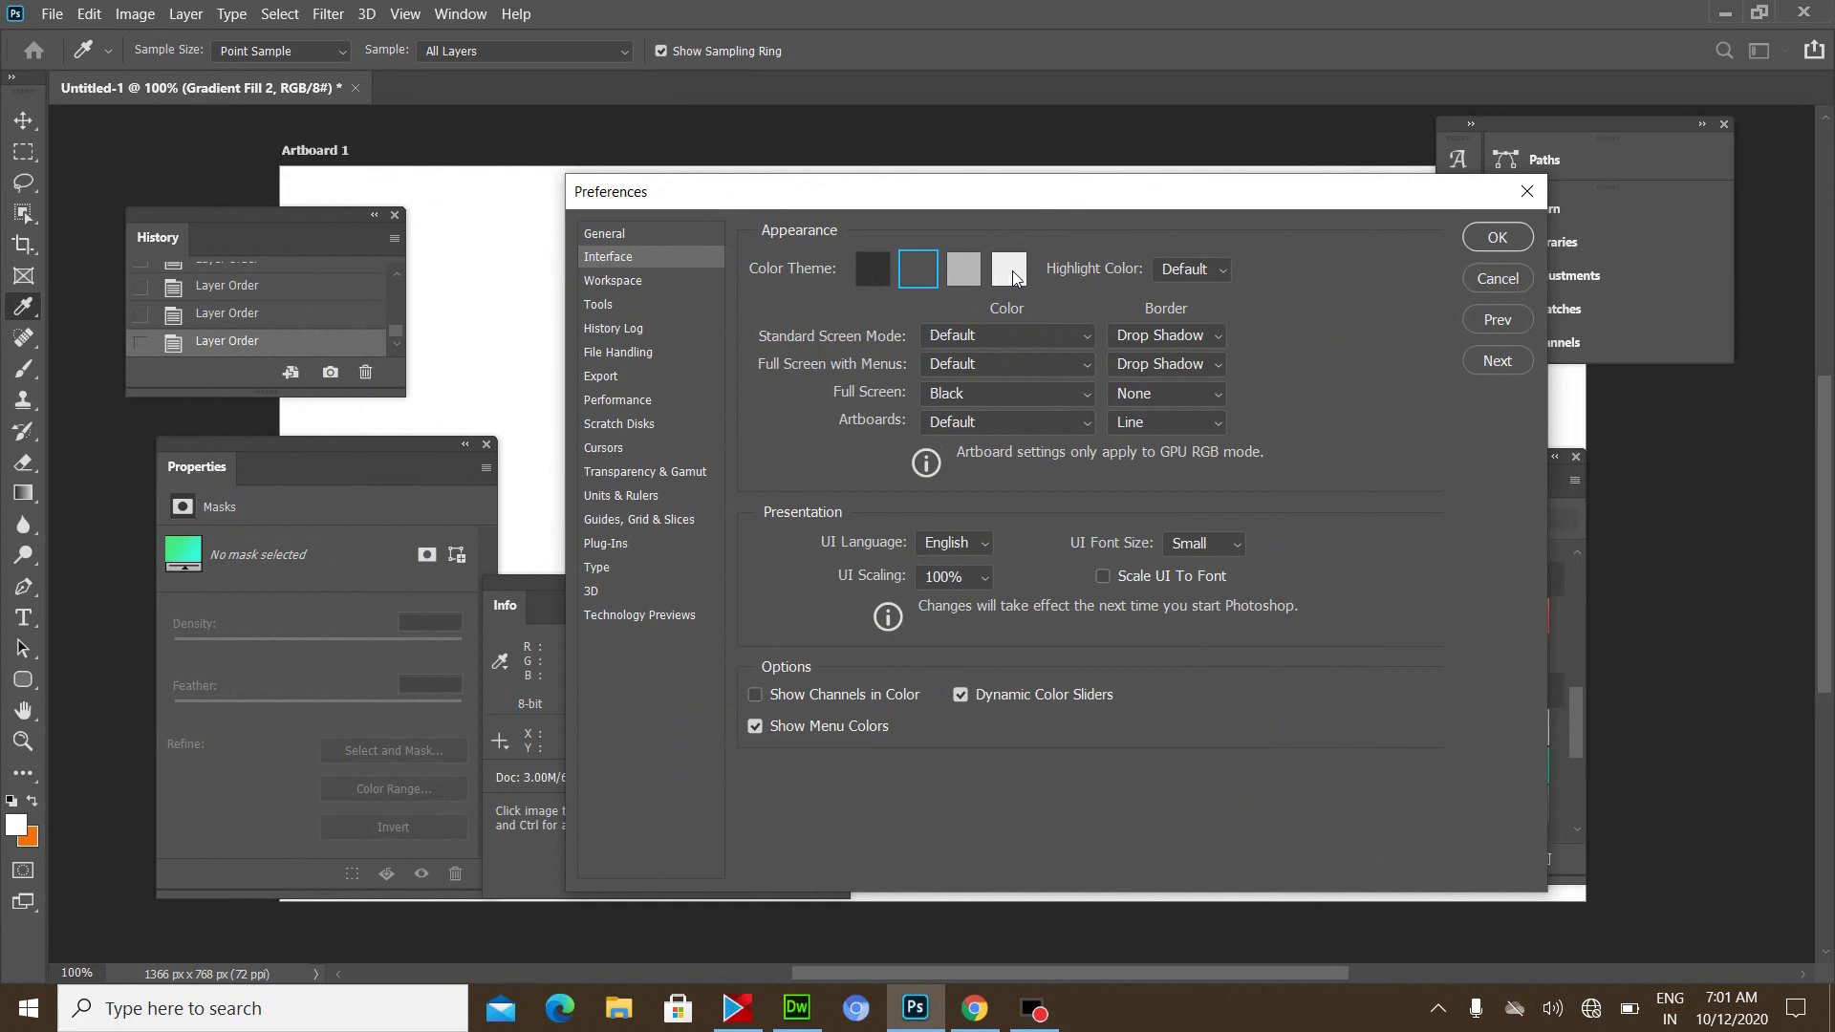
- Try each Color Theme swatch, settle on the darkest, and view the Highlight Color choices
{"action": "left_click", "coordinate": [874, 269]}
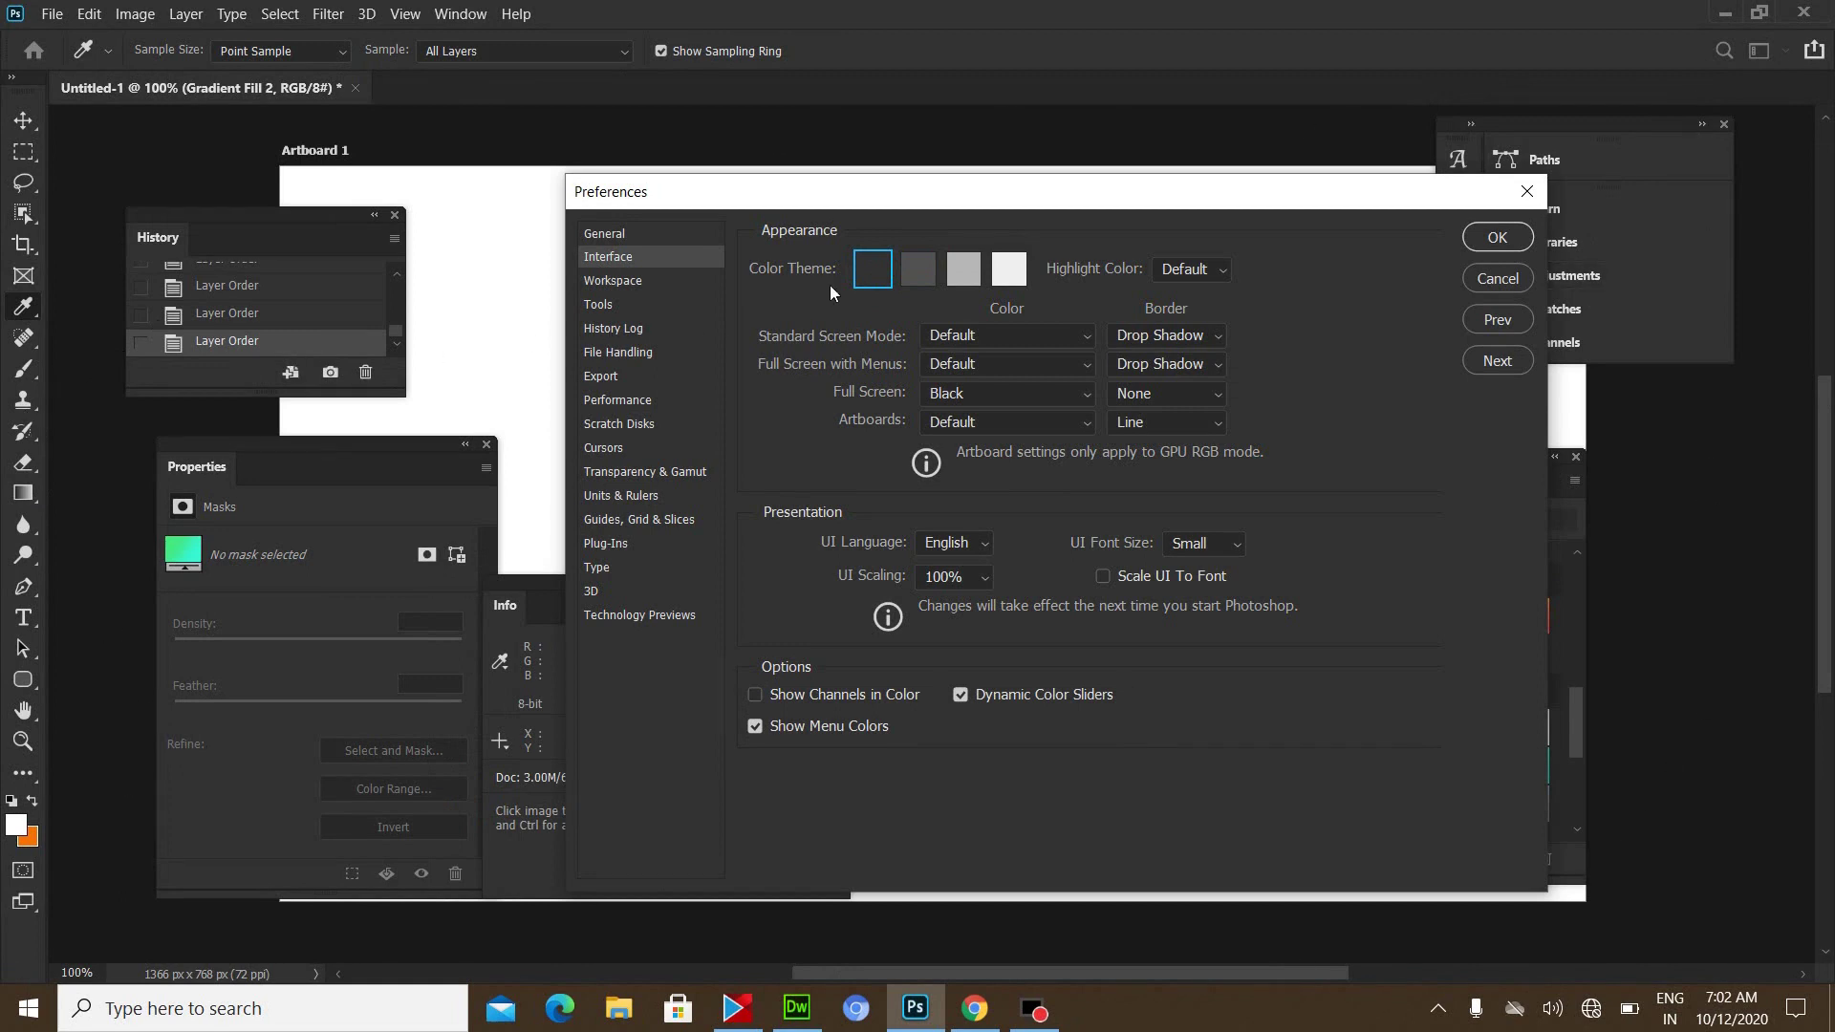
{"action": "left_click", "coordinate": [915, 278]}
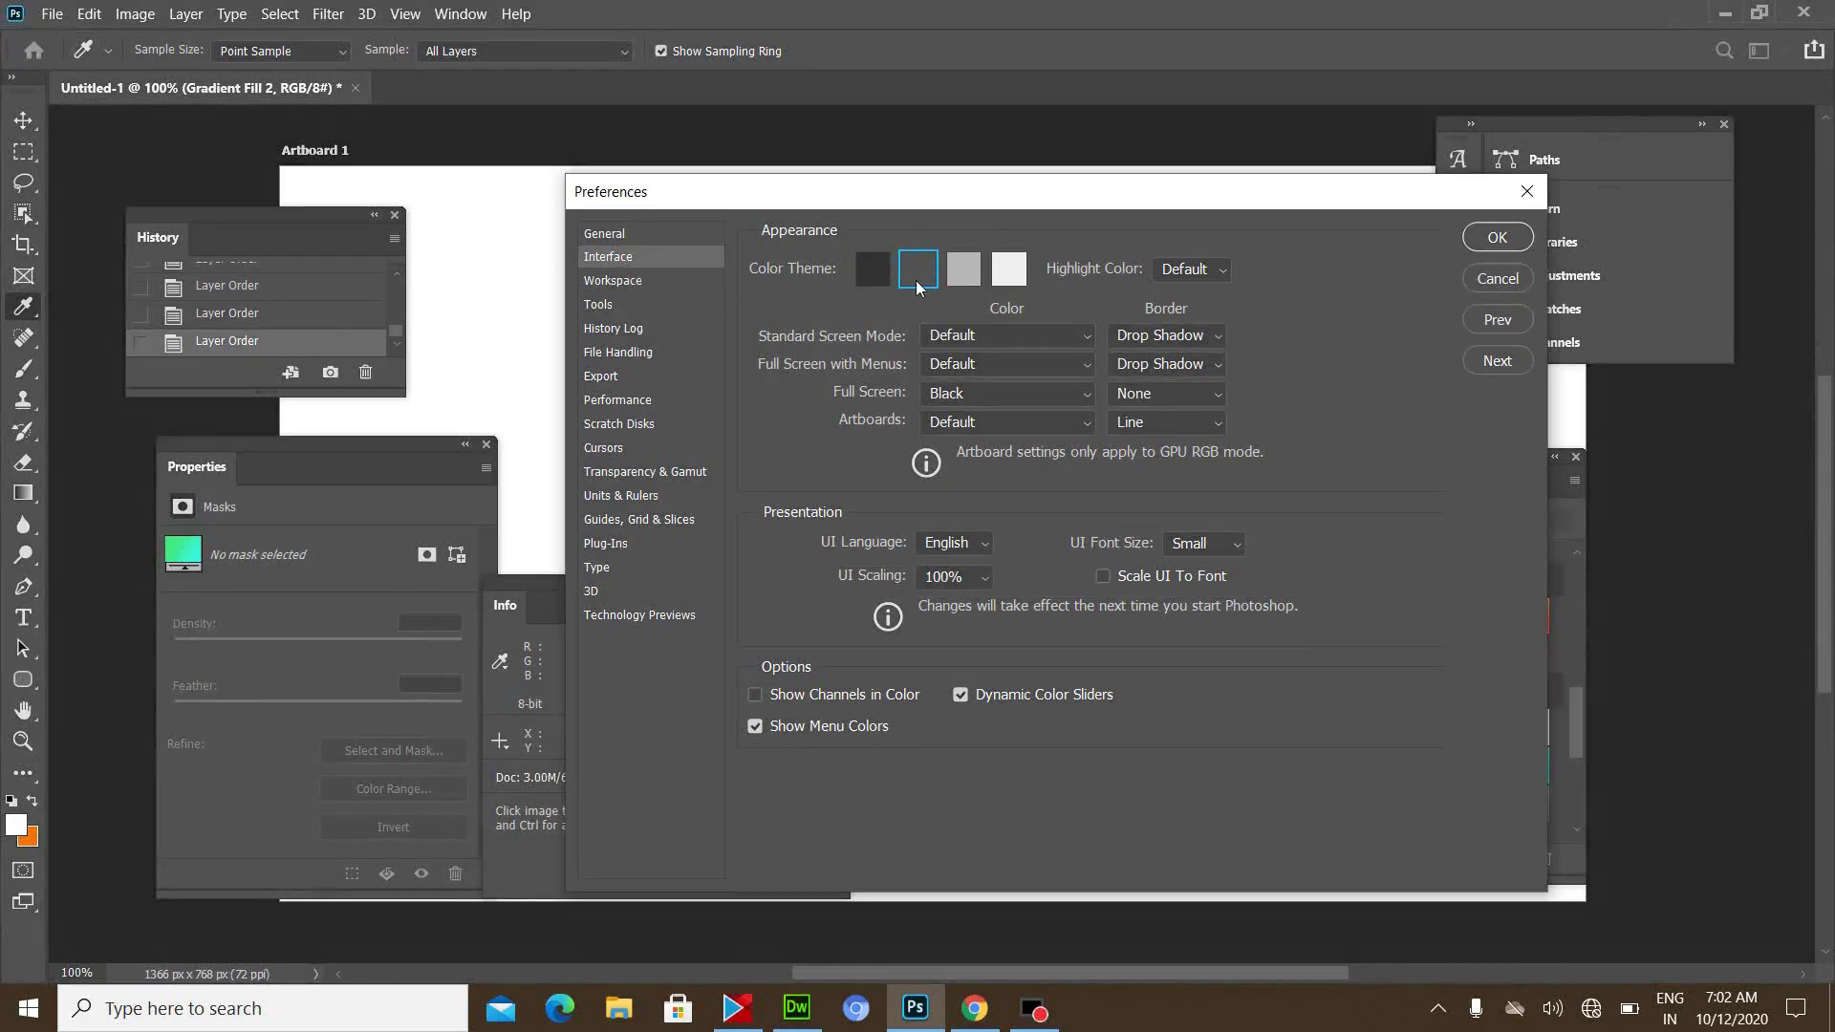
{"action": "left_click", "coordinate": [976, 274]}
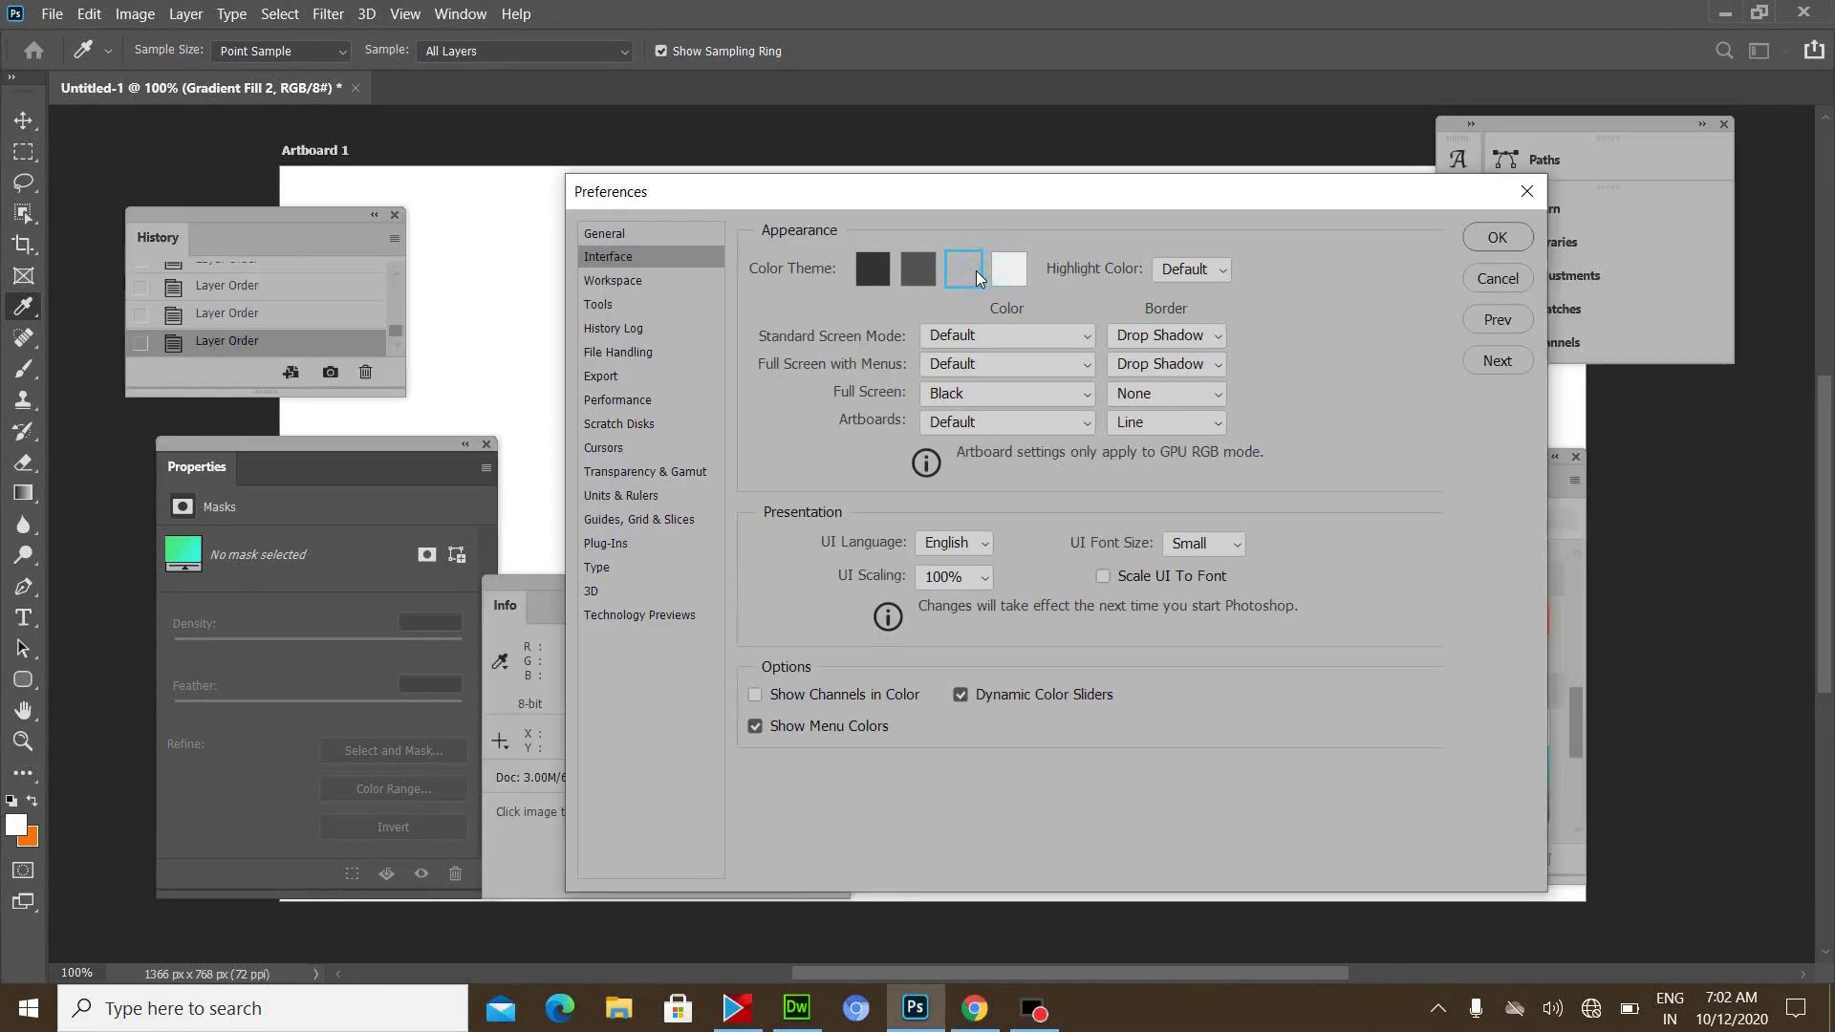
{"action": "left_click", "coordinate": [1002, 272]}
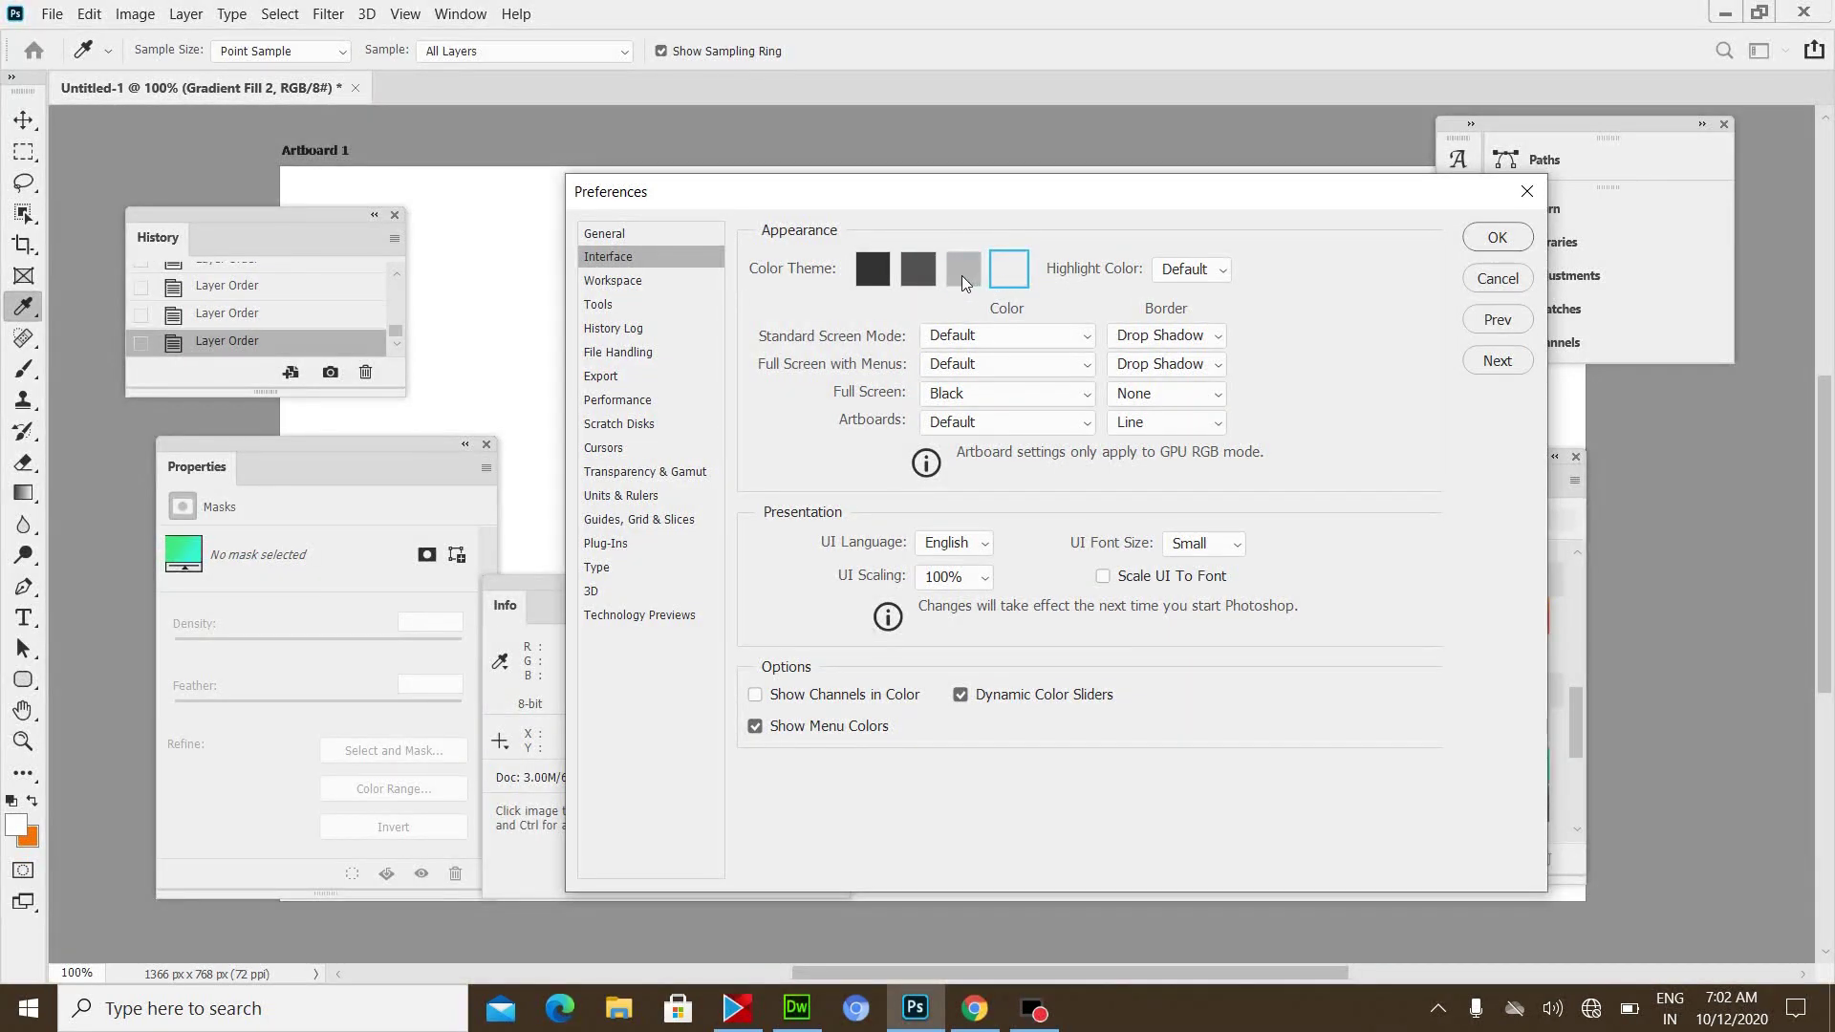
{"action": "left_click", "coordinate": [961, 276]}
{"action": "left_click", "coordinate": [902, 268]}
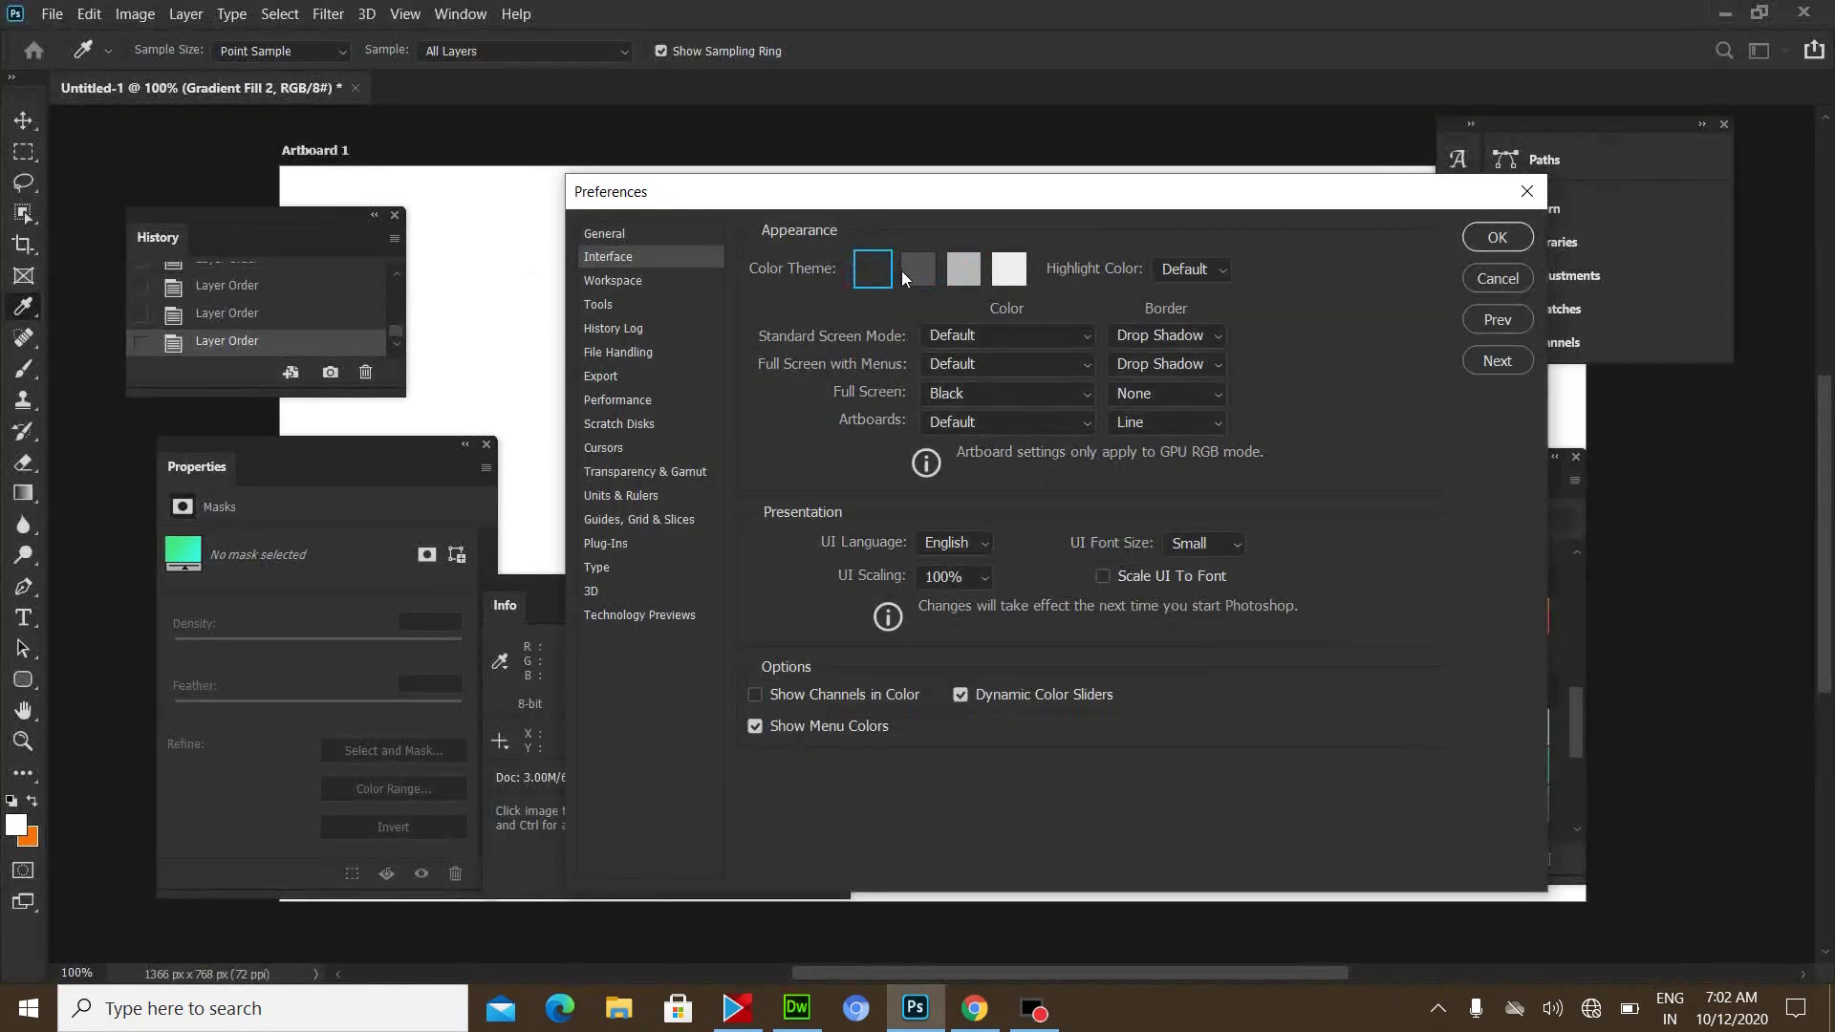
{"action": "left_click", "coordinate": [1179, 271]}
- In Workspace preferences, toggle Large Tabs on and off repeatedly, leaving it unchecked
{"action": "left_click", "coordinate": [631, 282]}
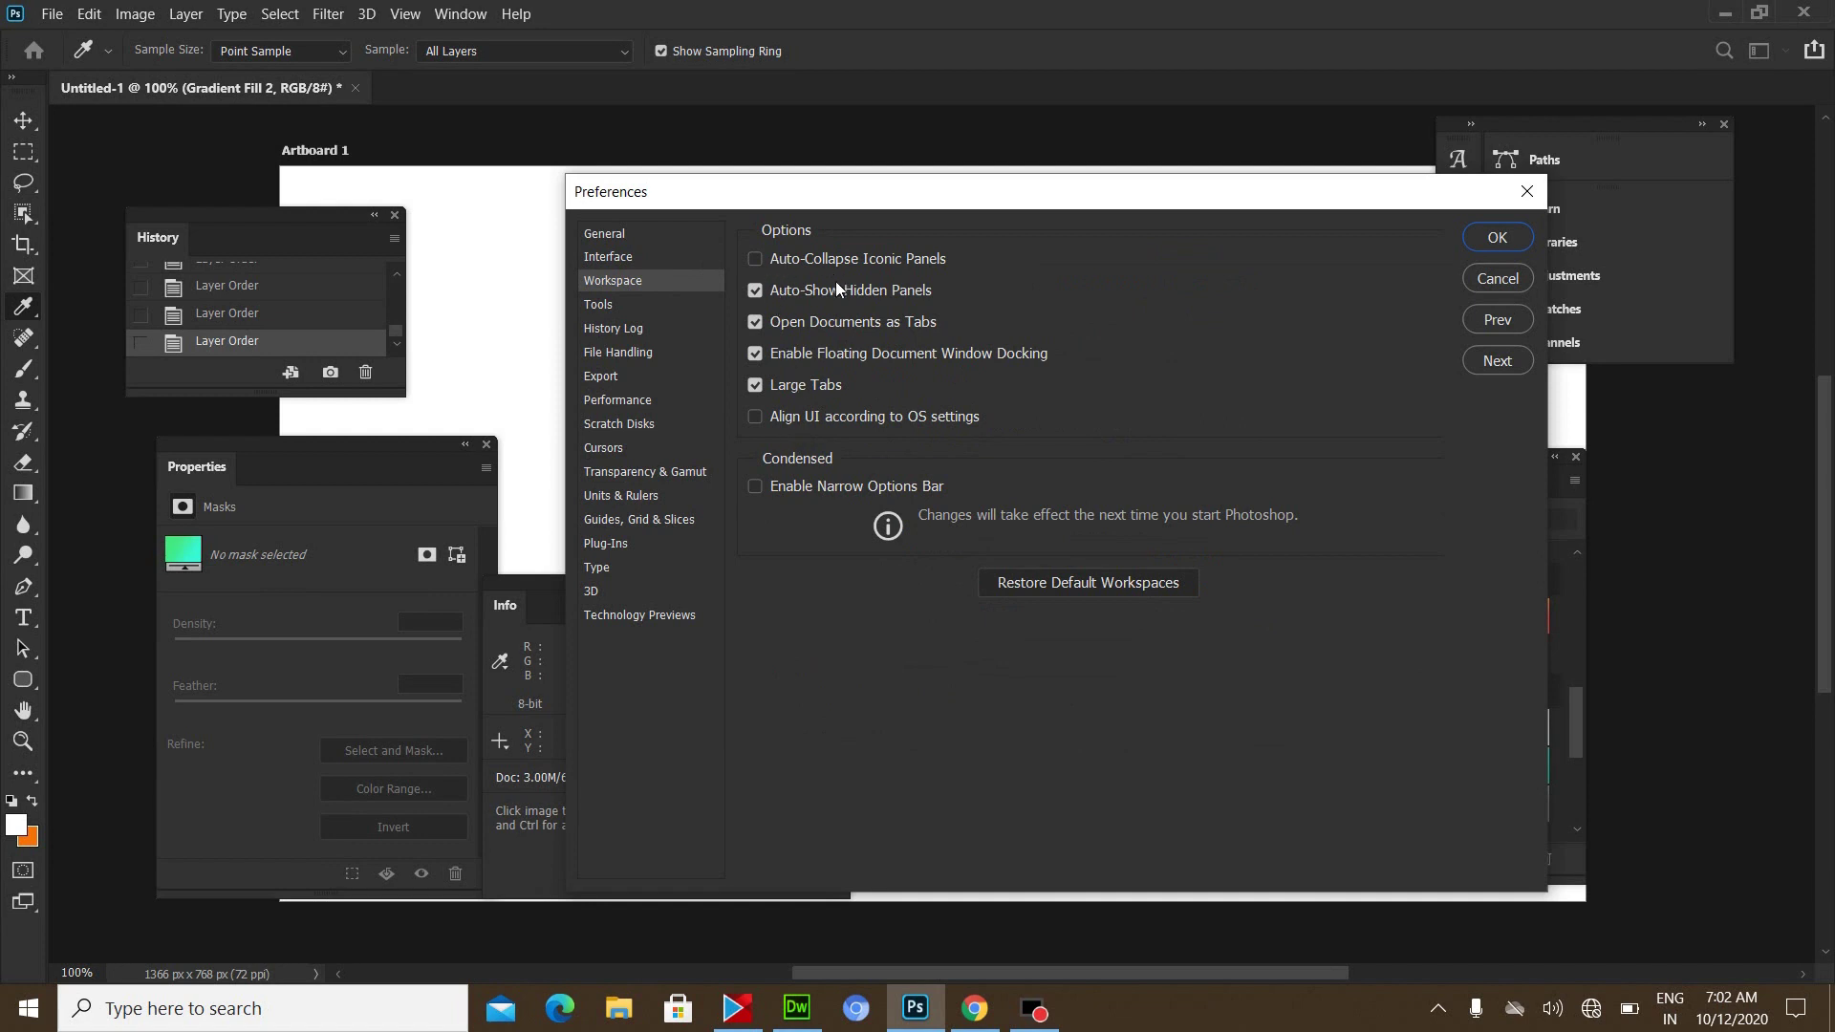
{"action": "left_click", "coordinate": [755, 385]}
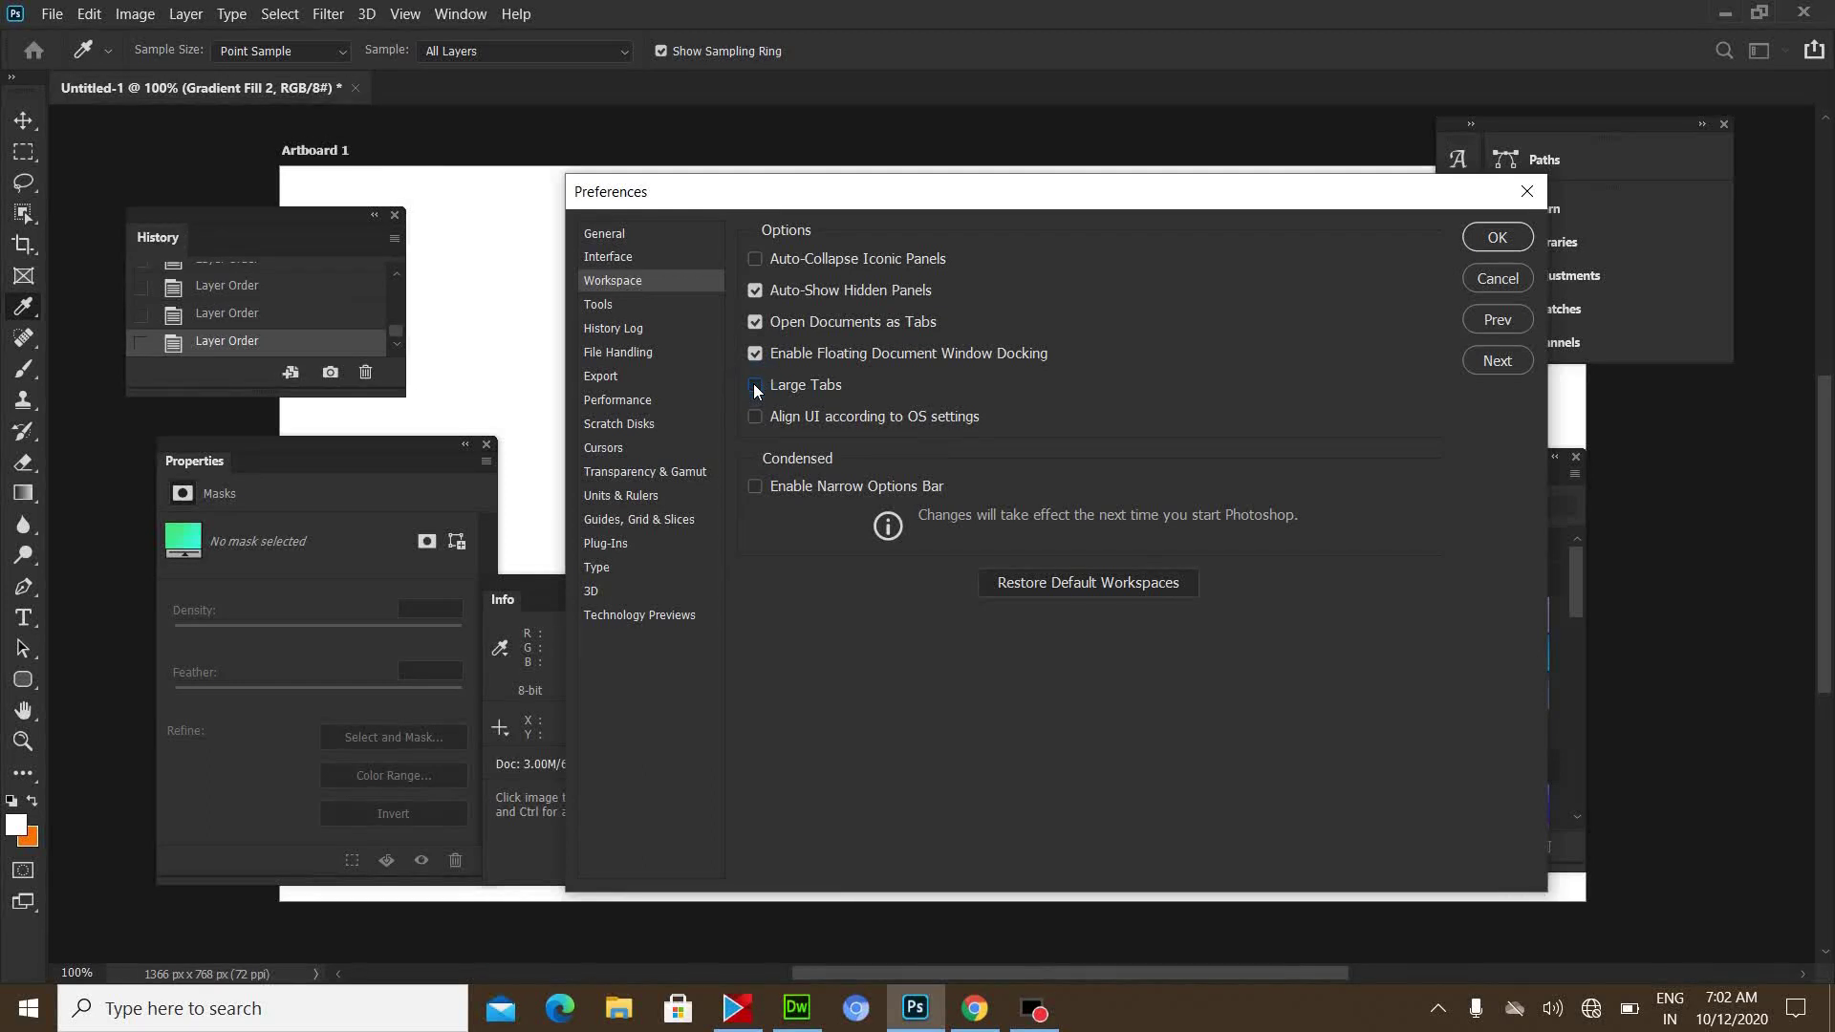
{"action": "left_click", "coordinate": [755, 386]}
{"action": "left_click", "coordinate": [755, 385]}
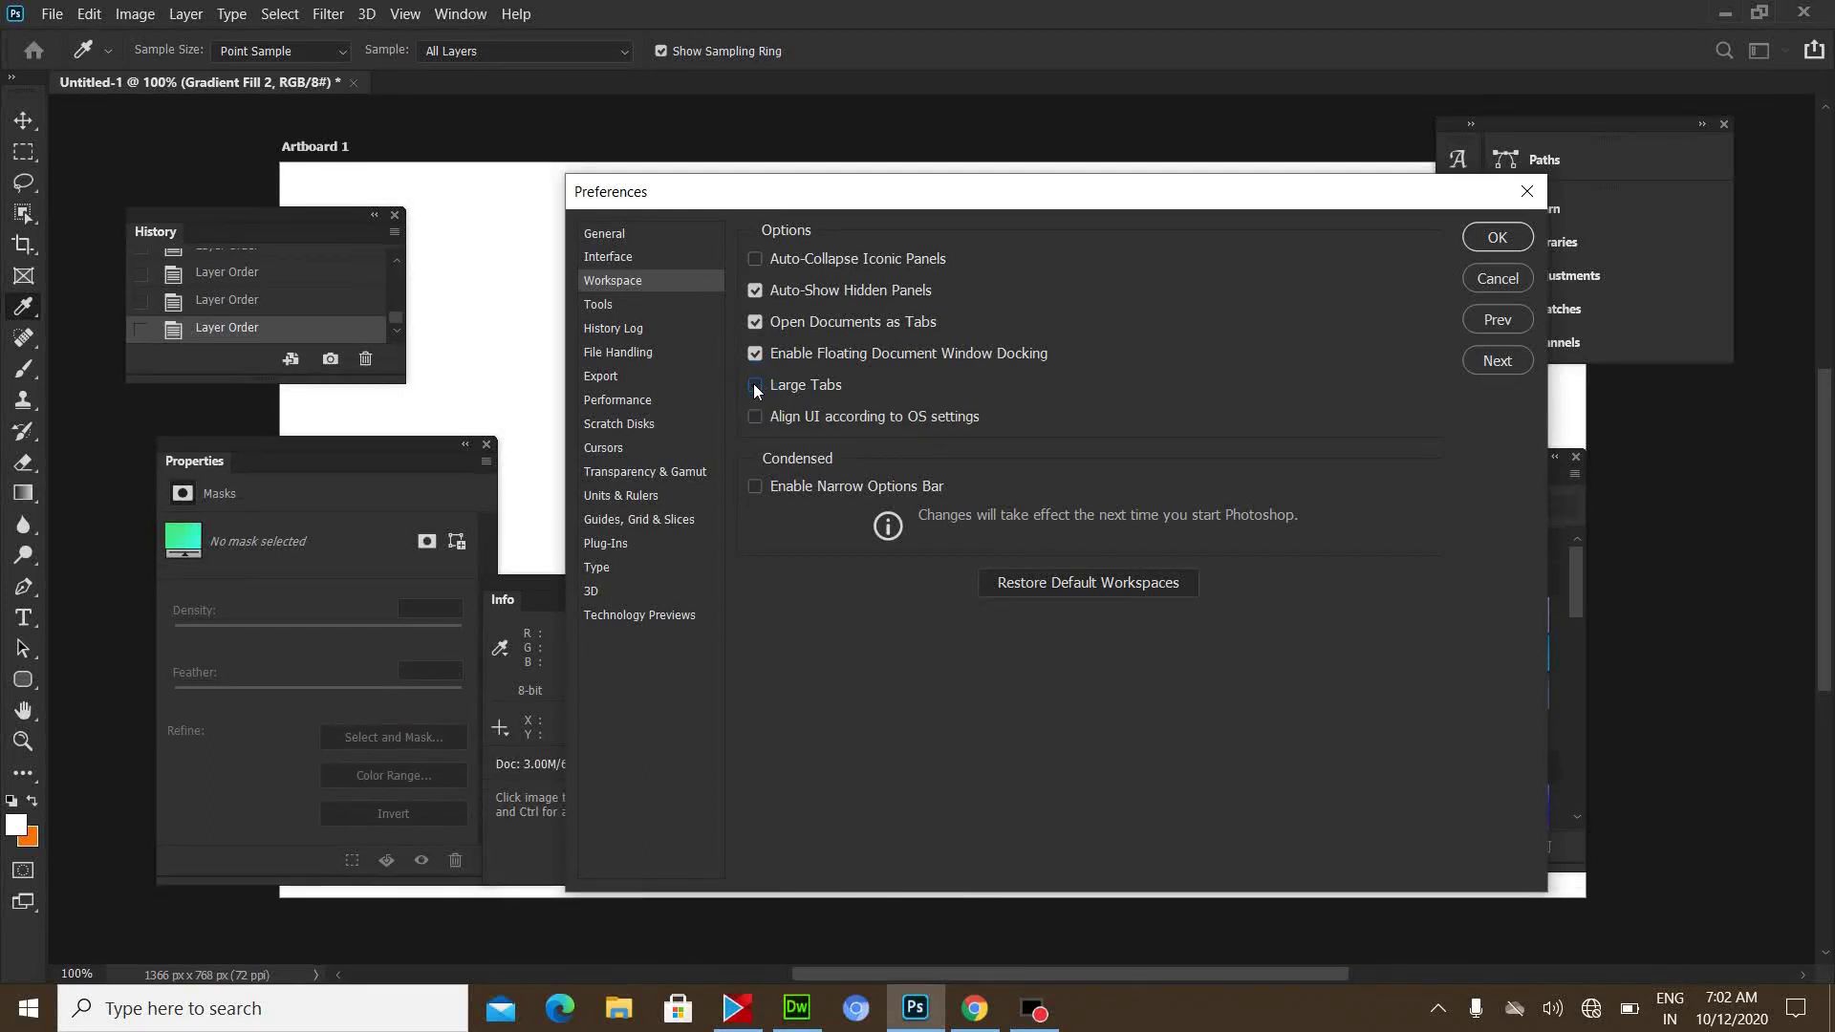
{"action": "left_click", "coordinate": [755, 386]}
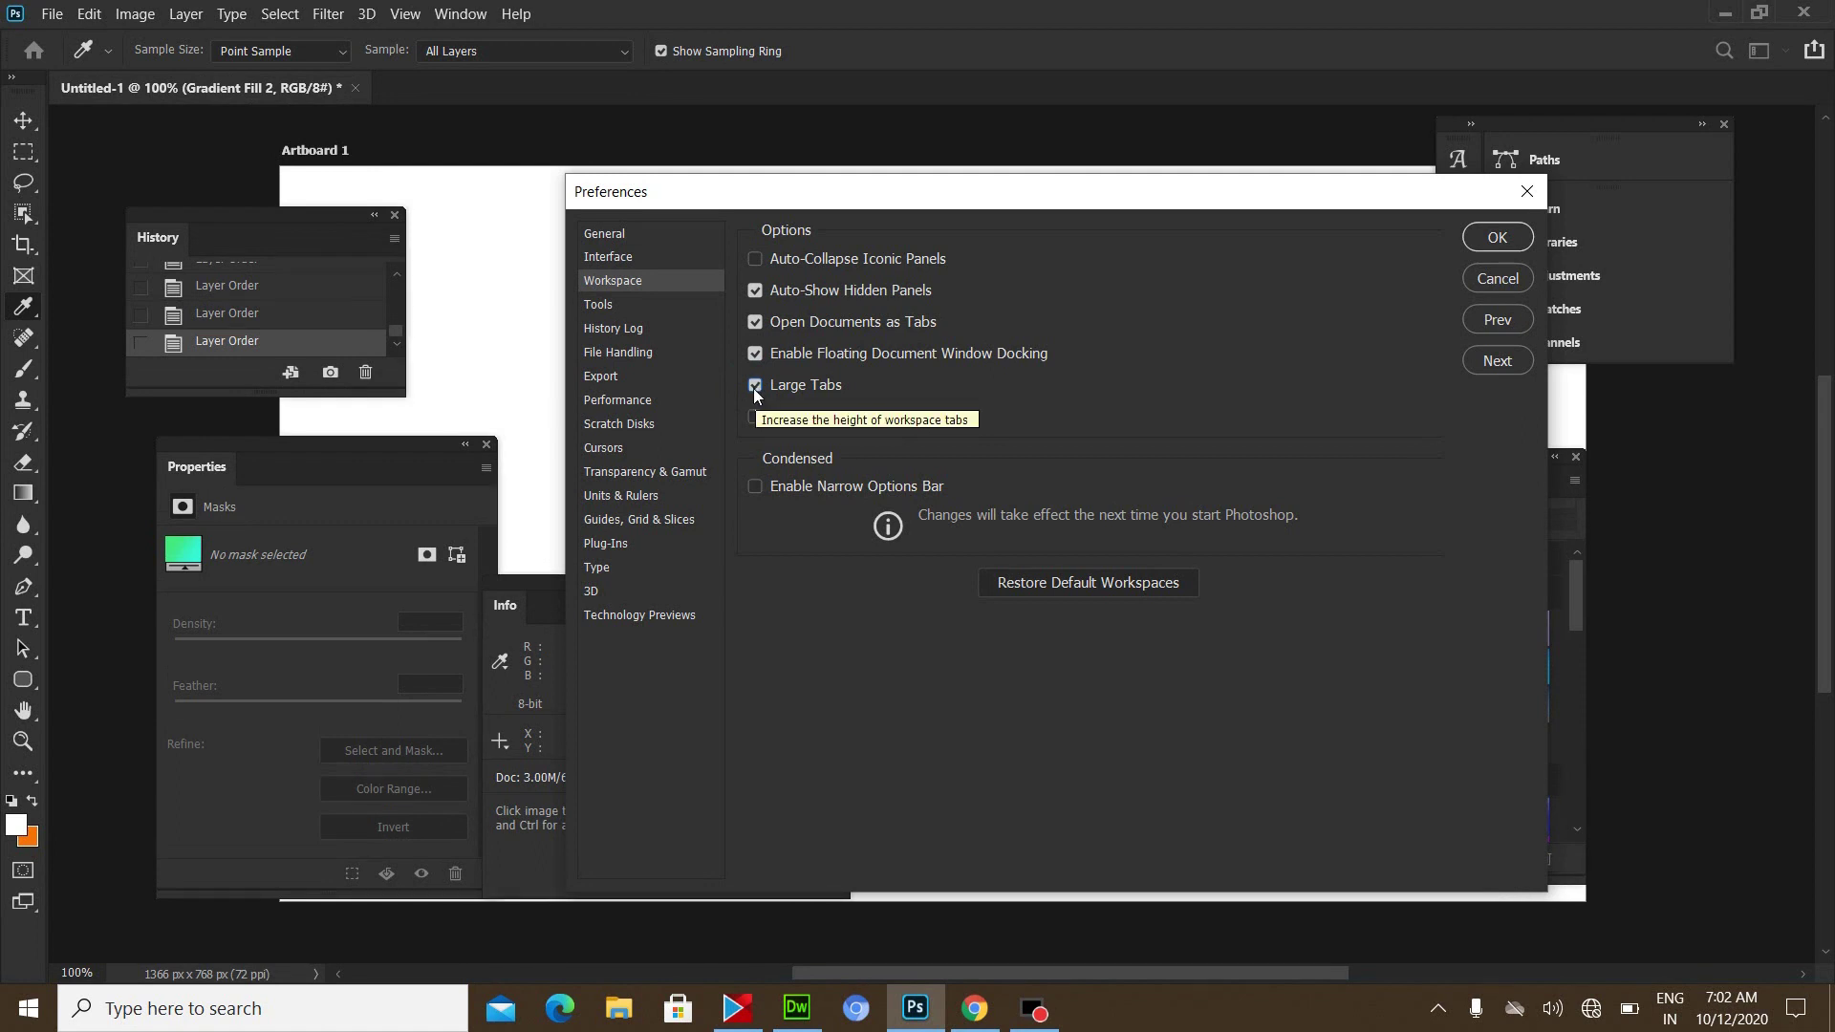
{"action": "left_click", "coordinate": [754, 387]}
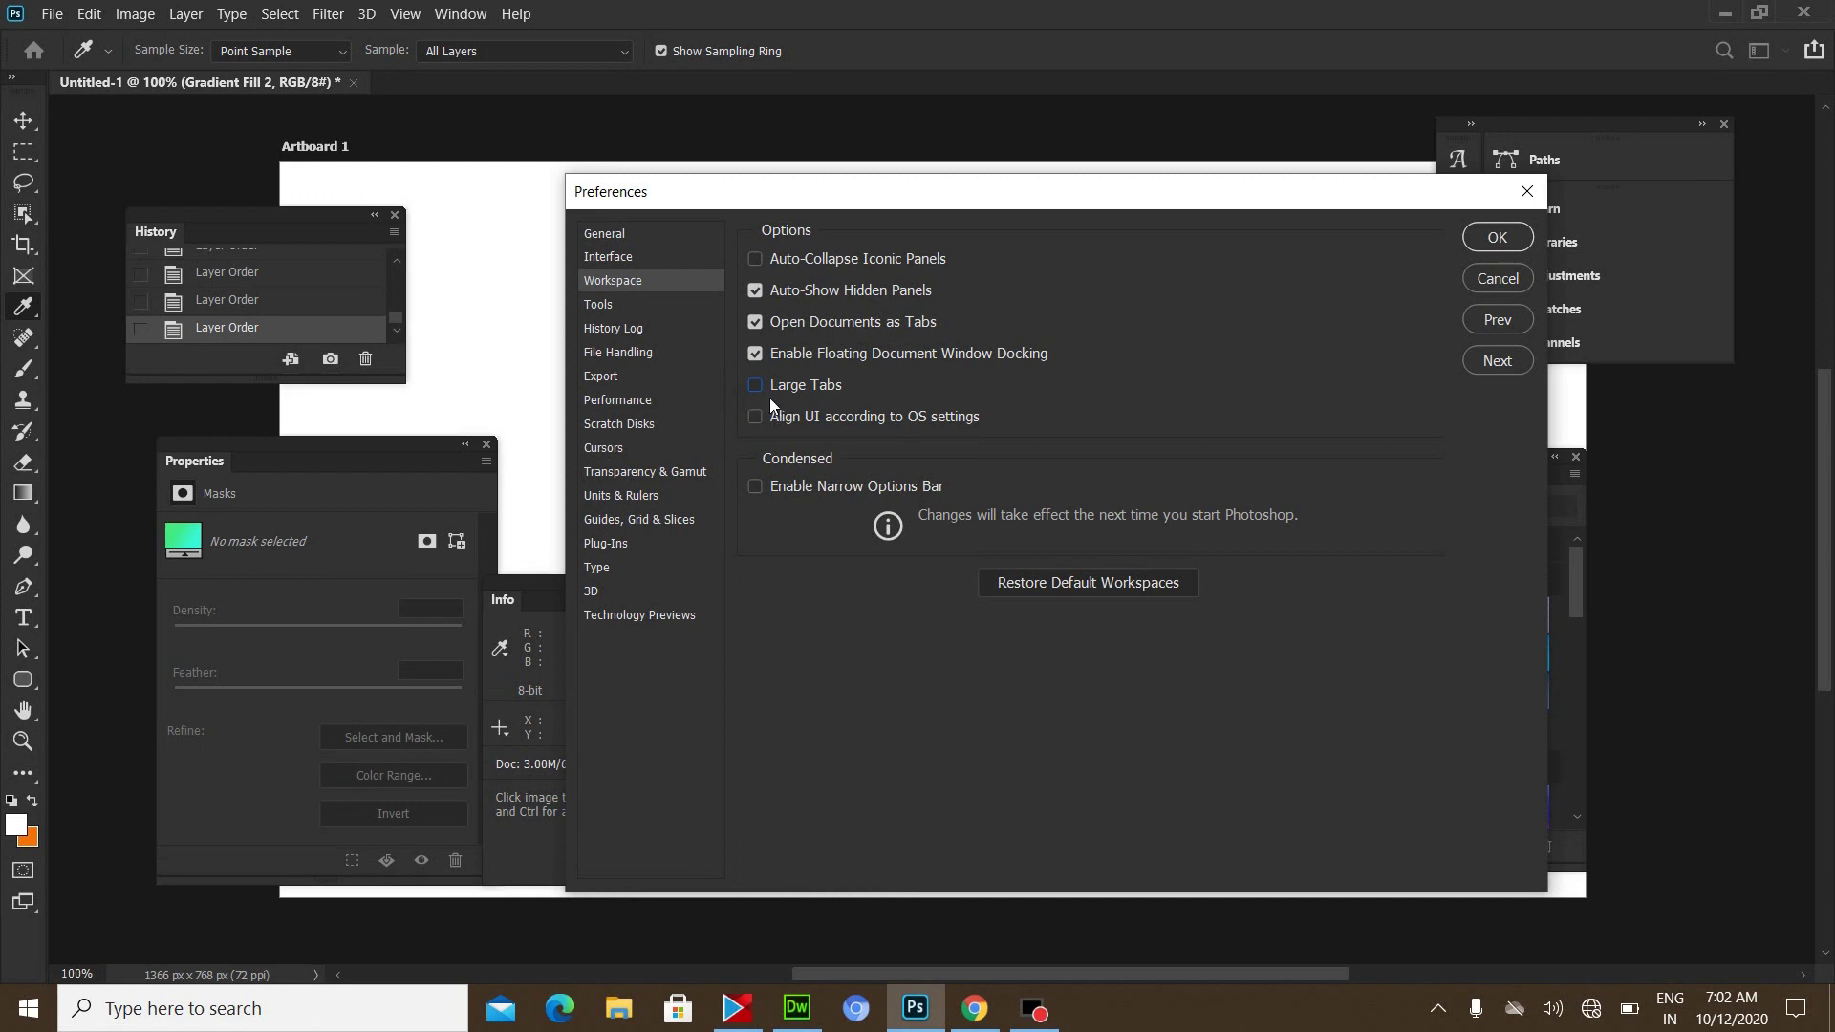
{"action": "left_click", "coordinate": [756, 386]}
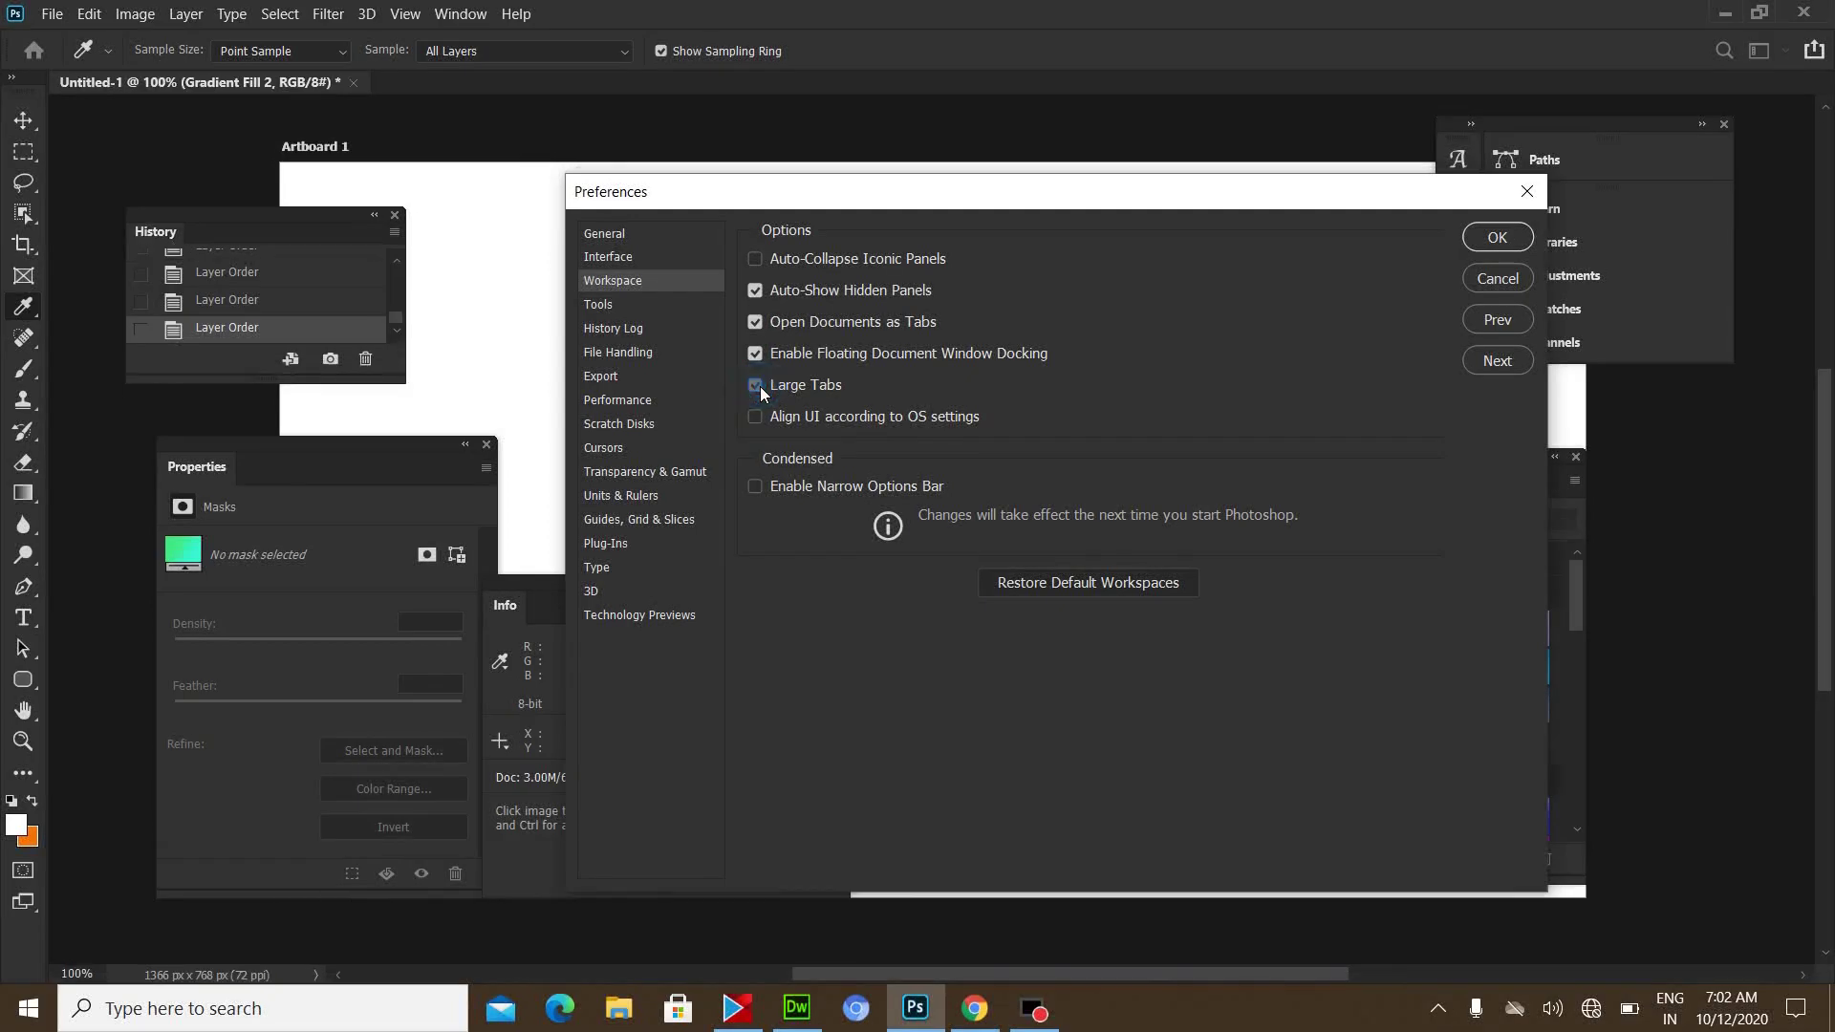
{"action": "left_click", "coordinate": [756, 387]}
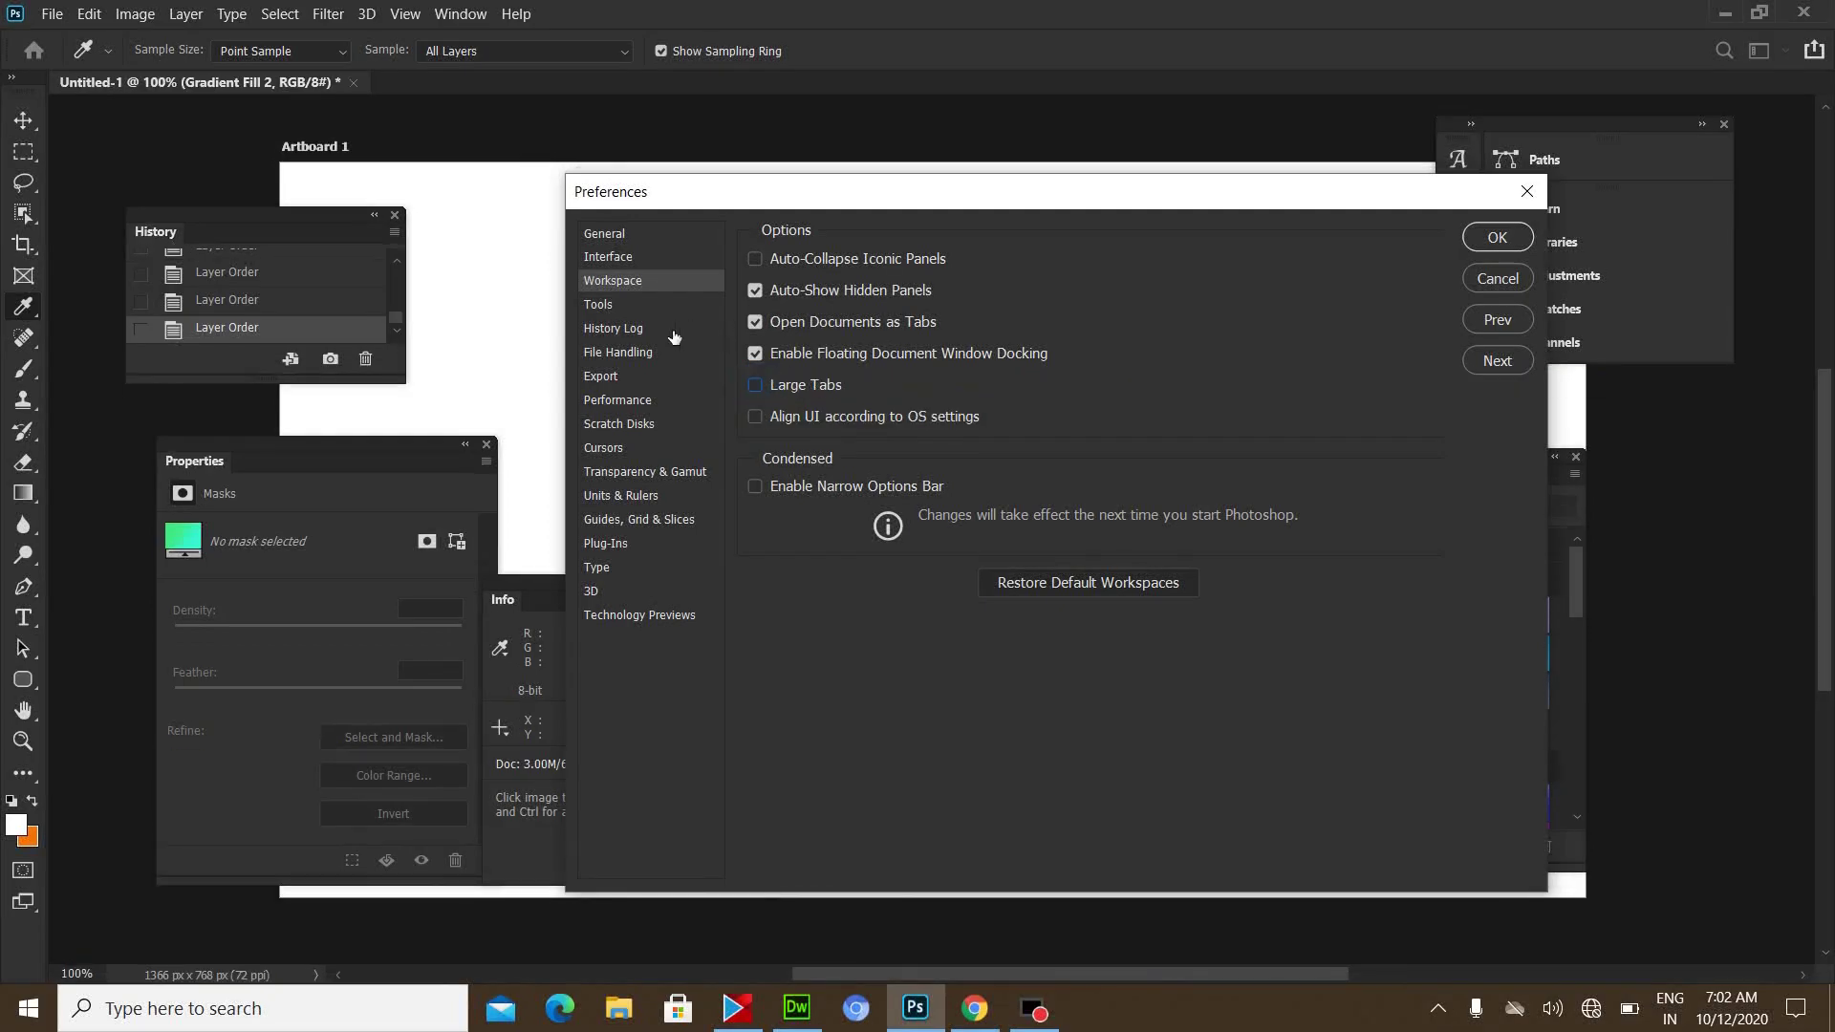
- In Tools preferences, toggle Show Tooltips and keep Show Transformation Values at Top Right
{"action": "left_click", "coordinate": [598, 304]}
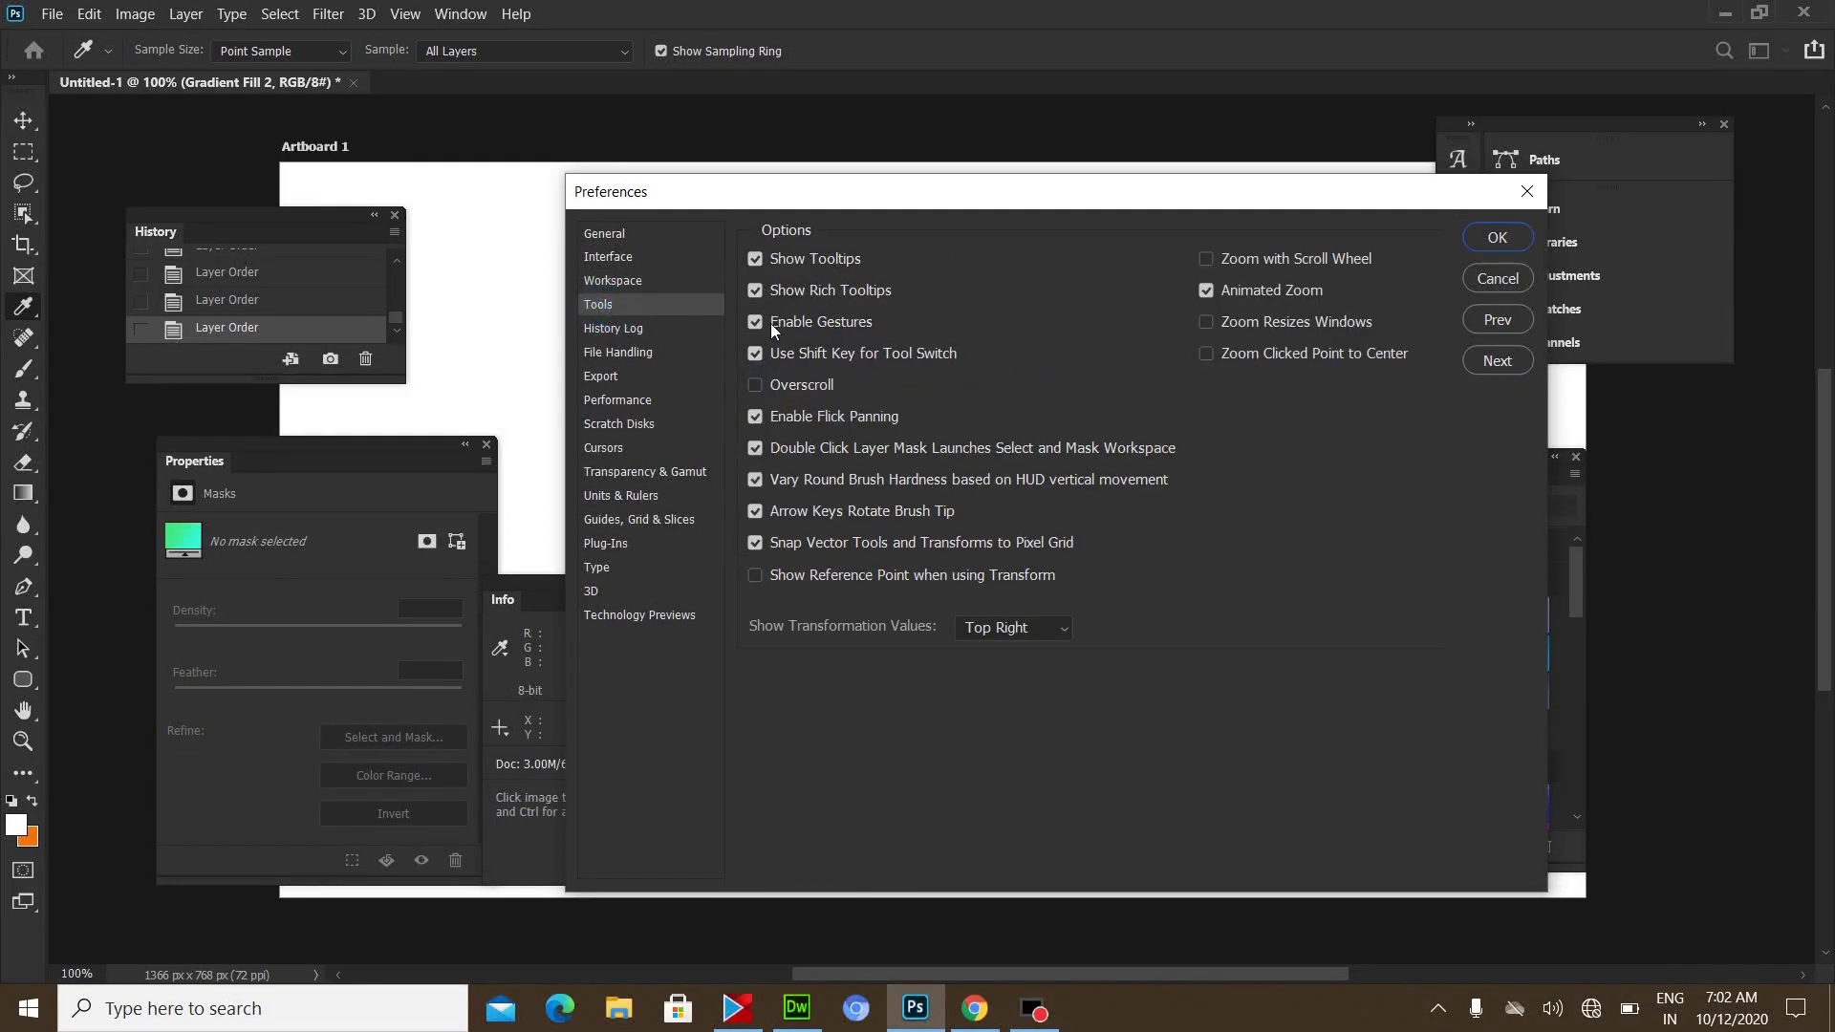
{"action": "left_click", "coordinate": [757, 262]}
{"action": "left_click", "coordinate": [1004, 631]}
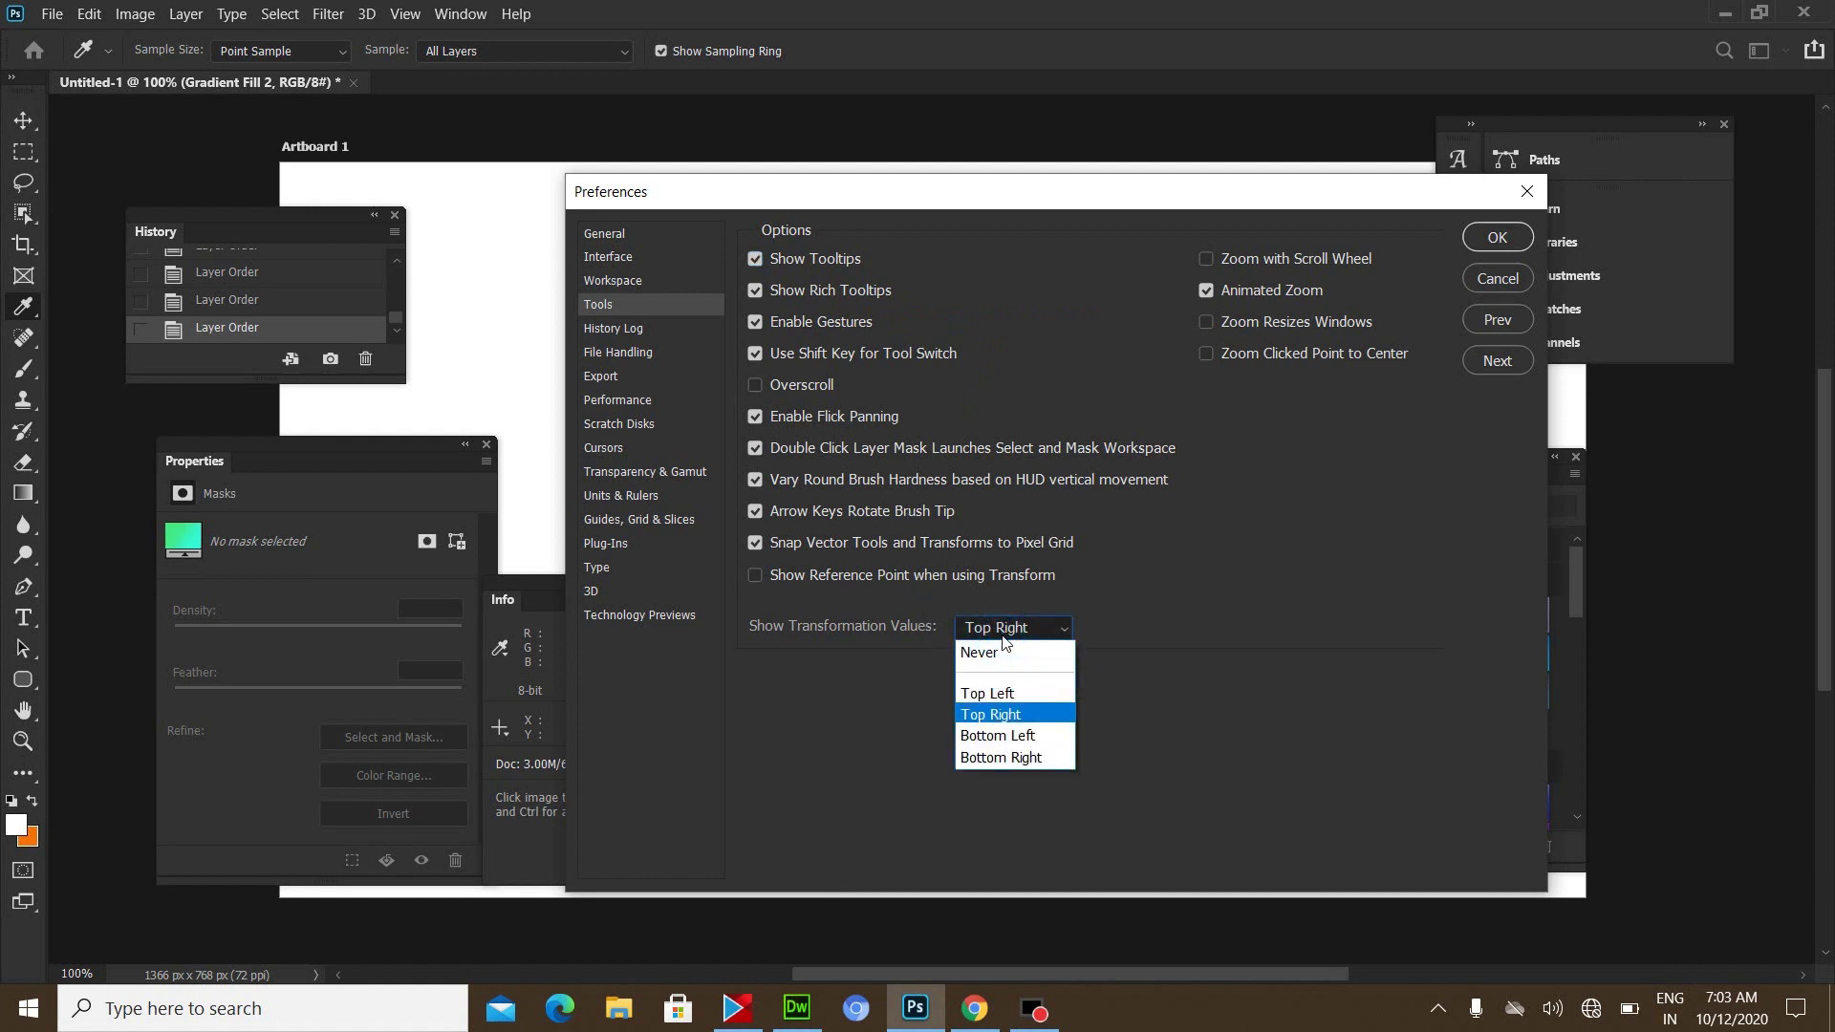
{"action": "left_click", "coordinate": [1007, 637]}
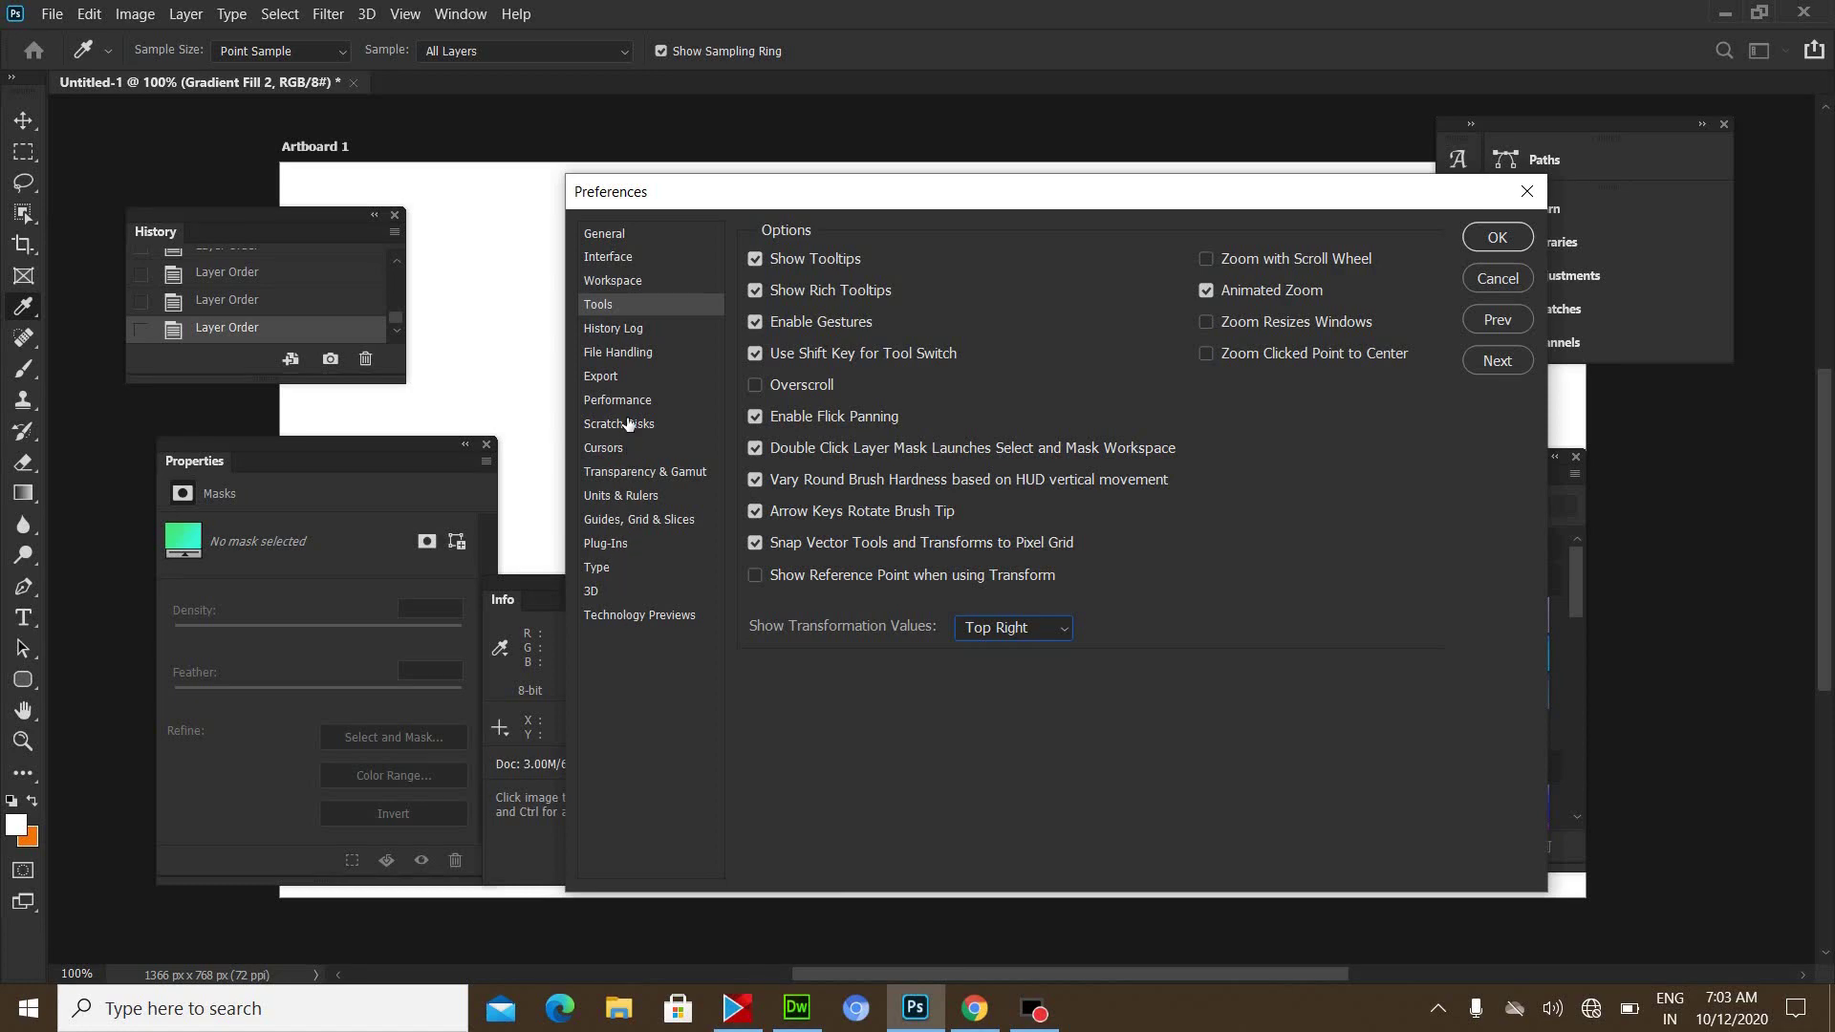
- Browse the File Handling and Export preferences, ending on General
{"action": "left_click", "coordinate": [612, 328]}
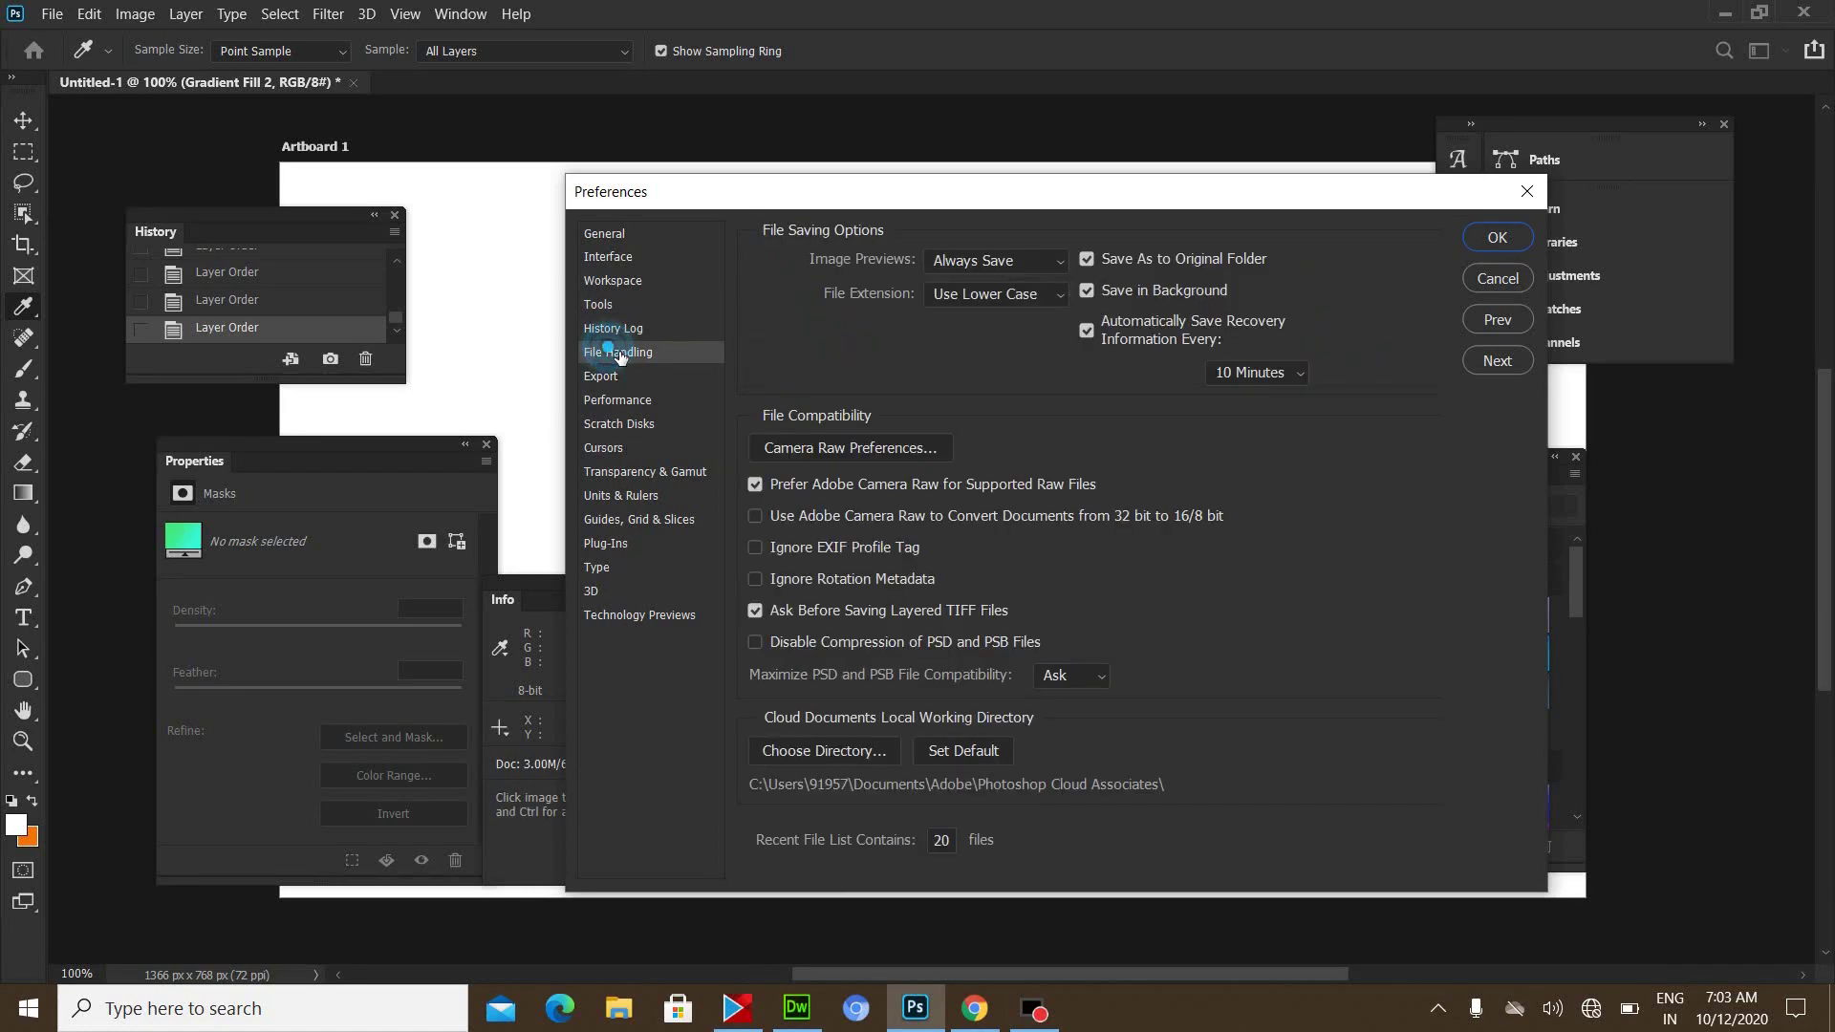
{"action": "left_click", "coordinate": [618, 379]}
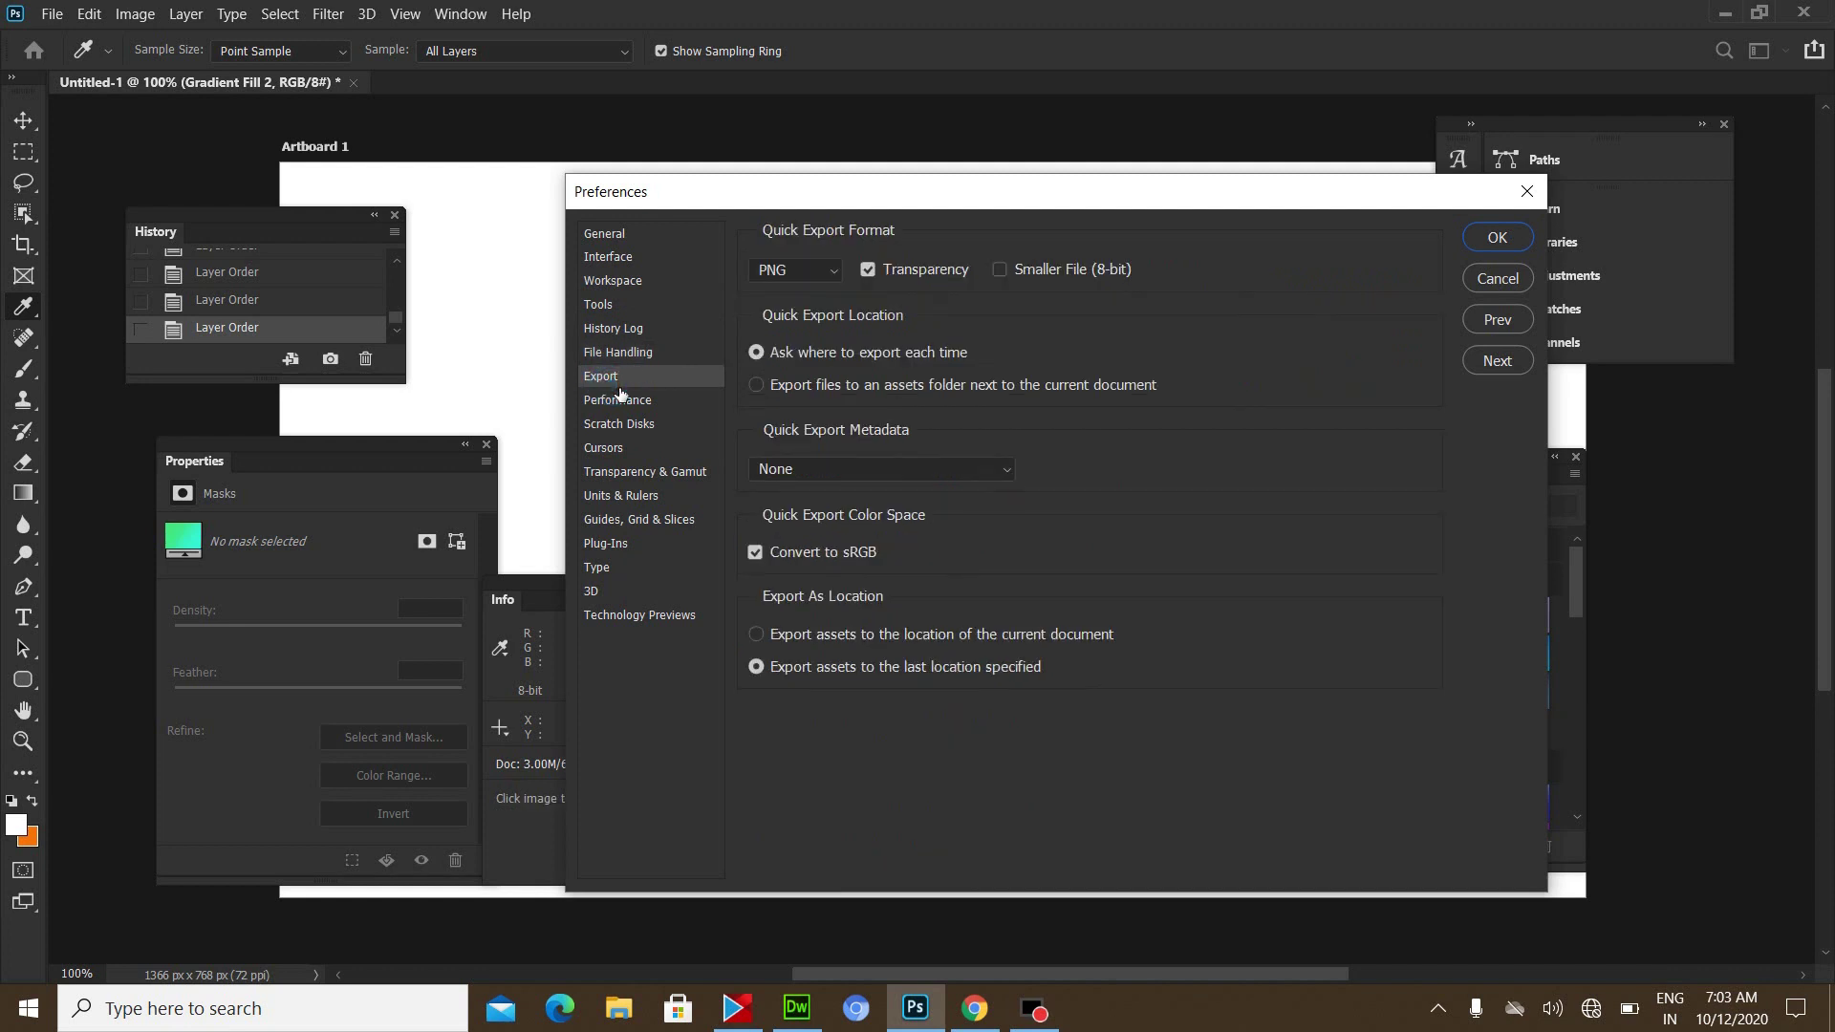
{"action": "left_click", "coordinate": [641, 238]}
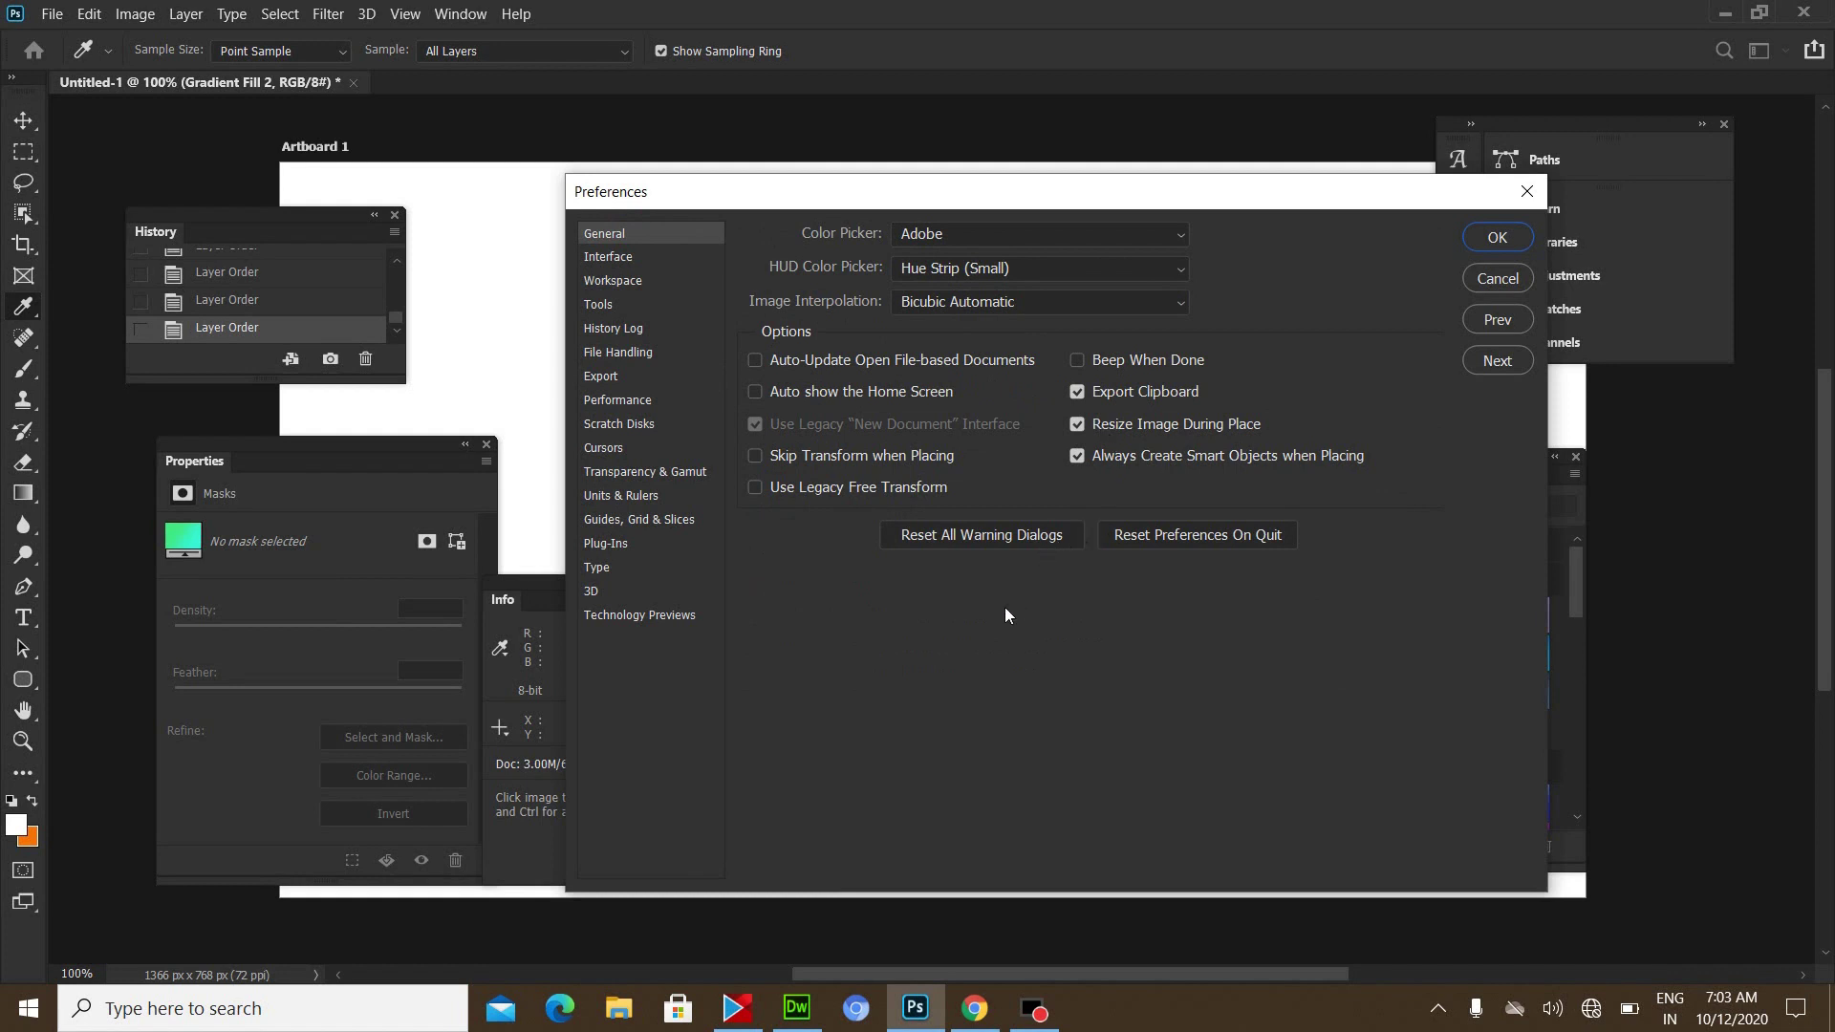
- Cancel Reset All Warning Dialogs, confirm Reset Preferences On Quit, and close Preferences with OK
{"action": "left_click", "coordinate": [963, 541]}
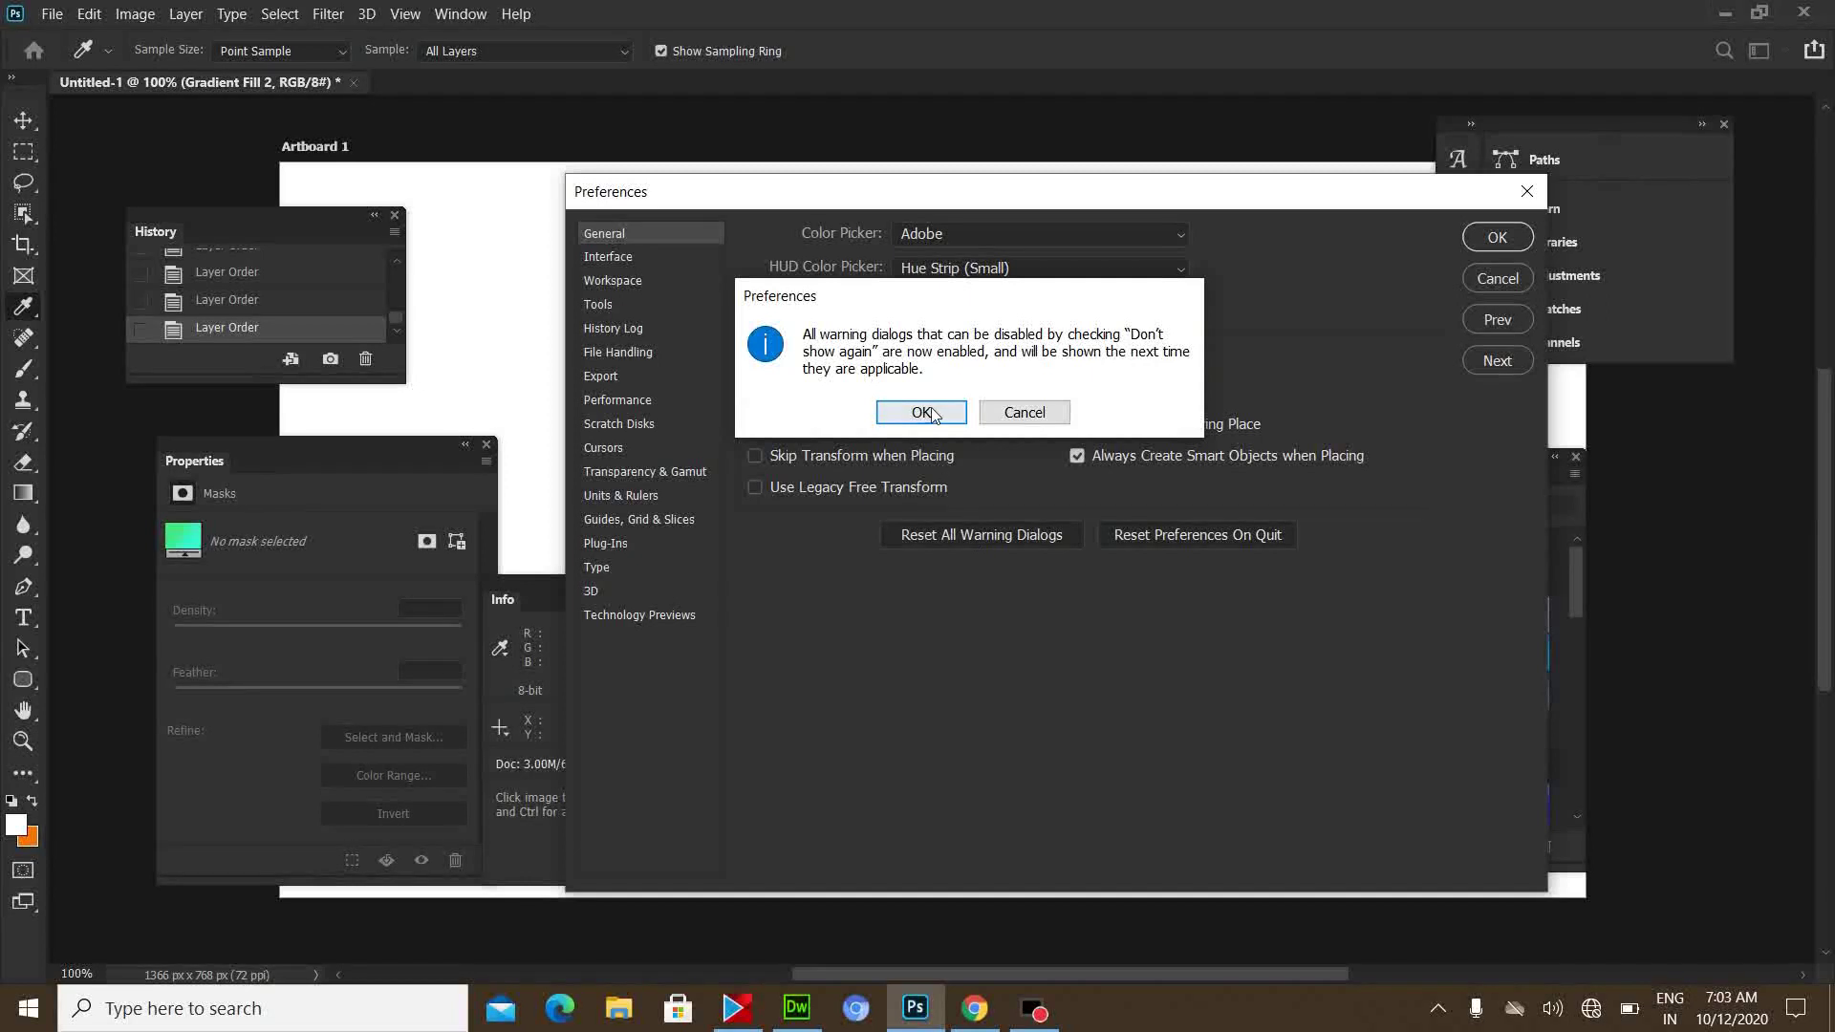
{"action": "left_click", "coordinate": [1024, 416]}
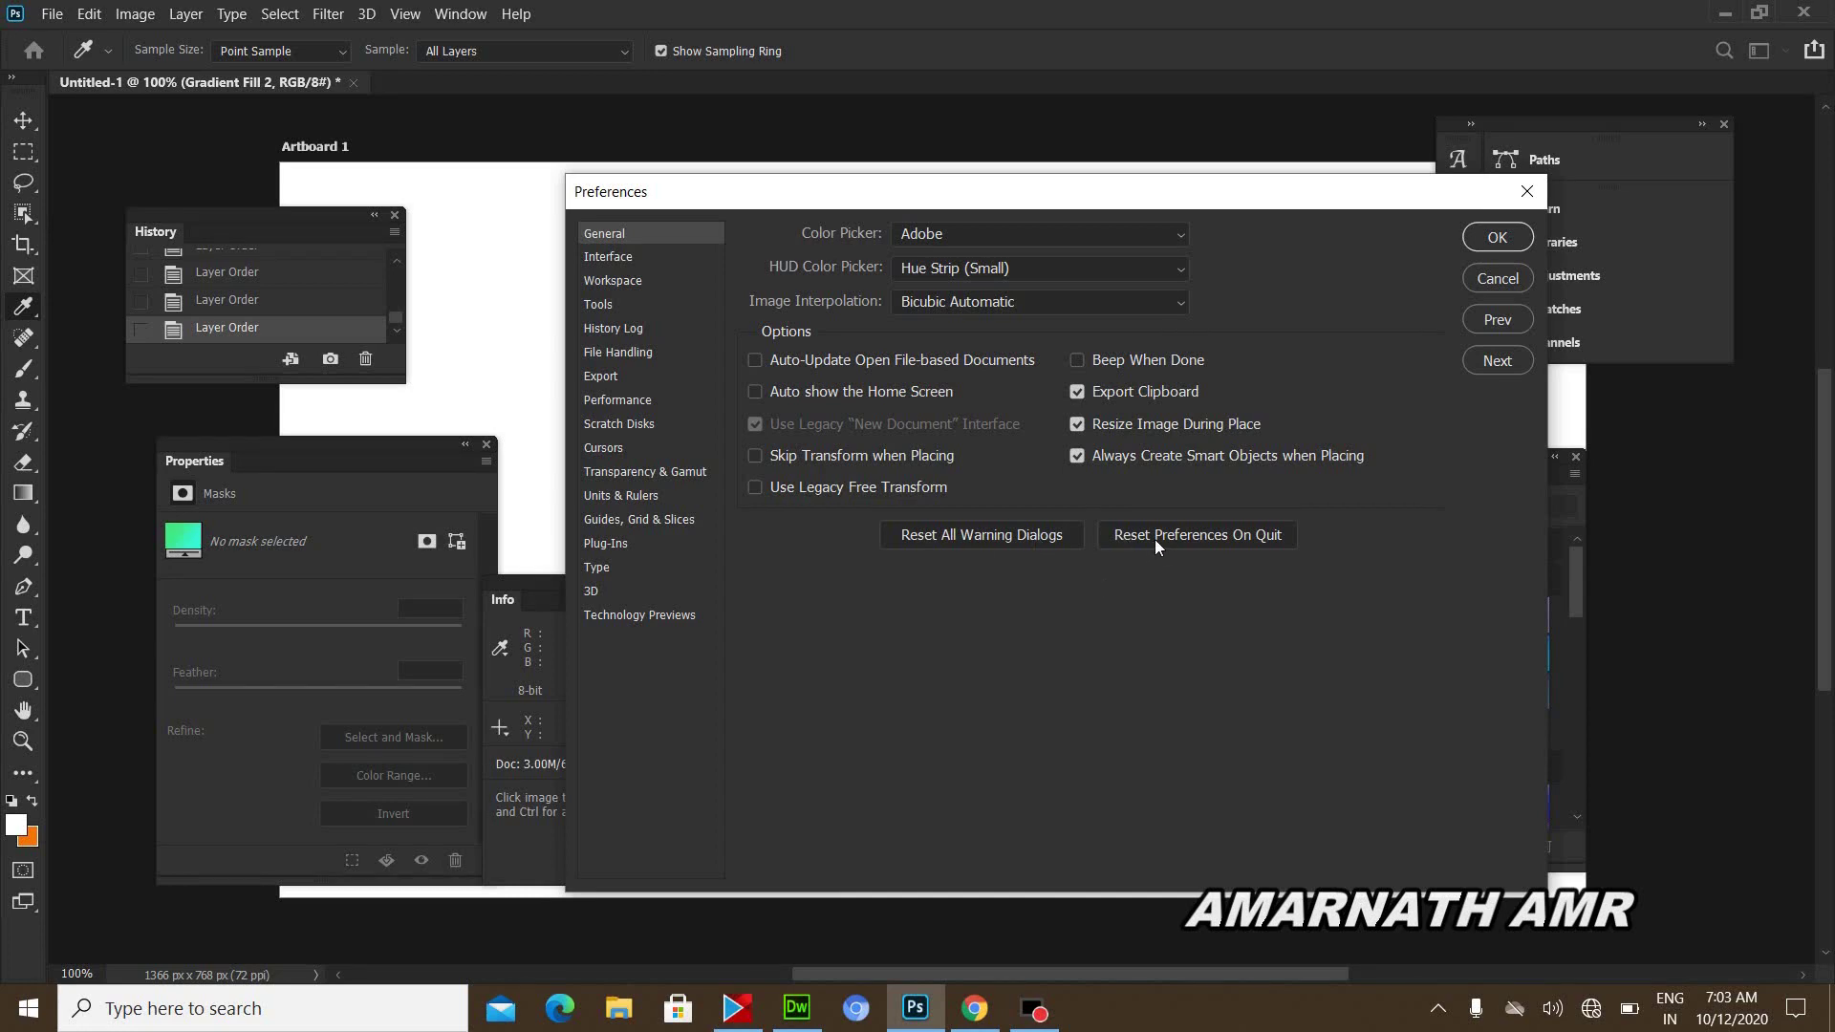
{"action": "left_click", "coordinate": [1204, 535]}
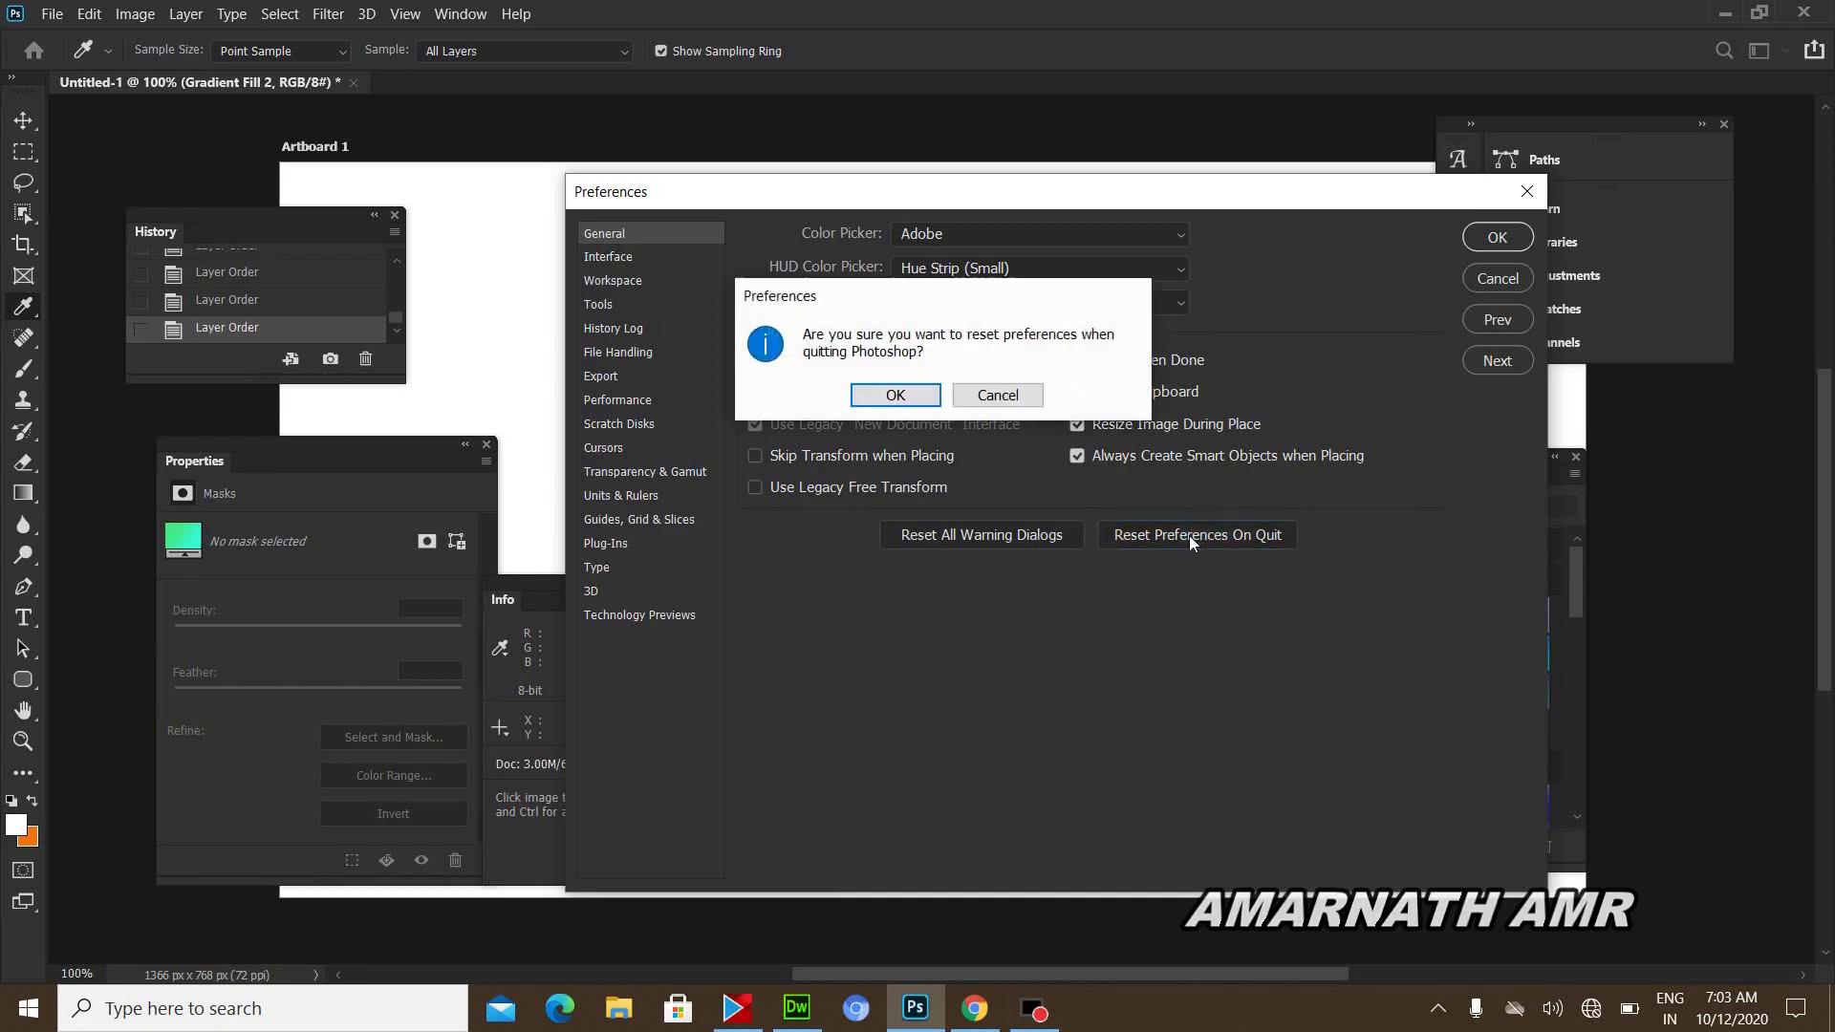
{"action": "left_click", "coordinate": [901, 393]}
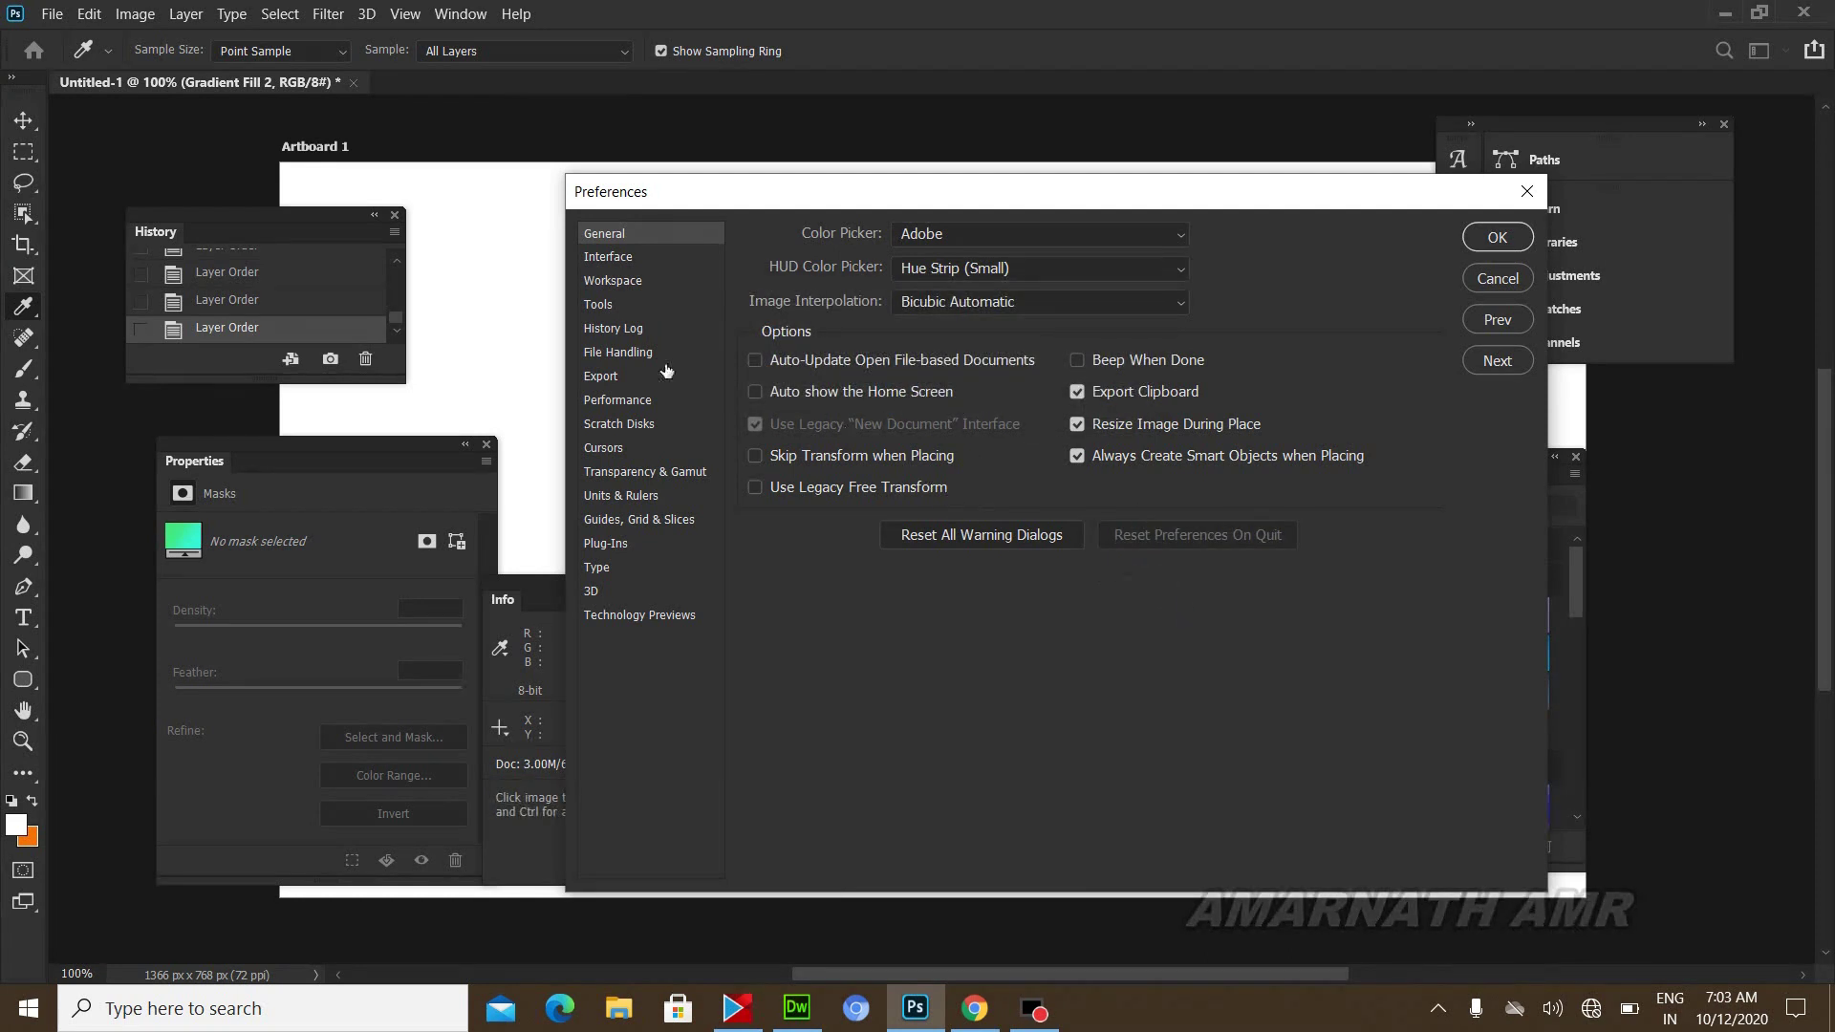
{"action": "left_click", "coordinate": [636, 259]}
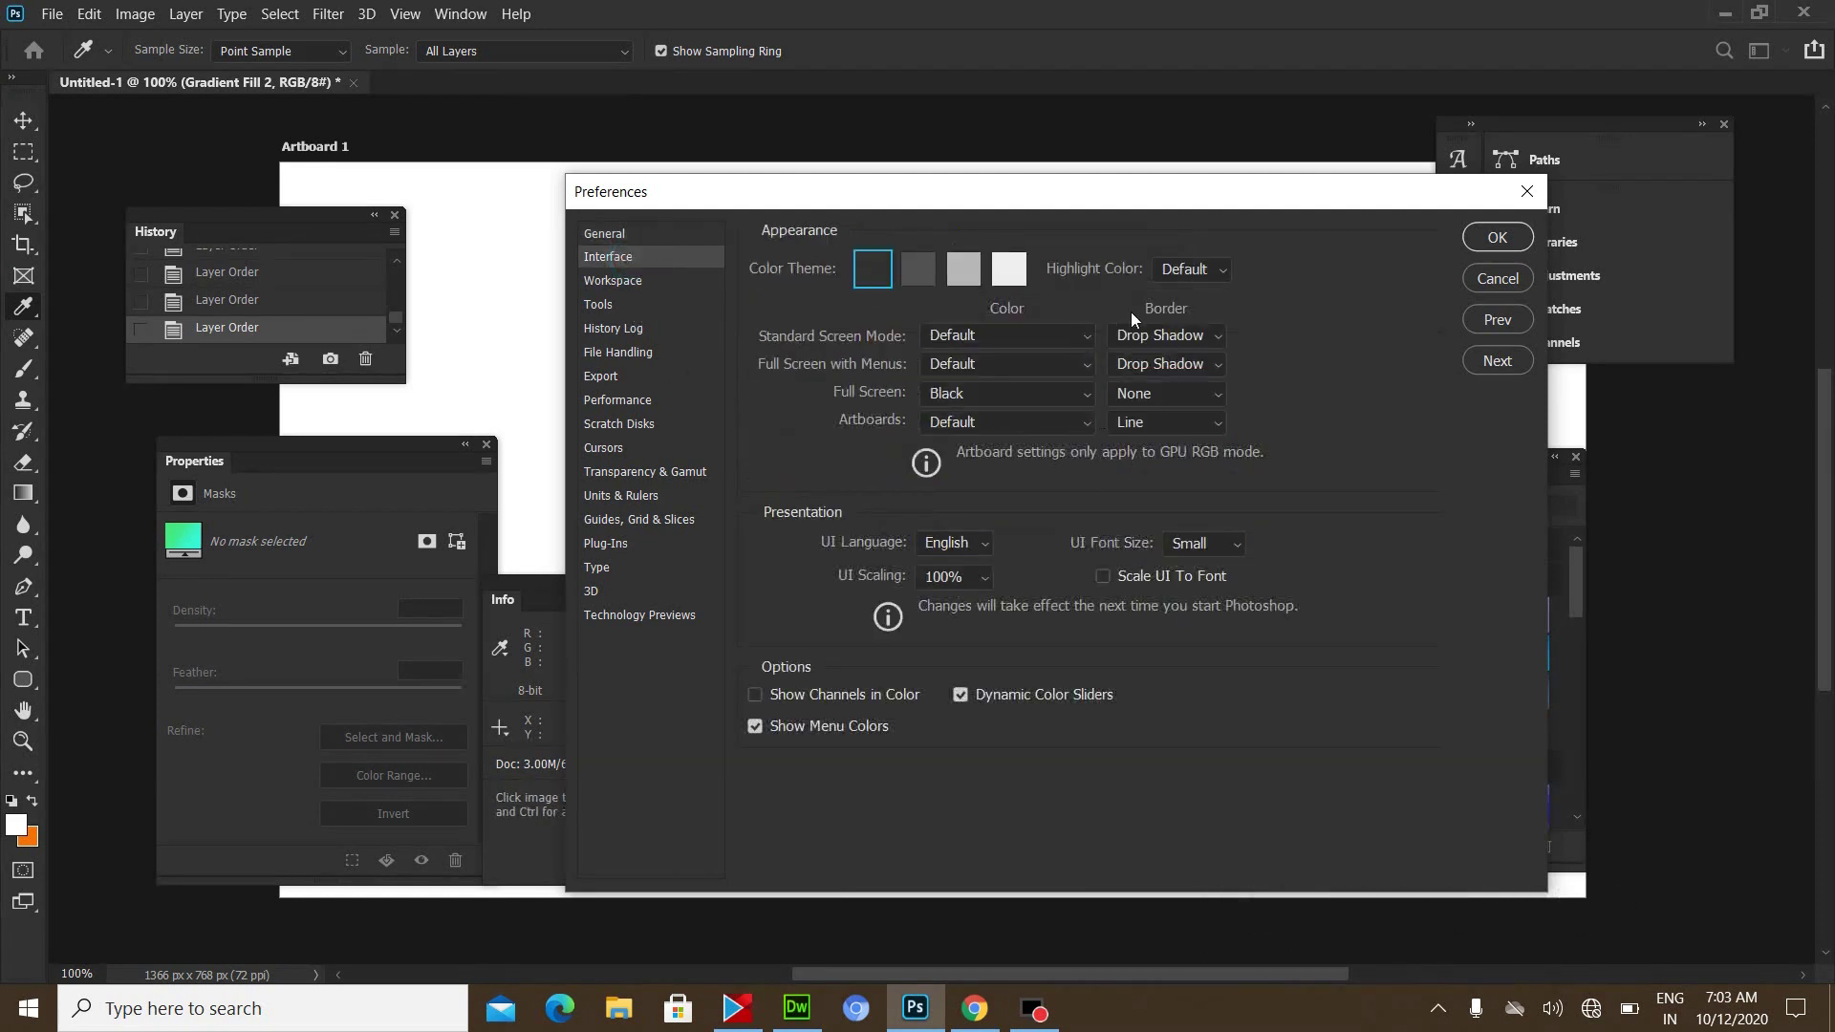
{"action": "left_click", "coordinate": [1497, 239]}
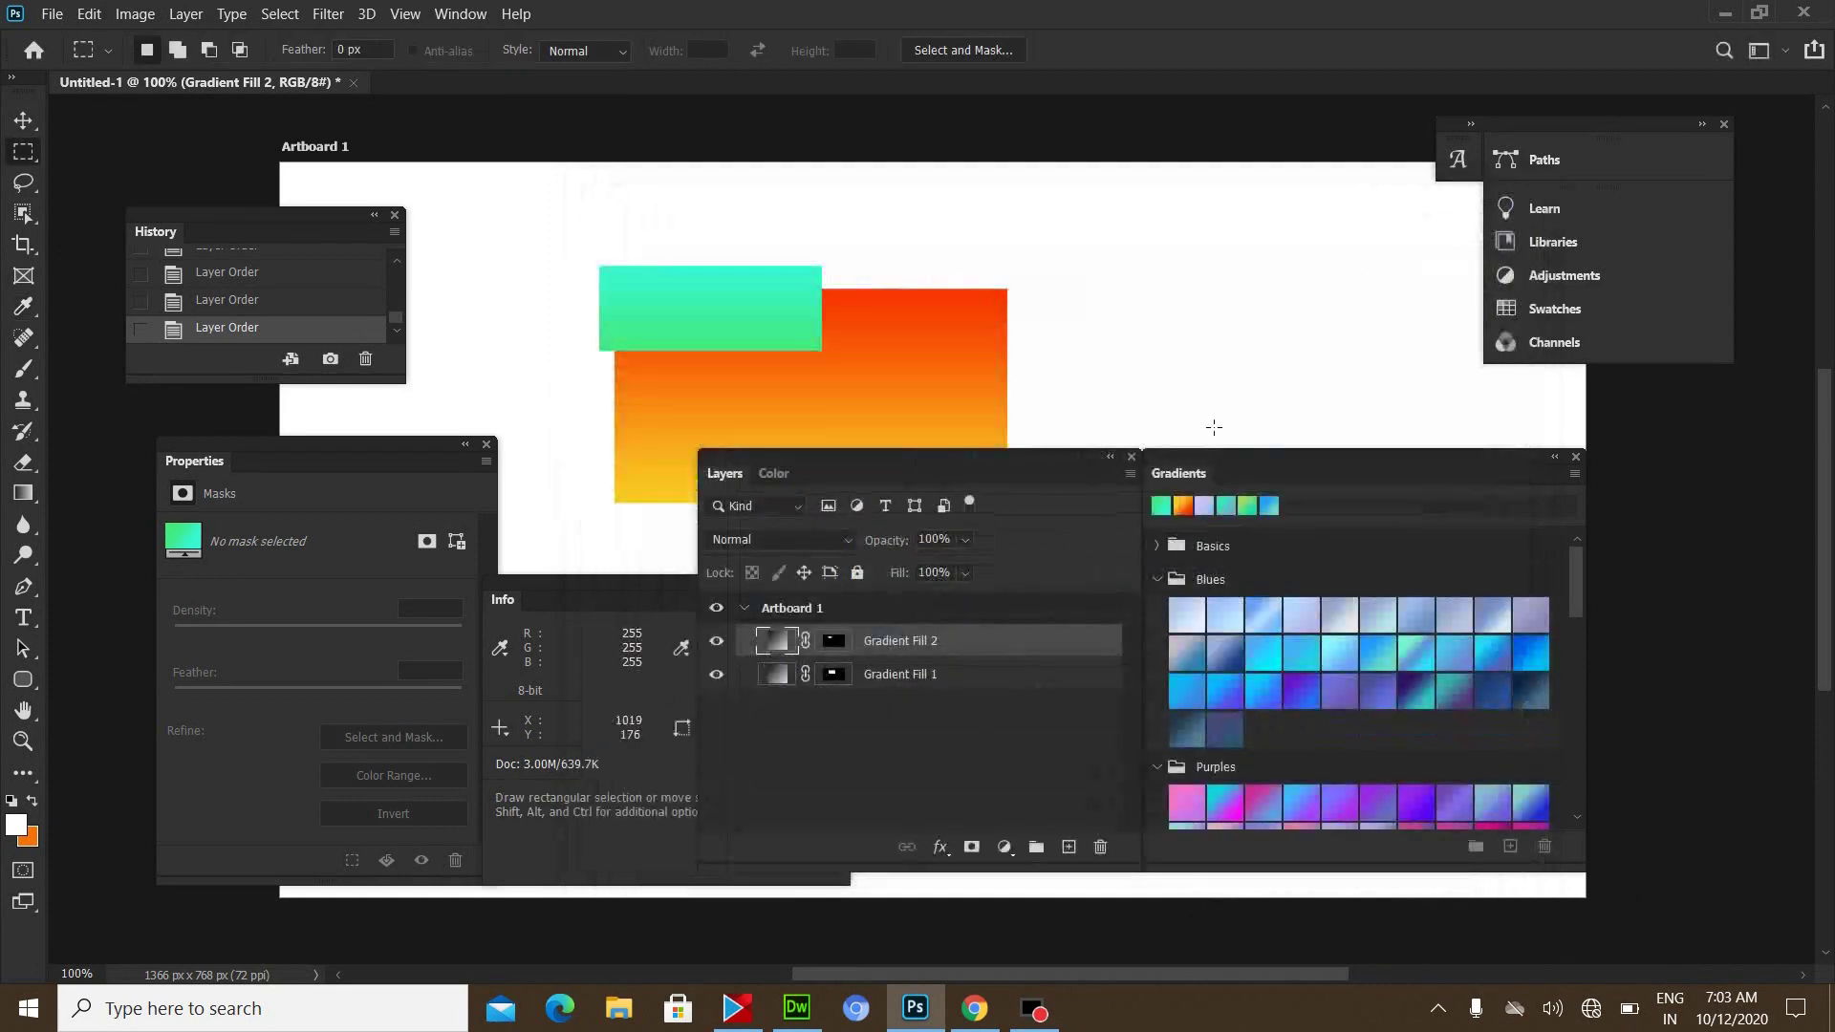
- Drag the Layers panel up over the canvas, then uncheck Layers in the Window menu
{"action": "left_click", "coordinate": [1037, 454]}
{"action": "left_click_drag", "start_coordinate": [1038, 454], "coordinate": [1091, 249]}
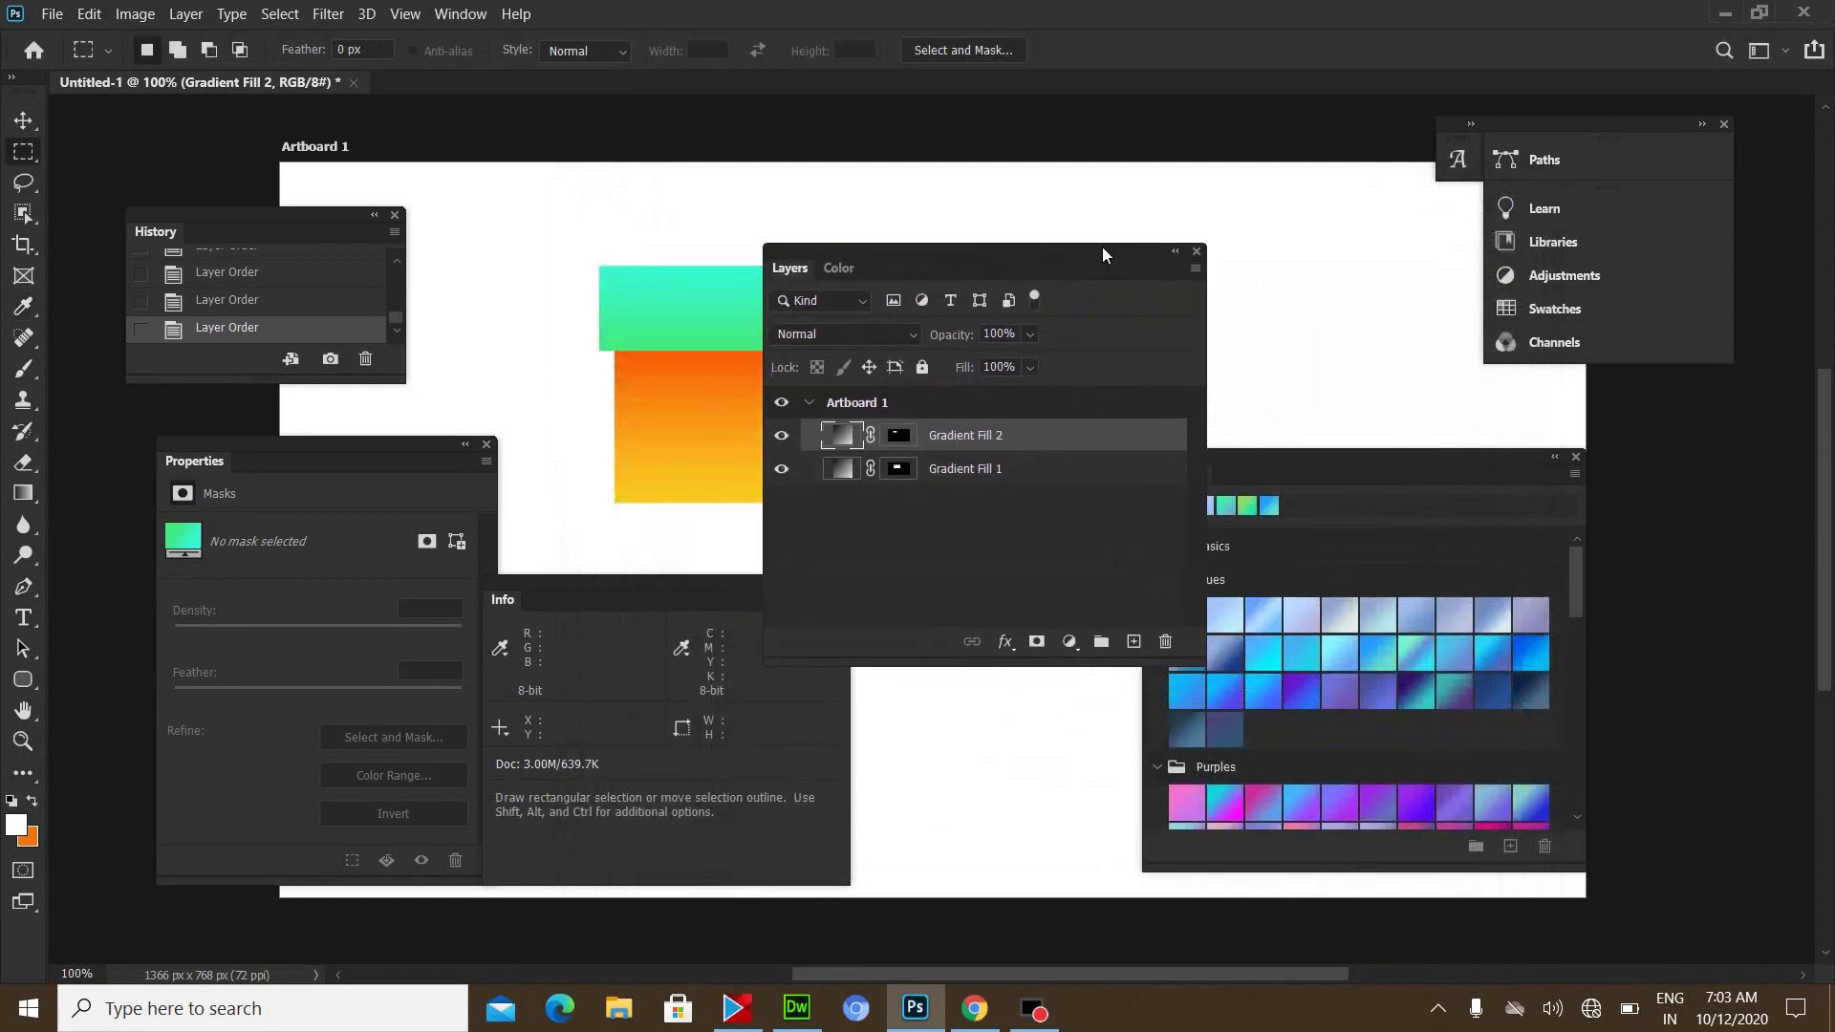
{"action": "left_click", "coordinate": [461, 13]}
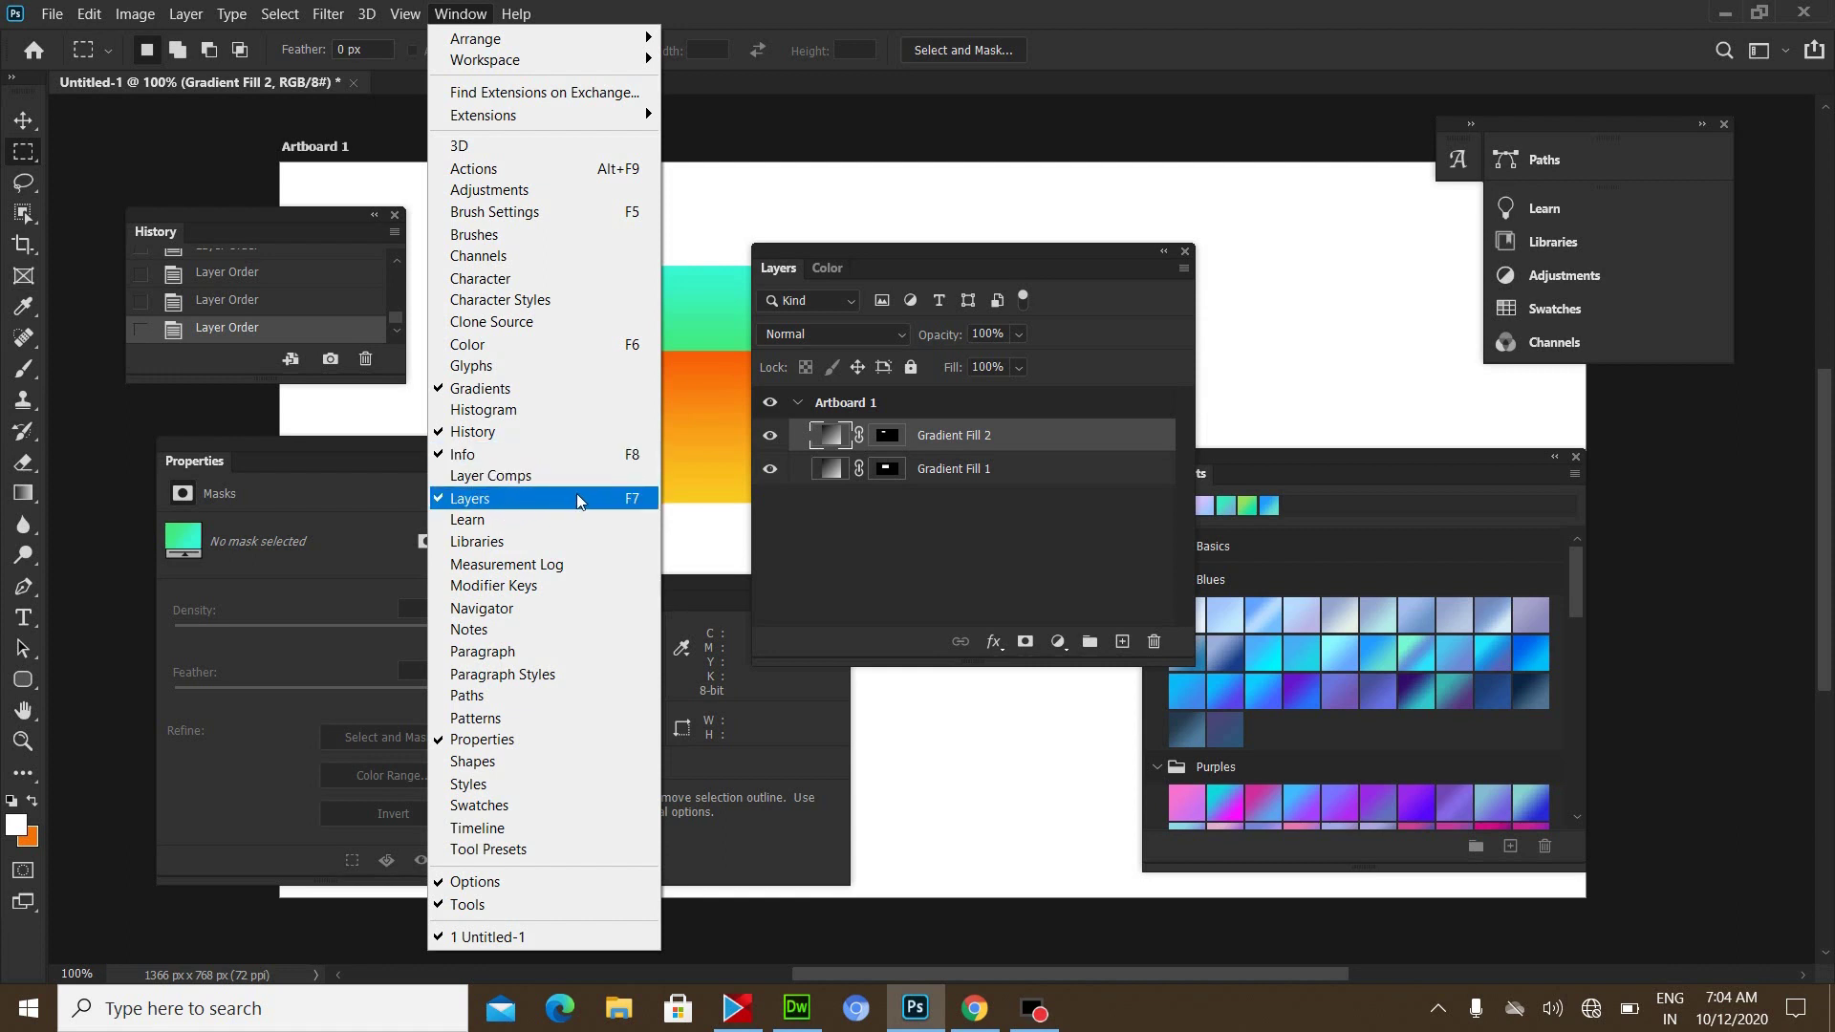
{"action": "left_click", "coordinate": [579, 495]}
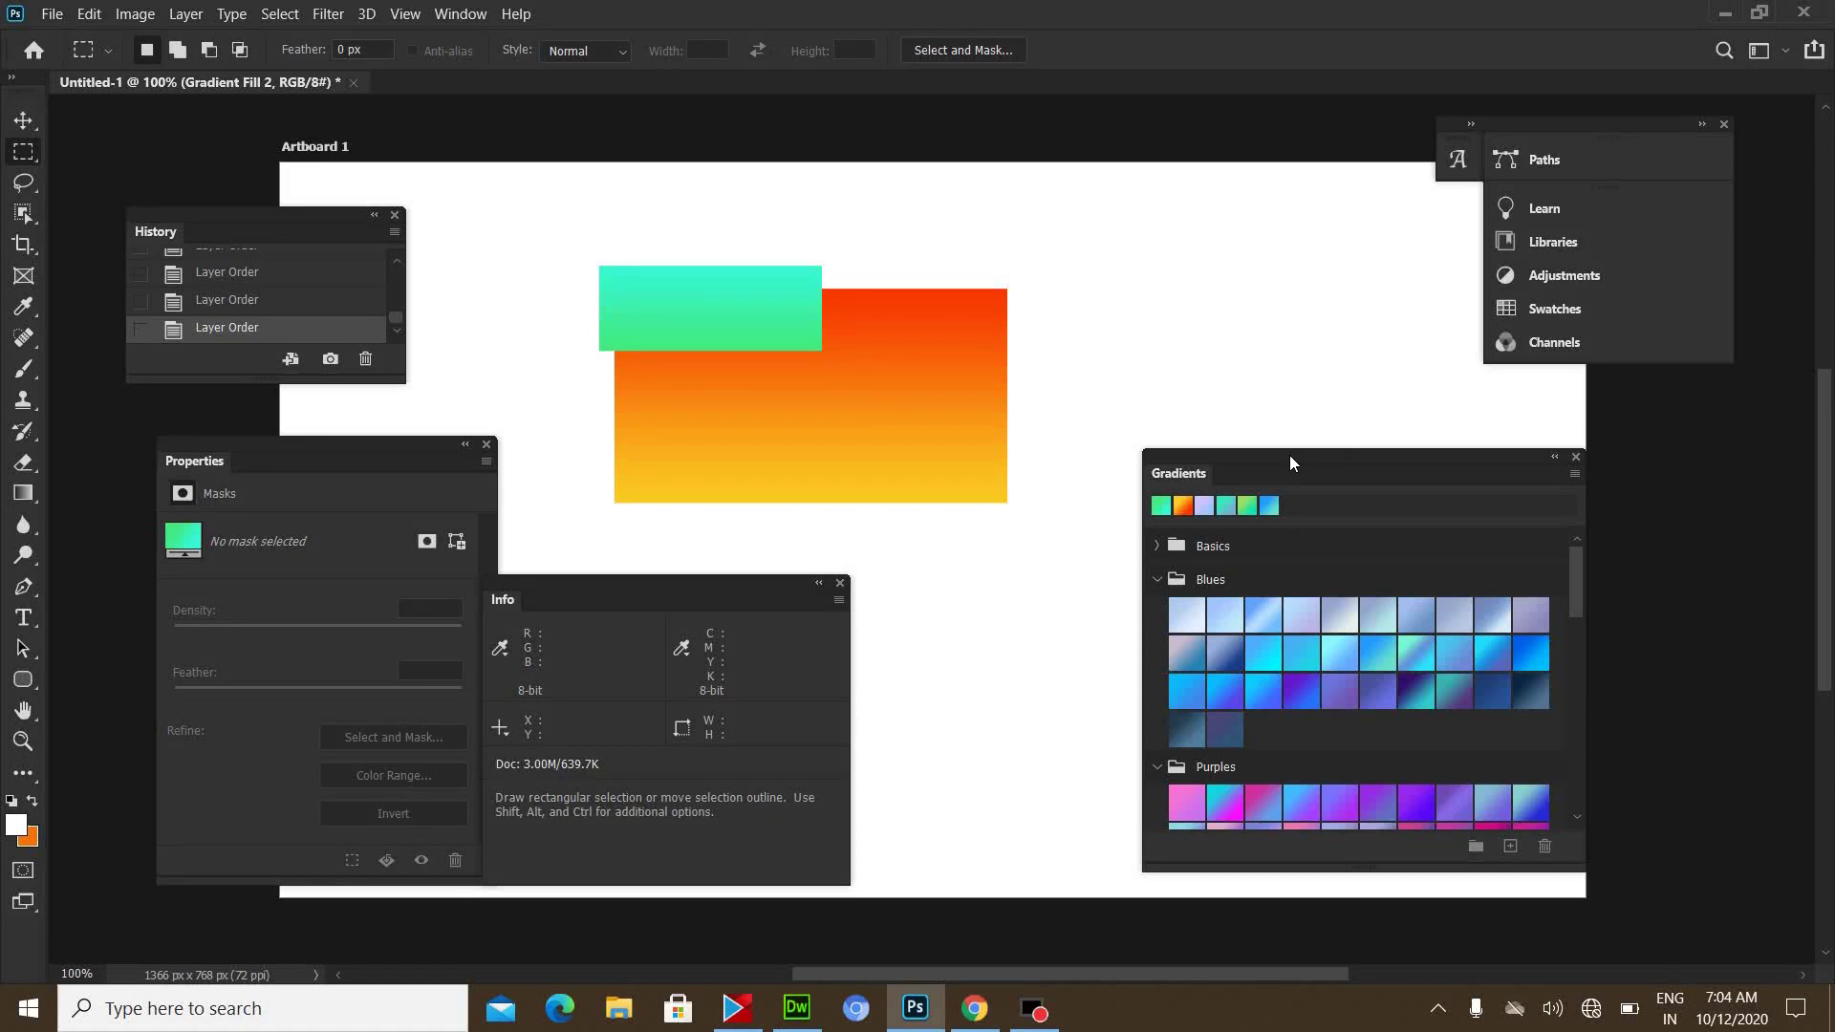
- Dock the Gradients, Info, Properties and History panels on the right, collapsed to icons
{"action": "left_click_drag", "start_coordinate": [1290, 462], "coordinate": [1569, 124]}
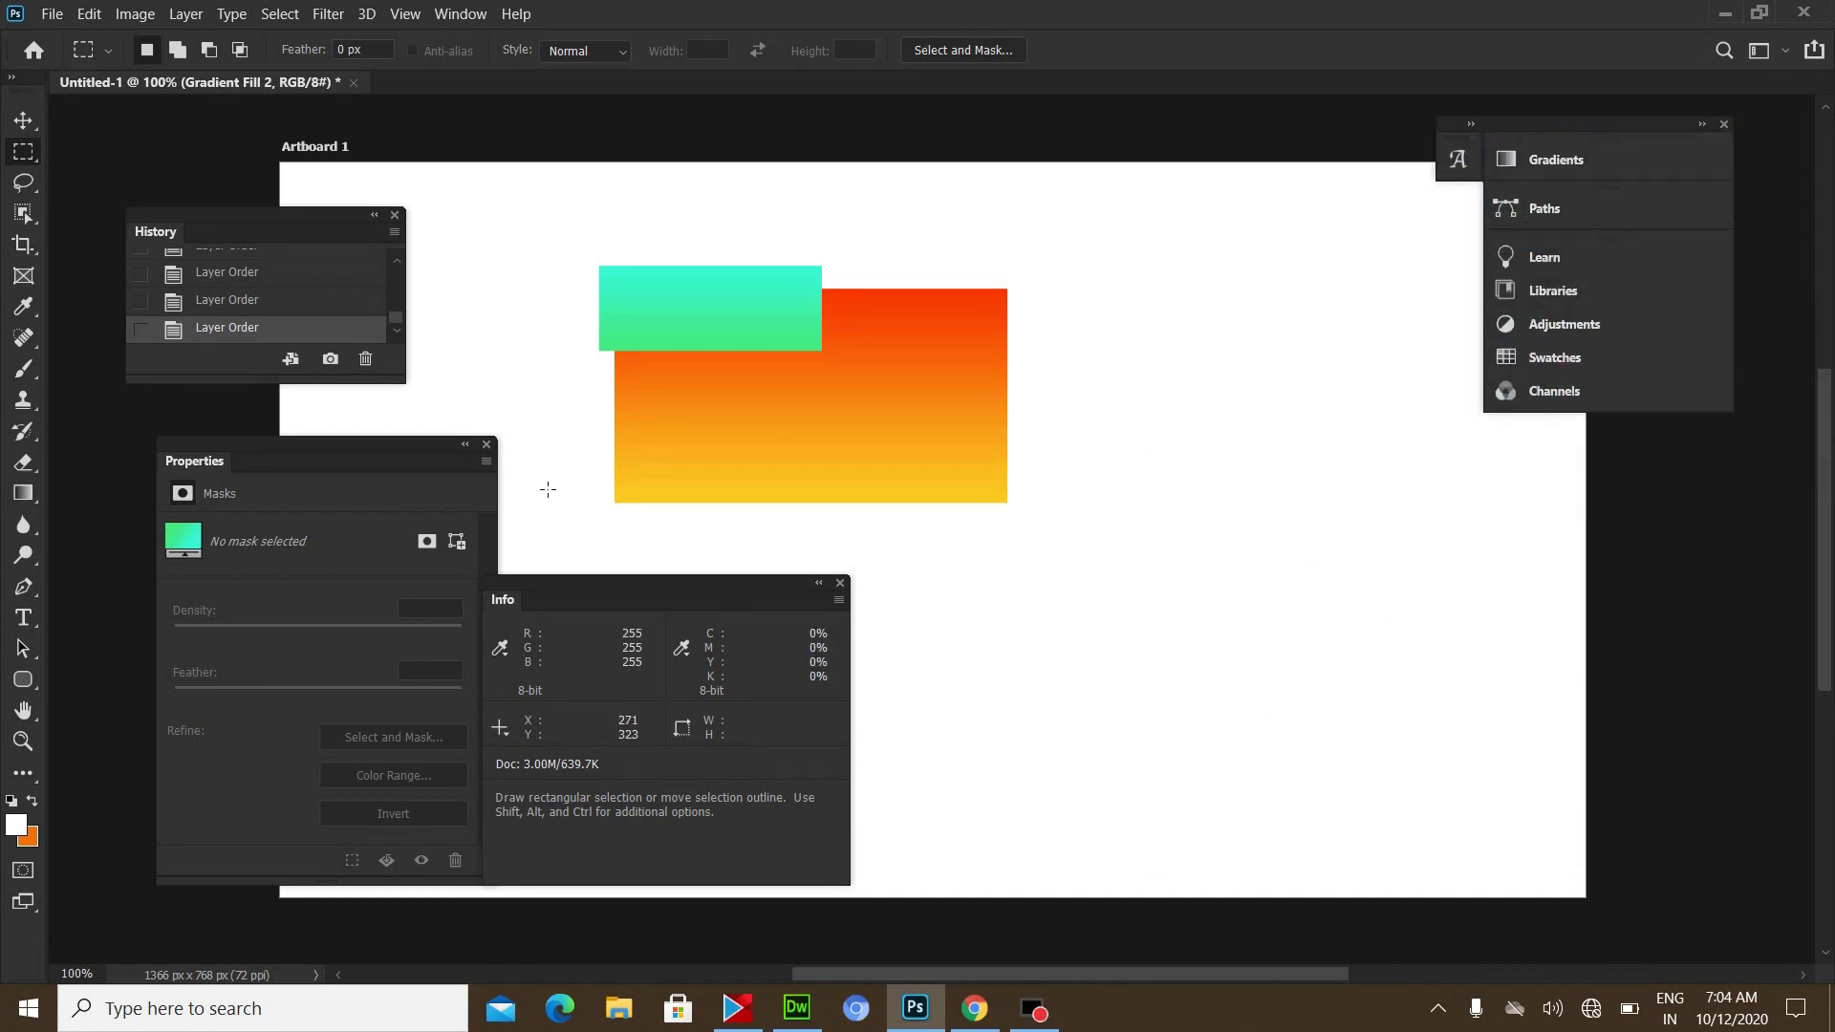
{"action": "left_click_drag", "start_coordinate": [635, 581], "coordinate": [1624, 144]}
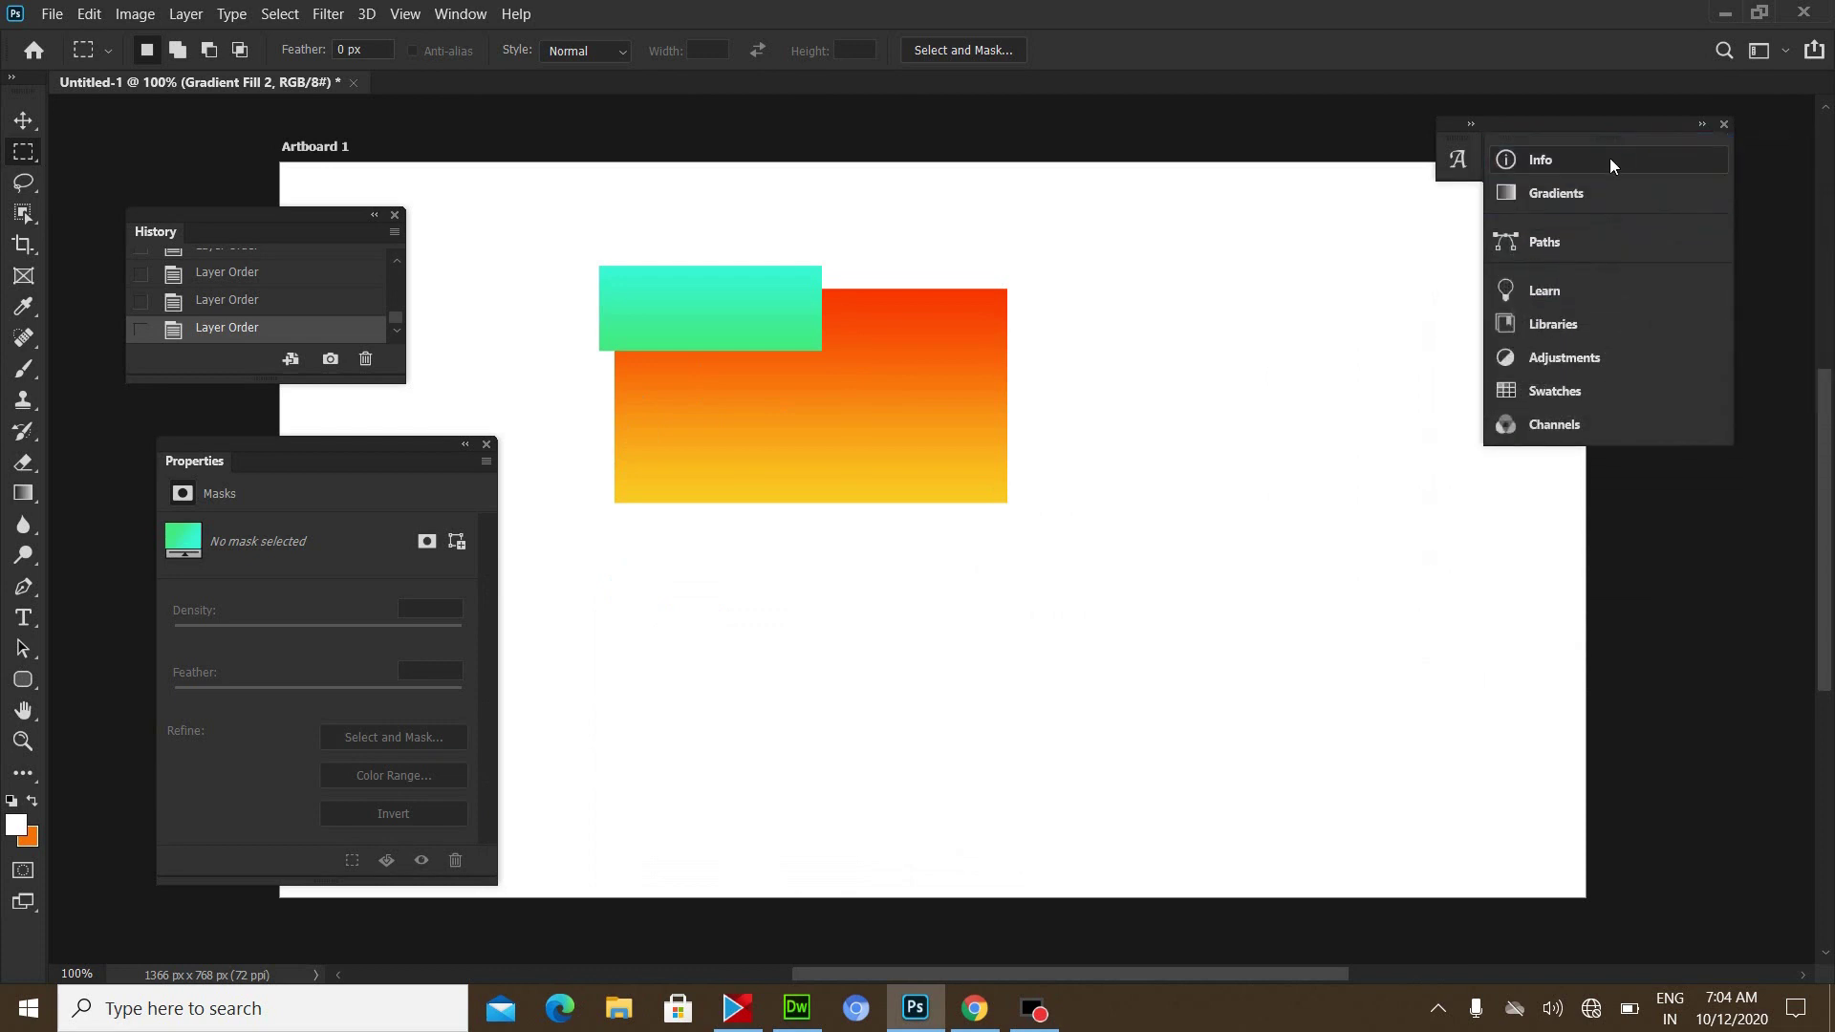
{"action": "mouse_move", "coordinate": [407, 451]}
{"action": "left_mouse_down"}
{"action": "mouse_move", "coordinate": [1714, 137]}
{"action": "mouse_move", "coordinate": [1699, 123]}
{"action": "left_mouse_up"}
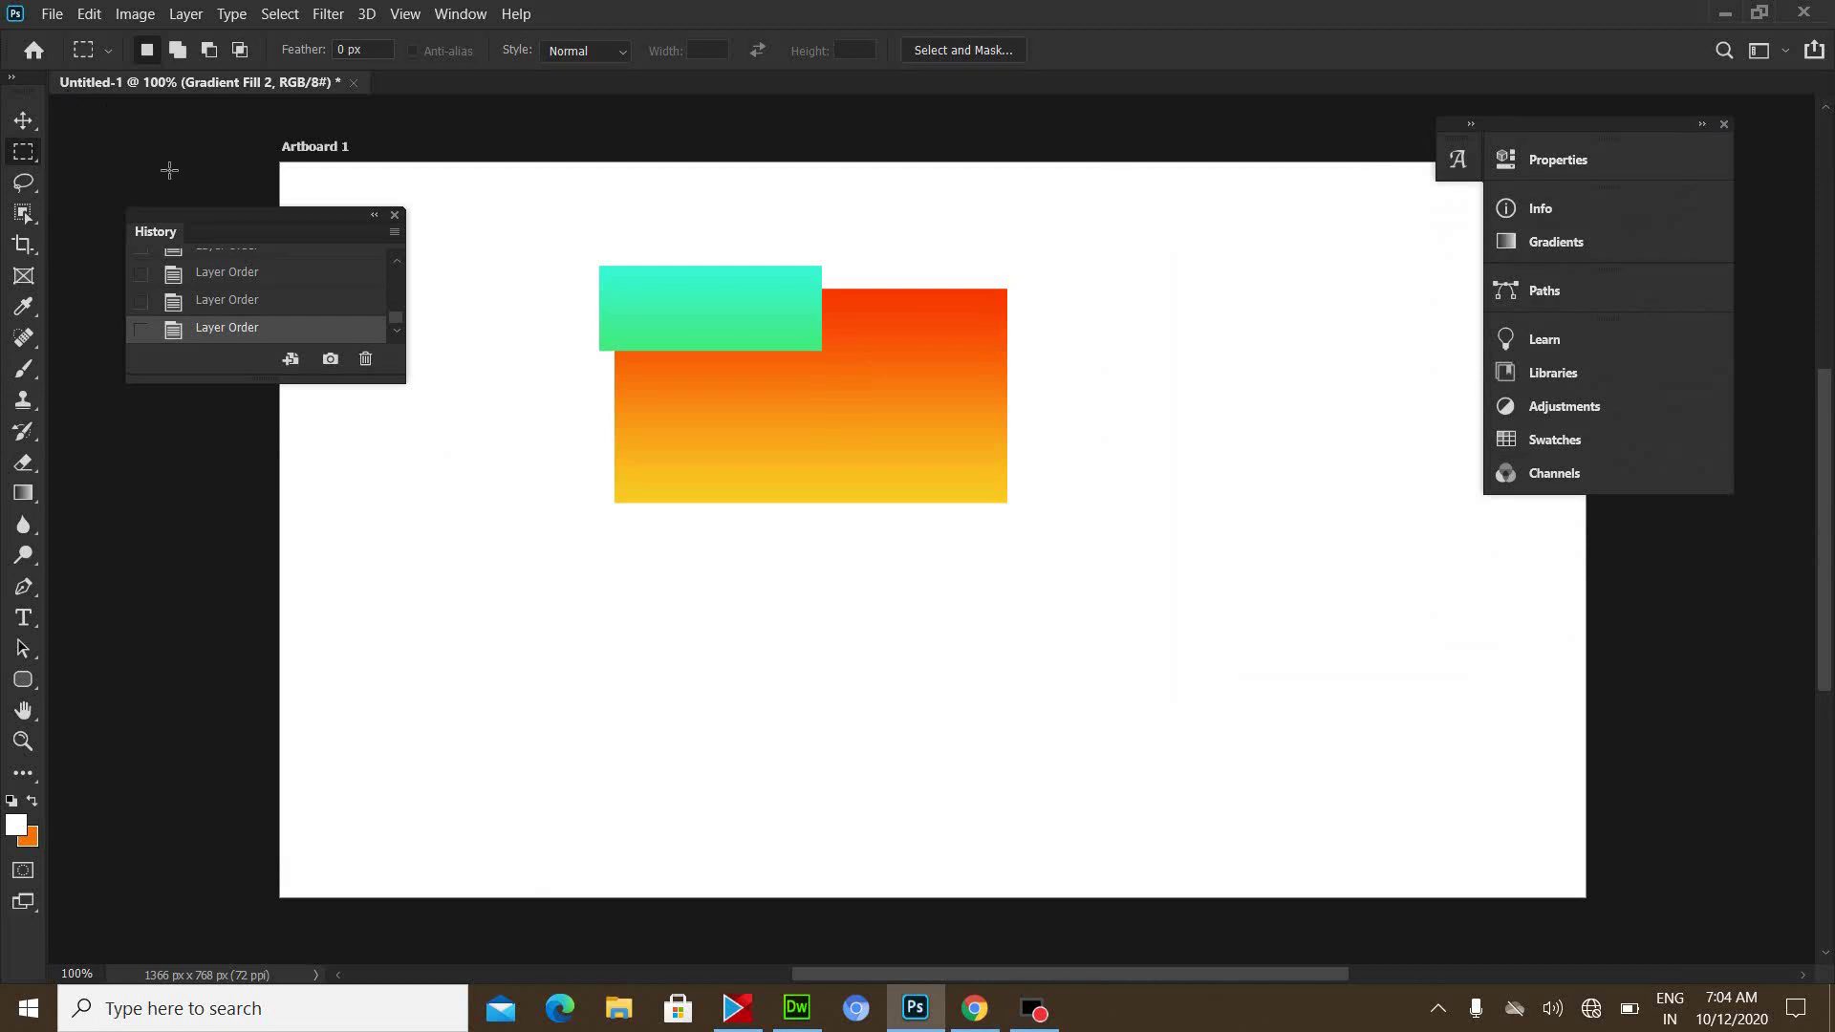
{"action": "mouse_move", "coordinate": [205, 232]}
{"action": "left_mouse_down"}
{"action": "mouse_move", "coordinate": [1550, 148]}
{"action": "mouse_move", "coordinate": [1692, 99]}
{"action": "mouse_move", "coordinate": [1679, 84]}
{"action": "left_mouse_up"}
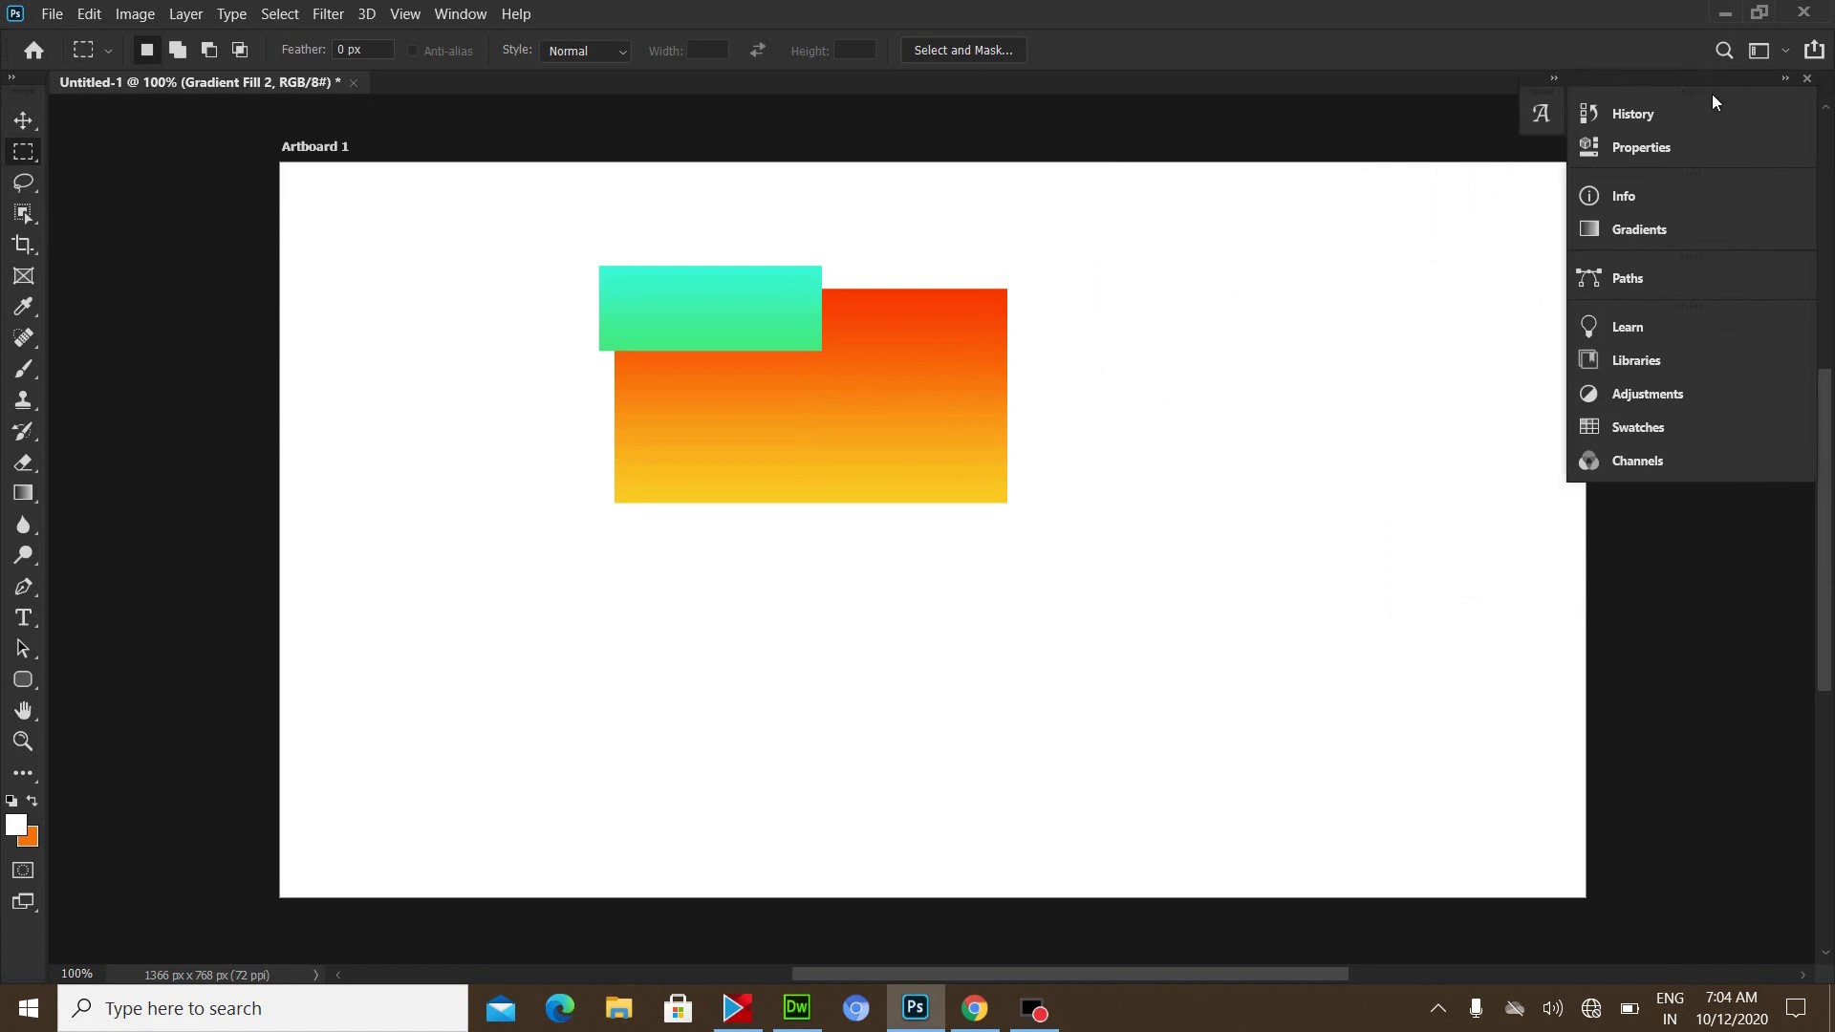
{"action": "left_click", "coordinate": [1784, 78]}
{"action": "mouse_move", "coordinate": [1716, 95]}
{"action": "left_mouse_down"}
{"action": "mouse_move", "coordinate": [1564, 100]}
{"action": "mouse_move", "coordinate": [1763, 101]}
{"action": "left_mouse_up"}
{"action": "double_click", "coordinate": [1596, 101]}
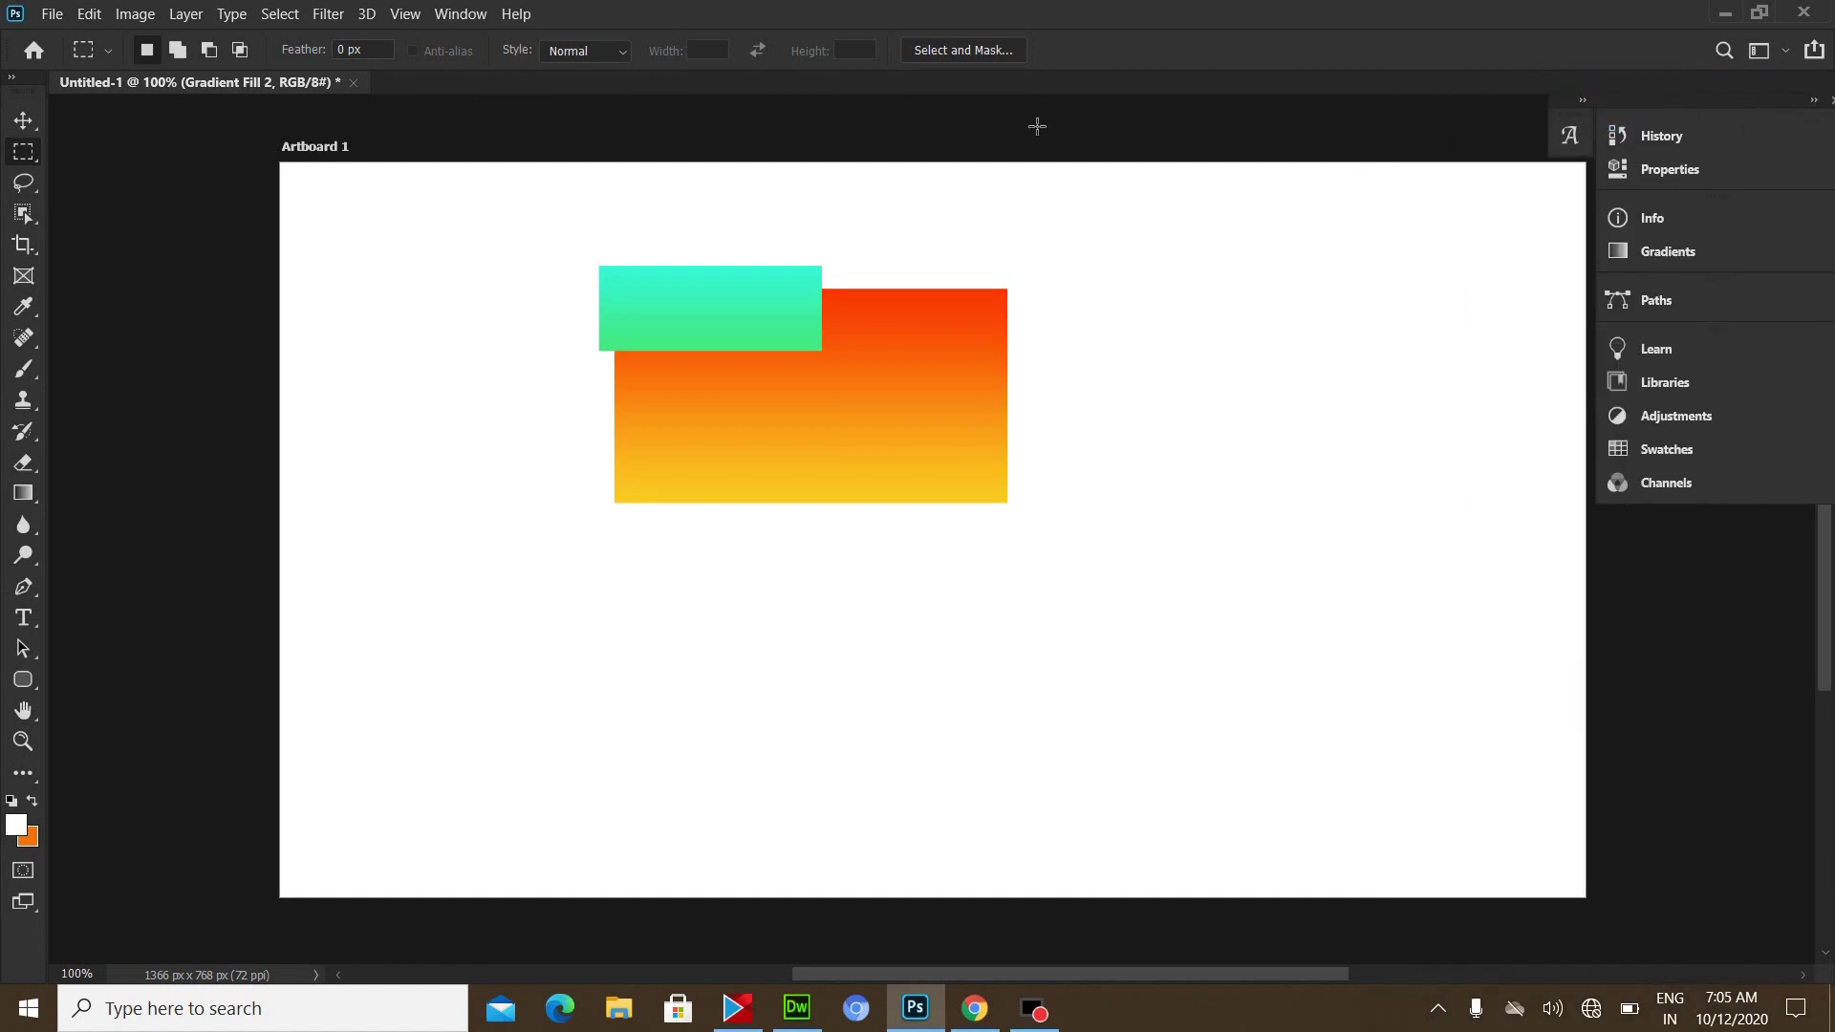
- Switch the toolbar between one and two columns, float it, and end with one column
{"action": "left_click", "coordinate": [13, 78]}
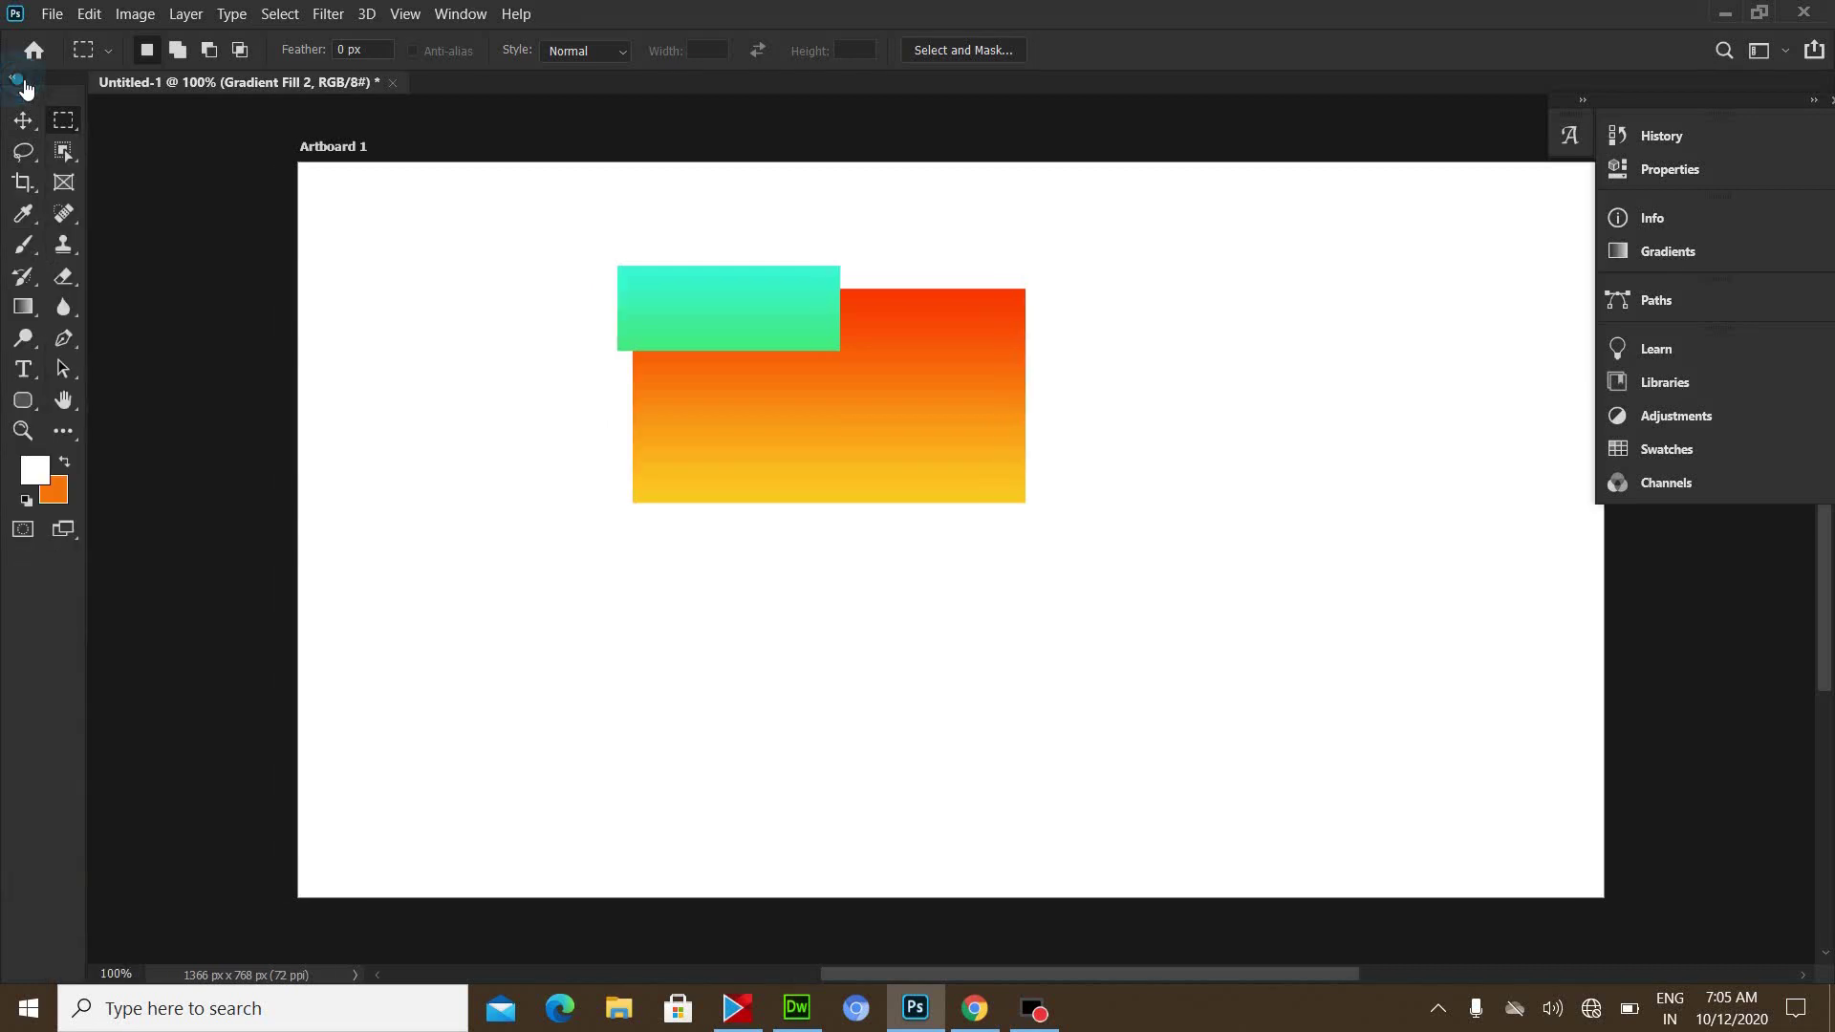
{"action": "left_click", "coordinate": [14, 78]}
{"action": "left_click", "coordinate": [13, 78]}
{"action": "left_click_drag", "start_coordinate": [15, 80], "coordinate": [24, 90]}
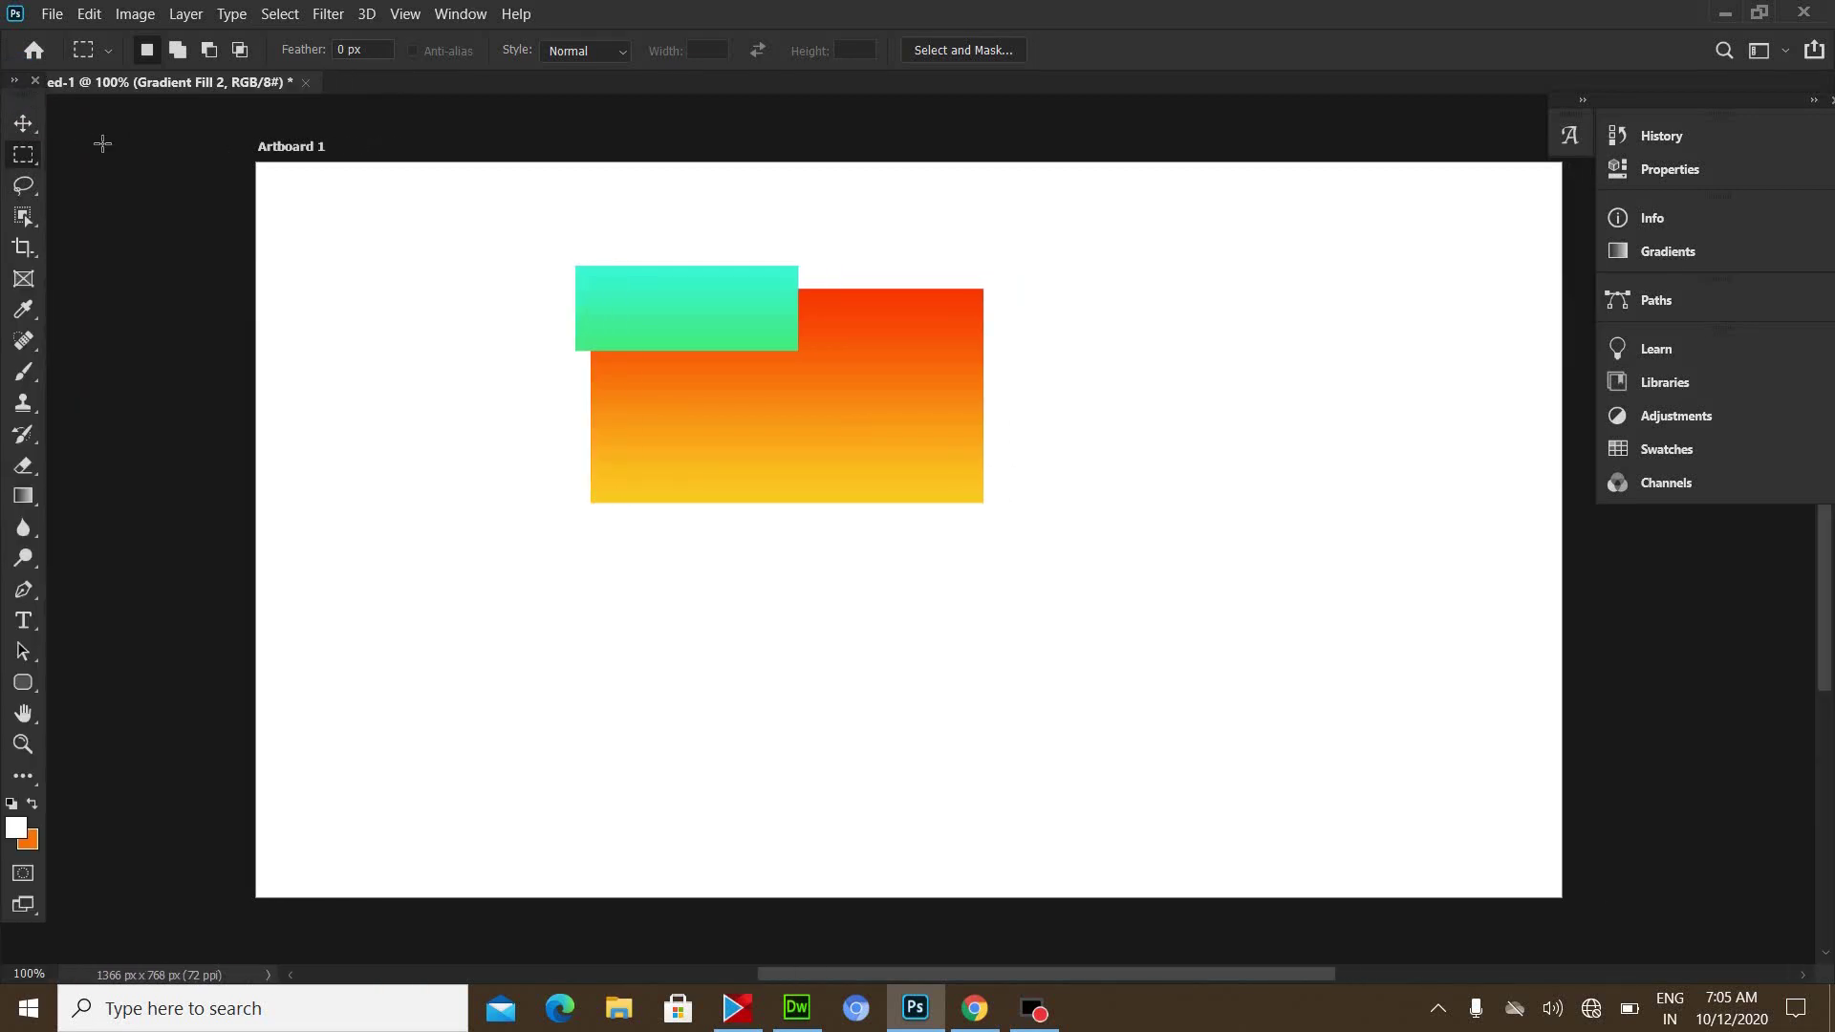
{"action": "left_click", "coordinate": [14, 80]}
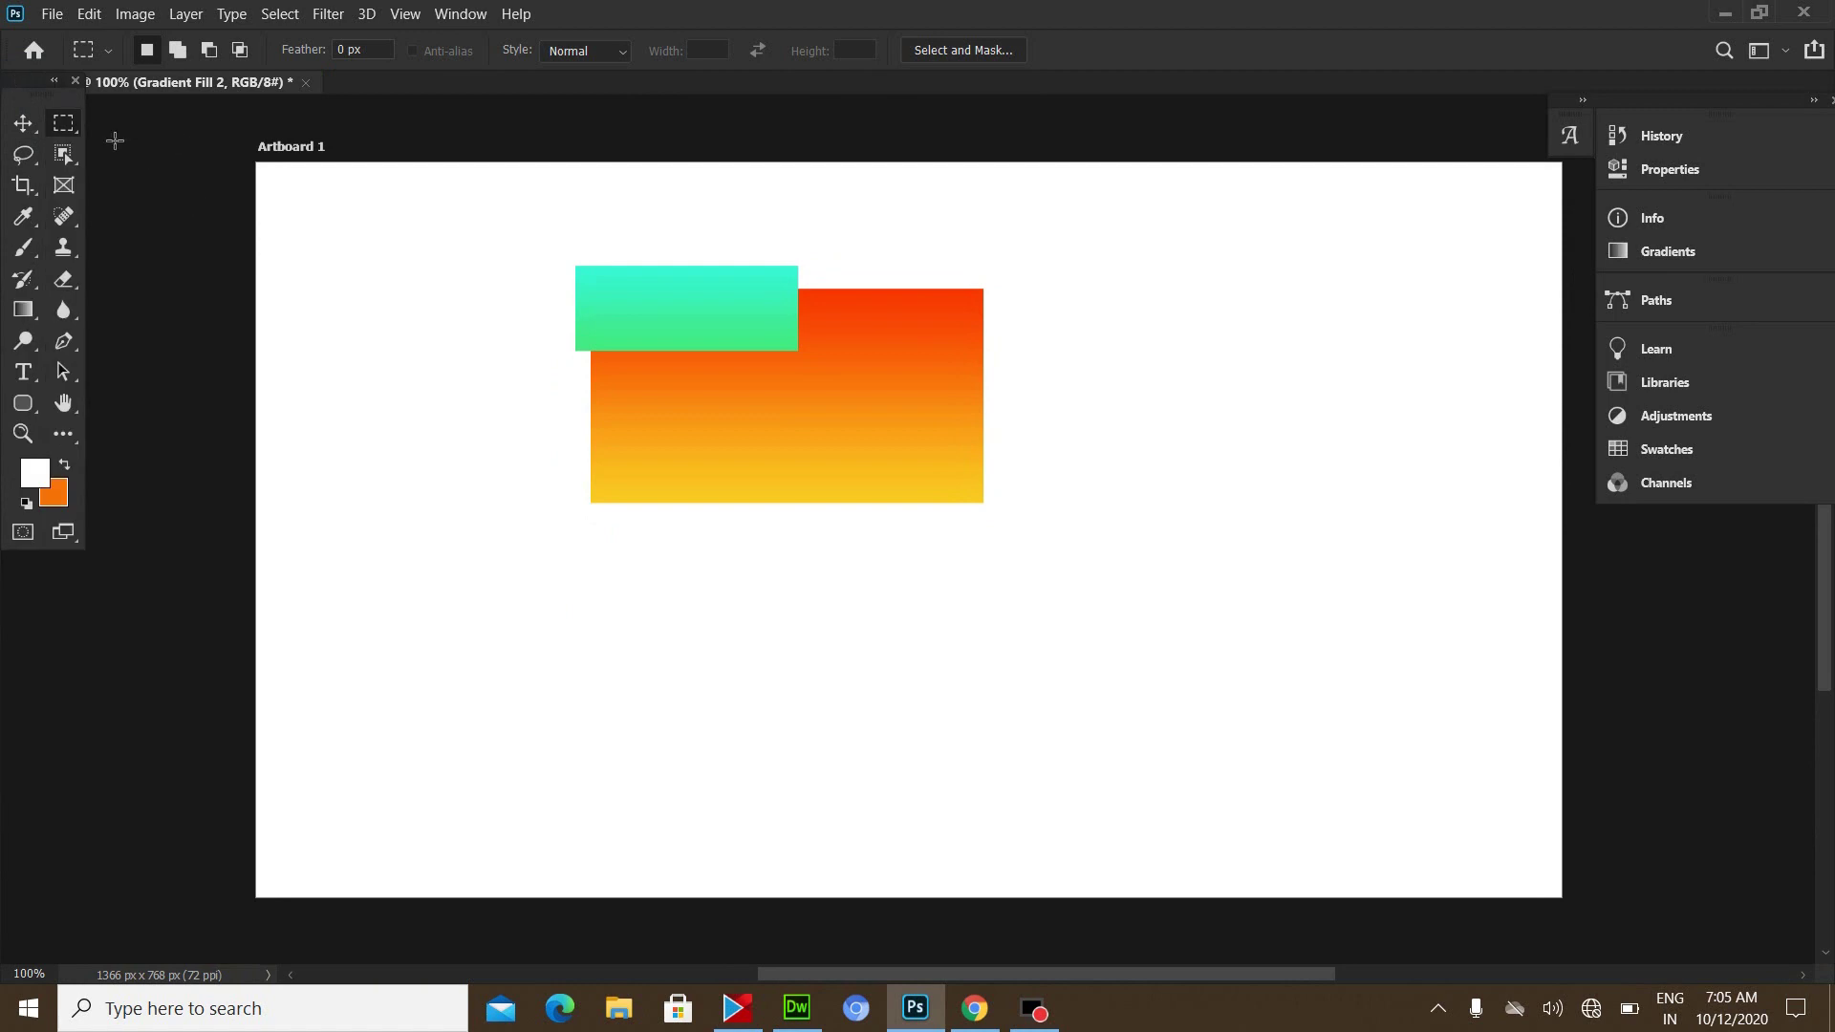
{"action": "left_click", "coordinate": [55, 80]}
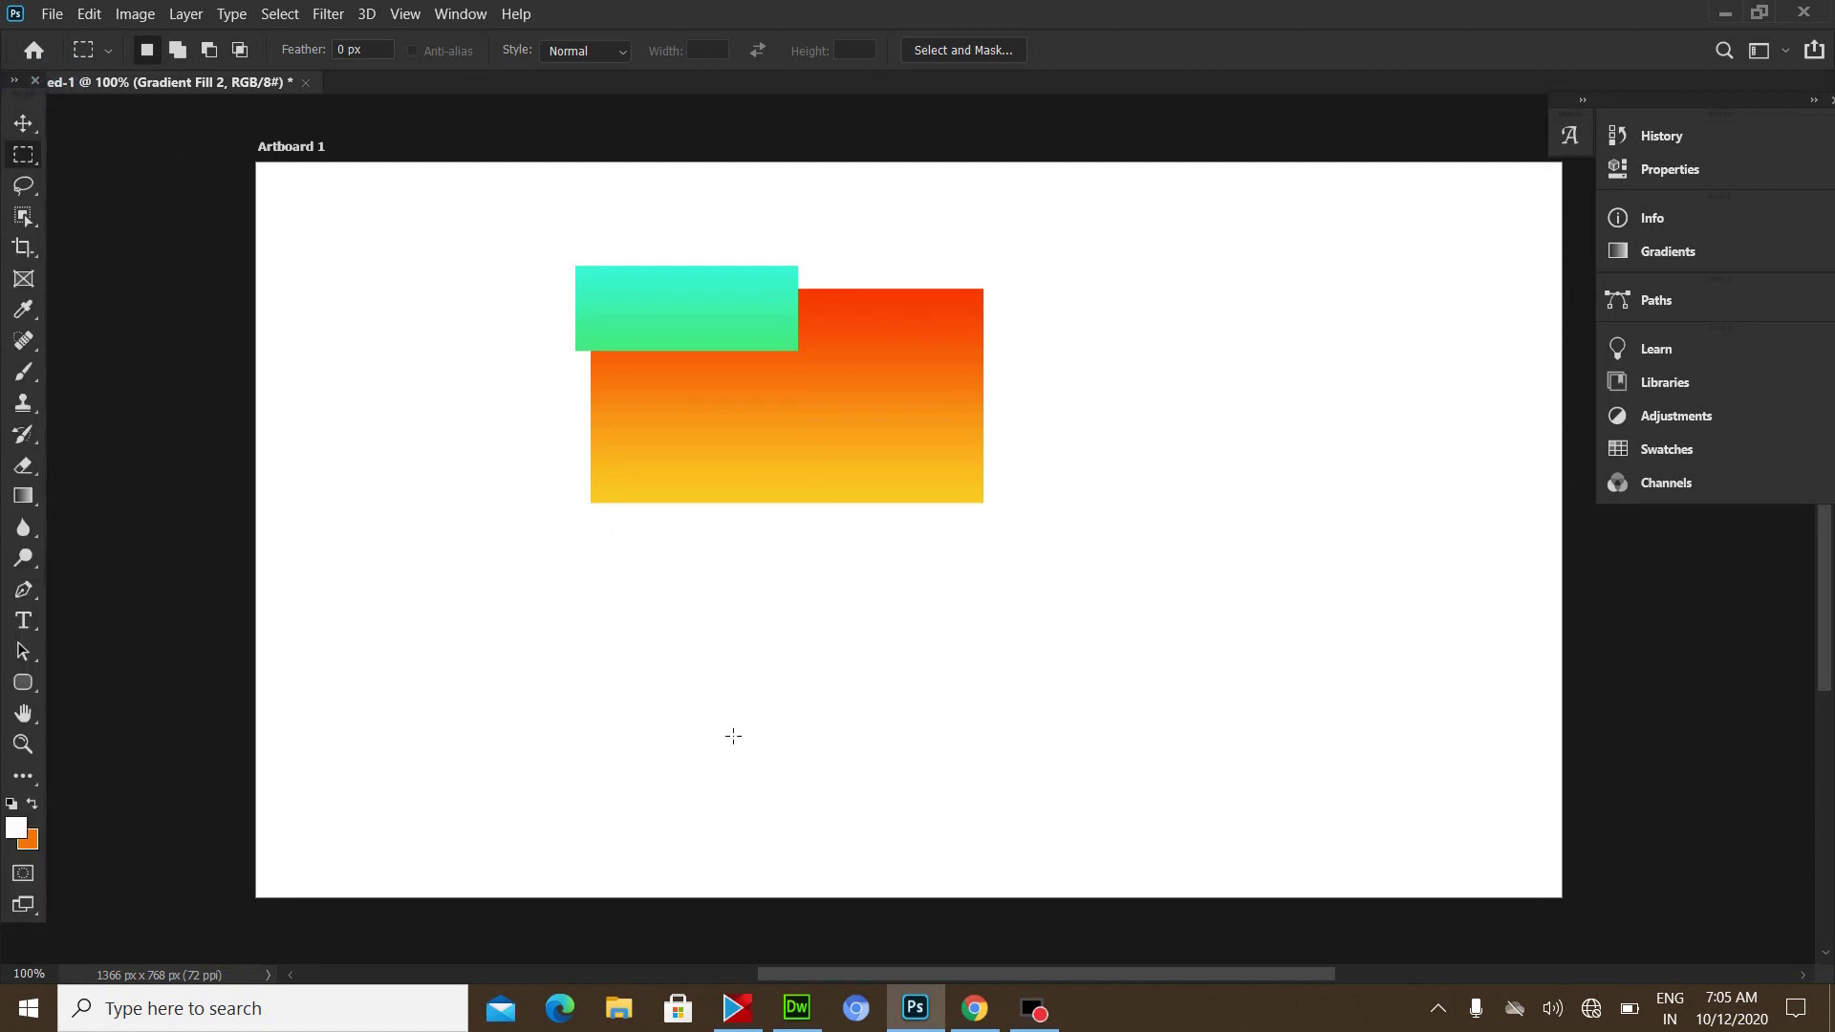